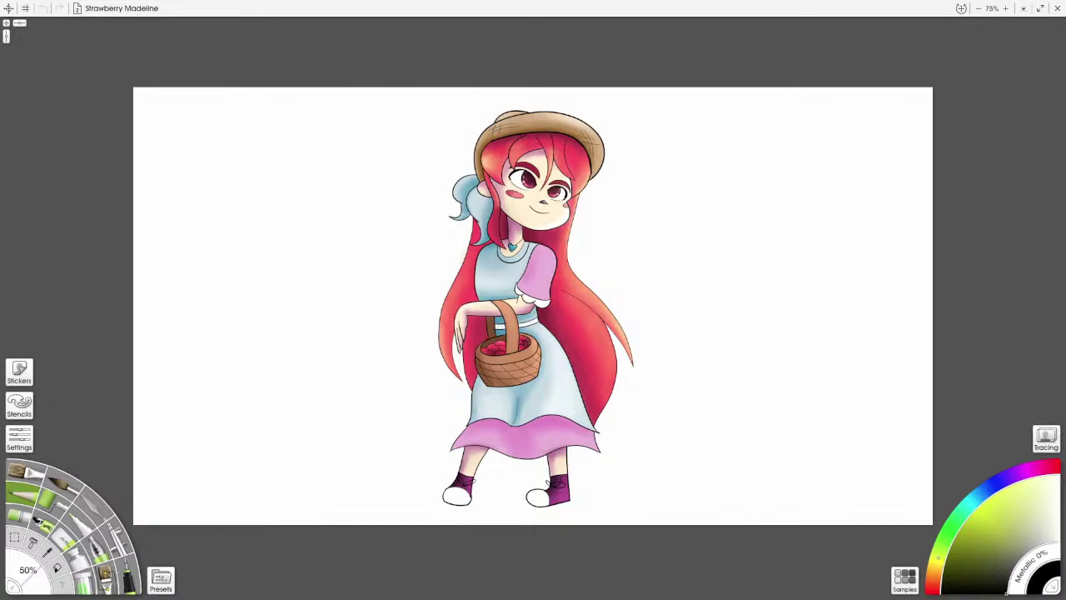
# Step: Fill the canvas behind the character with solid green, and set the drawing colour to white
pyautogui.moveTo(328, 215); pyautogui.dragTo(346, 189)
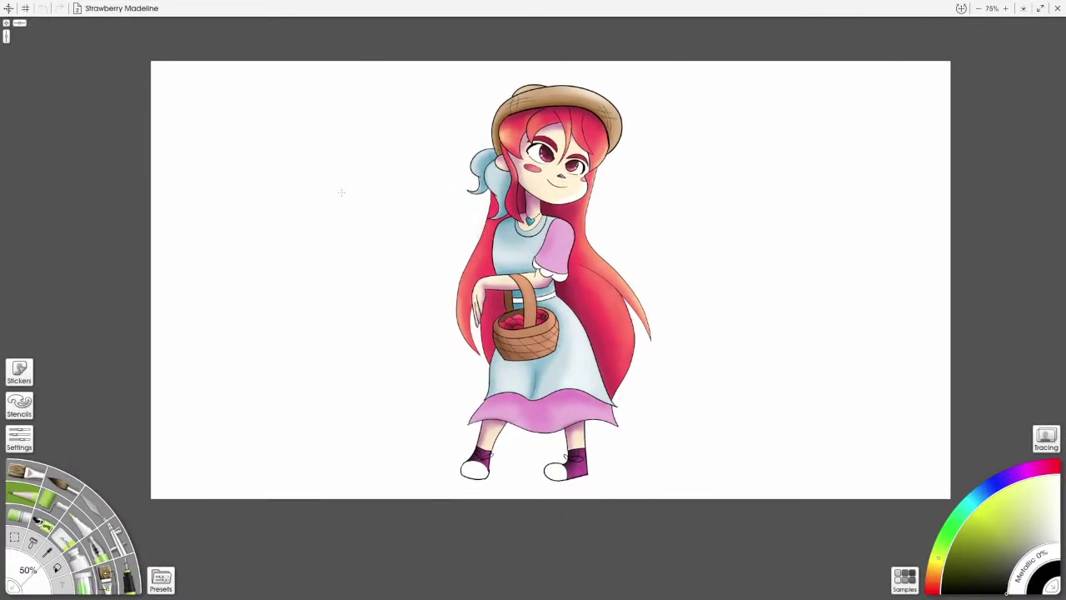
pyautogui.scroll(-1, 342, 192)
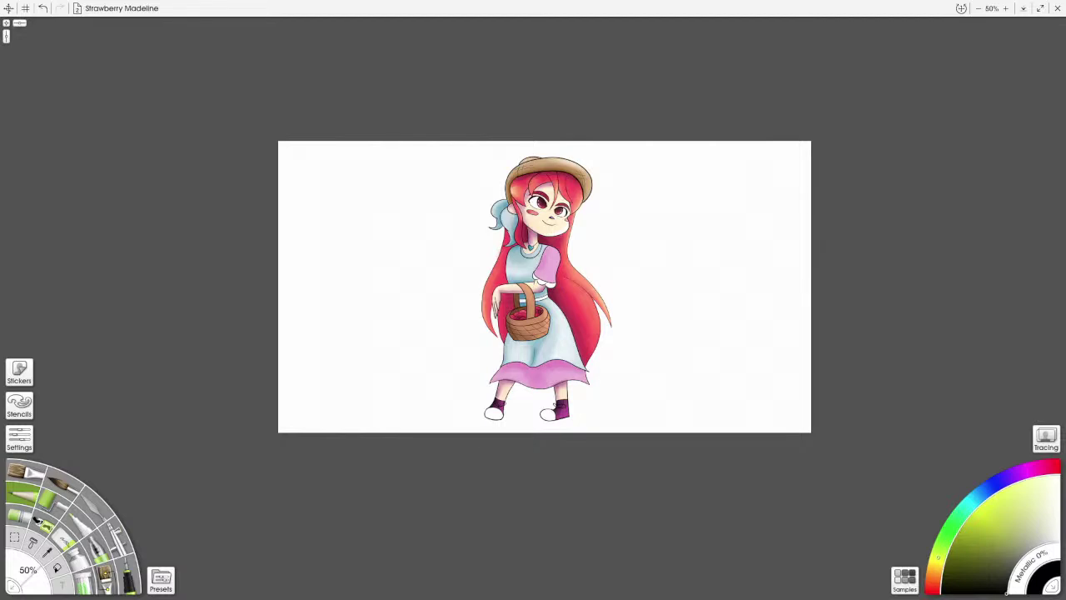
pyautogui.click(937, 533)
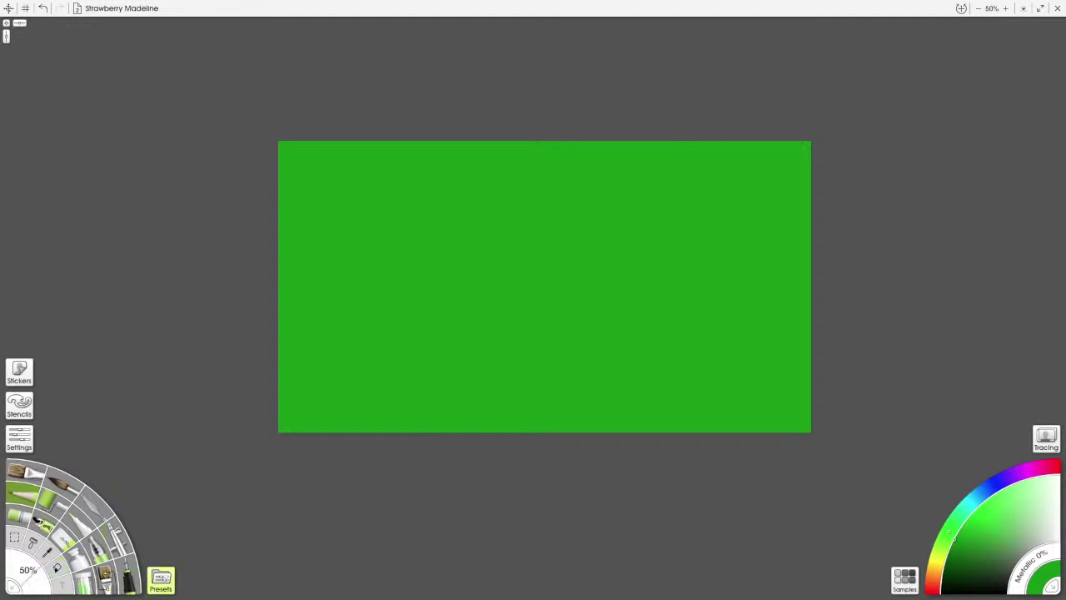
pyautogui.click(1060, 540)
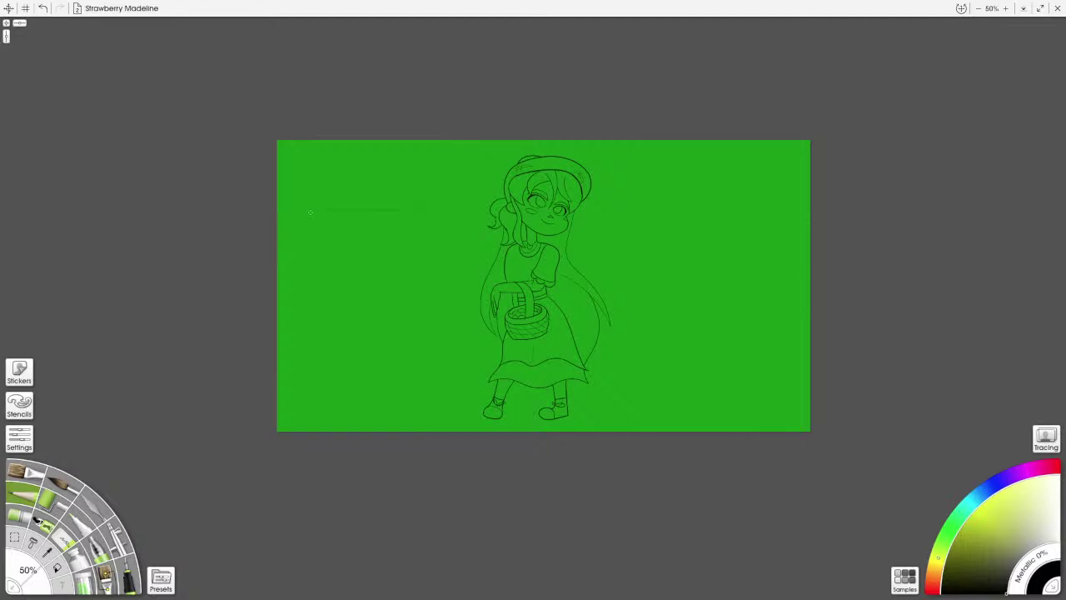
# Step: Undo the last stroke and draw a straight white horizon line across the full canvas at the character's eye level
pyautogui.hotkey('ctrl', 'z')
pyautogui.click(1060, 540)
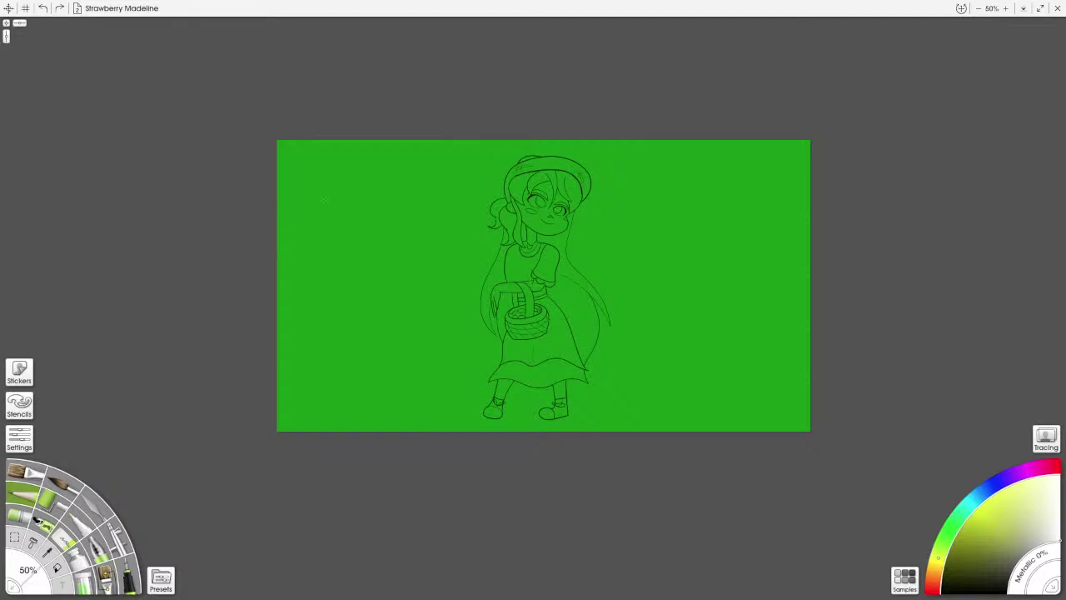
pyautogui.moveTo(242, 216); pyautogui.dragTo(457, 223)
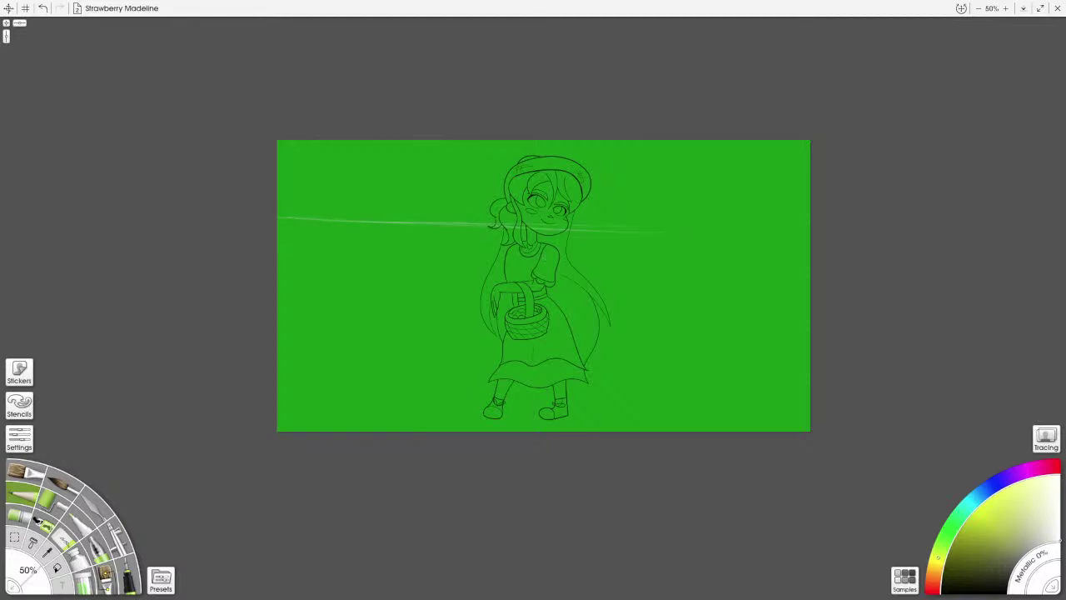
pyautogui.hotkey('ctrl', 'z')
pyautogui.moveTo(256, 211)
pyautogui.mouseDown()
pyautogui.moveTo(822, 235)
pyautogui.moveTo(880, 209)
pyautogui.mouseUp()
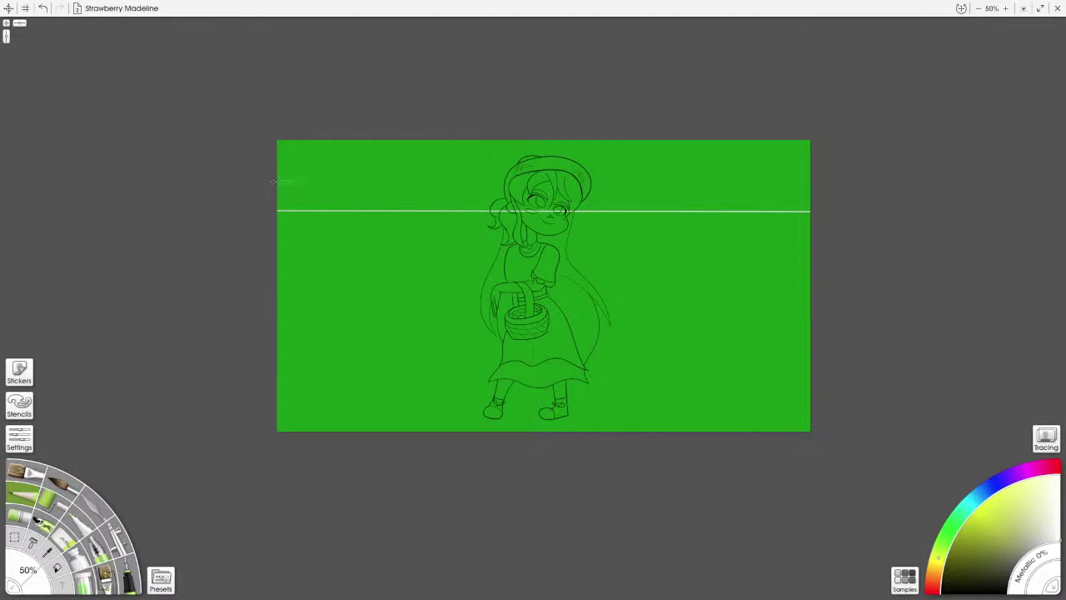
# Step: Sketch a faint, rough white line across the canvas at hat level for the top of the distant background
pyautogui.moveTo(381, 177); pyautogui.dragTo(675, 176)
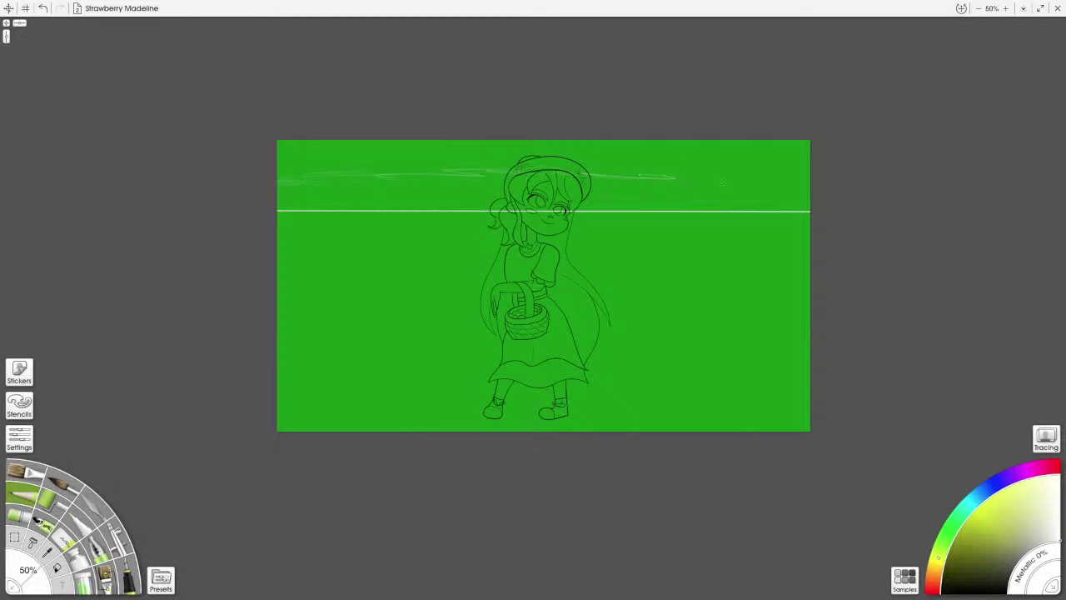
pyautogui.moveTo(752, 177); pyautogui.dragTo(823, 179)
pyautogui.hotkey('ctrl', 'z')
# Step: Sketch loose white zigzag rows on both sides of the character, widening outward from the horizon toward the foreground
pyautogui.moveTo(447, 218); pyautogui.dragTo(446, 219)
pyautogui.moveTo(486, 225)
pyautogui.mouseDown()
pyautogui.moveTo(392, 317)
pyautogui.moveTo(350, 395)
pyautogui.moveTo(436, 433)
pyautogui.moveTo(310, 372)
pyautogui.moveTo(366, 333)
pyautogui.moveTo(414, 261)
pyautogui.mouseUp()
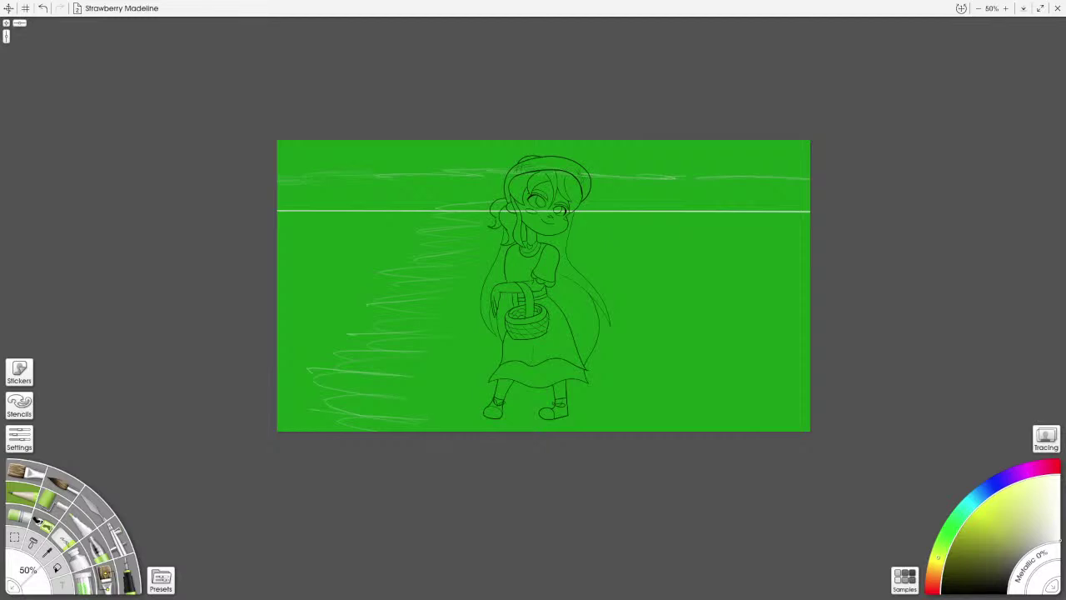
pyautogui.moveTo(729, 245)
pyautogui.mouseDown()
pyautogui.moveTo(654, 290)
pyautogui.moveTo(777, 328)
pyautogui.moveTo(701, 362)
pyautogui.moveTo(707, 379)
pyautogui.moveTo(795, 390)
pyautogui.moveTo(801, 409)
pyautogui.moveTo(733, 444)
pyautogui.moveTo(810, 420)
pyautogui.mouseUp()
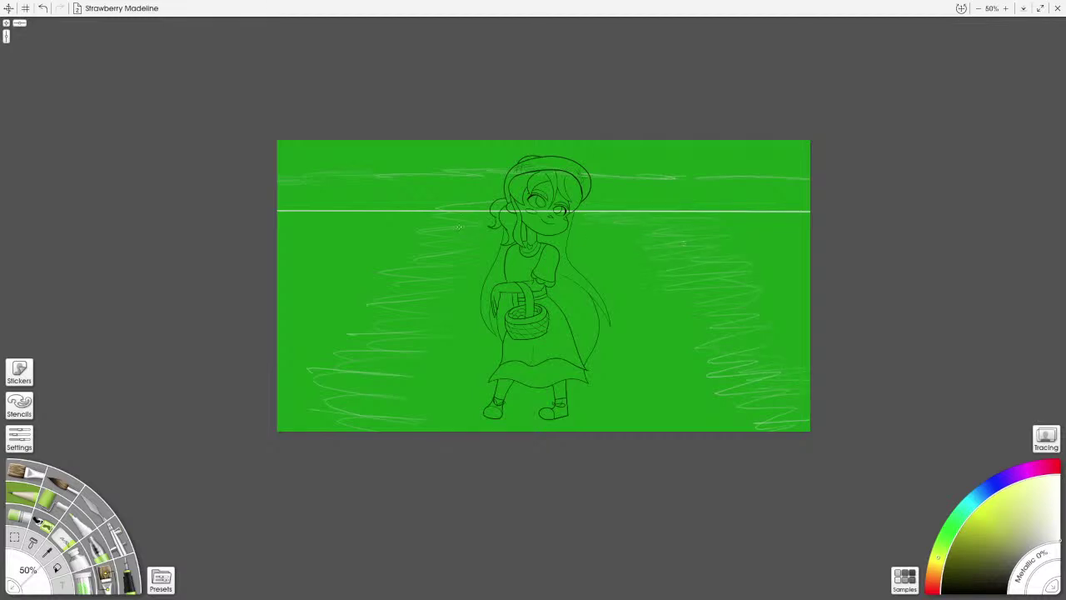
pyautogui.moveTo(456, 227); pyautogui.dragTo(524, 214)
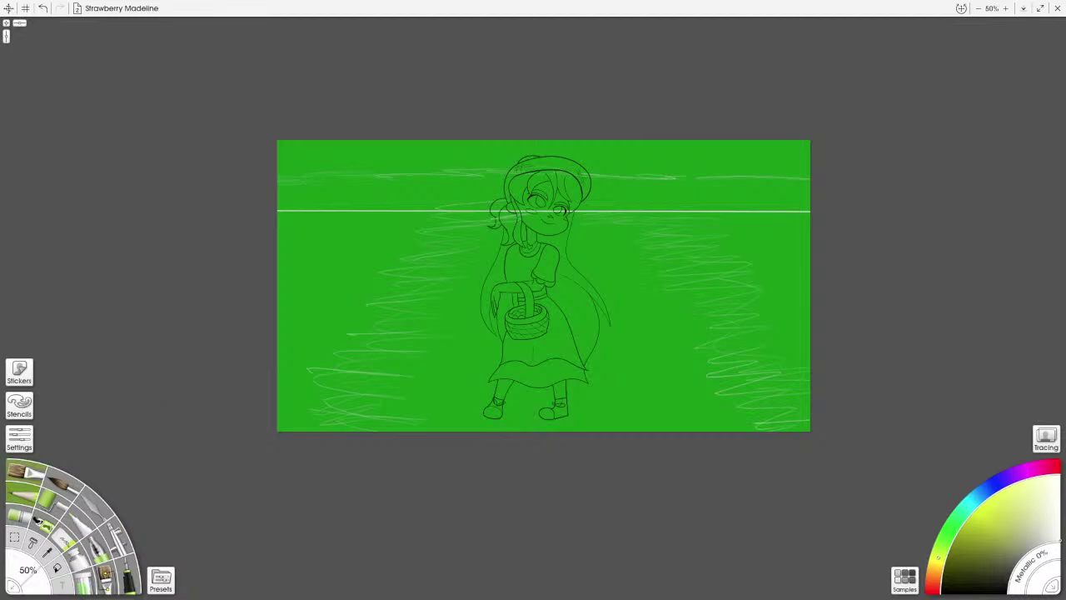
pyautogui.click(23, 494)
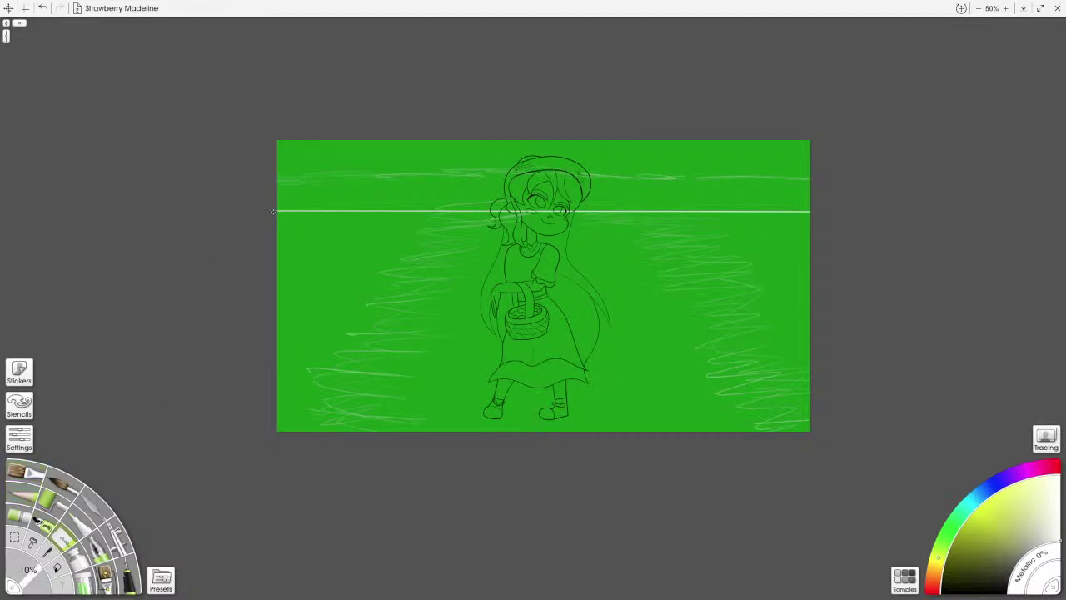
pyautogui.moveTo(274, 210)
pyautogui.mouseDown()
pyautogui.moveTo(817, 255)
pyautogui.moveTo(835, 210)
pyautogui.mouseUp()
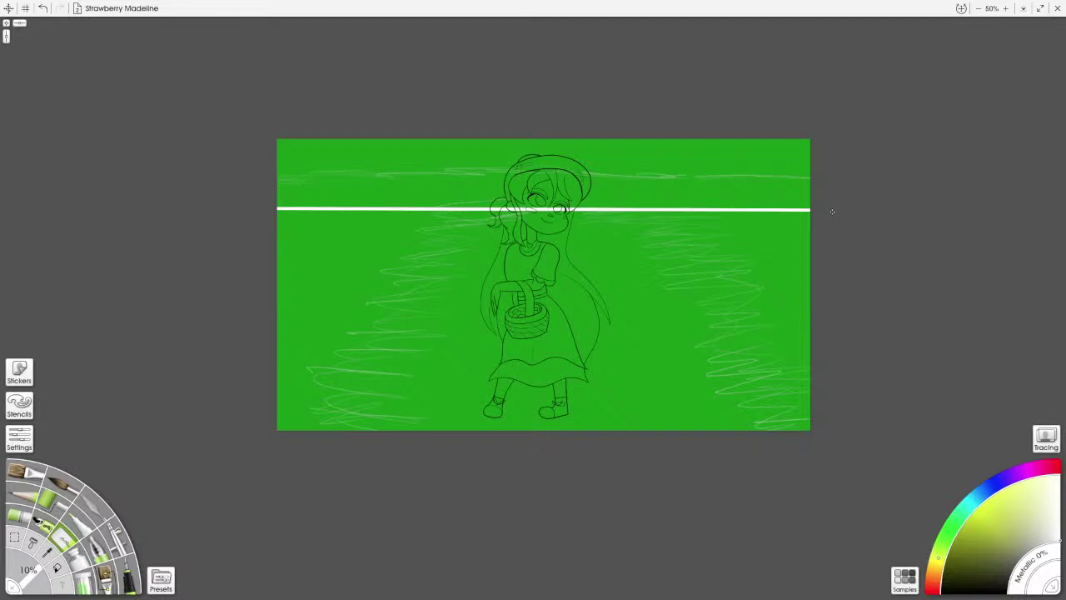
pyautogui.hotkey('ctrl', 'z')
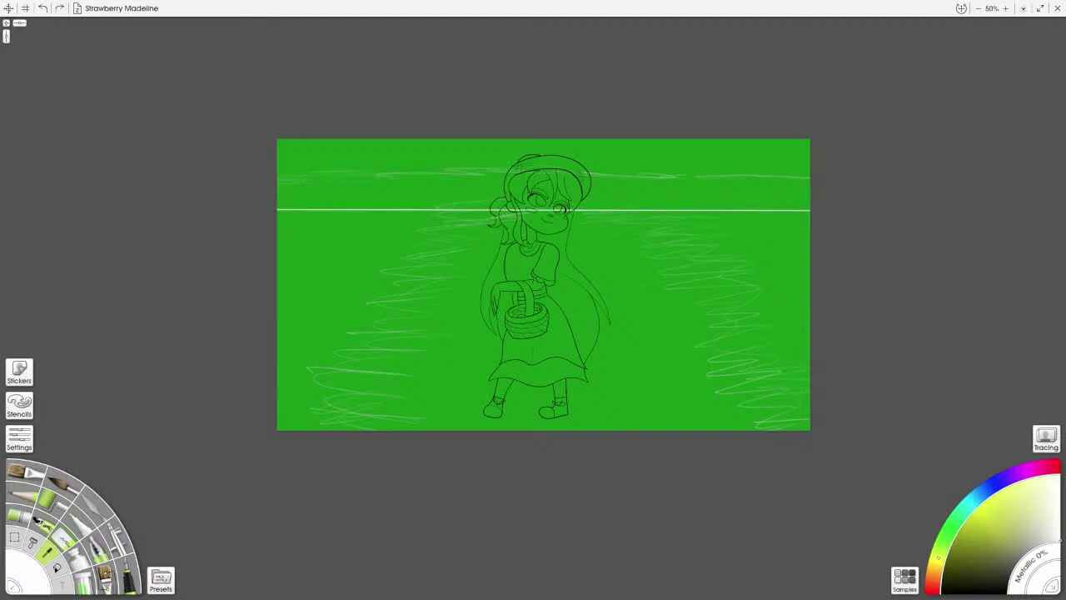
# Step: Cover the straight white horizon line with green sampled from the background, using a stroke at 10% tool size
pyautogui.click(650, 333)
pyautogui.click(130, 574)
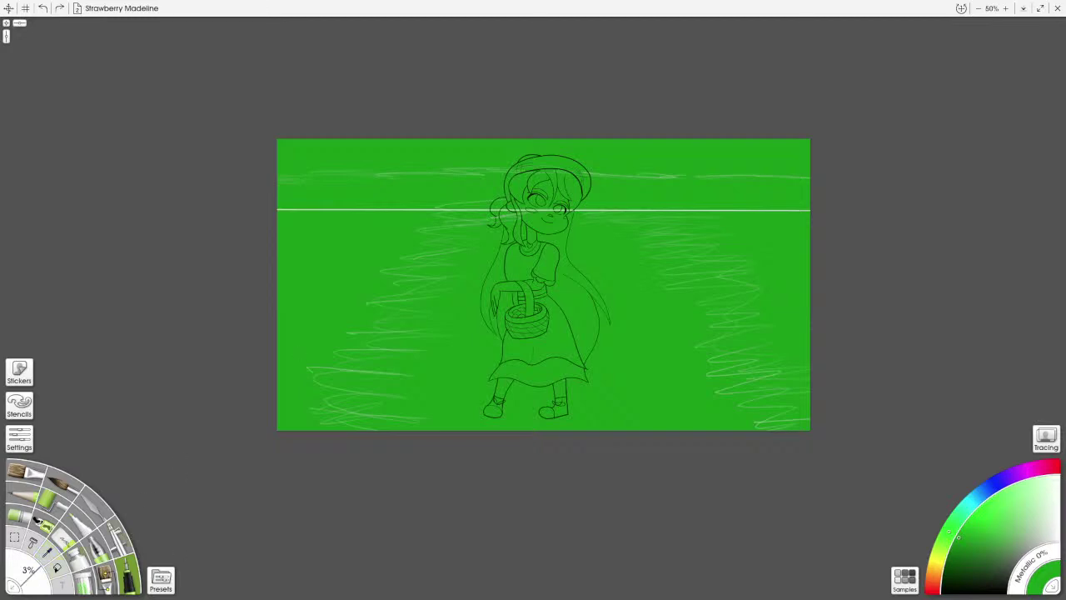
pyautogui.moveTo(30, 576); pyautogui.dragTo(37, 569)
pyautogui.moveTo(270, 210); pyautogui.dragTo(848, 211)
pyautogui.hotkey('ctrl', 'z')
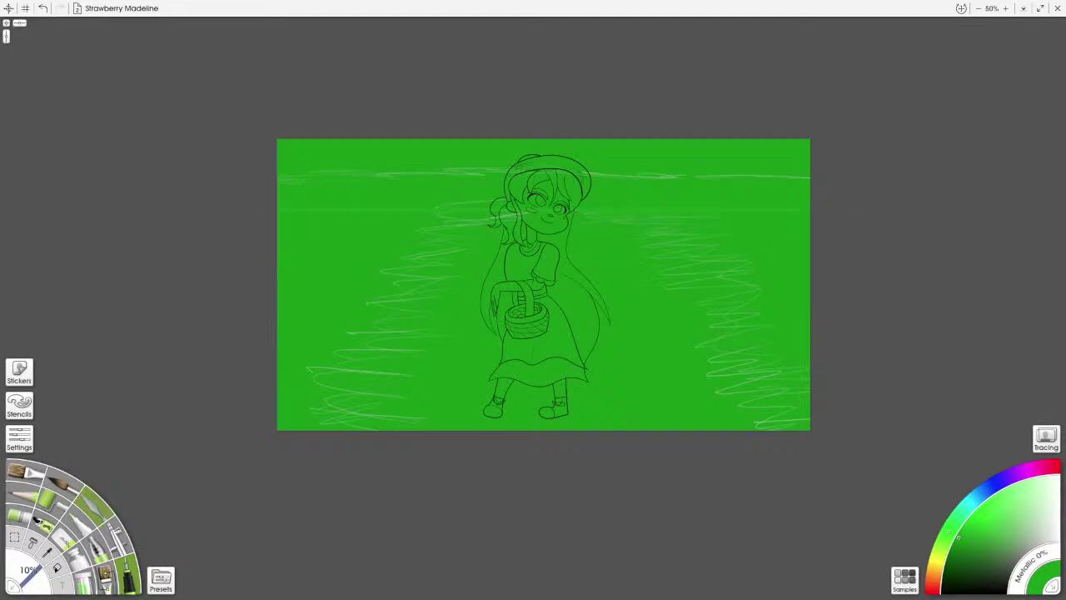
# Step: Sketch a new horizon line in overlapping white pencil strokes across the canvas at the character's neck level
pyautogui.click(23, 495)
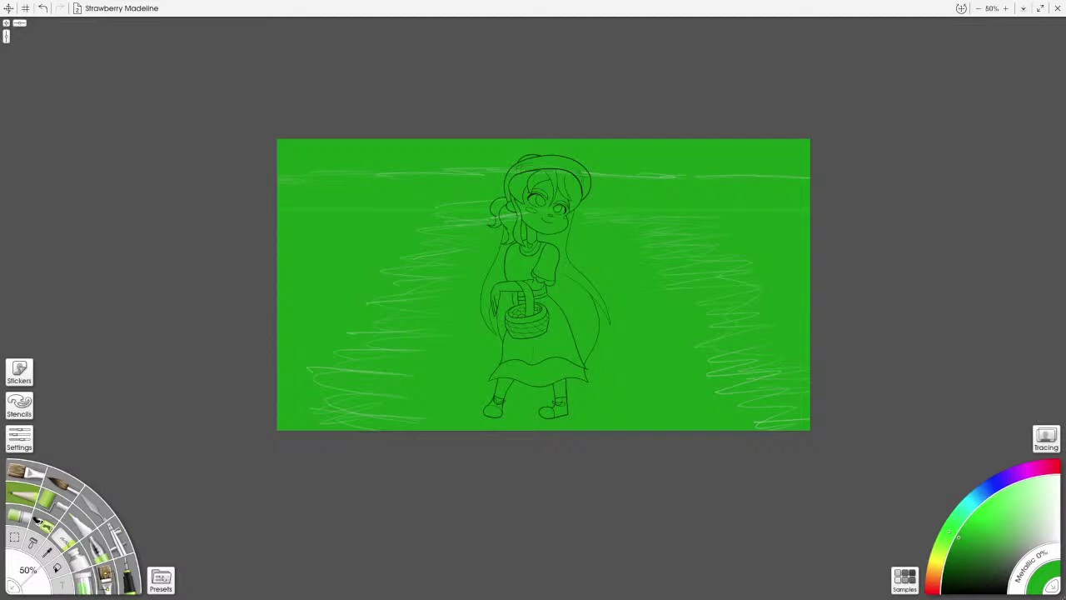
pyautogui.moveTo(1009, 529); pyautogui.dragTo(1006, 593)
pyautogui.click(1060, 540)
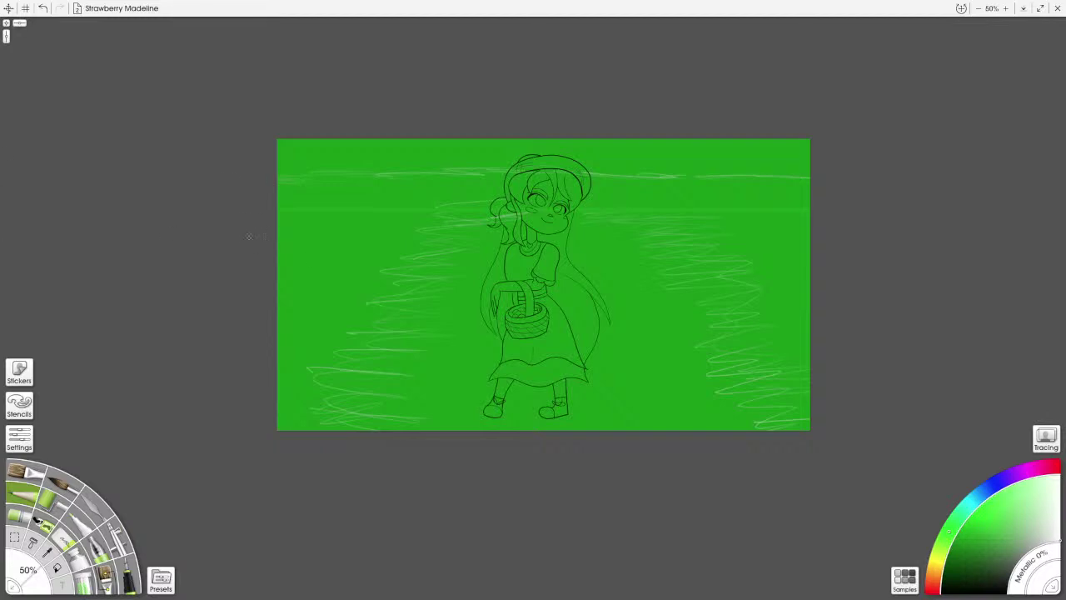
pyautogui.moveTo(249, 237); pyautogui.dragTo(612, 240)
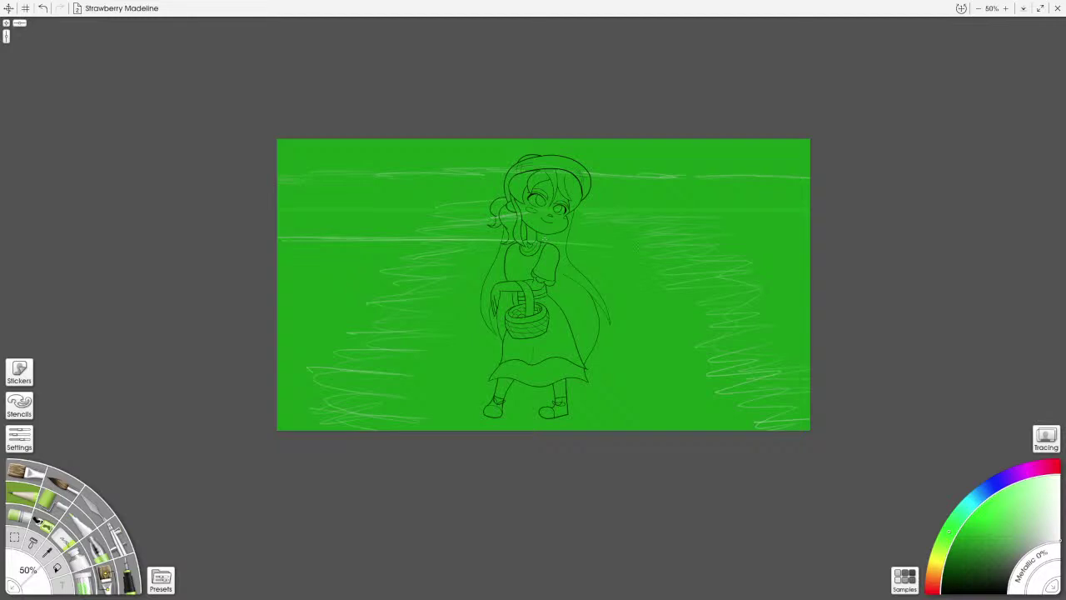
pyautogui.moveTo(499, 240); pyautogui.dragTo(745, 248)
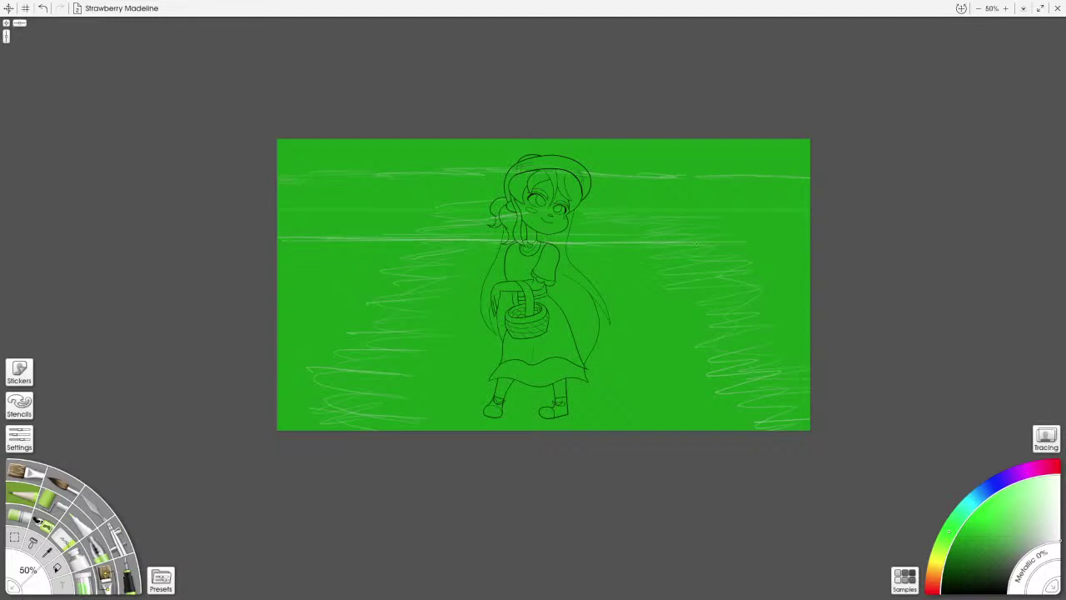
pyautogui.moveTo(568, 239); pyautogui.dragTo(775, 249)
pyautogui.moveTo(608, 236); pyautogui.dragTo(815, 244)
pyautogui.moveTo(657, 237)
pyautogui.mouseDown()
pyautogui.moveTo(812, 243)
pyautogui.moveTo(281, 232)
pyautogui.moveTo(806, 250)
pyautogui.mouseUp()
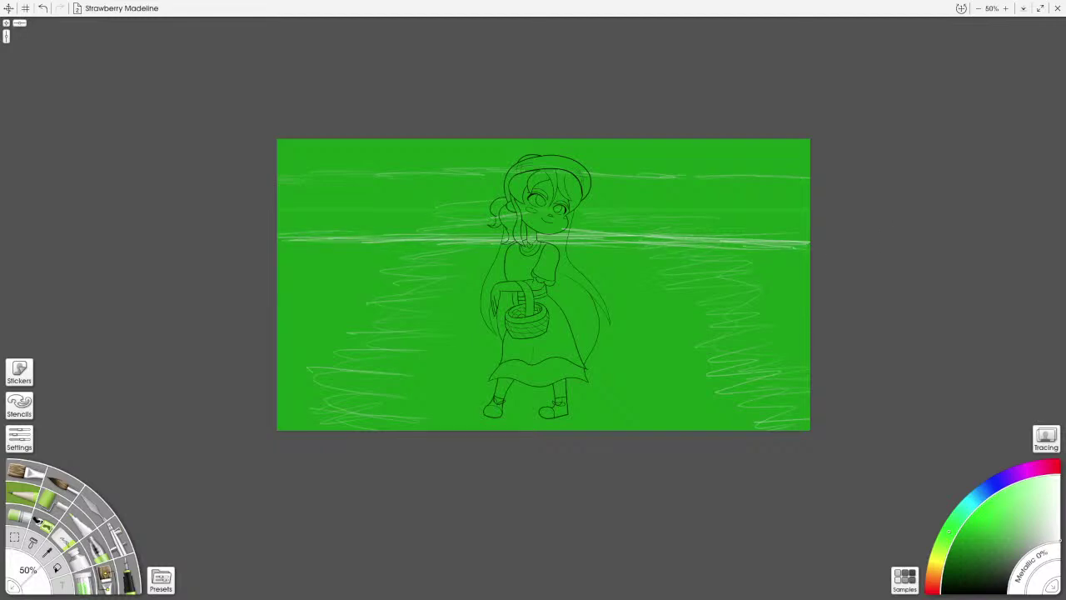
# Step: Add light white scribbles above the horizon for distant foliage and extend the foreground row on the character's right-hand side
pyautogui.moveTo(289, 186); pyautogui.dragTo(309, 183)
pyautogui.moveTo(701, 193); pyautogui.dragTo(759, 204)
pyautogui.moveTo(666, 202); pyautogui.dragTo(783, 213)
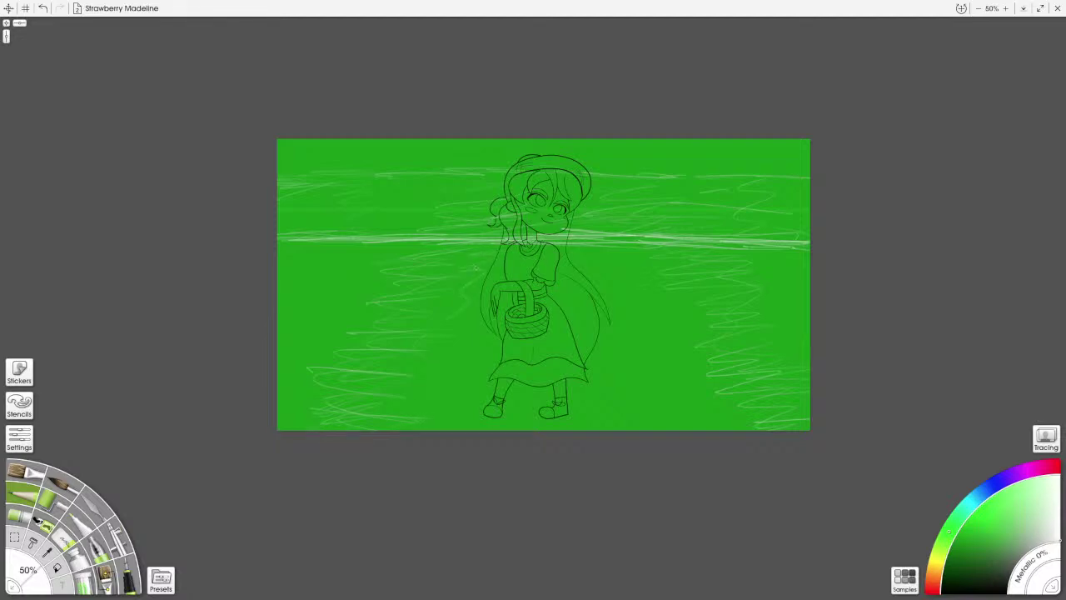
pyautogui.moveTo(683, 307); pyautogui.dragTo(655, 386)
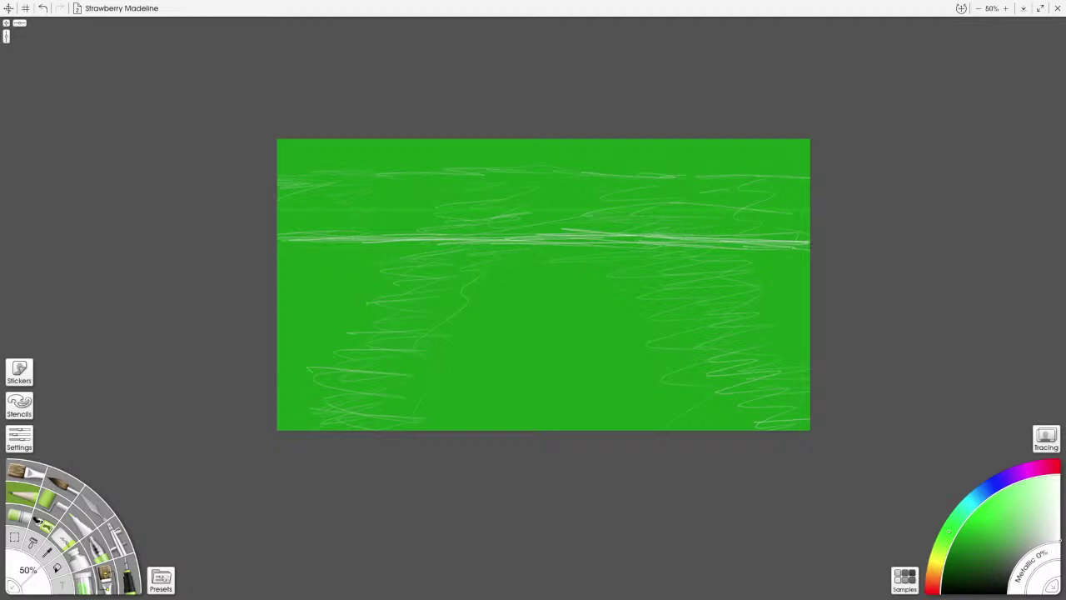
pyautogui.scroll(1, 534, 301)
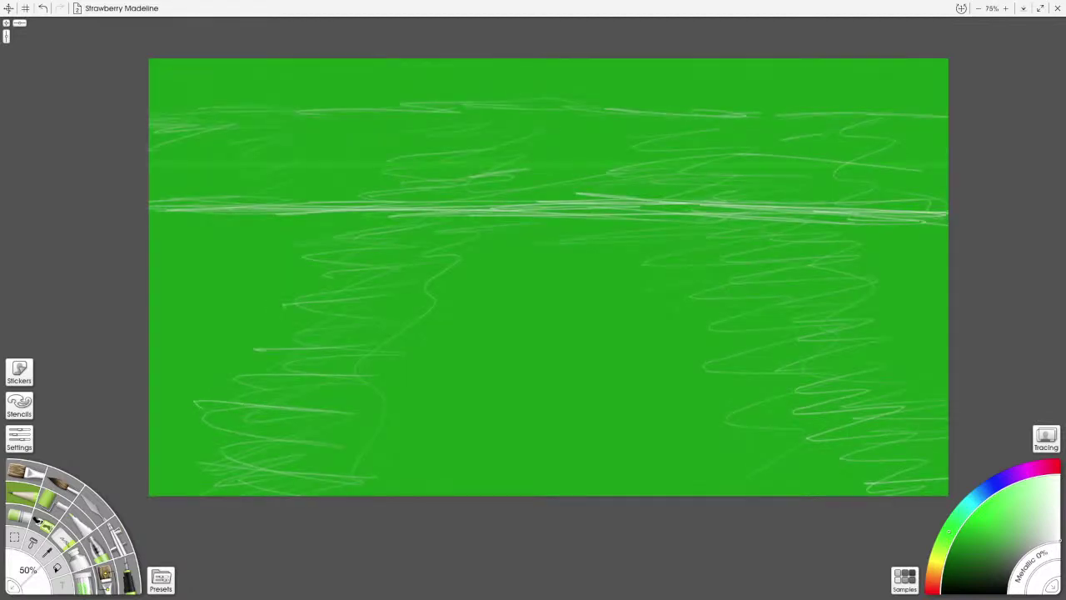
pyautogui.hotkey('ctrl', '-')
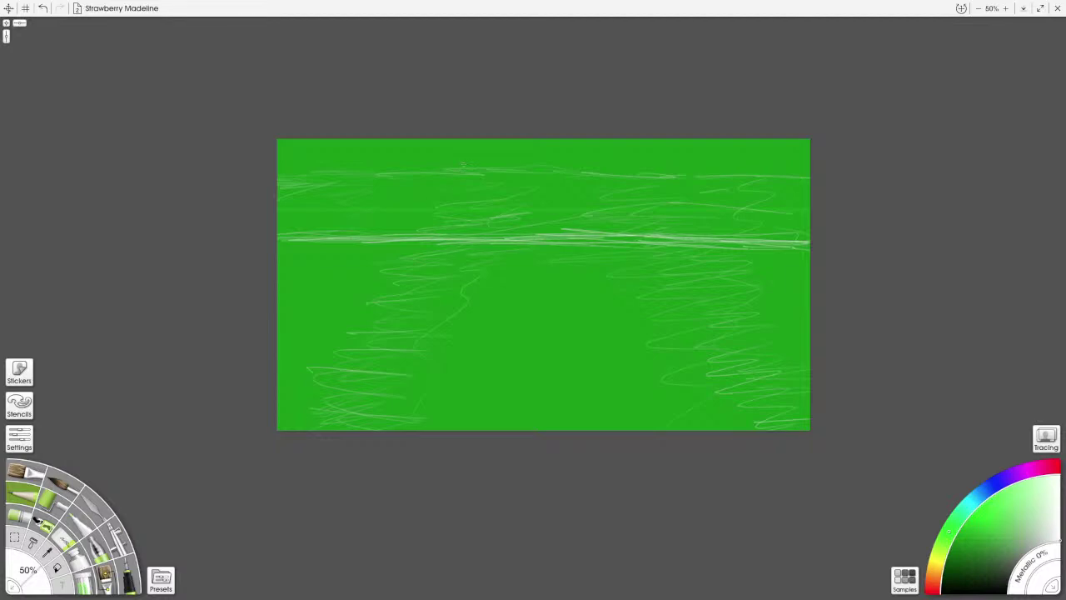
pyautogui.moveTo(392, 173); pyautogui.dragTo(392, 235)
pyautogui.moveTo(396, 198)
pyautogui.mouseDown()
pyautogui.moveTo(397, 233)
pyautogui.moveTo(425, 216)
pyautogui.moveTo(433, 230)
pyautogui.mouseUp()
pyautogui.moveTo(441, 186)
pyautogui.mouseDown()
pyautogui.moveTo(441, 235)
pyautogui.moveTo(477, 216)
pyautogui.mouseUp()
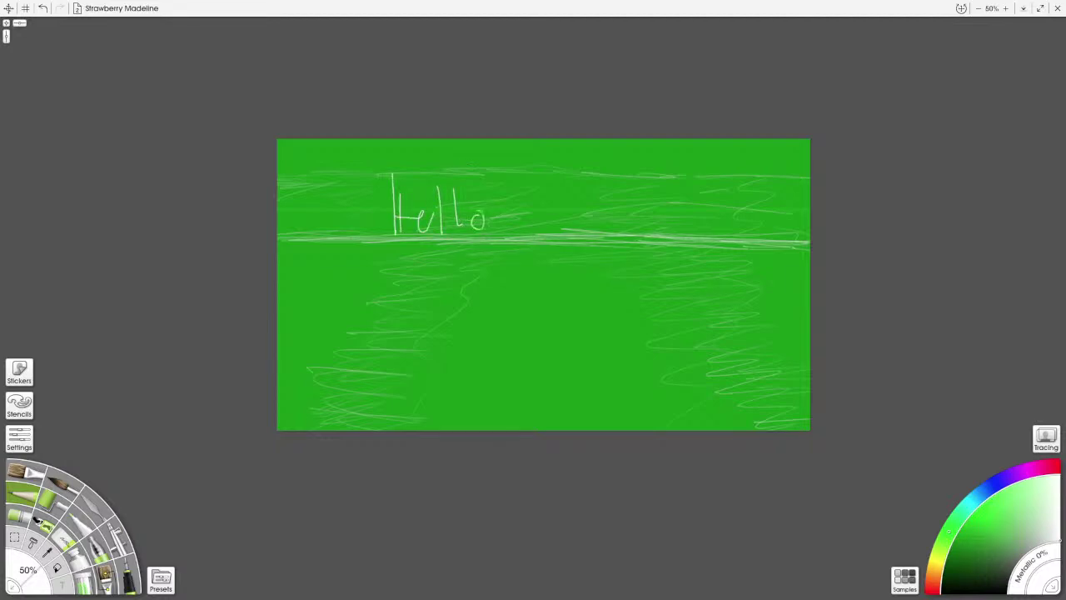
pyautogui.hotkey('ctrl', 'z')
pyautogui.hotkey('ctrl', 'z')
pyautogui.hotkey('ctrl', 'z')
pyautogui.hotkey('ctrl', 'z')
pyautogui.hotkey('ctrl', 'z')
pyautogui.hotkey('ctrl', 'z')
pyautogui.hotkey('ctrl', 'z')
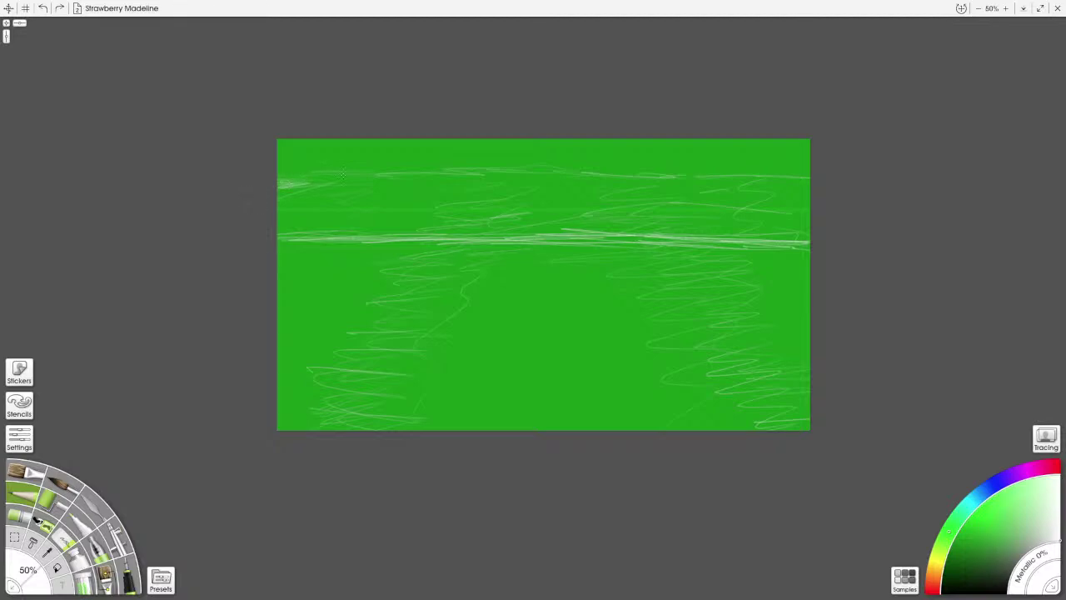
# Step: Sketch a row of six scribbled white trees standing along the horizon line from one canvas edge to the other
pyautogui.moveTo(270, 194)
pyautogui.mouseDown()
pyautogui.moveTo(306, 201)
pyautogui.moveTo(281, 216)
pyautogui.moveTo(307, 215)
pyautogui.moveTo(287, 230)
pyautogui.moveTo(324, 228)
pyautogui.moveTo(285, 233)
pyautogui.moveTo(288, 202)
pyautogui.mouseUp()
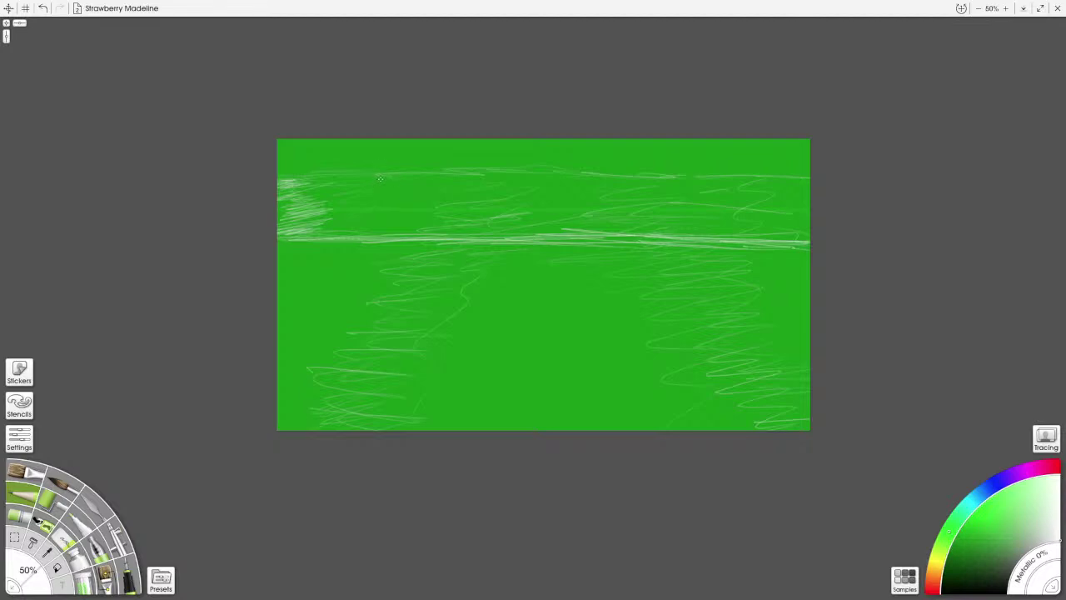
pyautogui.moveTo(390, 179)
pyautogui.mouseDown()
pyautogui.moveTo(400, 182)
pyautogui.moveTo(383, 188)
pyautogui.moveTo(426, 192)
pyautogui.moveTo(367, 208)
pyautogui.moveTo(421, 210)
pyautogui.moveTo(387, 222)
pyautogui.moveTo(423, 210)
pyautogui.moveTo(404, 233)
pyautogui.moveTo(409, 205)
pyautogui.moveTo(390, 204)
pyautogui.mouseUp()
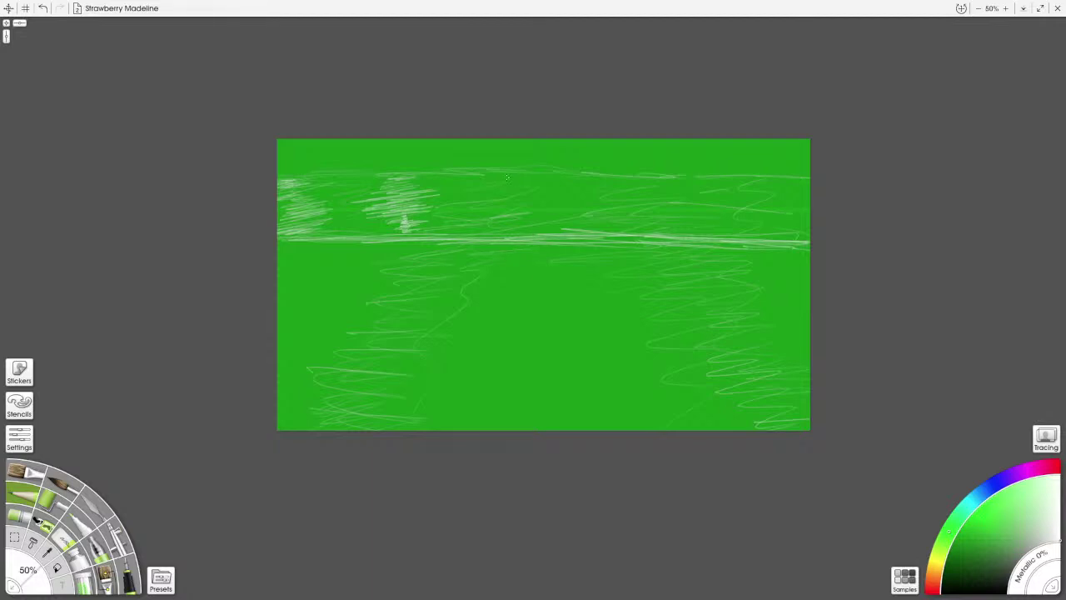
pyautogui.moveTo(491, 160)
pyautogui.mouseDown()
pyautogui.moveTo(500, 164)
pyautogui.moveTo(474, 176)
pyautogui.moveTo(510, 184)
pyautogui.moveTo(483, 209)
pyautogui.moveTo(500, 215)
pyautogui.moveTo(483, 236)
pyautogui.mouseUp()
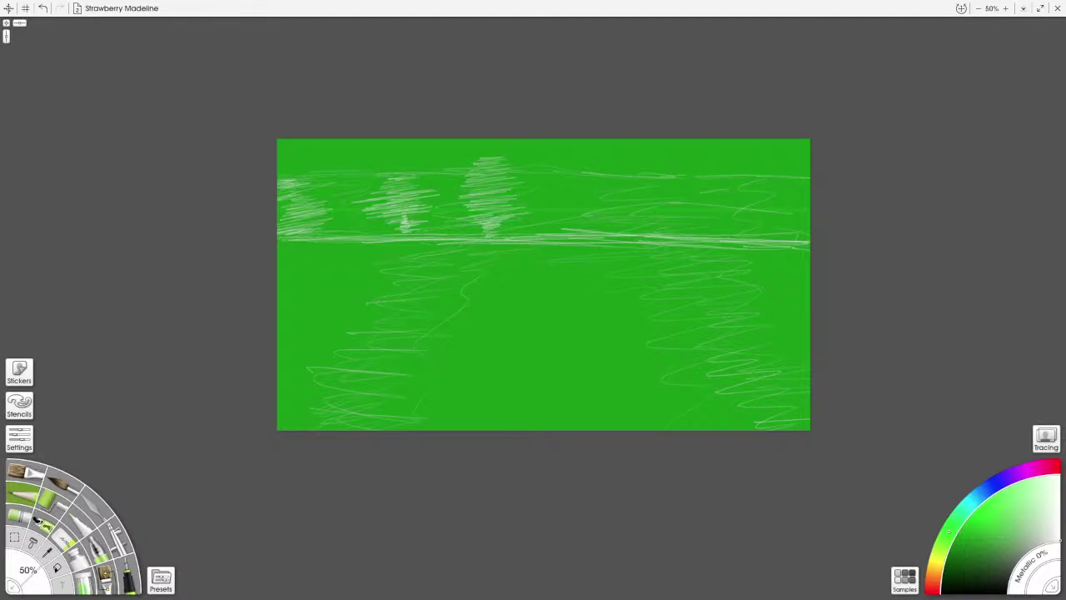
pyautogui.moveTo(607, 160); pyautogui.dragTo(573, 182)
pyautogui.moveTo(608, 181)
pyautogui.mouseDown()
pyautogui.moveTo(583, 187)
pyautogui.moveTo(616, 191)
pyautogui.moveTo(575, 198)
pyautogui.moveTo(635, 204)
pyautogui.moveTo(590, 208)
pyautogui.moveTo(616, 225)
pyautogui.moveTo(601, 238)
pyautogui.mouseUp()
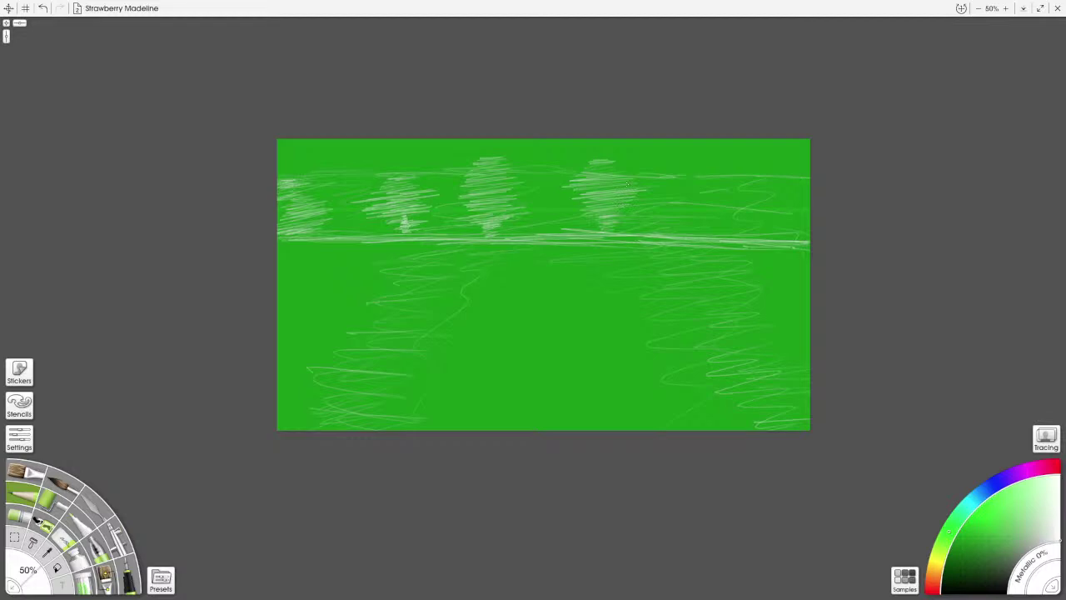
pyautogui.moveTo(617, 160); pyautogui.dragTo(595, 155)
pyautogui.moveTo(698, 235)
pyautogui.mouseDown()
pyautogui.moveTo(710, 230)
pyautogui.moveTo(697, 216)
pyautogui.moveTo(708, 208)
pyautogui.moveTo(698, 201)
pyautogui.moveTo(709, 174)
pyautogui.moveTo(728, 194)
pyautogui.moveTo(681, 205)
pyautogui.moveTo(718, 207)
pyautogui.moveTo(697, 220)
pyautogui.mouseUp()
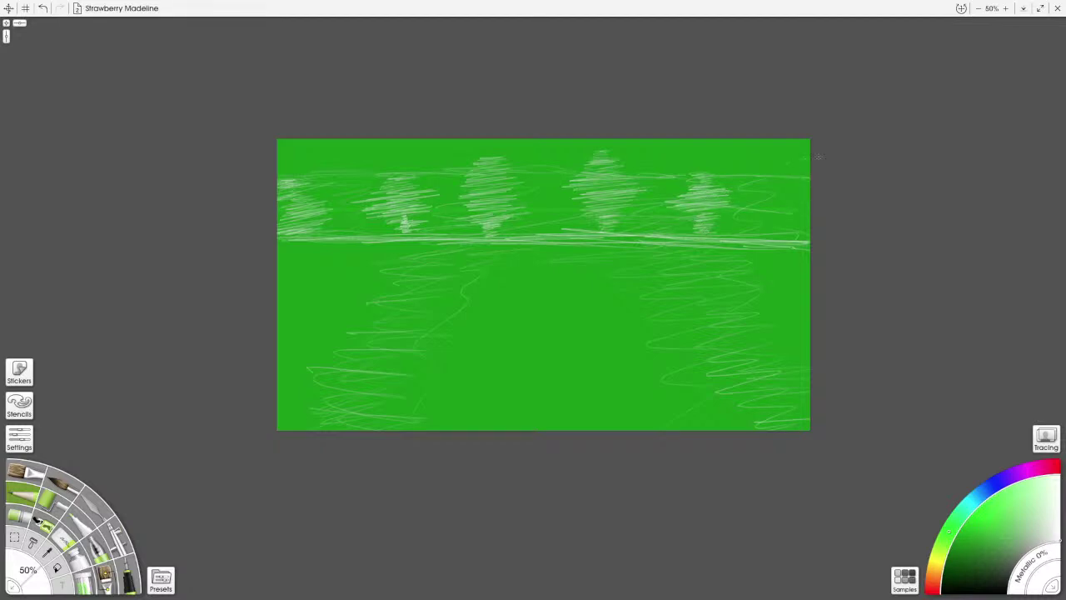
pyautogui.moveTo(809, 155)
pyautogui.mouseDown()
pyautogui.moveTo(781, 176)
pyautogui.moveTo(819, 183)
pyautogui.moveTo(750, 200)
pyautogui.moveTo(822, 200)
pyautogui.moveTo(767, 209)
pyautogui.moveTo(790, 211)
pyautogui.moveTo(814, 222)
pyautogui.mouseUp()
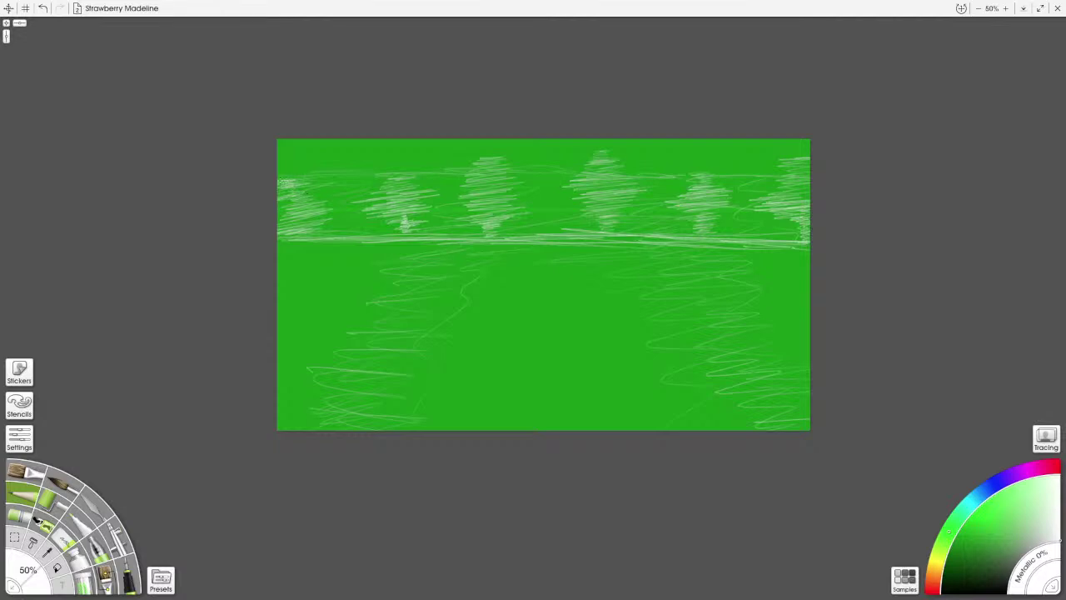
pyautogui.moveTo(283, 196)
pyautogui.mouseDown()
pyautogui.moveTo(326, 203)
pyautogui.moveTo(317, 207)
pyautogui.mouseUp()
# Step: Sketch curled white leaf strokes along both edges of the path, from the horizon down to the foreground
pyautogui.moveTo(493, 242)
pyautogui.mouseDown()
pyautogui.moveTo(486, 273)
pyautogui.moveTo(478, 264)
pyautogui.moveTo(470, 303)
pyautogui.moveTo(433, 337)
pyautogui.moveTo(446, 350)
pyautogui.moveTo(428, 358)
pyautogui.moveTo(434, 373)
pyautogui.moveTo(458, 371)
pyautogui.moveTo(386, 401)
pyautogui.mouseUp()
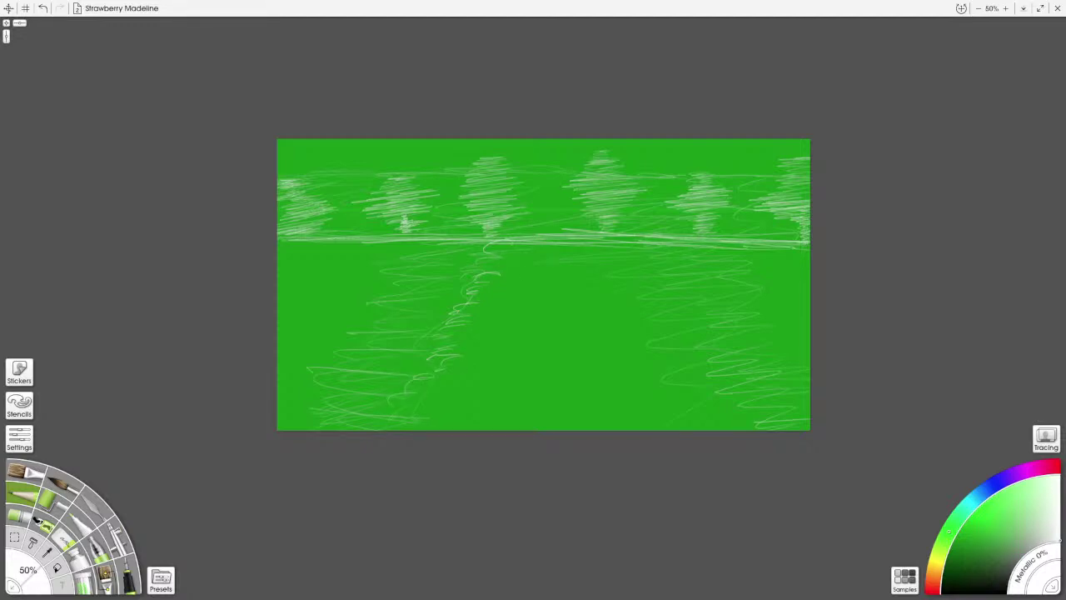
pyautogui.moveTo(629, 256)
pyautogui.mouseDown()
pyautogui.moveTo(601, 265)
pyautogui.moveTo(629, 269)
pyautogui.moveTo(642, 323)
pyautogui.moveTo(664, 337)
pyautogui.moveTo(643, 357)
pyautogui.mouseUp()
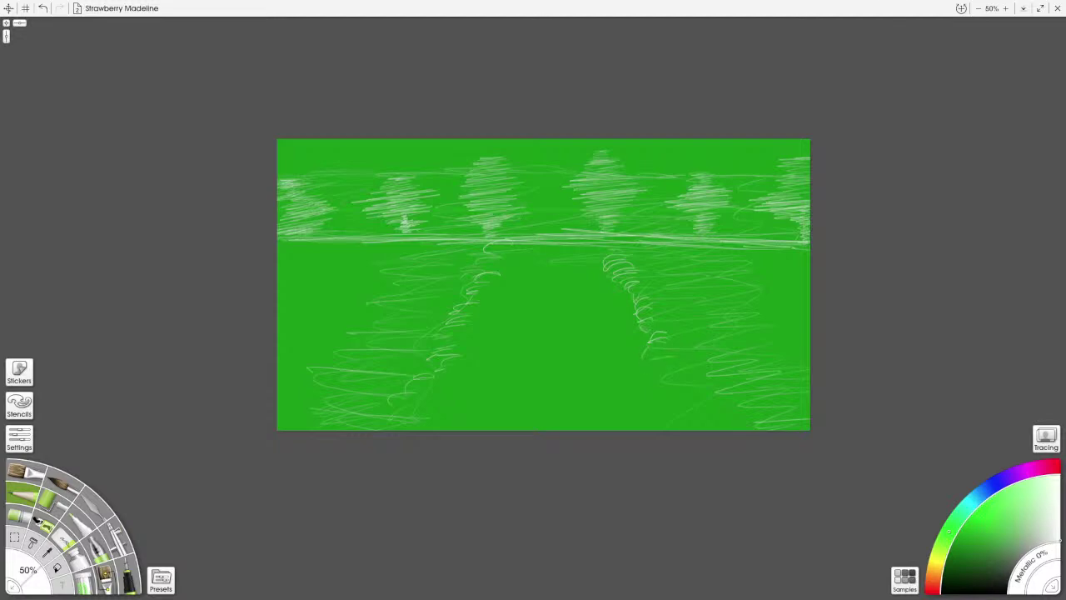
pyautogui.moveTo(676, 410)
pyautogui.mouseDown()
pyautogui.moveTo(691, 438)
pyautogui.moveTo(671, 422)
pyautogui.mouseUp()
# Step: Add loose white leaf curls to the outer sides of both plant rows, near the canvas edges
pyautogui.moveTo(305, 243)
pyautogui.mouseDown()
pyautogui.moveTo(372, 252)
pyautogui.moveTo(358, 262)
pyautogui.mouseUp()
pyautogui.moveTo(309, 286)
pyautogui.mouseDown()
pyautogui.moveTo(371, 276)
pyautogui.moveTo(340, 278)
pyautogui.moveTo(360, 285)
pyautogui.moveTo(340, 292)
pyautogui.moveTo(358, 302)
pyautogui.mouseUp()
pyautogui.moveTo(306, 384); pyautogui.dragTo(340, 380)
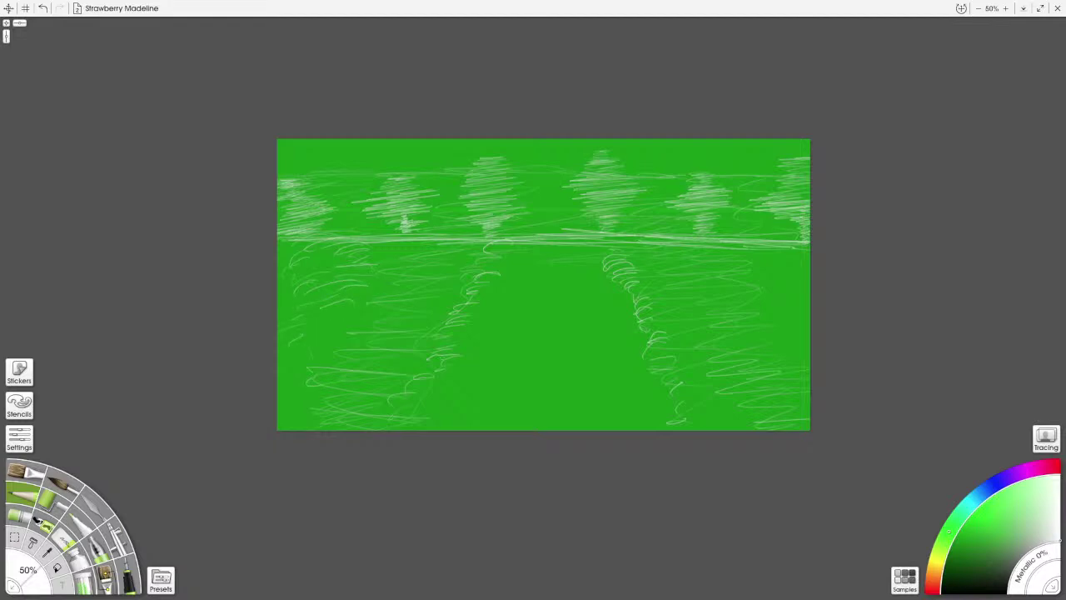
pyautogui.moveTo(784, 259)
pyautogui.mouseDown()
pyautogui.moveTo(771, 301)
pyautogui.moveTo(787, 322)
pyautogui.moveTo(827, 311)
pyautogui.moveTo(781, 332)
pyautogui.moveTo(813, 332)
pyautogui.moveTo(790, 371)
pyautogui.moveTo(794, 395)
pyautogui.moveTo(820, 402)
pyautogui.mouseUp()
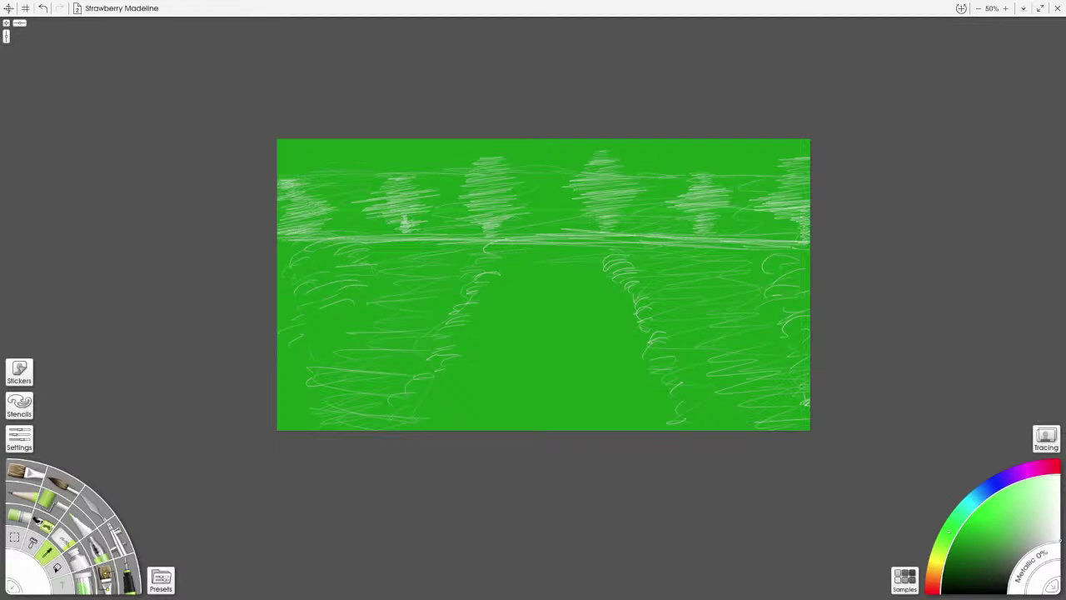
# Step: Try a muted yellow-green Oil Brush stroke at 2% size on the left plant row, and undo it
pyautogui.click(994, 570)
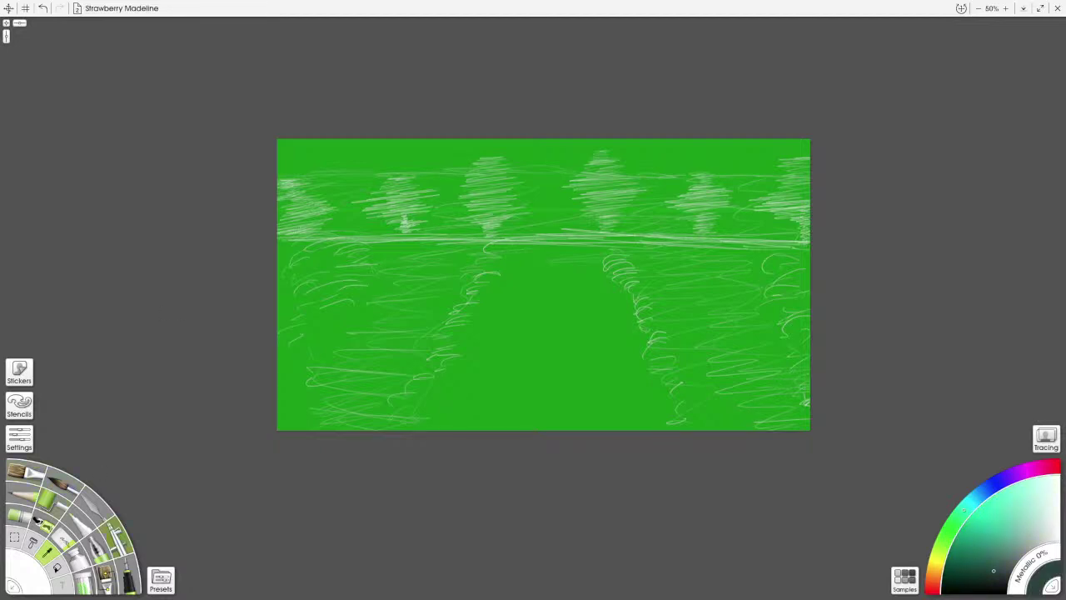
pyautogui.click(25, 473)
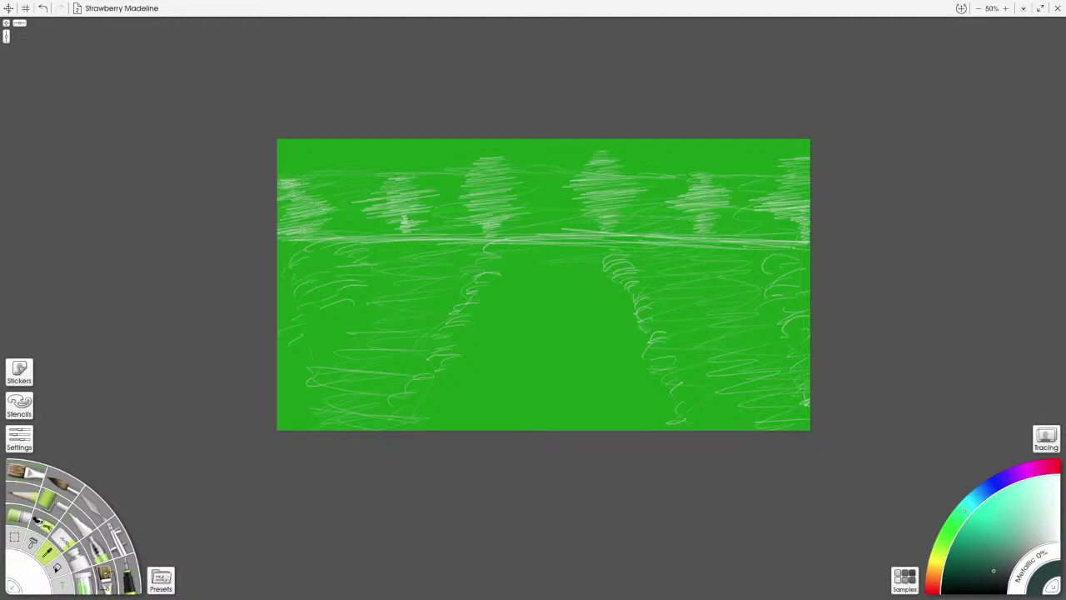
pyautogui.click(1007, 539)
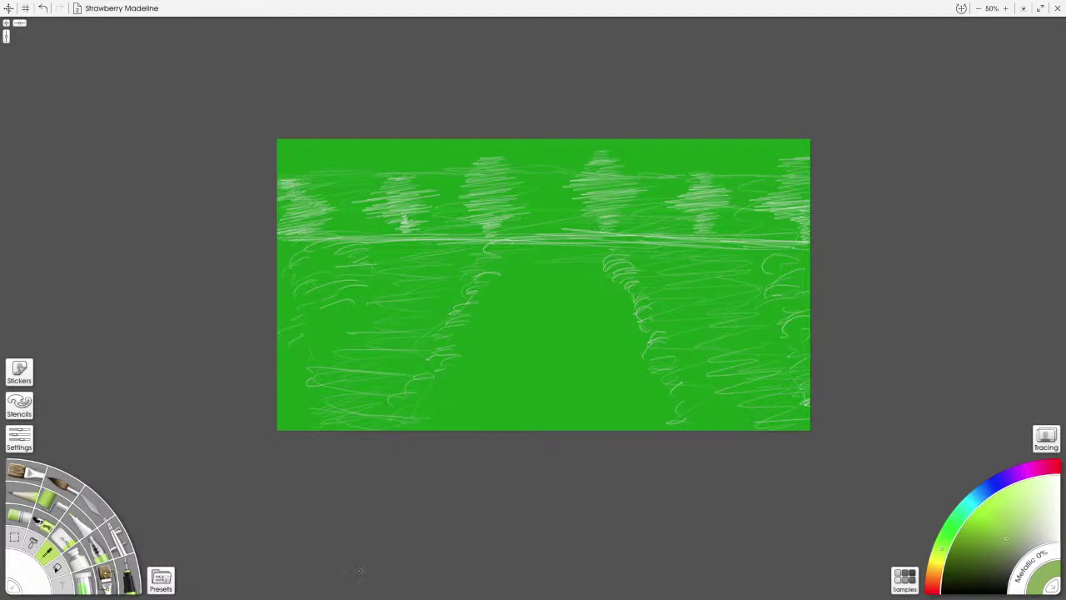
pyautogui.click(26, 472)
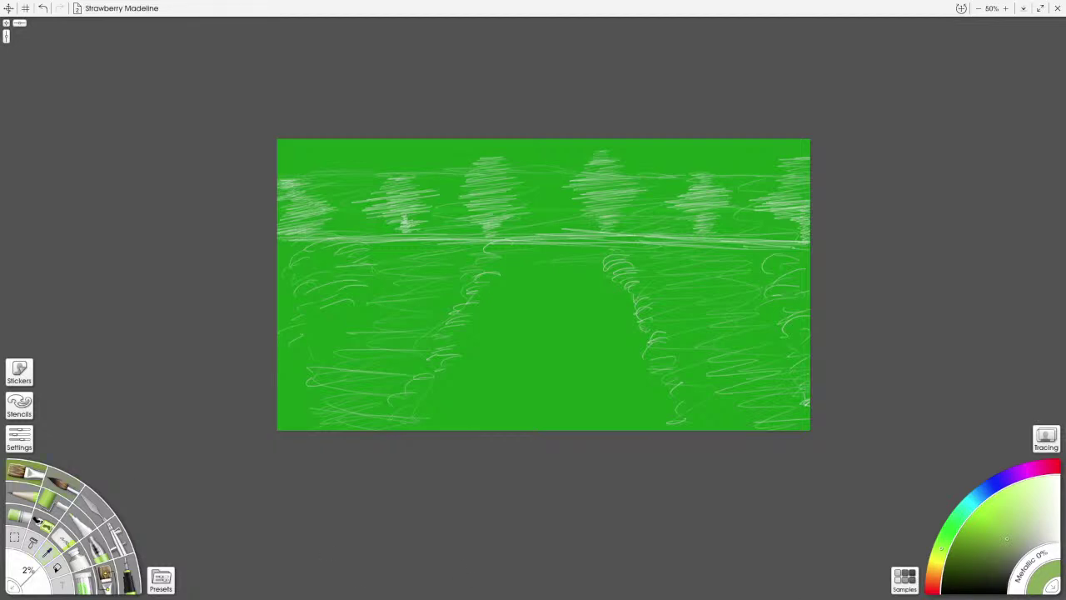
pyautogui.moveTo(415, 319); pyautogui.dragTo(395, 317)
pyautogui.hotkey('ctrl', 'z')
# Step: Paint the left half and tip of the third tree in muted yellow-green oil, using 10% and 25% brush sizes
pyautogui.press(']')
pyautogui.scroll(1, 534, 301)
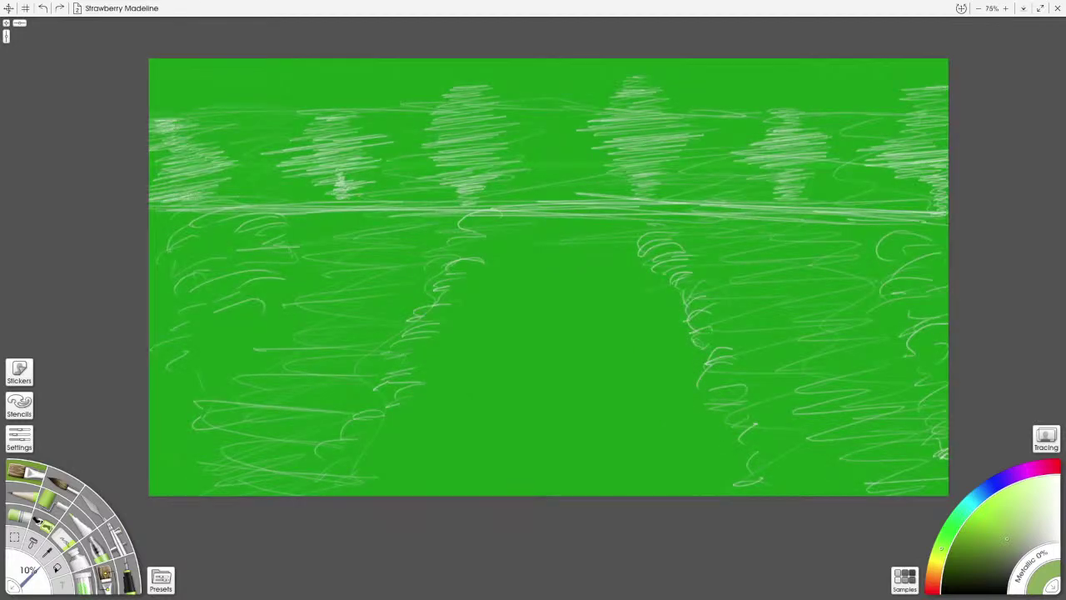
pyautogui.moveTo(534, 301); pyautogui.dragTo(621, 411)
pyautogui.hotkey('ctrl', '+')
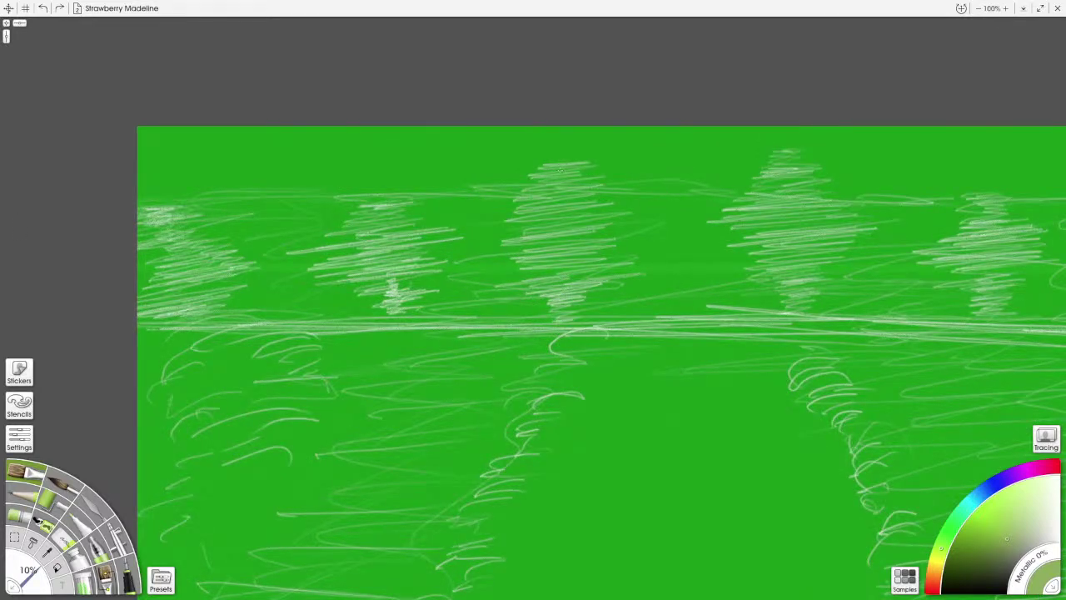
pyautogui.moveTo(540, 164)
pyautogui.mouseDown()
pyautogui.moveTo(569, 170)
pyautogui.moveTo(543, 169)
pyautogui.moveTo(560, 171)
pyautogui.moveTo(508, 196)
pyautogui.moveTo(571, 202)
pyautogui.moveTo(495, 219)
pyautogui.moveTo(549, 220)
pyautogui.moveTo(518, 223)
pyautogui.moveTo(531, 228)
pyautogui.moveTo(483, 246)
pyautogui.moveTo(552, 242)
pyautogui.moveTo(473, 263)
pyautogui.moveTo(521, 268)
pyautogui.mouseUp()
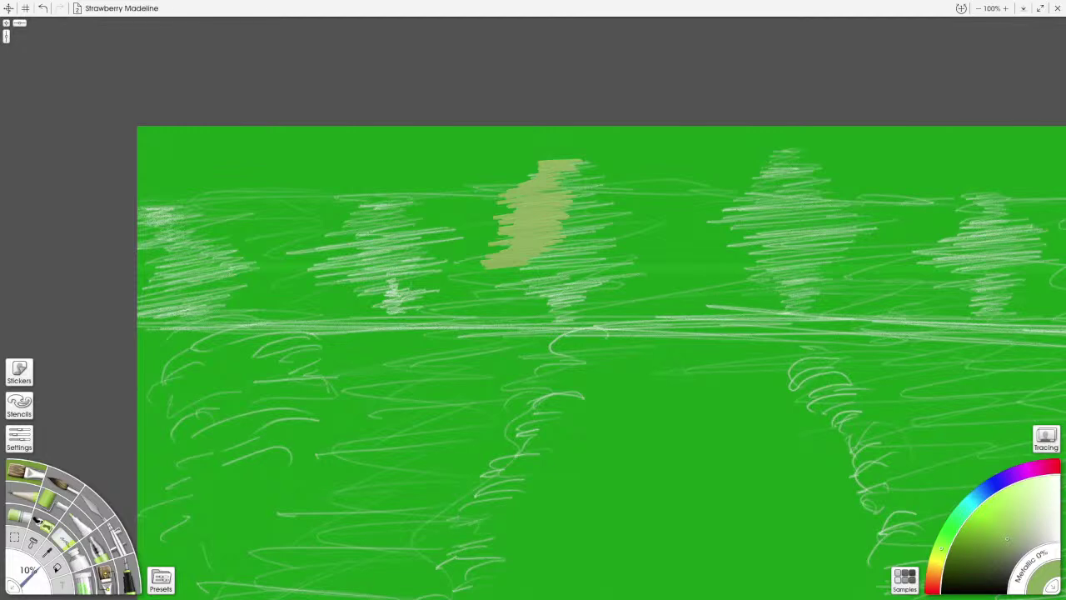
pyautogui.press(']')
pyautogui.moveTo(536, 213)
pyautogui.mouseDown()
pyautogui.moveTo(566, 172)
pyautogui.moveTo(508, 208)
pyautogui.moveTo(495, 243)
pyautogui.mouseUp()
pyautogui.moveTo(573, 242)
pyautogui.mouseDown()
pyautogui.moveTo(483, 276)
pyautogui.moveTo(485, 288)
pyautogui.moveTo(517, 290)
pyautogui.moveTo(500, 298)
pyautogui.moveTo(528, 313)
pyautogui.moveTo(493, 313)
pyautogui.moveTo(548, 297)
pyautogui.moveTo(559, 260)
pyautogui.mouseUp()
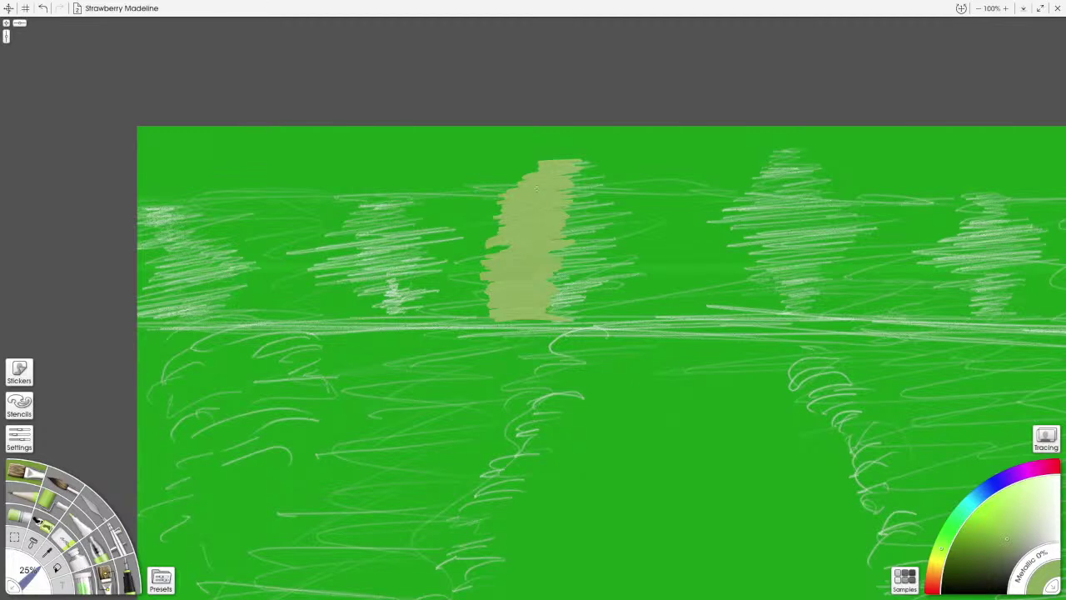
pyautogui.moveTo(568, 156)
pyautogui.mouseDown()
pyautogui.moveTo(553, 142)
pyautogui.moveTo(567, 132)
pyautogui.moveTo(568, 142)
pyautogui.mouseUp()
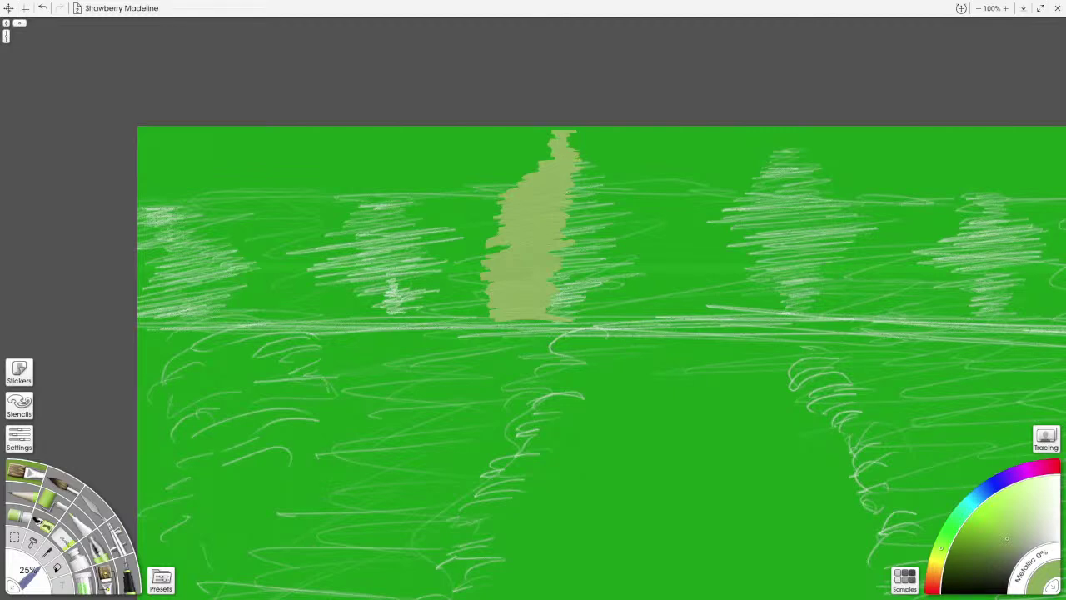
# Step: Paint the right half of the third tree in a darker olive green with the 25% Oil Brush
pyautogui.click(986, 548)
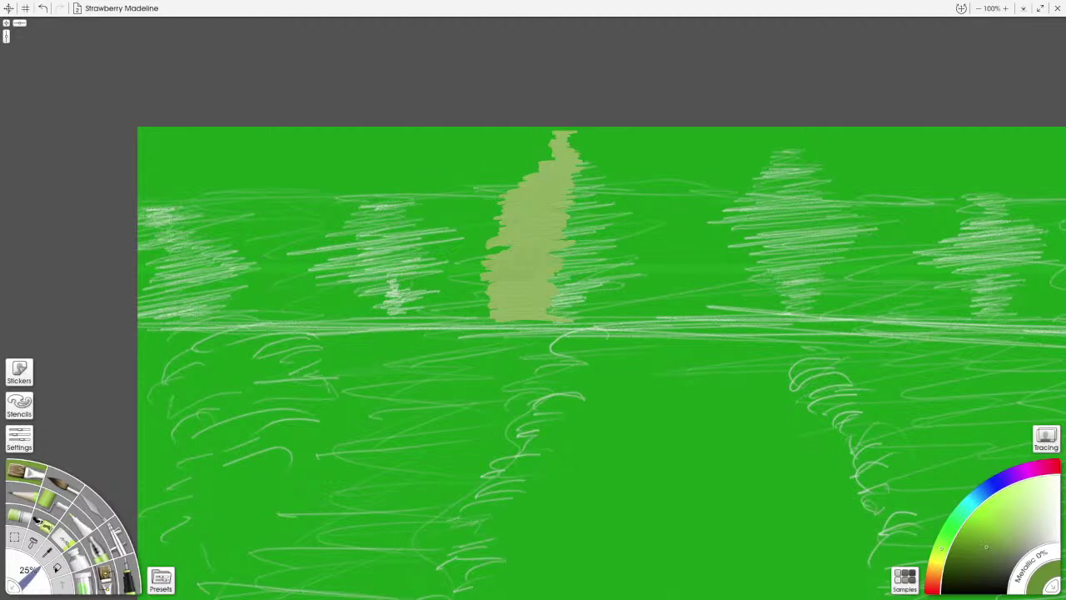
pyautogui.moveTo(575, 134); pyautogui.dragTo(565, 165)
pyautogui.moveTo(572, 135)
pyautogui.mouseDown()
pyautogui.moveTo(589, 165)
pyautogui.moveTo(547, 179)
pyautogui.moveTo(599, 169)
pyautogui.moveTo(567, 184)
pyautogui.moveTo(596, 171)
pyautogui.moveTo(577, 215)
pyautogui.moveTo(506, 247)
pyautogui.moveTo(564, 219)
pyautogui.moveTo(596, 233)
pyautogui.moveTo(570, 262)
pyautogui.moveTo(601, 265)
pyautogui.moveTo(562, 285)
pyautogui.moveTo(591, 310)
pyautogui.moveTo(551, 309)
pyautogui.moveTo(580, 296)
pyautogui.moveTo(572, 278)
pyautogui.moveTo(583, 223)
pyautogui.mouseUp()
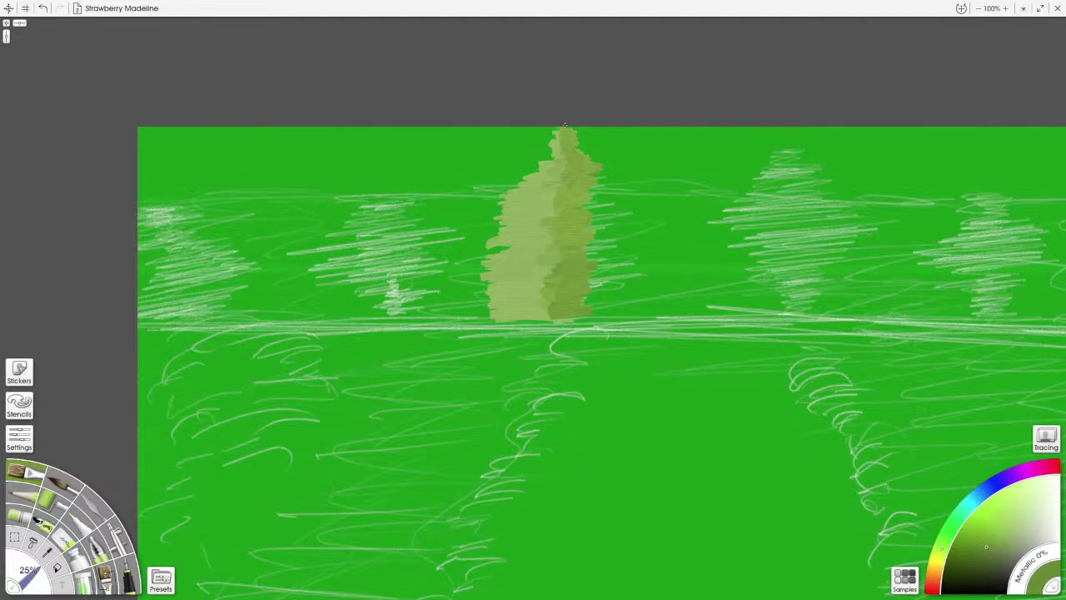
# Step: Inspect the olive tree at several zoom levels and clear its paint from the layer
pyautogui.scroll(-4, 565, 122)
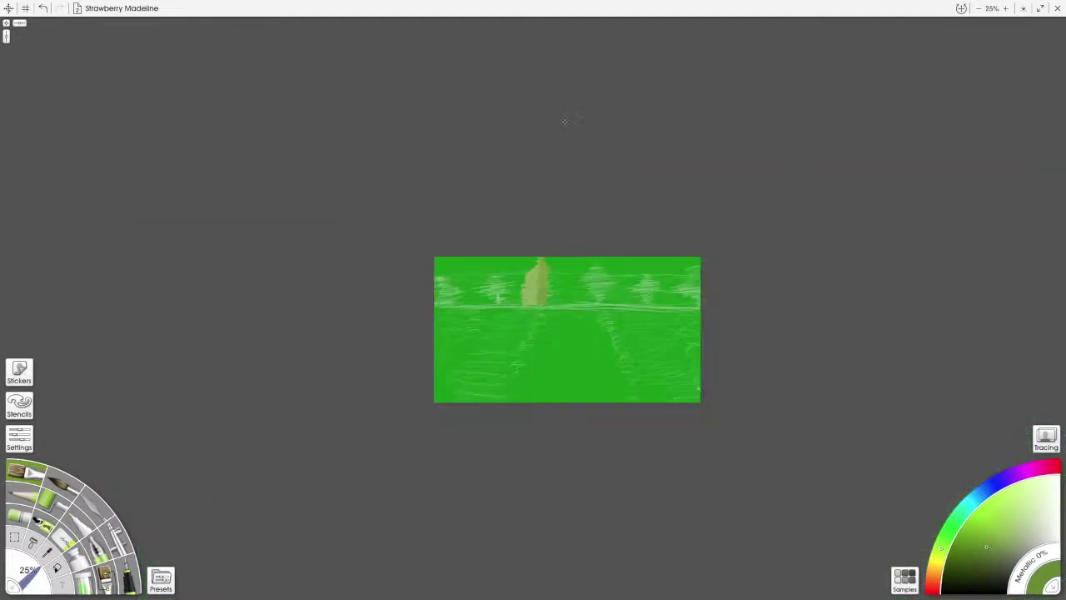
pyautogui.scroll(4, 565, 121)
pyautogui.scroll(3, 565, 122)
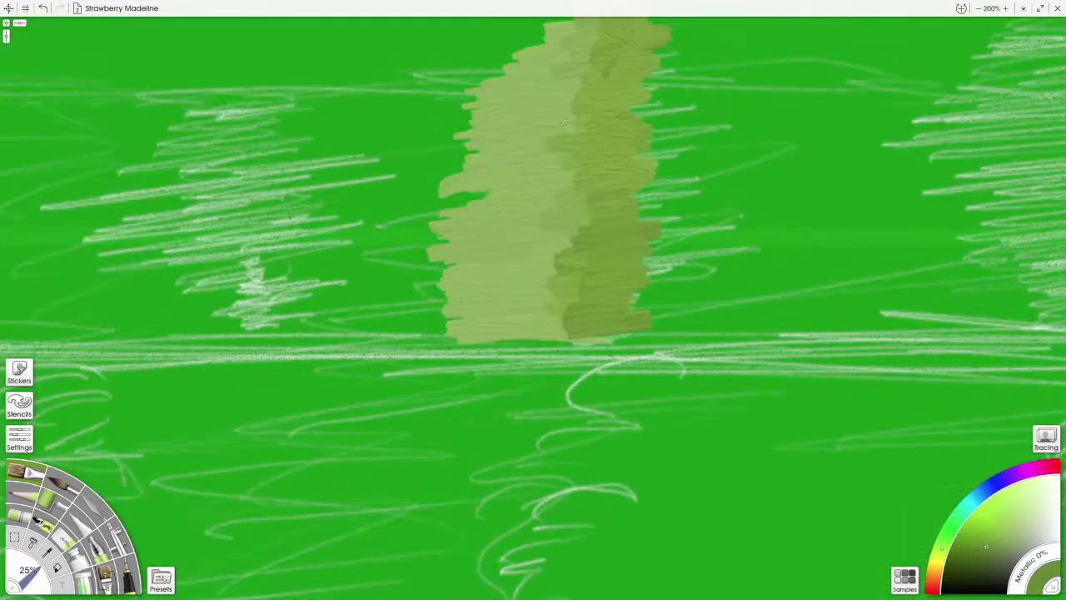
pyautogui.scroll(-3, 564, 122)
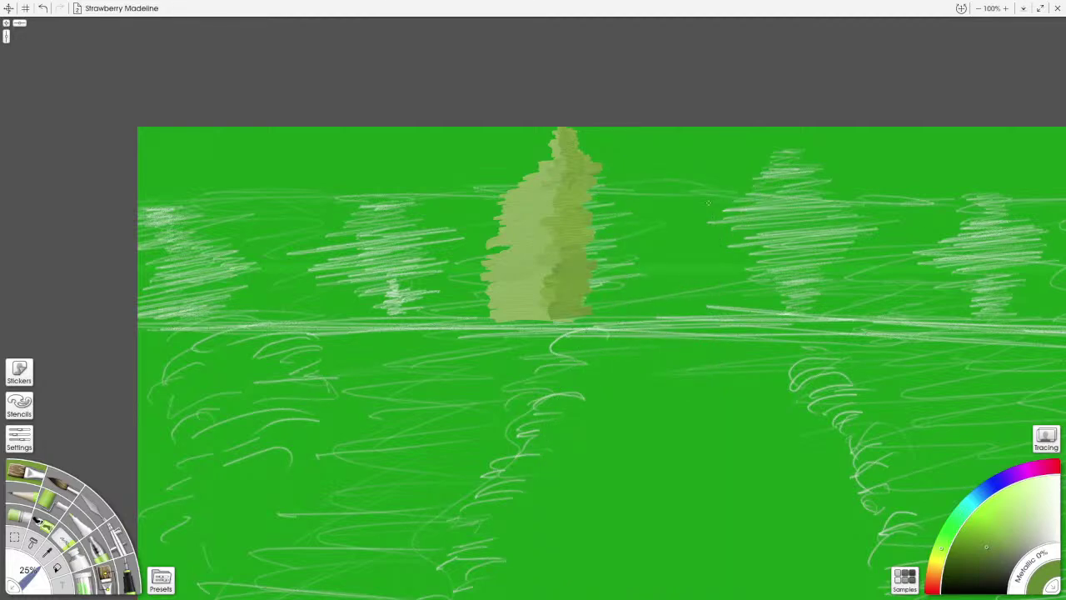
pyautogui.hotkey('ctrl', '-')
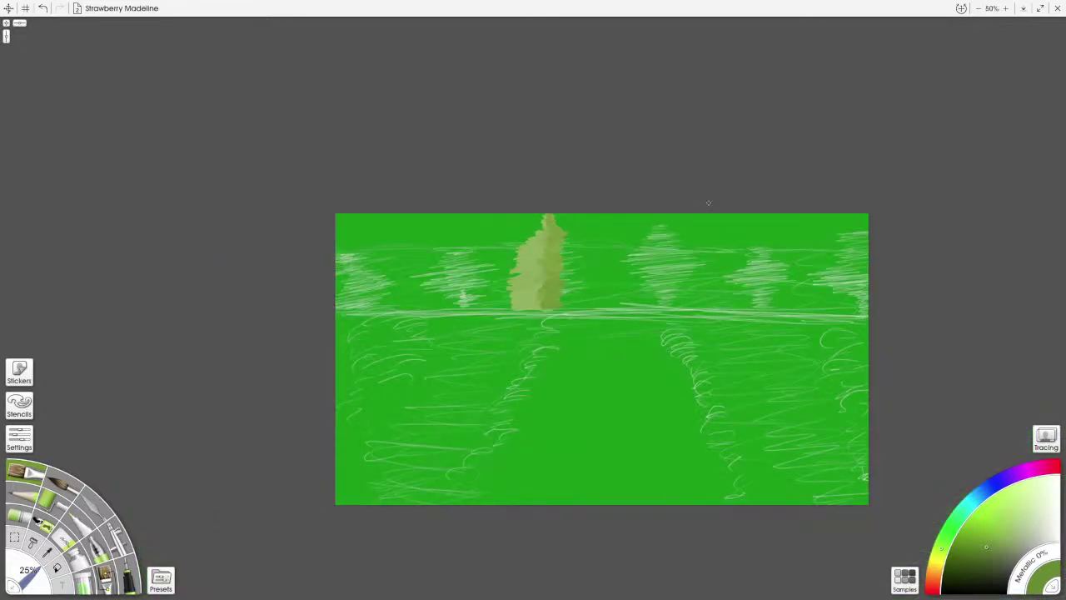
pyautogui.hotkey('ctrl', '+')
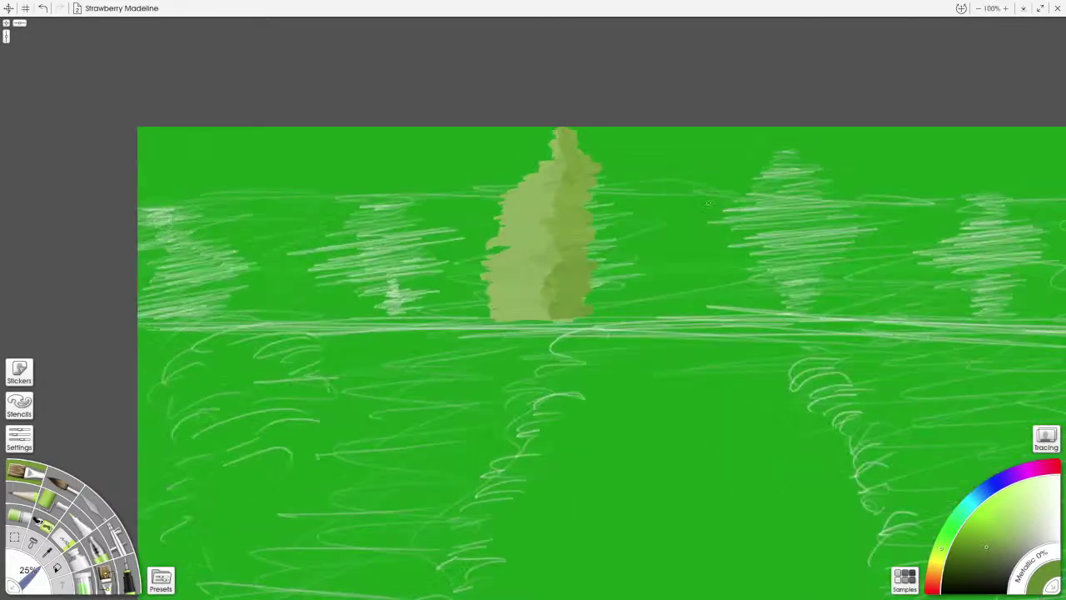
pyautogui.hotkey('ctrl', '+')
pyautogui.moveTo(654, 183); pyautogui.dragTo(658, 255)
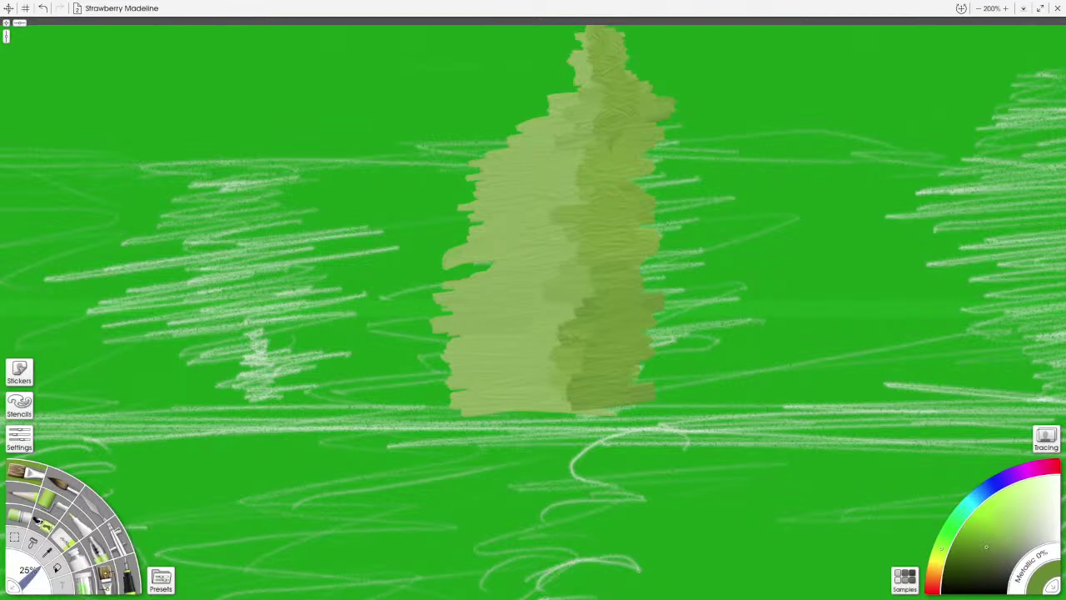
pyautogui.press('Delete')
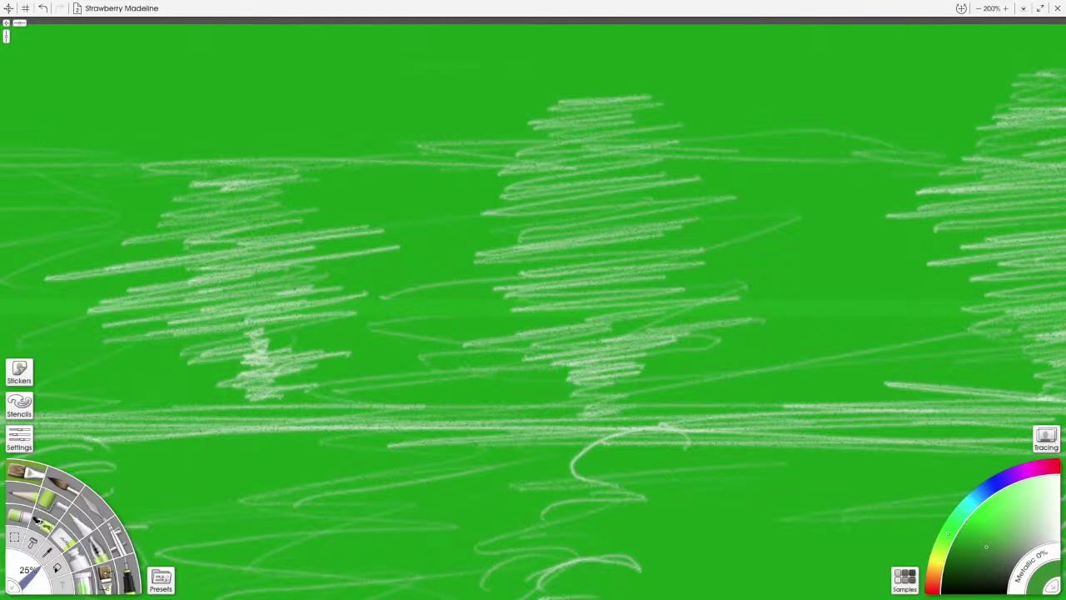
# Step: Paint the left half and tip of the third tree in dark green with the Oil Brush at 30% size
pyautogui.click(977, 538)
pyautogui.moveTo(963, 534); pyautogui.dragTo(955, 548)
pyautogui.moveTo(533, 299); pyautogui.dragTo(535, 299)
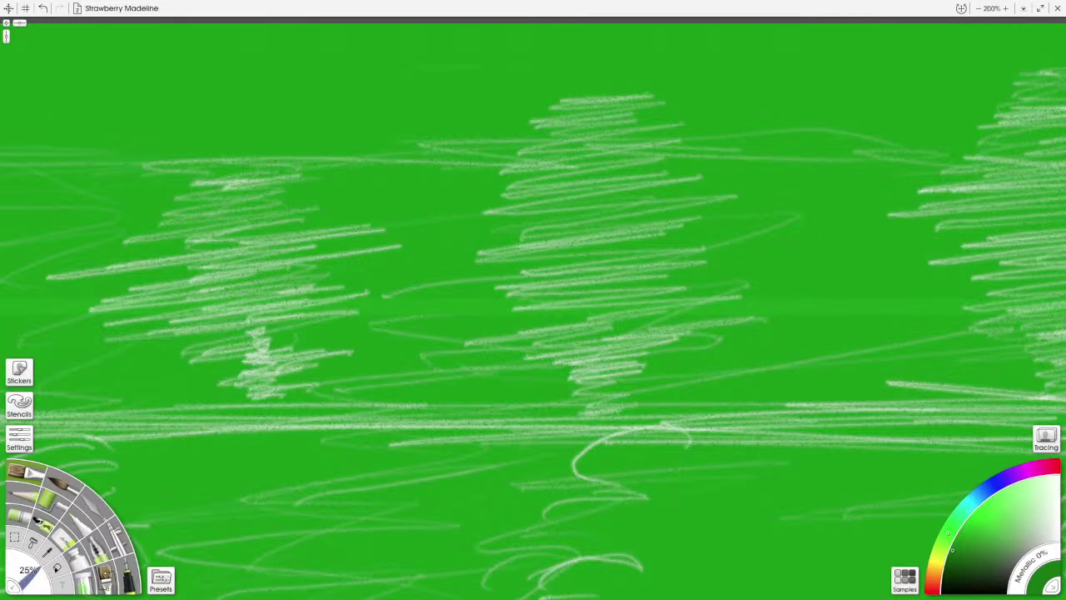
pyautogui.press(']')
pyautogui.moveTo(574, 92)
pyautogui.mouseDown()
pyautogui.moveTo(534, 103)
pyautogui.moveTo(517, 138)
pyautogui.moveTo(602, 155)
pyautogui.moveTo(581, 179)
pyautogui.moveTo(473, 191)
pyautogui.moveTo(551, 202)
pyautogui.moveTo(477, 204)
pyautogui.moveTo(527, 232)
pyautogui.moveTo(473, 268)
pyautogui.moveTo(510, 286)
pyautogui.moveTo(557, 282)
pyautogui.moveTo(486, 298)
pyautogui.moveTo(575, 310)
pyautogui.moveTo(473, 341)
pyautogui.moveTo(494, 358)
pyautogui.moveTo(594, 368)
pyautogui.moveTo(510, 360)
pyautogui.moveTo(577, 358)
pyautogui.moveTo(577, 371)
pyautogui.moveTo(549, 389)
pyautogui.moveTo(503, 384)
pyautogui.moveTo(426, 397)
pyautogui.moveTo(533, 404)
pyautogui.moveTo(435, 391)
pyautogui.moveTo(537, 353)
pyautogui.moveTo(580, 292)
pyautogui.mouseUp()
pyautogui.moveTo(541, 221); pyautogui.dragTo(500, 226)
pyautogui.moveTo(500, 226); pyautogui.dragTo(564, 226)
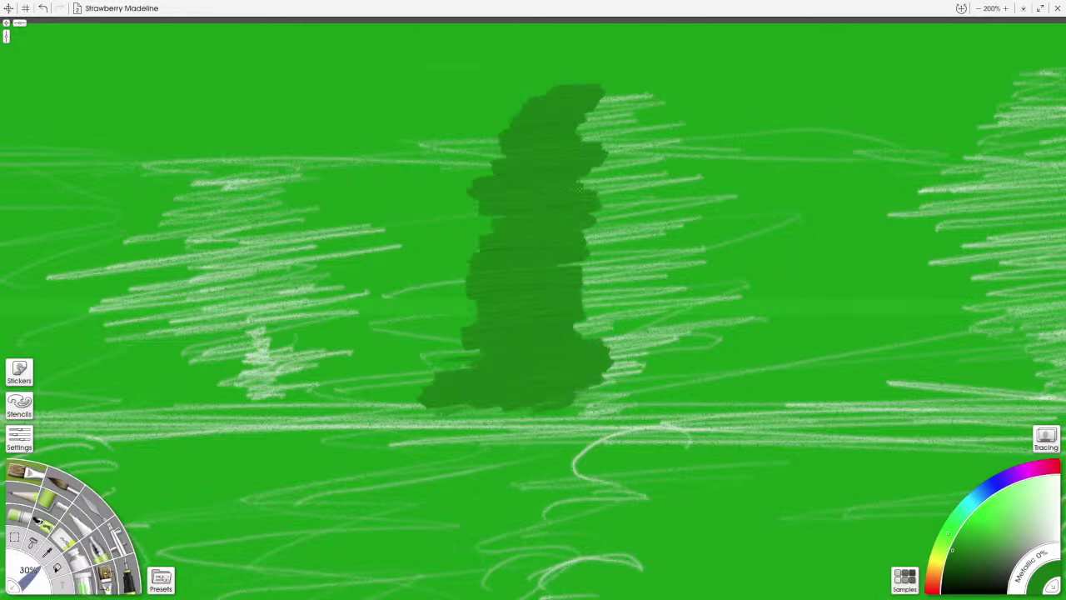
pyautogui.moveTo(584, 187)
pyautogui.mouseDown()
pyautogui.moveTo(600, 68)
pyautogui.moveTo(572, 83)
pyautogui.moveTo(576, 119)
pyautogui.mouseUp()
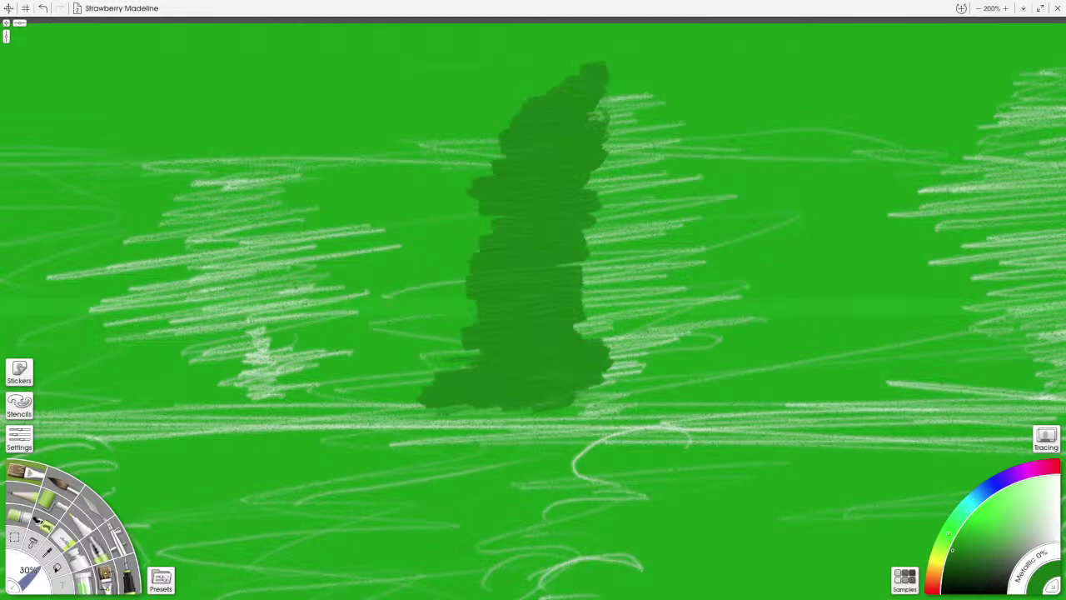
# Step: Paint the right half of the third tree in bright green with the 30% Oil Brush
pyautogui.click(968, 523)
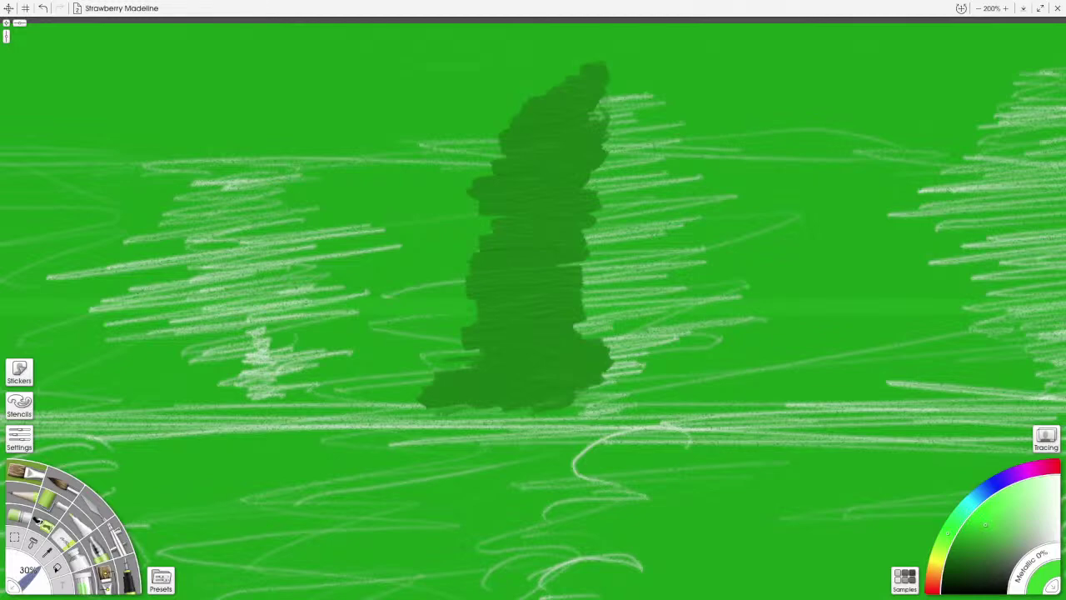
pyautogui.moveTo(2, 372); pyautogui.dragTo(88, 304)
pyautogui.hotkey('ctrl', 'z')
pyautogui.moveTo(598, 79)
pyautogui.mouseDown()
pyautogui.moveTo(567, 104)
pyautogui.moveTo(568, 117)
pyautogui.moveTo(601, 125)
pyautogui.moveTo(566, 139)
pyautogui.moveTo(609, 150)
pyautogui.moveTo(565, 169)
pyautogui.moveTo(593, 192)
pyautogui.moveTo(601, 173)
pyautogui.moveTo(637, 226)
pyautogui.moveTo(571, 268)
pyautogui.moveTo(616, 285)
pyautogui.moveTo(632, 322)
pyautogui.moveTo(623, 344)
pyautogui.moveTo(572, 333)
pyautogui.moveTo(654, 320)
pyautogui.moveTo(571, 329)
pyautogui.moveTo(606, 357)
pyautogui.moveTo(685, 354)
pyautogui.moveTo(568, 383)
pyautogui.moveTo(663, 379)
pyautogui.moveTo(663, 390)
pyautogui.moveTo(617, 408)
pyautogui.moveTo(690, 379)
pyautogui.moveTo(733, 346)
pyautogui.moveTo(710, 381)
pyautogui.moveTo(731, 385)
pyautogui.moveTo(735, 399)
pyautogui.moveTo(700, 320)
pyautogui.moveTo(681, 308)
pyautogui.moveTo(674, 265)
pyautogui.moveTo(690, 263)
pyautogui.moveTo(629, 214)
pyautogui.moveTo(661, 210)
pyautogui.moveTo(643, 199)
pyautogui.moveTo(660, 190)
pyautogui.moveTo(661, 162)
pyautogui.moveTo(624, 132)
pyautogui.moveTo(620, 82)
pyautogui.mouseUp()
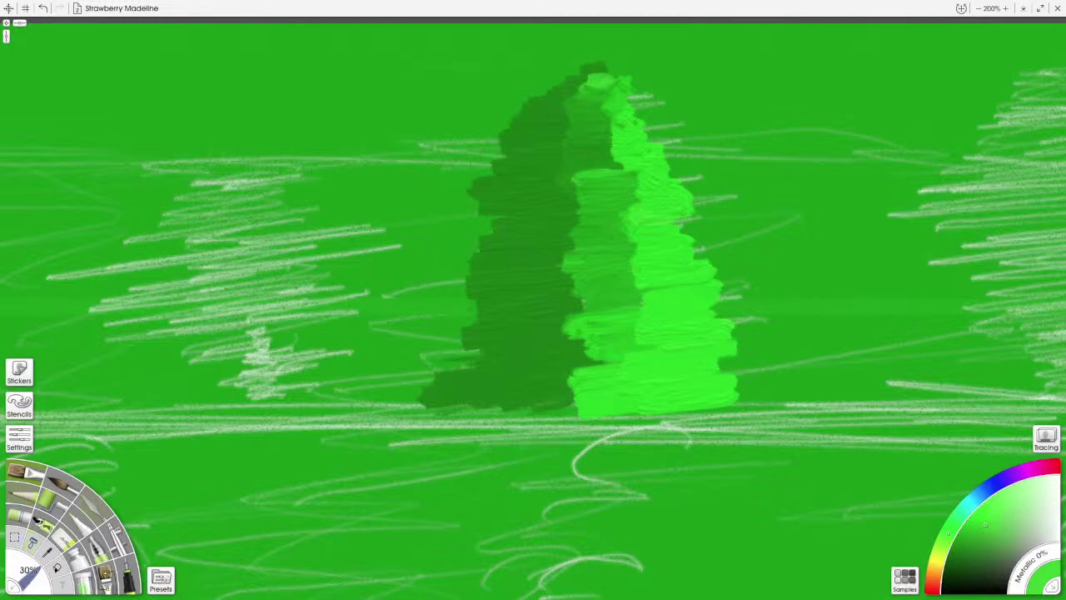
# Step: Blend the border between dark and bright green down the tree's middle with the Palette Knife at 30% size
pyautogui.click(95, 503)
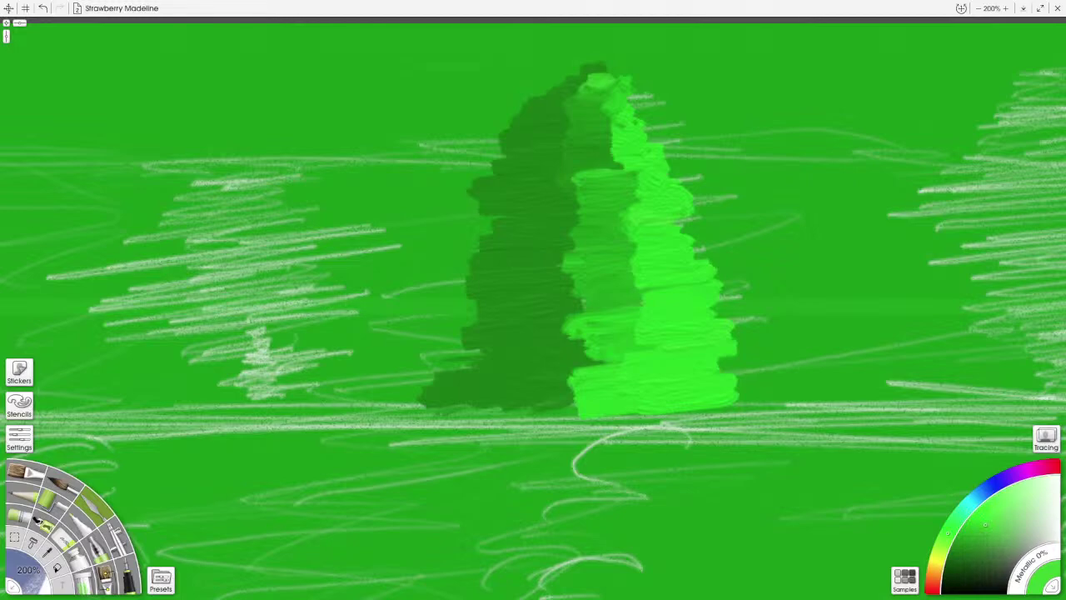
pyautogui.moveTo(35, 570); pyautogui.dragTo(22, 582)
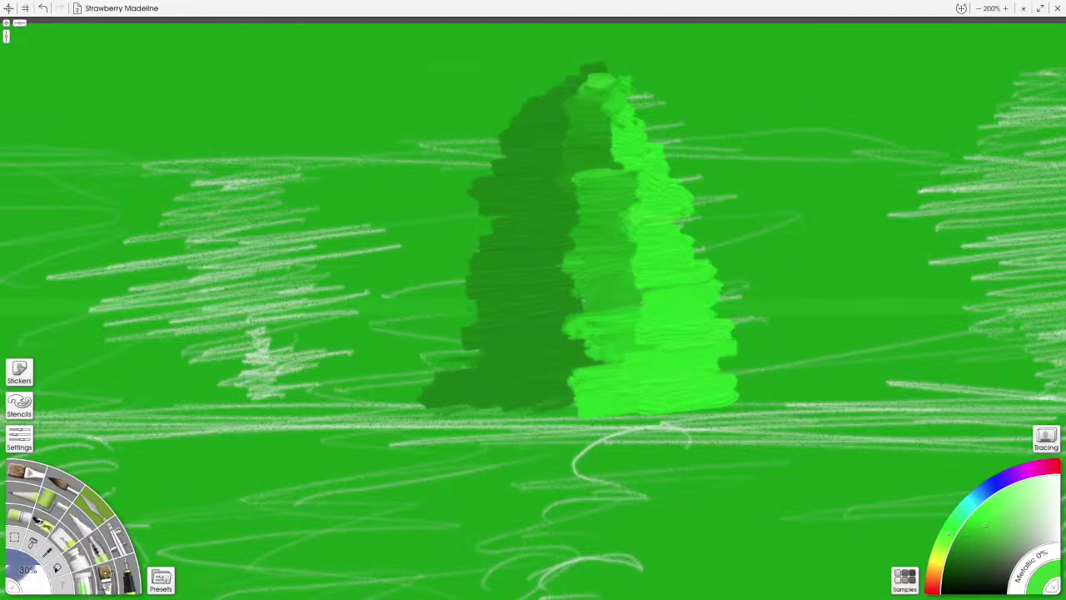
pyautogui.moveTo(585, 181); pyautogui.dragTo(503, 165)
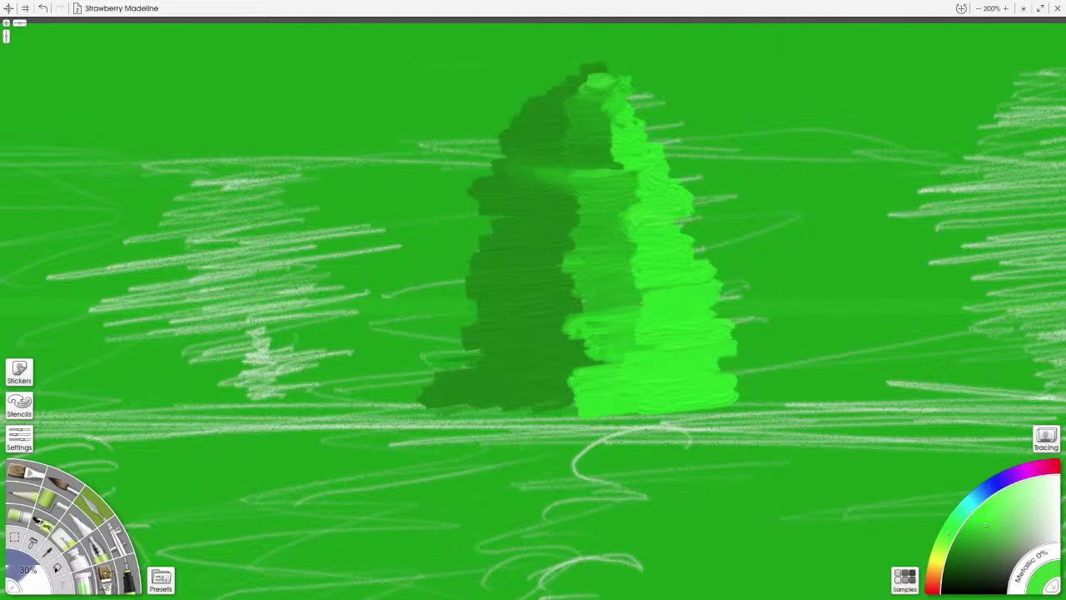
pyautogui.moveTo(570, 164); pyautogui.dragTo(540, 146)
pyautogui.moveTo(576, 178); pyautogui.dragTo(569, 209)
pyautogui.moveTo(574, 260)
pyautogui.mouseDown()
pyautogui.moveTo(576, 391)
pyautogui.moveTo(563, 408)
pyautogui.mouseUp()
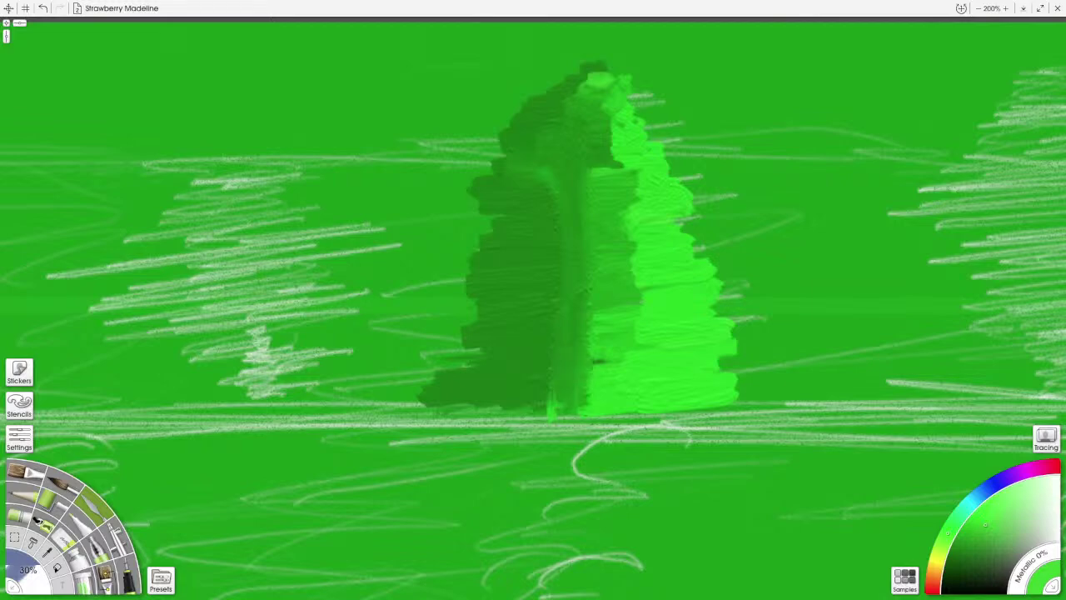
# Step: Smear the bright green leftward into the dark green across the tree's base with the Palette Knife
pyautogui.moveTo(588, 338)
pyautogui.mouseDown()
pyautogui.moveTo(594, 381)
pyautogui.moveTo(561, 358)
pyautogui.moveTo(526, 375)
pyautogui.mouseUp()
pyautogui.moveTo(588, 392)
pyautogui.mouseDown()
pyautogui.moveTo(504, 385)
pyautogui.moveTo(514, 393)
pyautogui.moveTo(482, 381)
pyautogui.moveTo(509, 390)
pyautogui.moveTo(441, 390)
pyautogui.mouseUp()
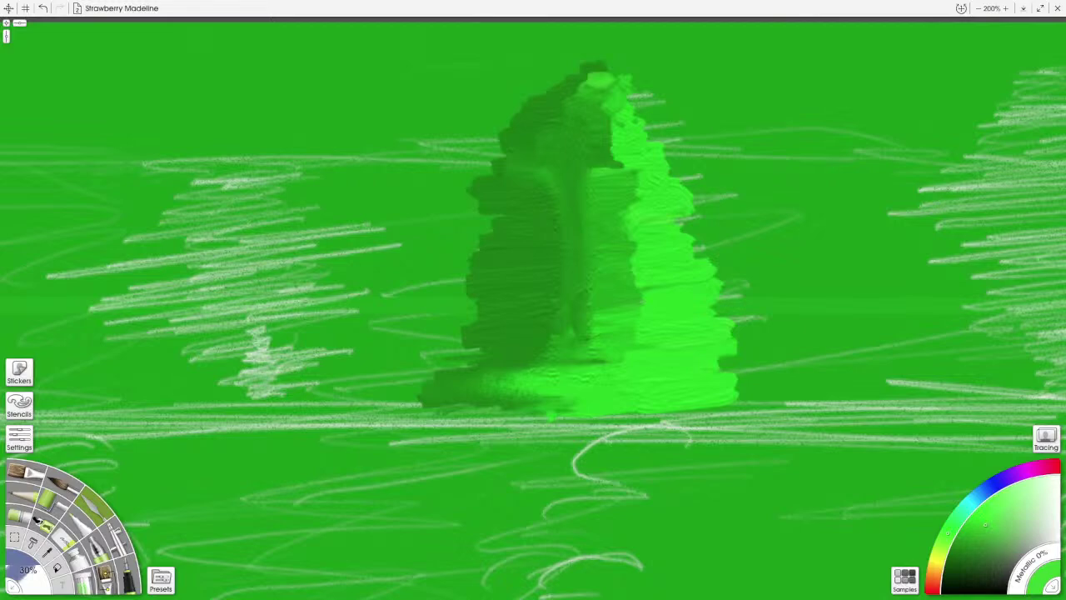
pyautogui.moveTo(517, 385); pyautogui.dragTo(375, 403)
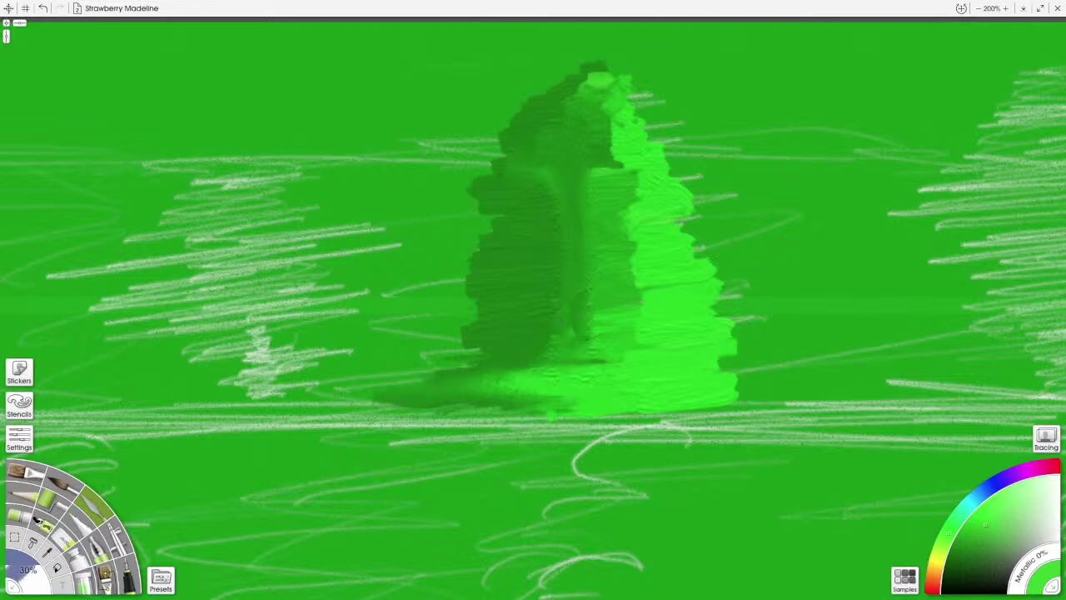
pyautogui.moveTo(598, 350); pyautogui.dragTo(502, 353)
pyautogui.moveTo(575, 366); pyautogui.dragTo(463, 354)
pyautogui.moveTo(627, 348); pyautogui.dragTo(495, 366)
pyautogui.moveTo(595, 363); pyautogui.dragTo(536, 362)
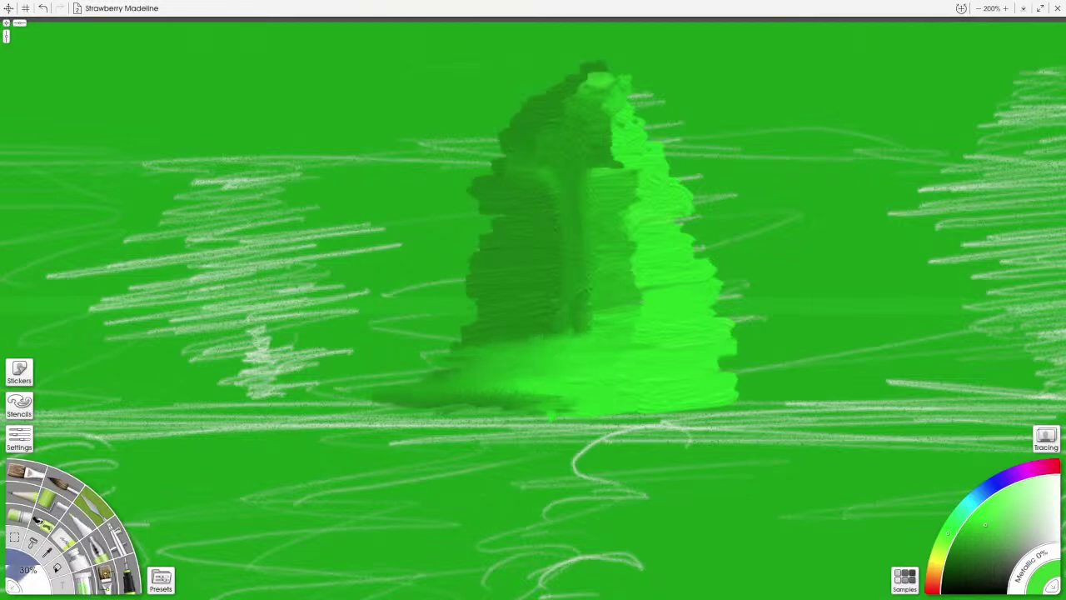
# Step: Smear the bright green leftward into the dark green across the tree's lower and middle sections with the Palette Knife
pyautogui.moveTo(628, 310); pyautogui.dragTo(512, 330)
pyautogui.moveTo(589, 318); pyautogui.dragTo(475, 340)
pyautogui.moveTo(609, 301); pyautogui.dragTo(486, 325)
pyautogui.moveTo(573, 296)
pyautogui.mouseDown()
pyautogui.moveTo(477, 326)
pyautogui.moveTo(500, 313)
pyautogui.mouseUp()
pyautogui.moveTo(596, 282)
pyautogui.mouseDown()
pyautogui.moveTo(437, 300)
pyautogui.moveTo(580, 288)
pyautogui.moveTo(527, 286)
pyautogui.mouseUp()
pyautogui.moveTo(634, 258)
pyautogui.mouseDown()
pyautogui.moveTo(506, 287)
pyautogui.moveTo(546, 263)
pyautogui.mouseUp()
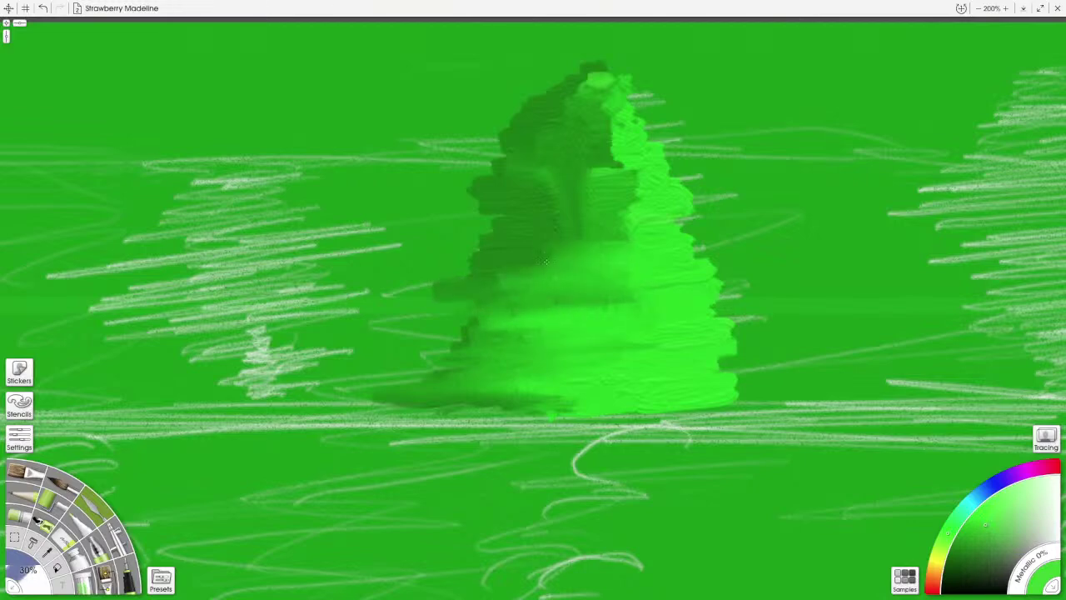
pyautogui.moveTo(629, 240); pyautogui.dragTo(488, 279)
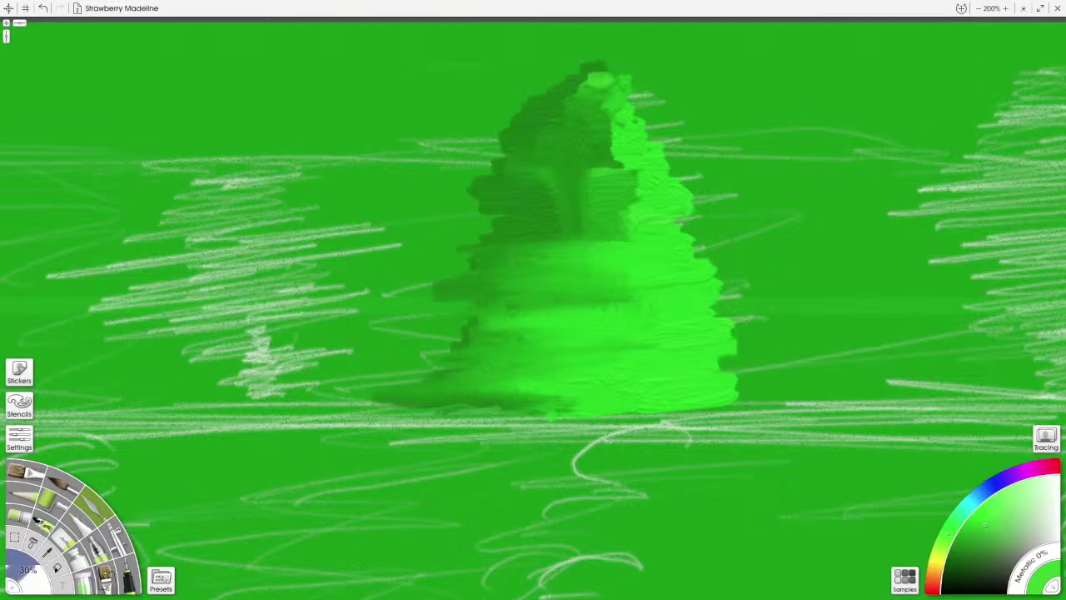
pyautogui.moveTo(627, 230); pyautogui.dragTo(514, 245)
pyautogui.moveTo(628, 218); pyautogui.dragTo(500, 250)
pyautogui.moveTo(638, 197)
pyautogui.mouseDown()
pyautogui.moveTo(483, 225)
pyautogui.moveTo(487, 236)
pyautogui.mouseUp()
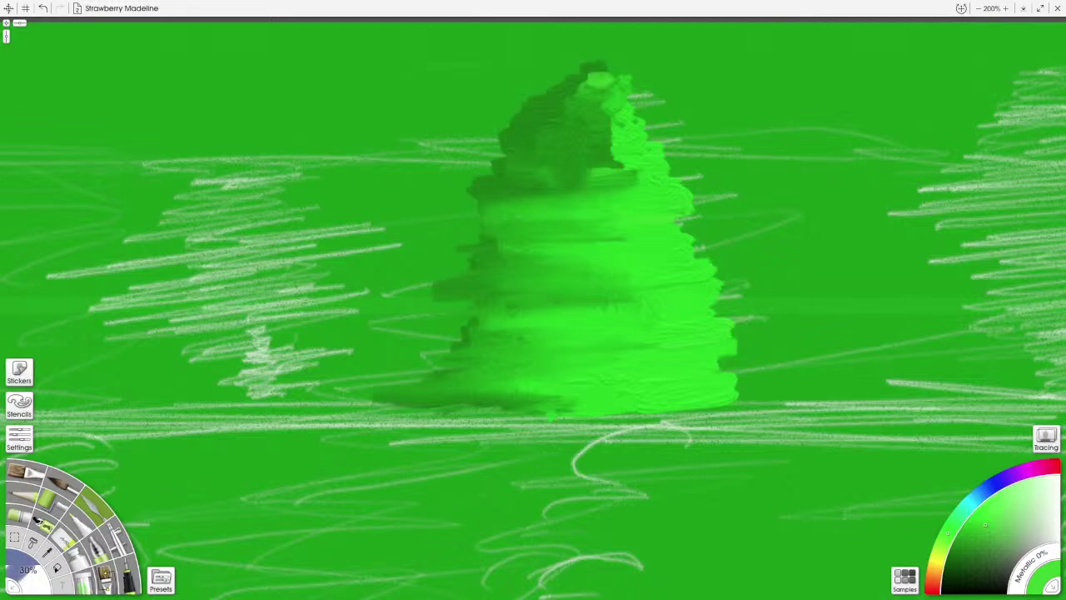
# Step: Smear the bright green leftward into the dark green across the tree's upper section, leaving a thin dark edge
pyautogui.moveTo(641, 172); pyautogui.dragTo(511, 196)
pyautogui.moveTo(565, 174); pyautogui.dragTo(497, 200)
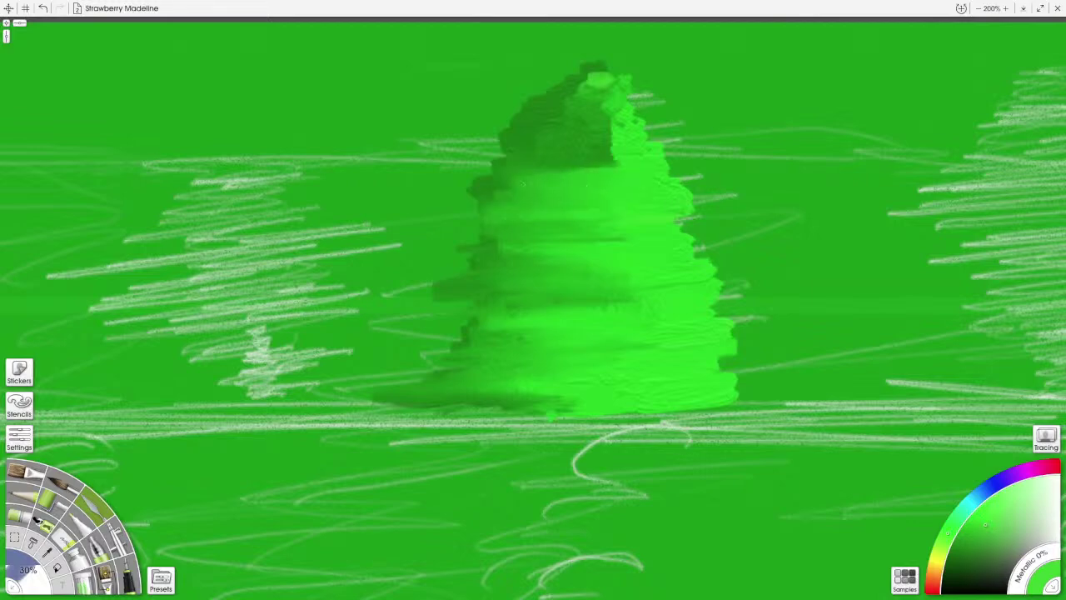
pyautogui.moveTo(621, 147)
pyautogui.mouseDown()
pyautogui.moveTo(575, 172)
pyautogui.moveTo(520, 170)
pyautogui.moveTo(536, 181)
pyautogui.moveTo(490, 190)
pyautogui.mouseUp()
pyautogui.moveTo(622, 116); pyautogui.dragTo(530, 144)
pyautogui.moveTo(621, 94); pyautogui.dragTo(535, 126)
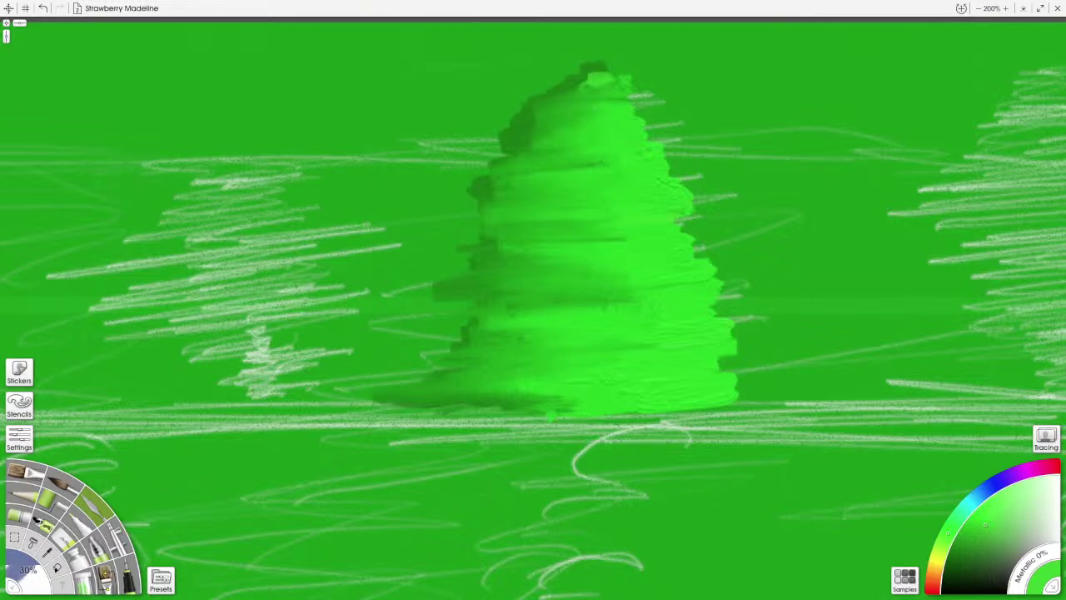
pyautogui.moveTo(597, 84); pyautogui.dragTo(496, 160)
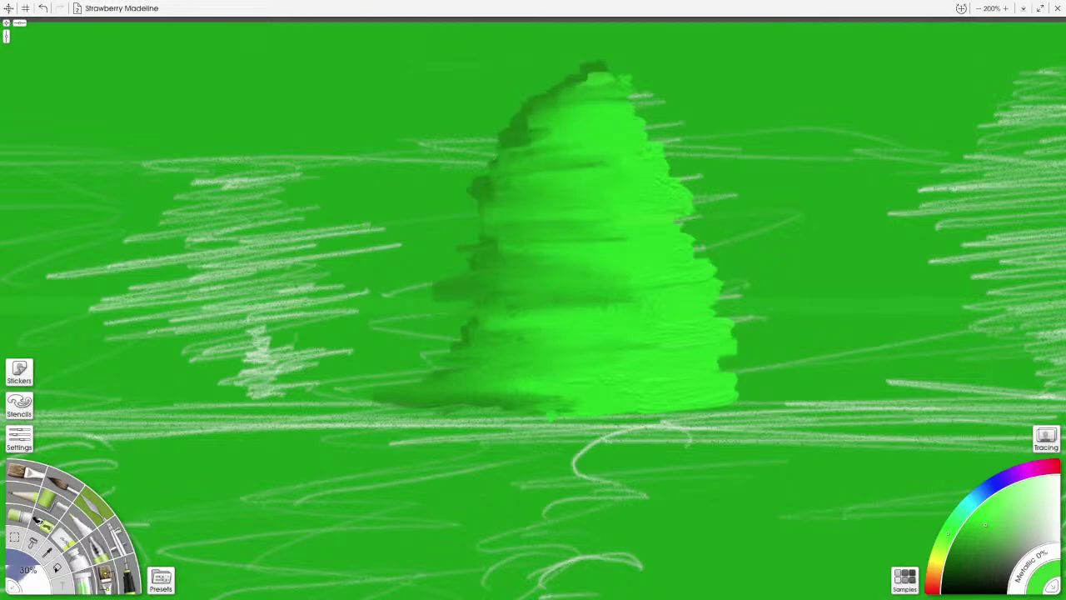
pyautogui.moveTo(568, 163); pyautogui.dragTo(493, 178)
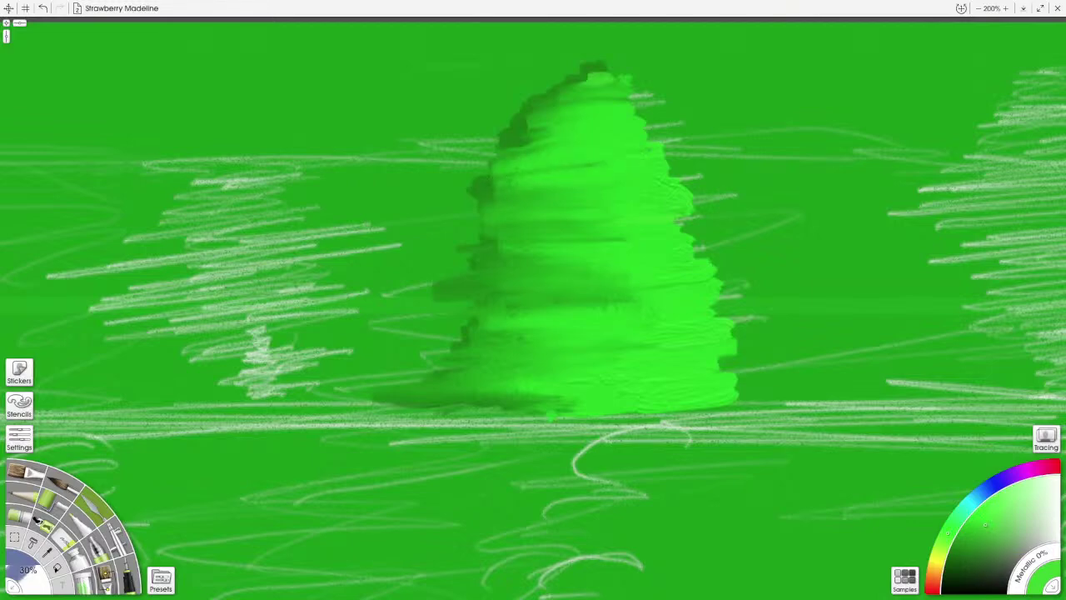
pyautogui.moveTo(629, 83); pyautogui.dragTo(663, 111)
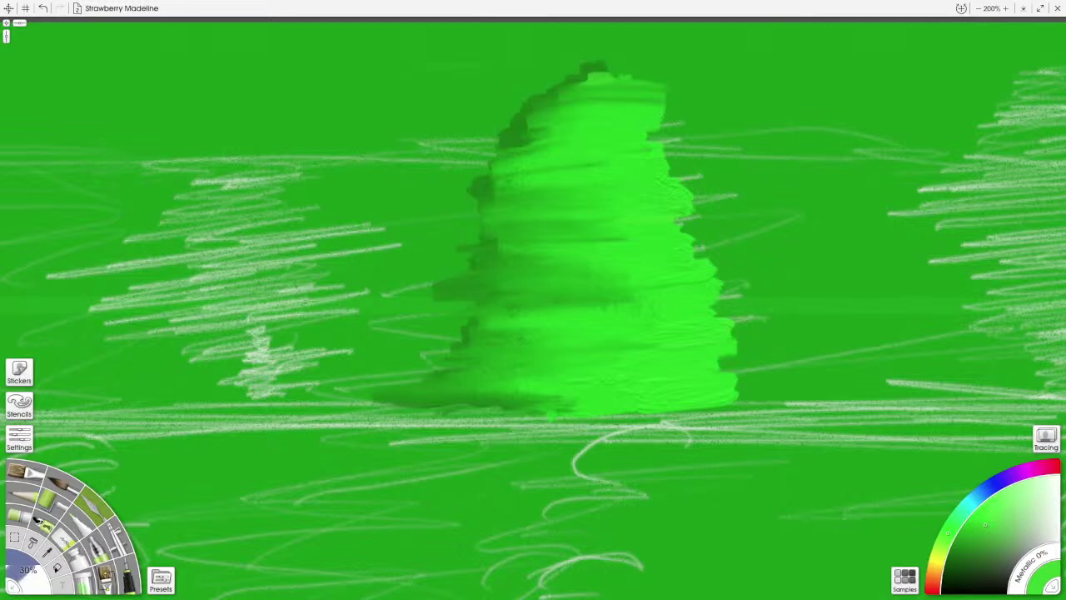
pyautogui.hotkey('ctrl', 'z')
pyautogui.hotkey('ctrl', 'z')
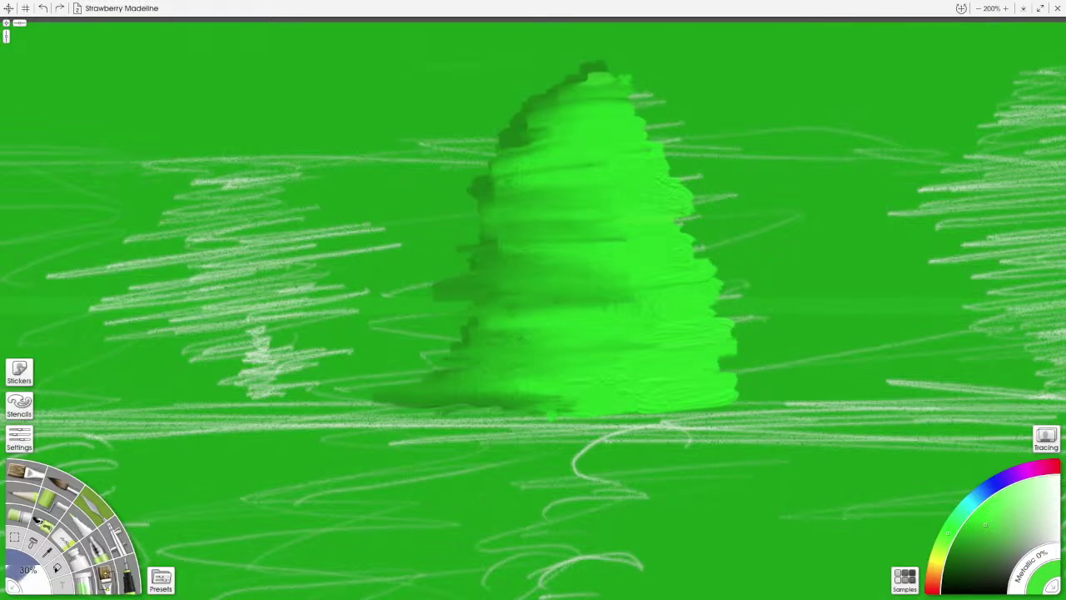
# Step: Paint lighter green highlights down the tree's right edge from tip to base with the Oil Brush at 25% size
pyautogui.click(1008, 489)
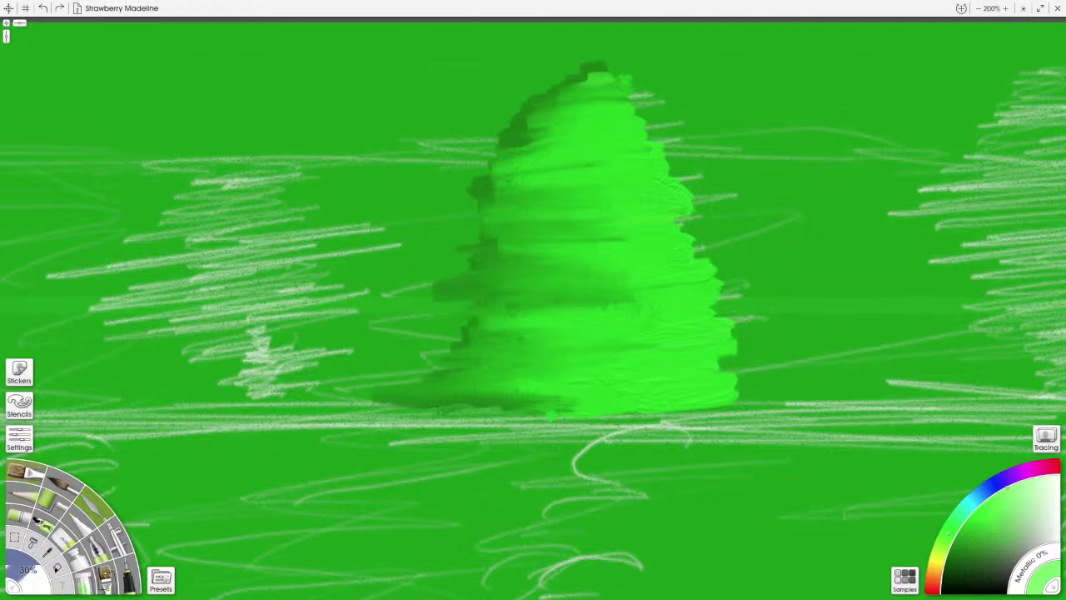
pyautogui.click(25, 472)
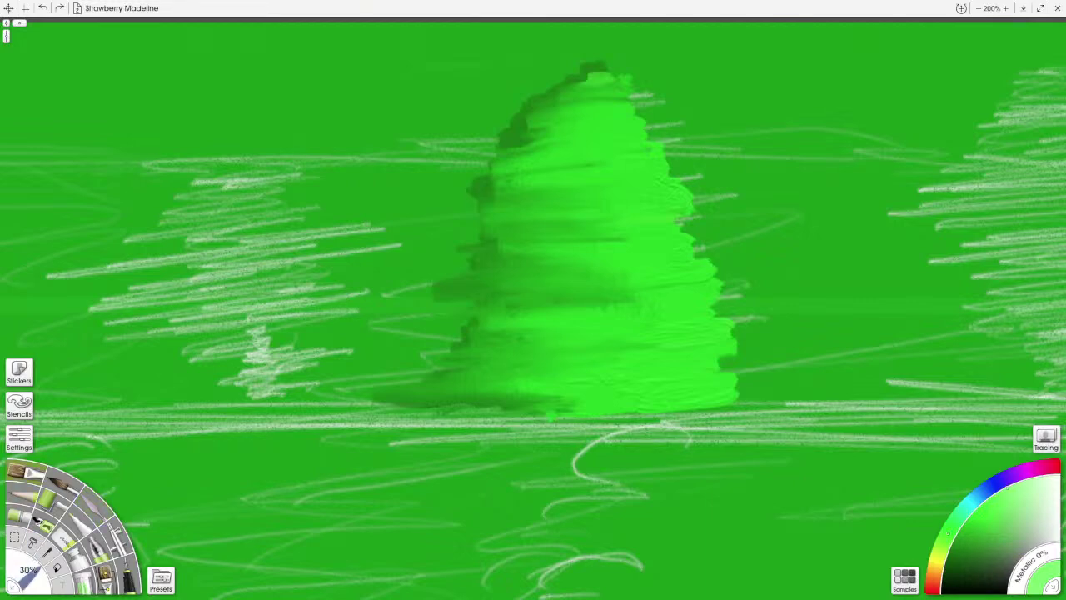
pyautogui.press('[')
pyautogui.moveTo(602, 92)
pyautogui.mouseDown()
pyautogui.moveTo(620, 141)
pyautogui.moveTo(625, 133)
pyautogui.moveTo(662, 169)
pyautogui.moveTo(645, 182)
pyautogui.moveTo(660, 210)
pyautogui.moveTo(702, 212)
pyautogui.moveTo(705, 173)
pyautogui.mouseUp()
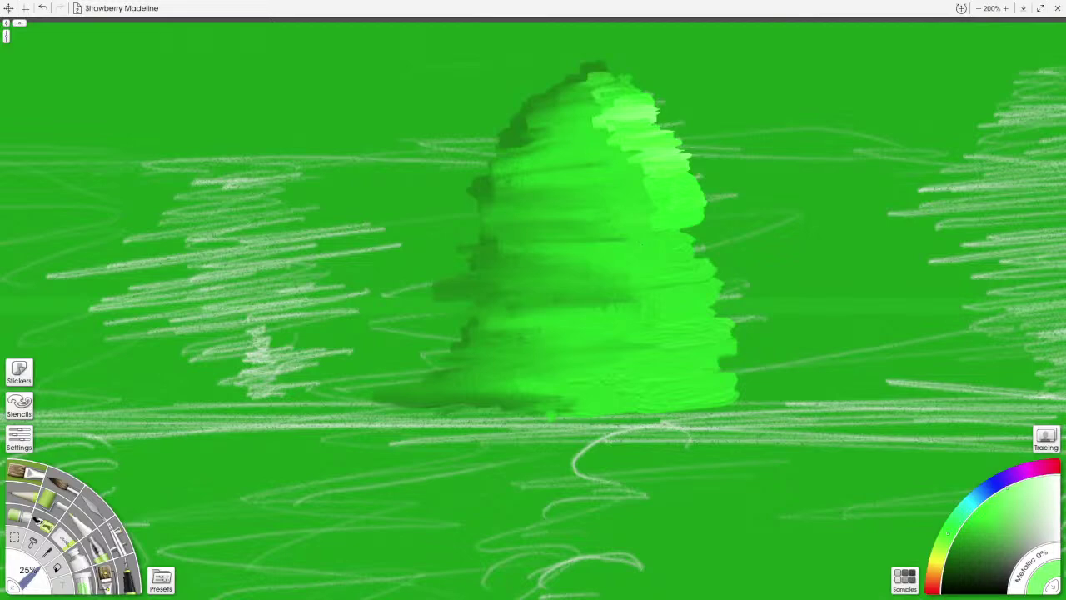
pyautogui.moveTo(664, 226)
pyautogui.mouseDown()
pyautogui.moveTo(706, 235)
pyautogui.moveTo(695, 246)
pyautogui.moveTo(712, 272)
pyautogui.moveTo(721, 249)
pyautogui.moveTo(735, 282)
pyautogui.moveTo(714, 336)
pyautogui.moveTo(755, 341)
pyautogui.moveTo(709, 355)
pyautogui.moveTo(701, 374)
pyautogui.moveTo(754, 395)
pyautogui.mouseUp()
pyautogui.moveTo(688, 391); pyautogui.dragTo(753, 405)
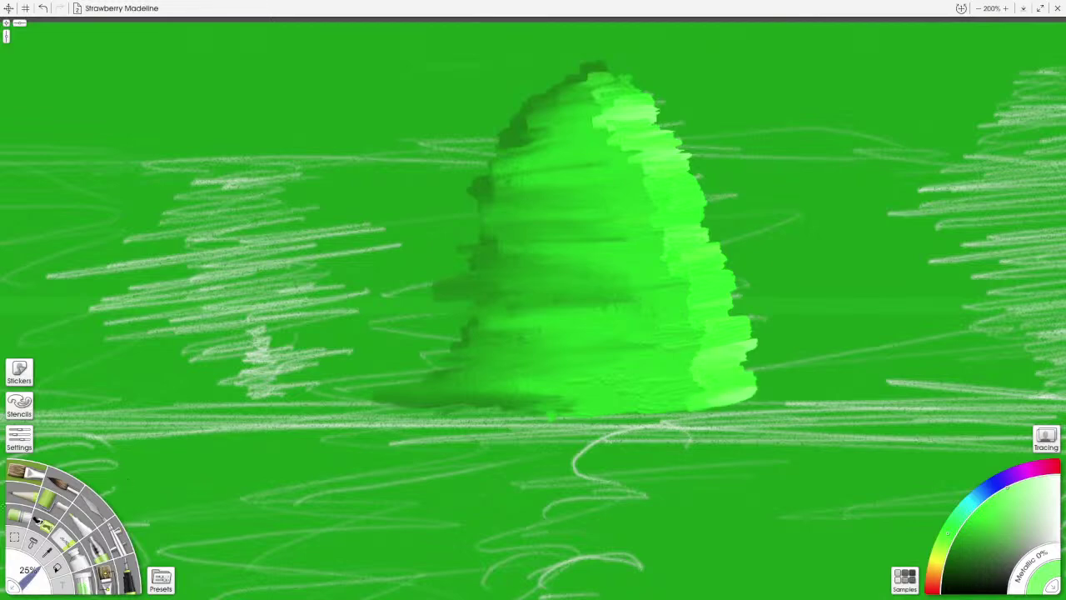
# Step: Blend the light green highlights leftward across the tree's upper section with the Palette Knife at 30% size
pyautogui.moveTo(28, 574); pyautogui.dragTo(32, 569)
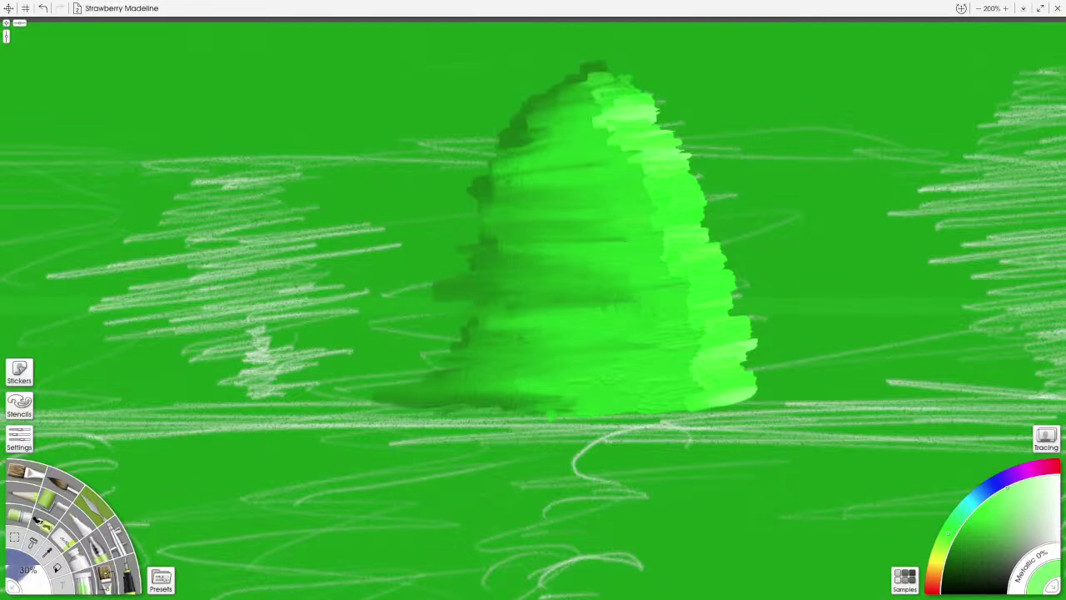
pyautogui.moveTo(633, 115)
pyautogui.mouseDown()
pyautogui.moveTo(562, 110)
pyautogui.moveTo(542, 153)
pyautogui.moveTo(641, 159)
pyautogui.moveTo(554, 171)
pyautogui.moveTo(646, 187)
pyautogui.moveTo(608, 212)
pyautogui.moveTo(560, 209)
pyautogui.mouseUp()
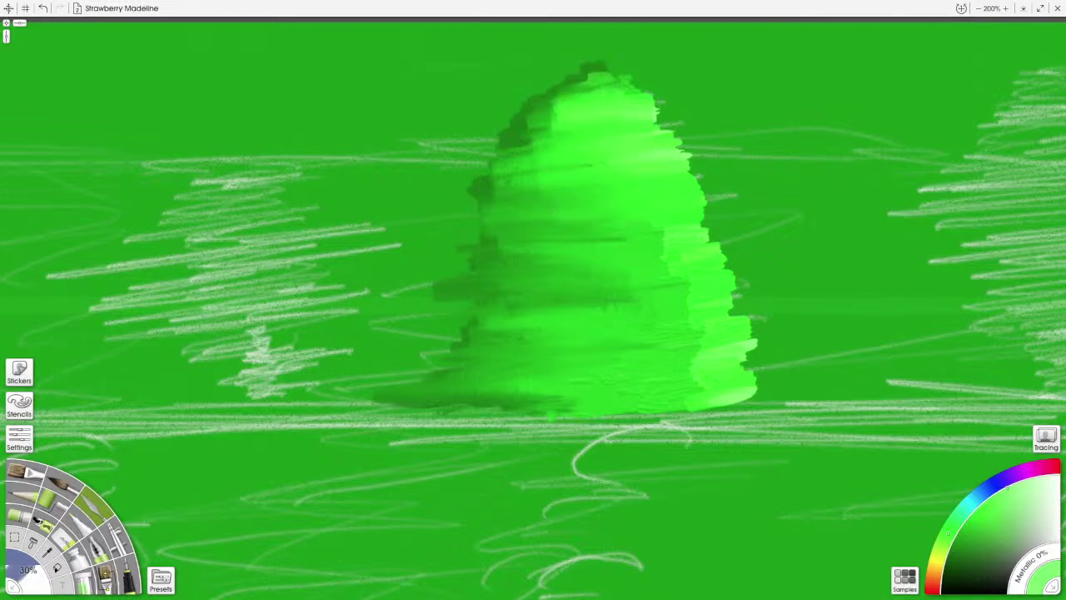
pyautogui.moveTo(684, 151); pyautogui.dragTo(583, 165)
pyautogui.moveTo(658, 133)
pyautogui.mouseDown()
pyautogui.moveTo(550, 143)
pyautogui.moveTo(548, 127)
pyautogui.moveTo(658, 115)
pyautogui.moveTo(550, 113)
pyautogui.moveTo(583, 79)
pyautogui.mouseUp()
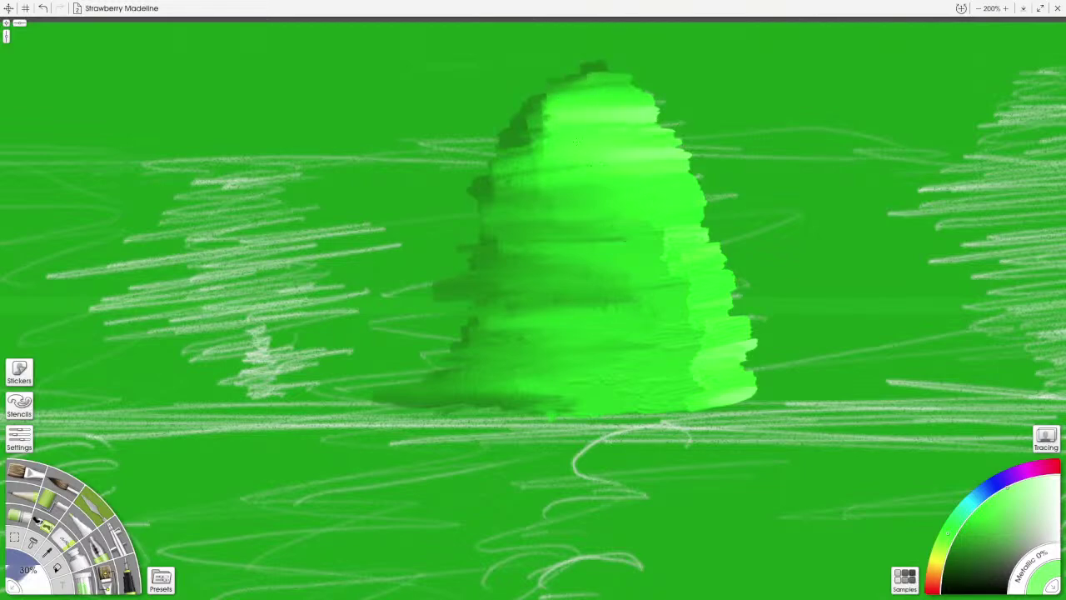
# Step: Blend the highlights through the tree's middle and base with the Palette Knife, widening the lower right edge outward
pyautogui.moveTo(612, 219)
pyautogui.mouseDown()
pyautogui.moveTo(546, 226)
pyautogui.moveTo(671, 238)
pyautogui.moveTo(604, 237)
pyautogui.mouseUp()
pyautogui.moveTo(604, 237)
pyautogui.mouseDown()
pyautogui.moveTo(662, 252)
pyautogui.moveTo(575, 249)
pyautogui.mouseUp()
pyautogui.moveTo(575, 248)
pyautogui.mouseDown()
pyautogui.moveTo(667, 260)
pyautogui.moveTo(687, 293)
pyautogui.moveTo(555, 295)
pyautogui.mouseUp()
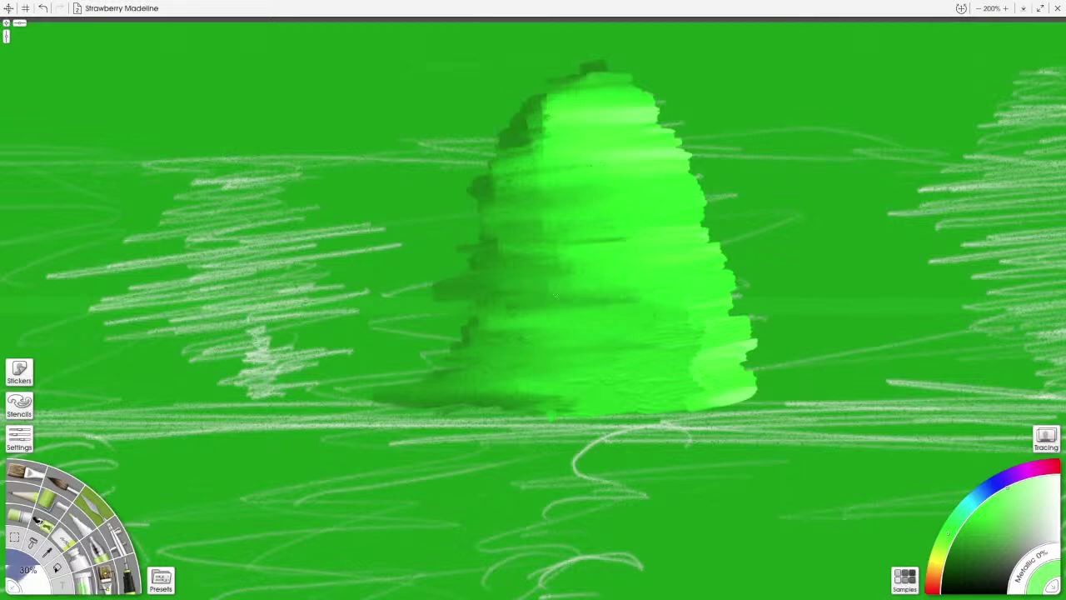
pyautogui.moveTo(638, 315)
pyautogui.mouseDown()
pyautogui.moveTo(698, 327)
pyautogui.moveTo(596, 332)
pyautogui.moveTo(704, 353)
pyautogui.moveTo(582, 369)
pyautogui.moveTo(692, 385)
pyautogui.moveTo(616, 393)
pyautogui.moveTo(666, 405)
pyautogui.moveTo(791, 388)
pyautogui.moveTo(795, 380)
pyautogui.moveTo(748, 338)
pyautogui.moveTo(751, 322)
pyautogui.mouseUp()
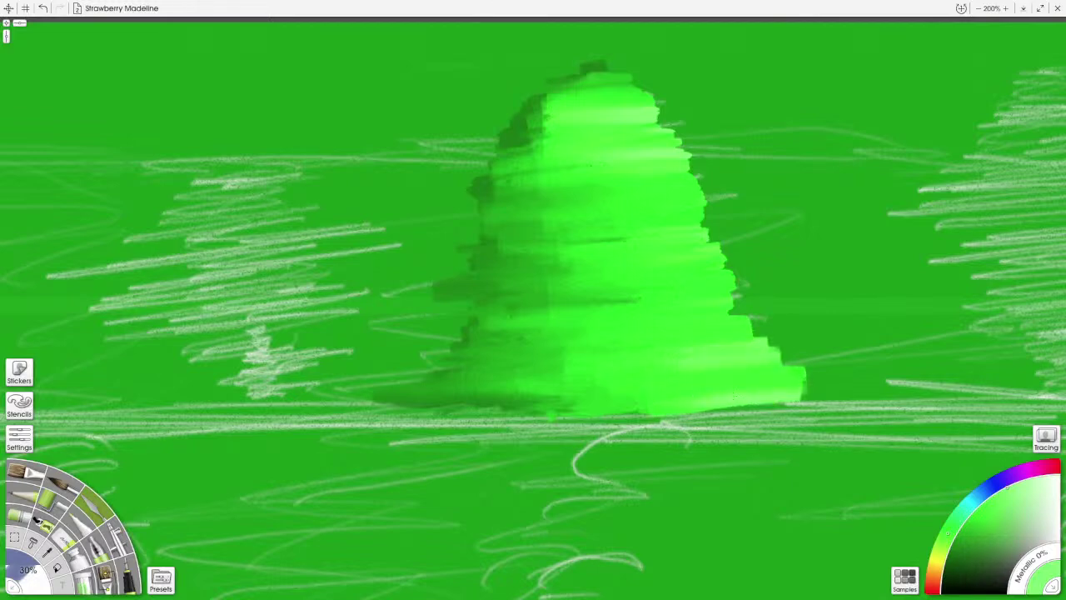
pyautogui.moveTo(734, 396)
pyautogui.mouseDown()
pyautogui.moveTo(654, 407)
pyautogui.moveTo(602, 393)
pyautogui.mouseUp()
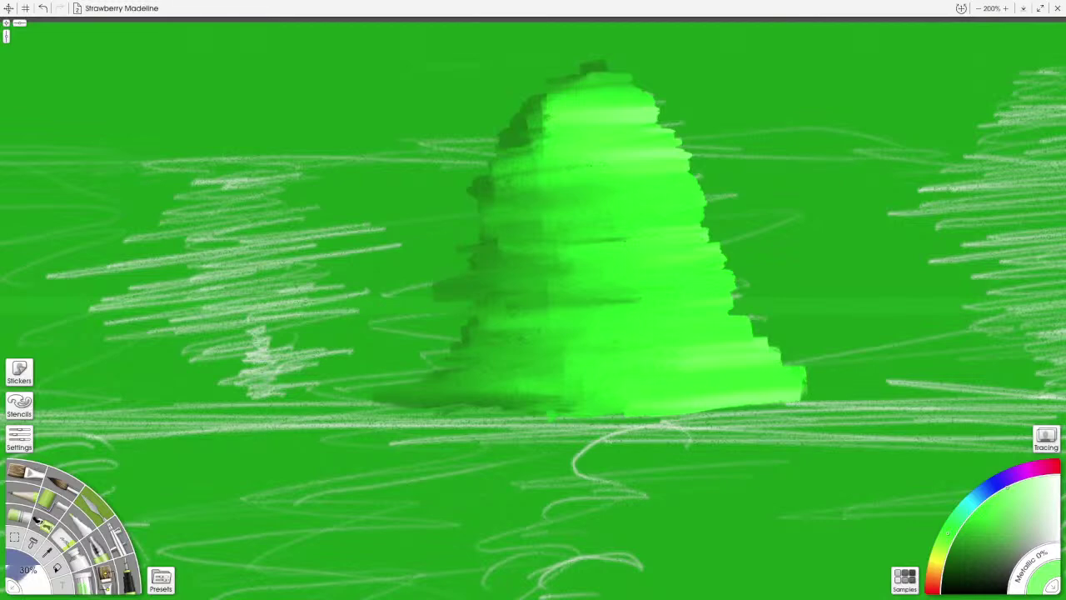
# Step: Refine the blending and outline around the tree's tip and upper left shading with the 30% Palette Knife
pyautogui.scroll(-5, 650, 386)
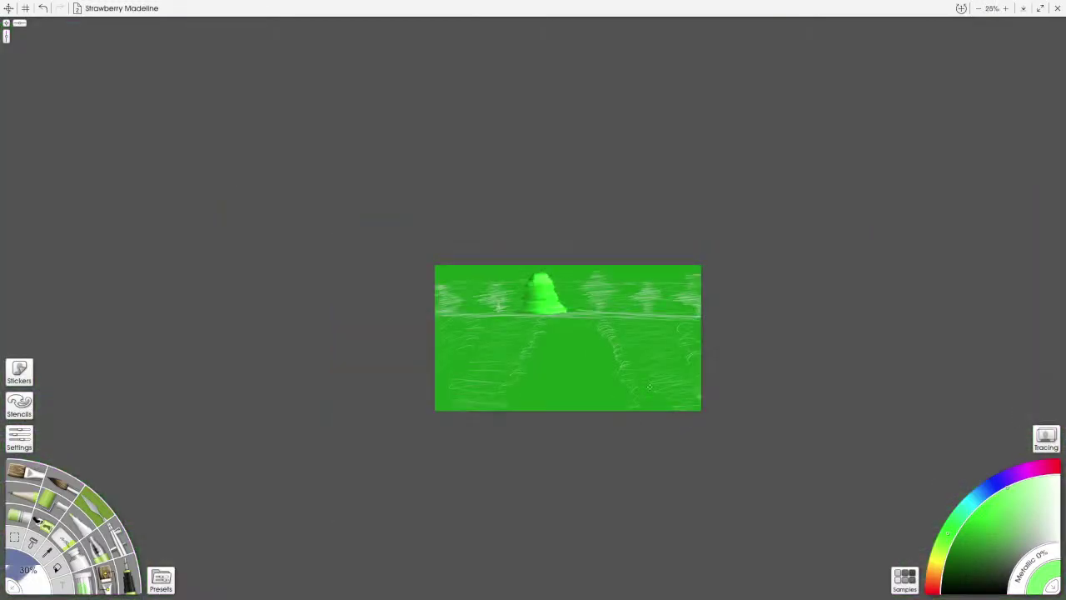
pyautogui.hotkey('ctrl', '+')
pyautogui.hotkey('ctrl', '+')
pyautogui.scroll(-1, 650, 386)
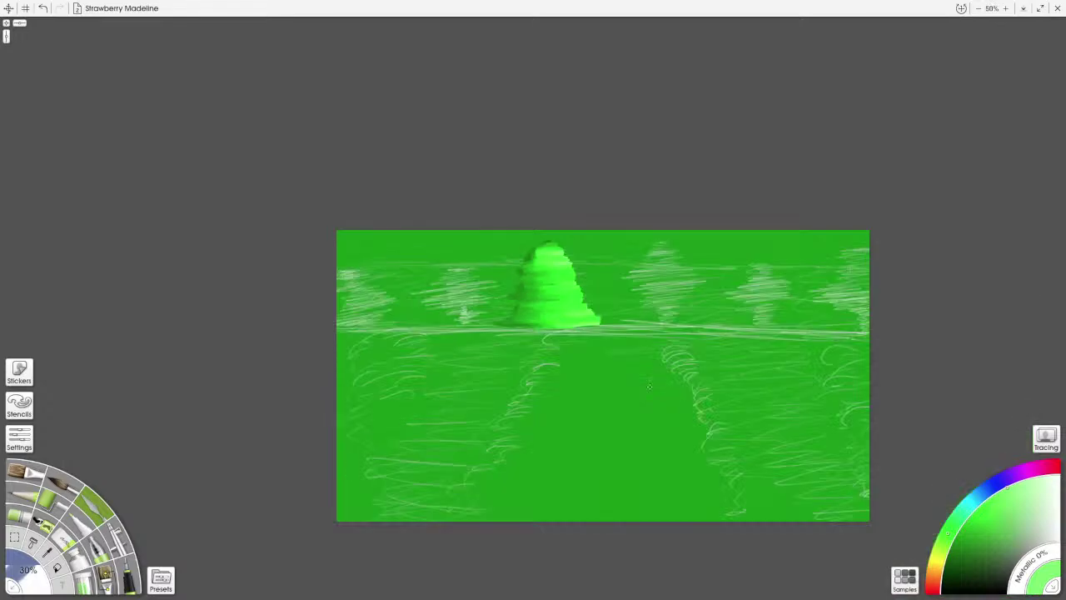
pyautogui.scroll(4, 650, 386)
pyautogui.hotkey('ctrl', '-')
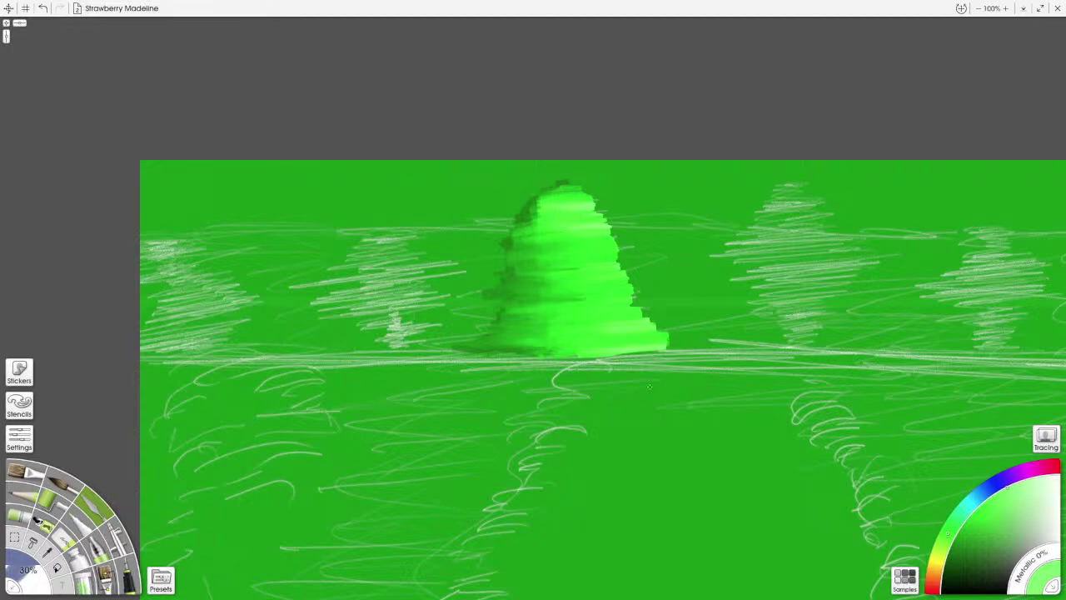
pyautogui.scroll(4, 649, 385)
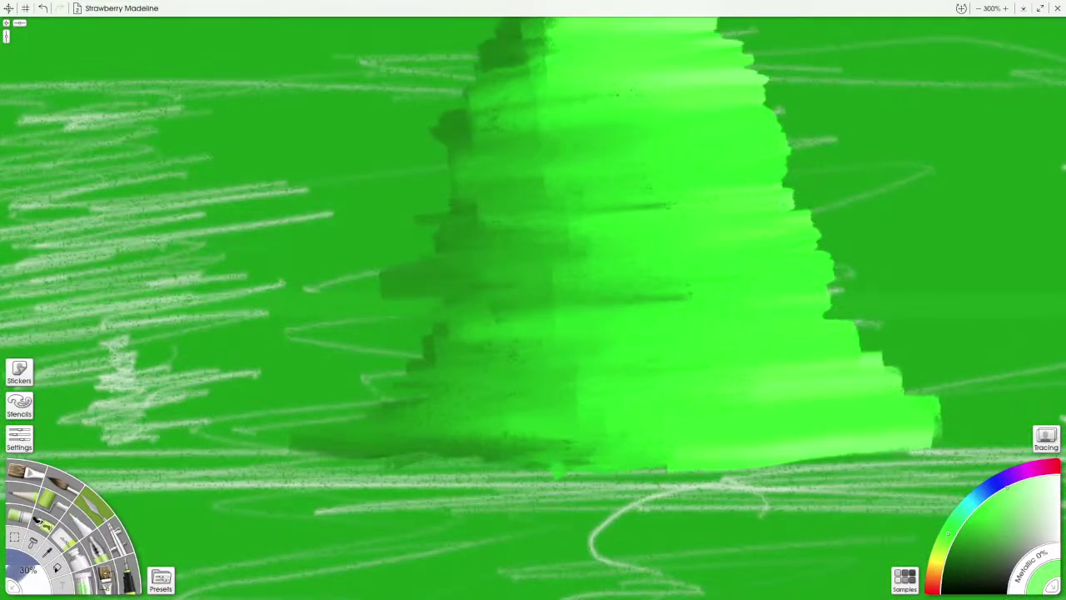
pyautogui.moveTo(676, 183); pyautogui.dragTo(690, 338)
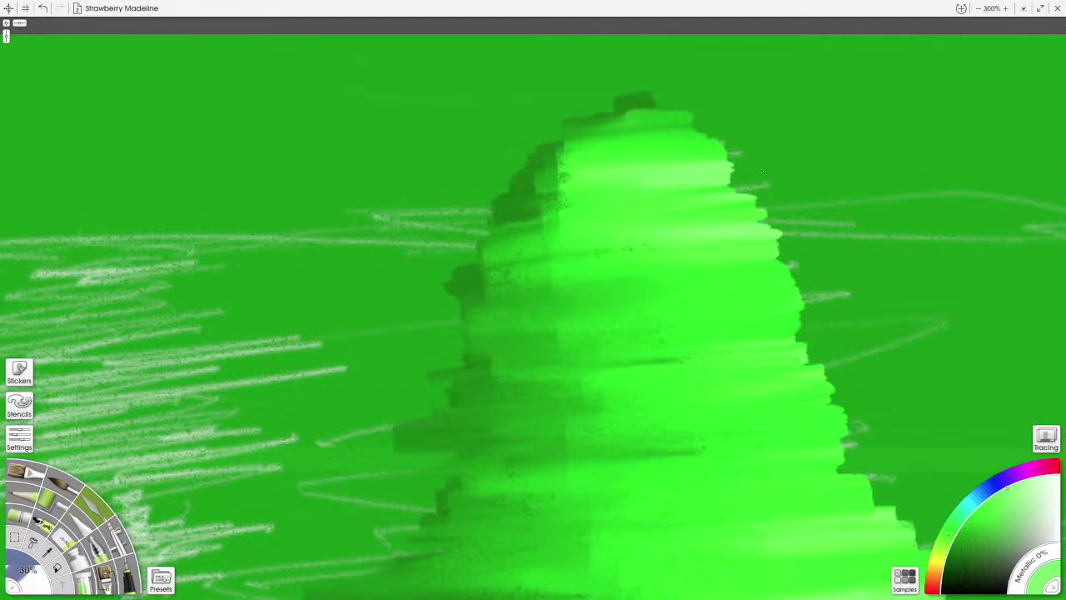
pyautogui.moveTo(665, 185); pyautogui.dragTo(665, 136)
pyautogui.moveTo(706, 182); pyautogui.dragTo(708, 134)
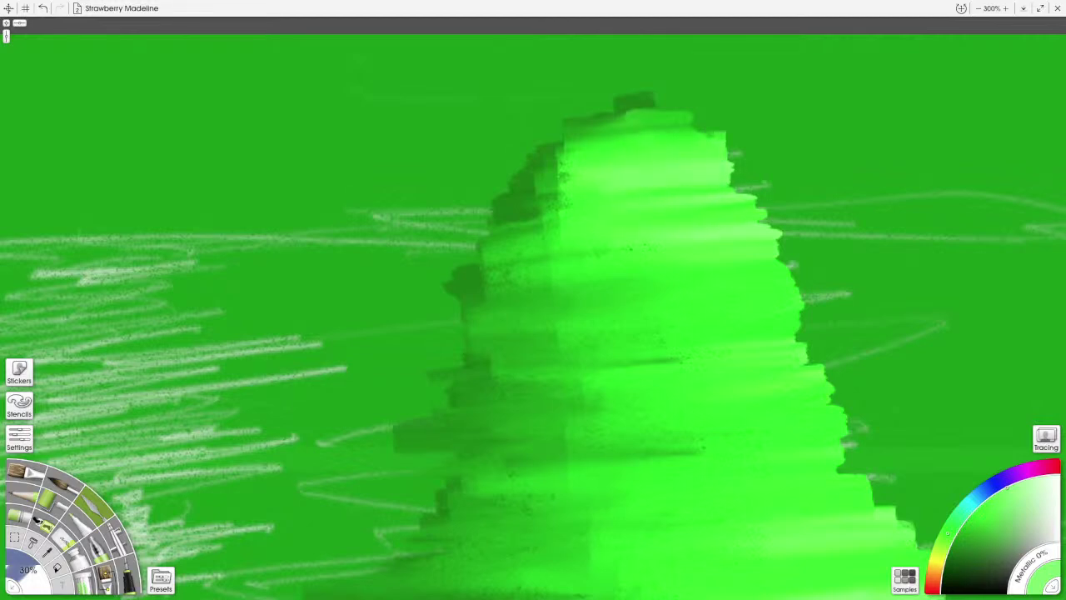
pyautogui.moveTo(601, 222)
pyautogui.mouseDown()
pyautogui.moveTo(543, 226)
pyautogui.moveTo(557, 238)
pyautogui.moveTo(546, 239)
pyautogui.mouseUp()
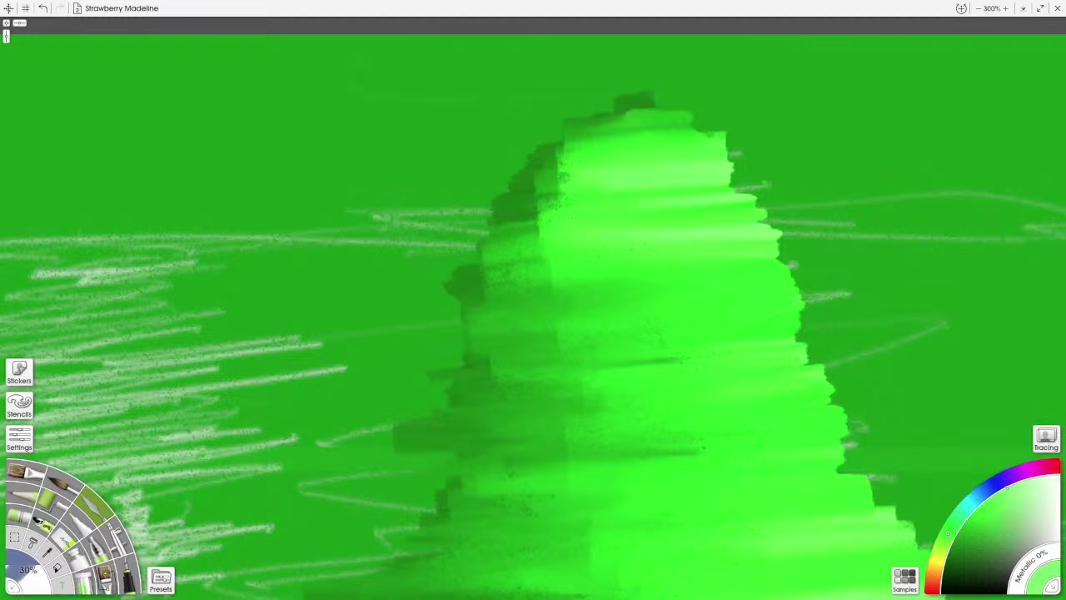
pyautogui.moveTo(570, 191); pyautogui.dragTo(656, 195)
pyautogui.moveTo(651, 126); pyautogui.dragTo(700, 125)
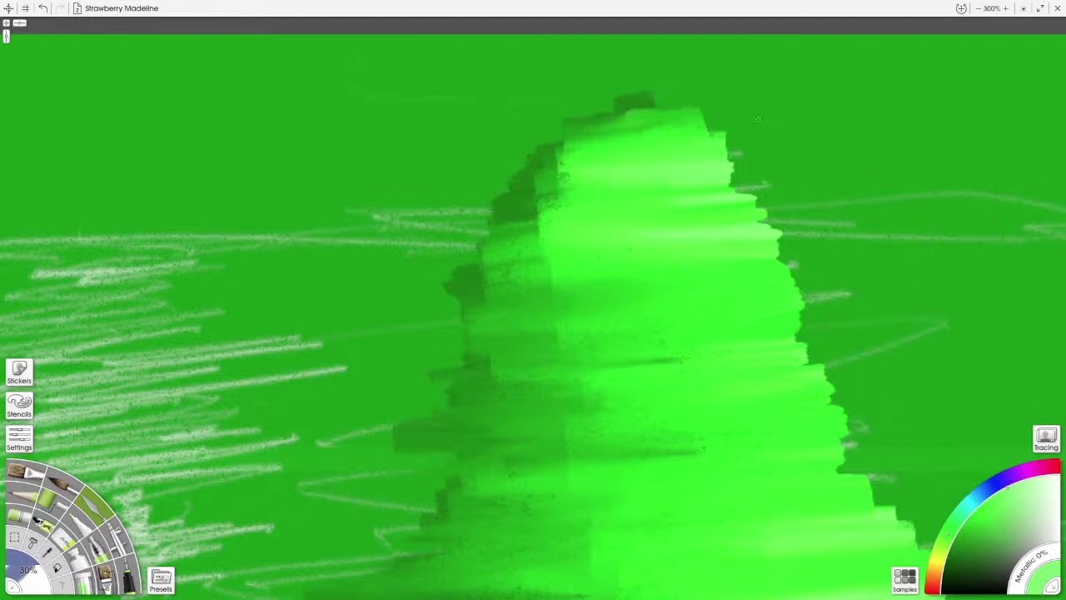
# Step: Carve notches into the tree's upper right edge with the Eraser at 3% size for a ragged foliage outline
pyautogui.scroll(-2, 758, 120)
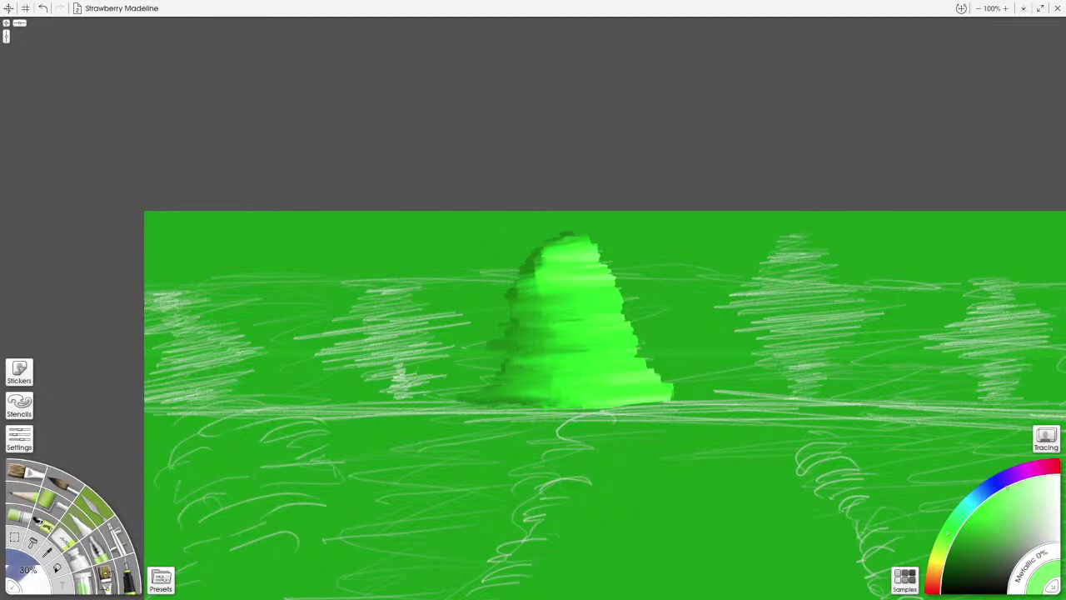
pyautogui.click(63, 537)
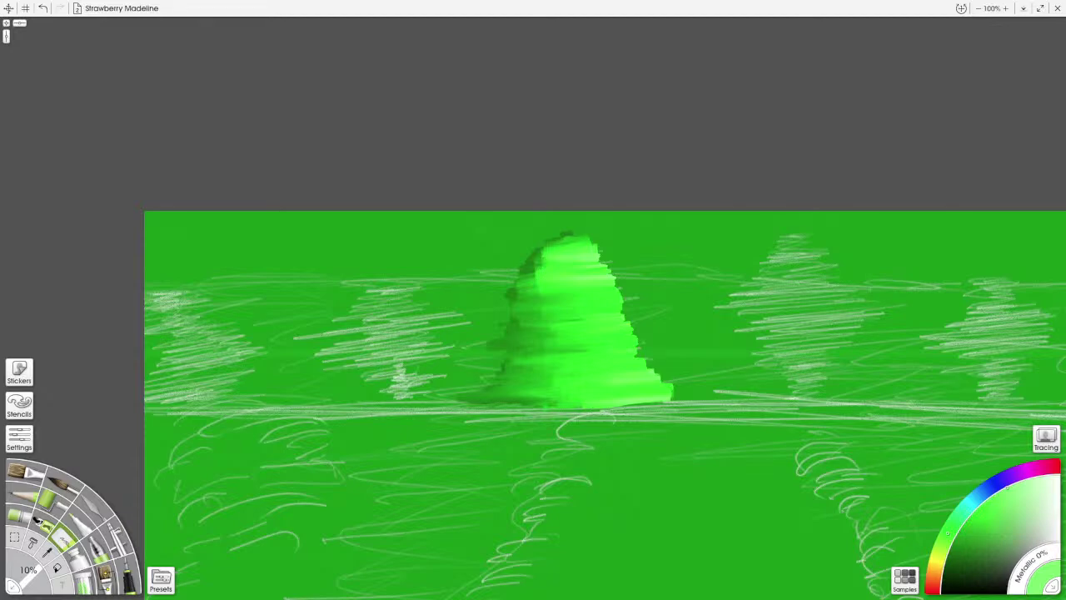
pyautogui.scroll(2, 533, 300)
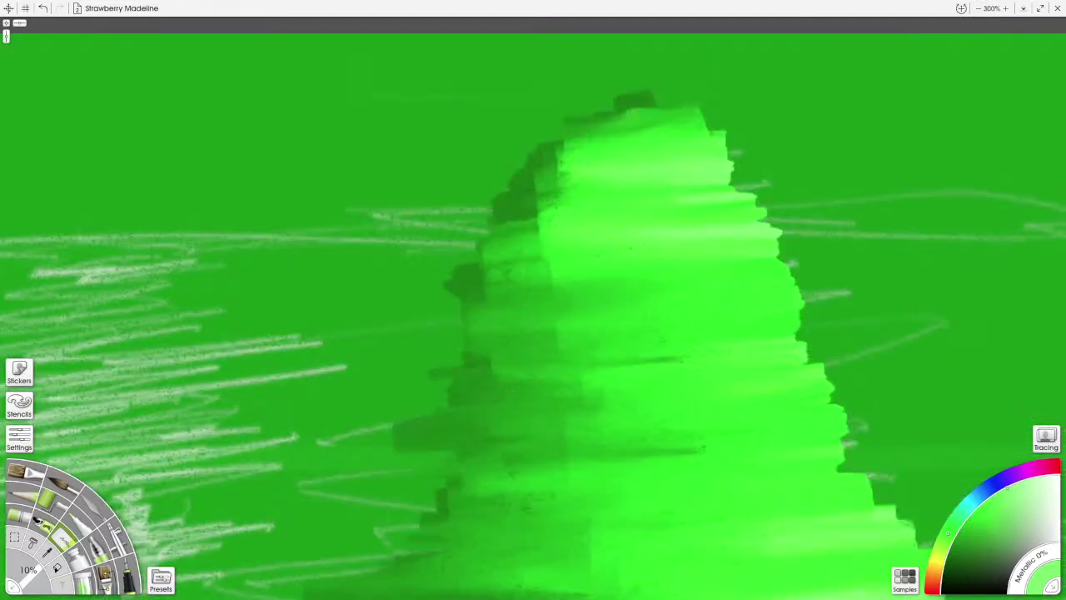
pyautogui.moveTo(534, 300); pyautogui.dragTo(522, 247)
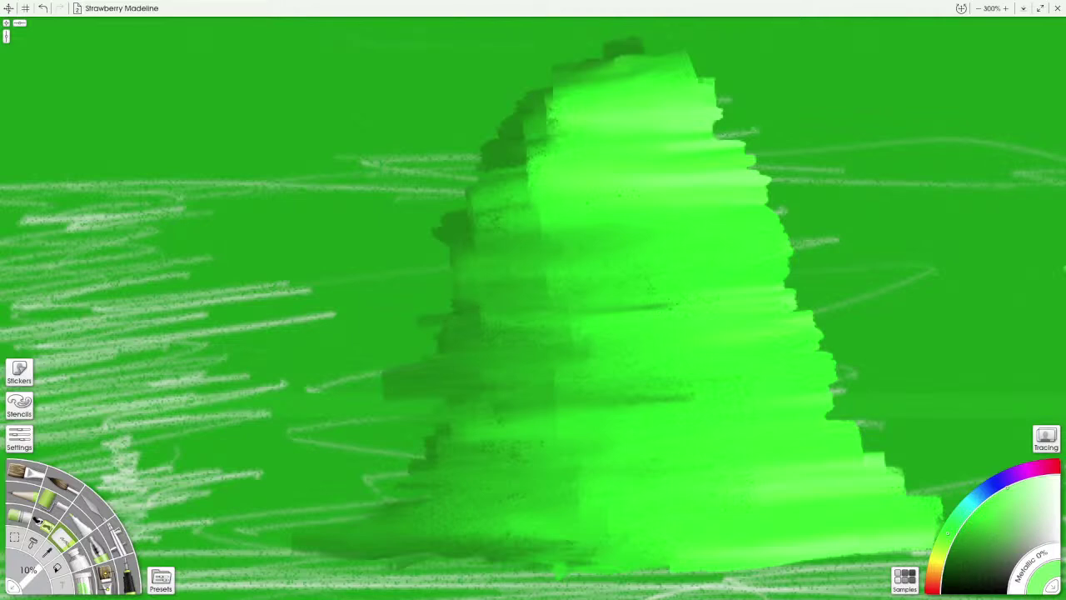
pyautogui.moveTo(32, 571); pyautogui.dragTo(23, 578)
pyautogui.moveTo(720, 135); pyautogui.dragTo(664, 138)
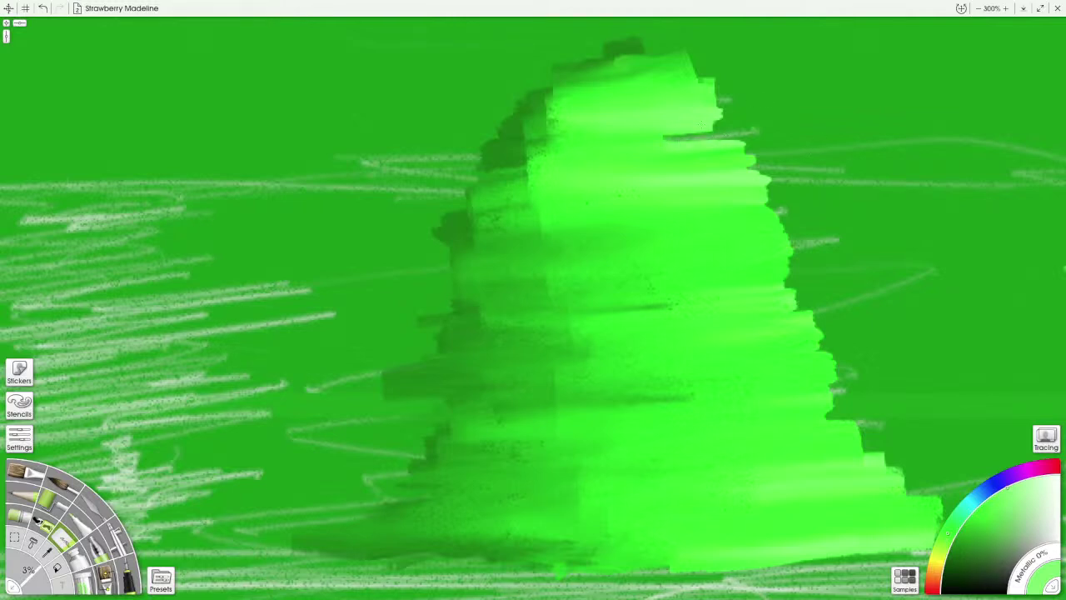
pyautogui.moveTo(723, 117)
pyautogui.mouseDown()
pyautogui.moveTo(700, 107)
pyautogui.moveTo(729, 115)
pyautogui.moveTo(707, 107)
pyautogui.moveTo(718, 87)
pyautogui.moveTo(691, 77)
pyautogui.moveTo(692, 59)
pyautogui.moveTo(674, 51)
pyautogui.moveTo(658, 63)
pyautogui.moveTo(686, 70)
pyautogui.mouseUp()
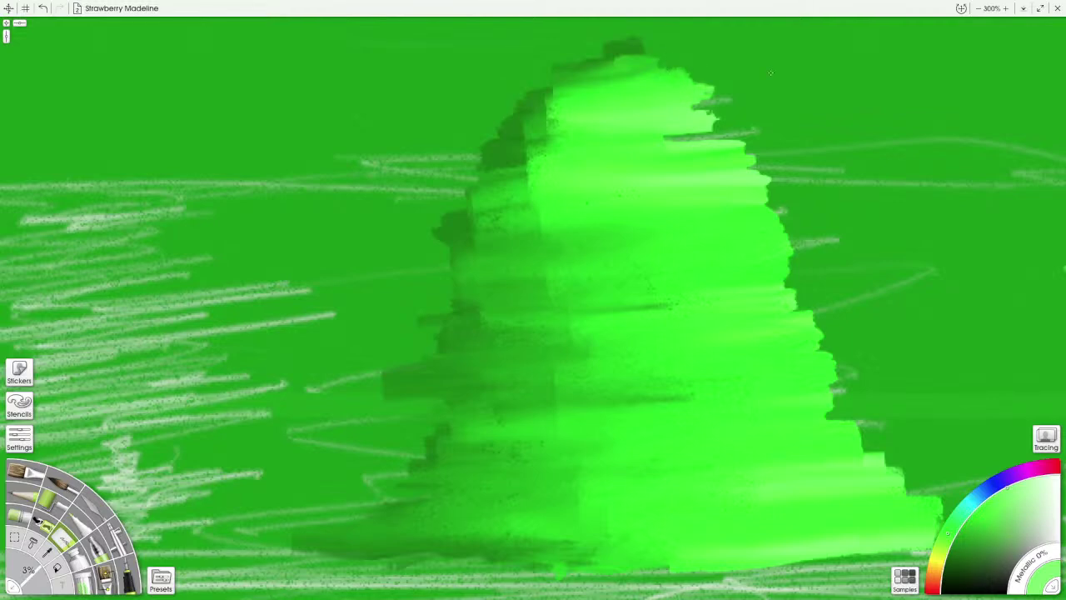
pyautogui.scroll(-3, 771, 72)
pyautogui.scroll(2, 771, 73)
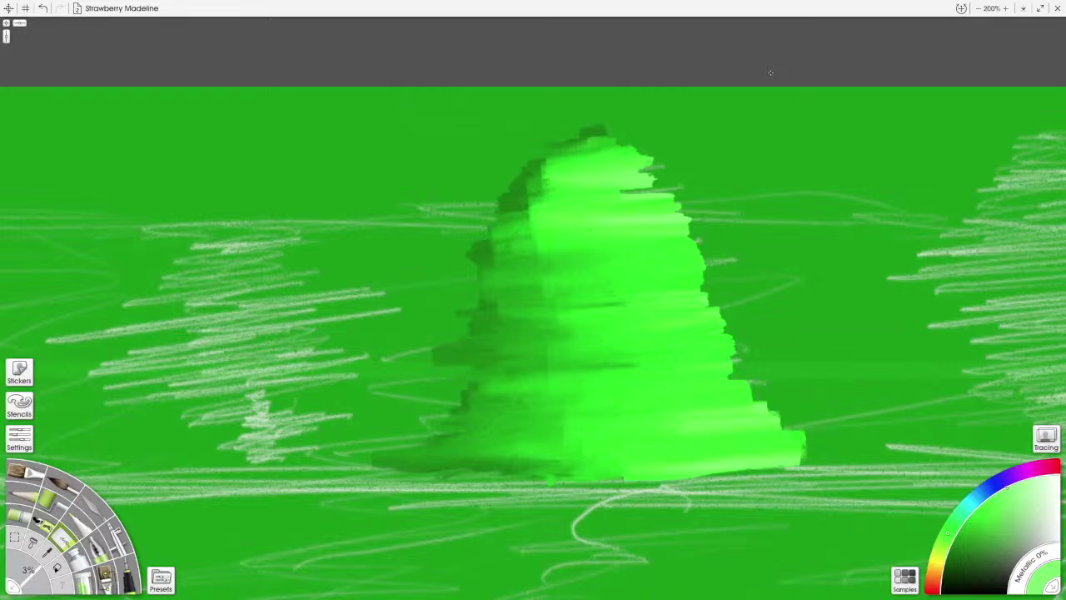
pyautogui.scroll(1, 770, 72)
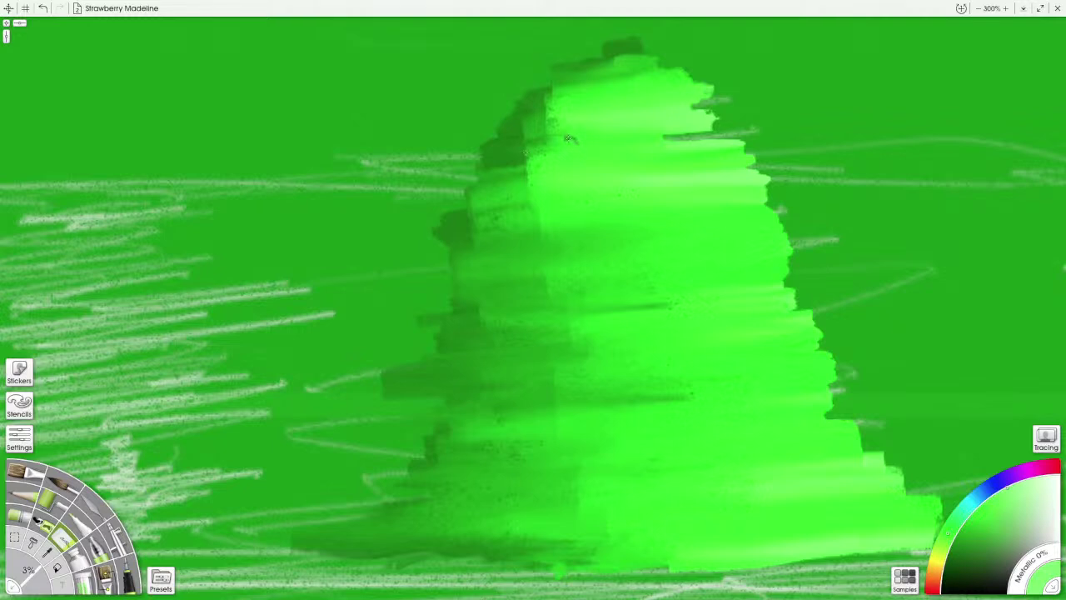
# Step: Try to carve long horizontal notches into the tree's upper right edge with the Eraser at 3% size
pyautogui.hotkey('ctrl', 'z')
pyautogui.moveTo(746, 149)
pyautogui.mouseDown()
pyautogui.moveTo(670, 152)
pyautogui.moveTo(745, 153)
pyautogui.moveTo(683, 151)
pyautogui.mouseUp()
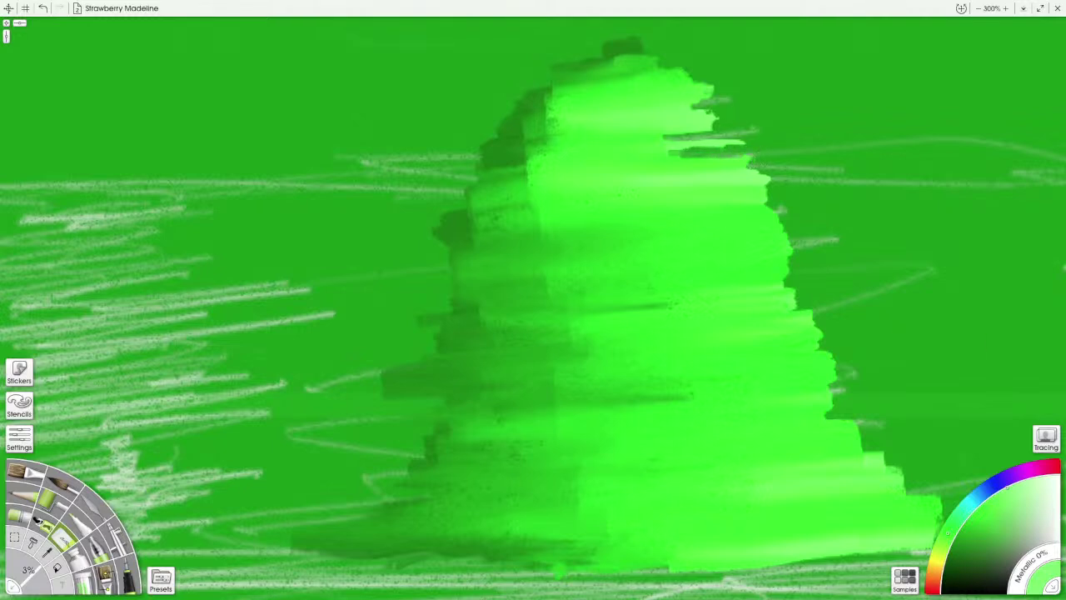
pyautogui.moveTo(758, 170)
pyautogui.mouseDown()
pyautogui.moveTo(697, 173)
pyautogui.moveTo(772, 178)
pyautogui.moveTo(748, 197)
pyautogui.moveTo(768, 212)
pyautogui.moveTo(754, 217)
pyautogui.moveTo(778, 227)
pyautogui.moveTo(767, 231)
pyautogui.moveTo(783, 223)
pyautogui.mouseUp()
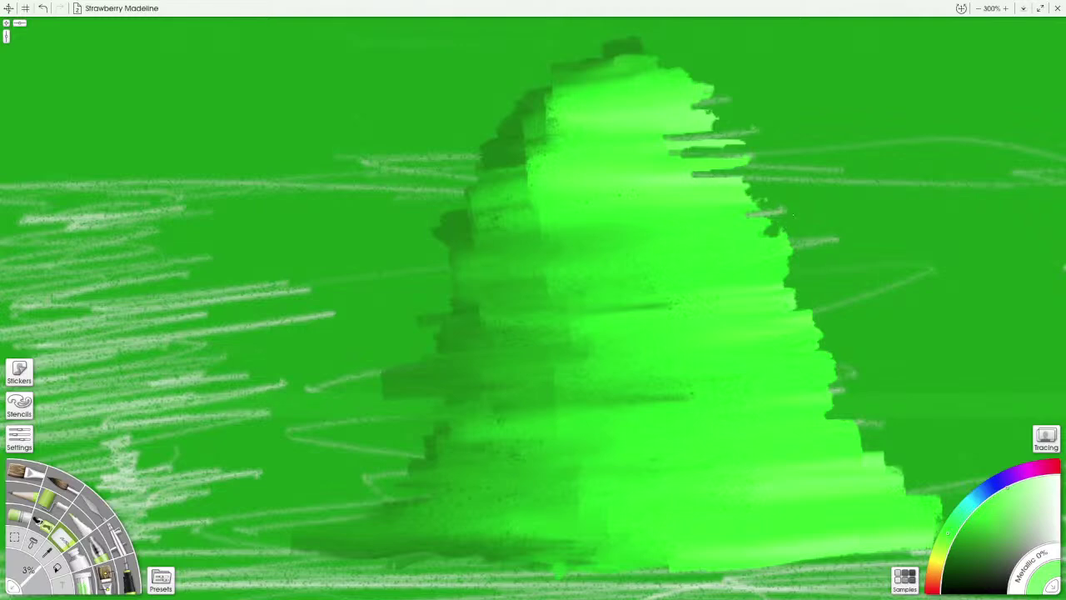
pyautogui.scroll(-2, 793, 215)
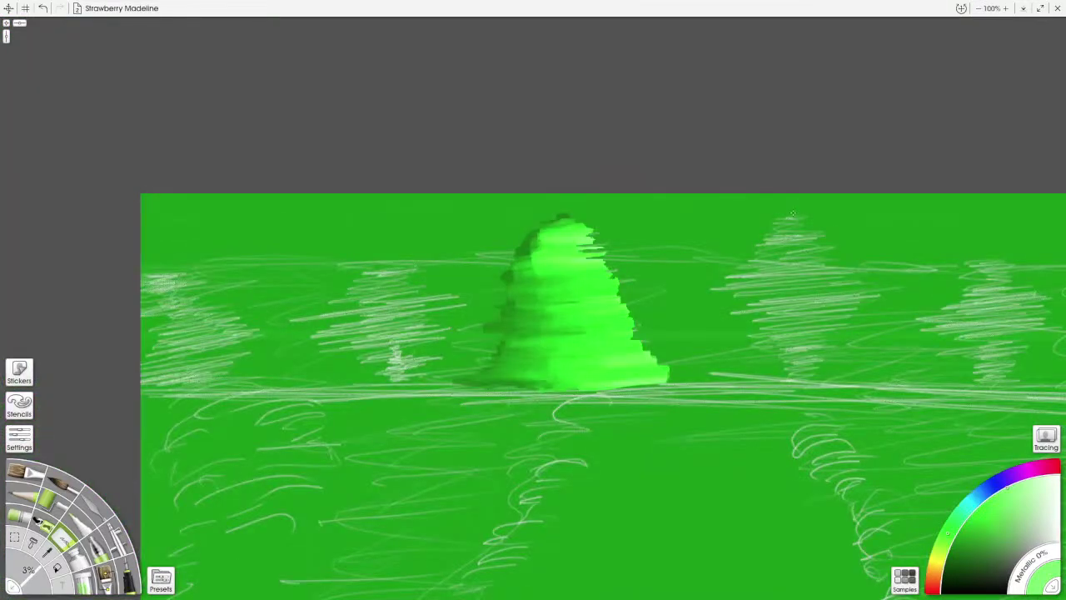
pyautogui.scroll(3, 793, 212)
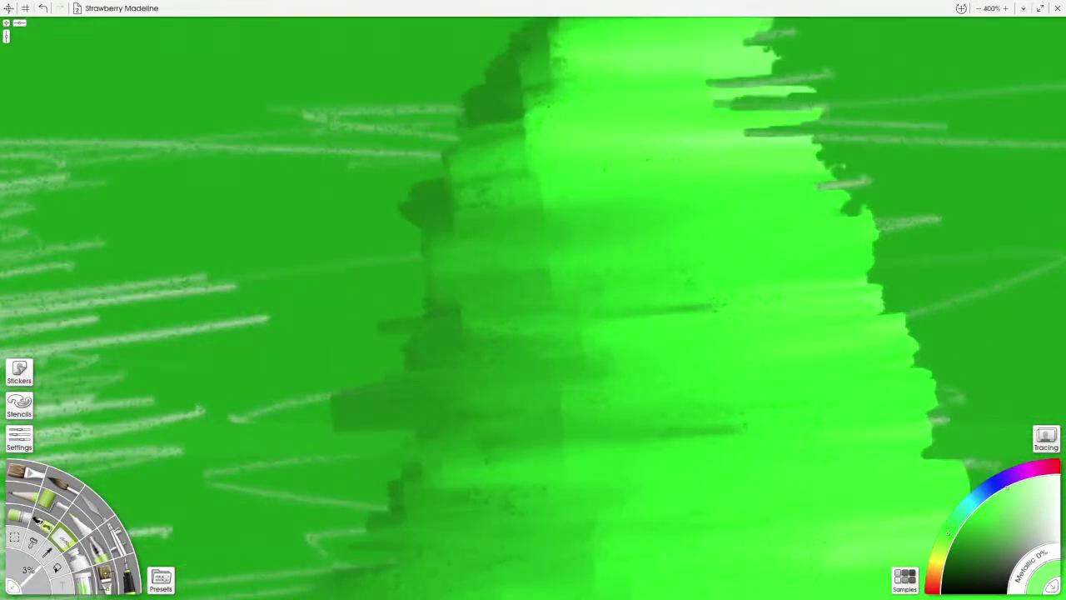
pyautogui.moveTo(827, 249); pyautogui.dragTo(676, 338)
pyautogui.moveTo(698, 293)
pyautogui.mouseDown()
pyautogui.moveTo(710, 293)
pyautogui.moveTo(675, 338)
pyautogui.mouseUp()
pyautogui.moveTo(673, 253)
pyautogui.mouseDown()
pyautogui.moveTo(685, 232)
pyautogui.moveTo(654, 219)
pyautogui.moveTo(672, 201)
pyautogui.moveTo(570, 193)
pyautogui.moveTo(658, 186)
pyautogui.mouseUp()
pyautogui.moveTo(553, 71)
pyautogui.mouseDown()
pyautogui.moveTo(615, 99)
pyautogui.moveTo(623, 137)
pyautogui.moveTo(603, 142)
pyautogui.mouseUp()
pyautogui.moveTo(562, 173)
pyautogui.mouseDown()
pyautogui.moveTo(625, 170)
pyautogui.moveTo(626, 150)
pyautogui.mouseUp()
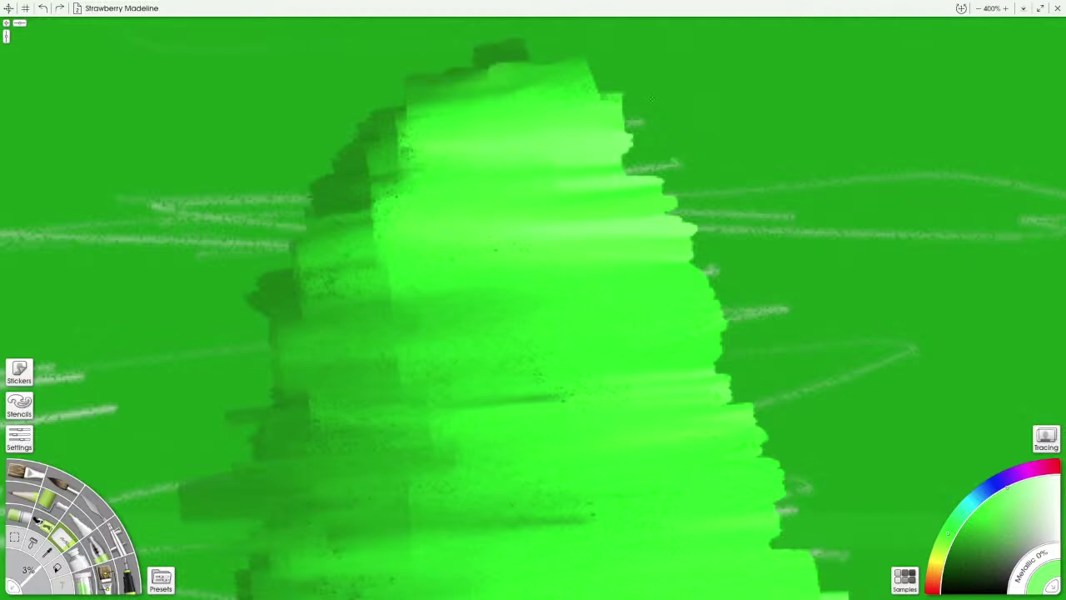
# Step: Erase small irregular notches down the tree's right edge from the tip to the base with the 3% Eraser
pyautogui.moveTo(616, 93)
pyautogui.mouseDown()
pyautogui.moveTo(591, 97)
pyautogui.moveTo(582, 55)
pyautogui.mouseUp()
pyautogui.moveTo(630, 93)
pyautogui.mouseDown()
pyautogui.moveTo(603, 123)
pyautogui.moveTo(639, 129)
pyautogui.mouseUp()
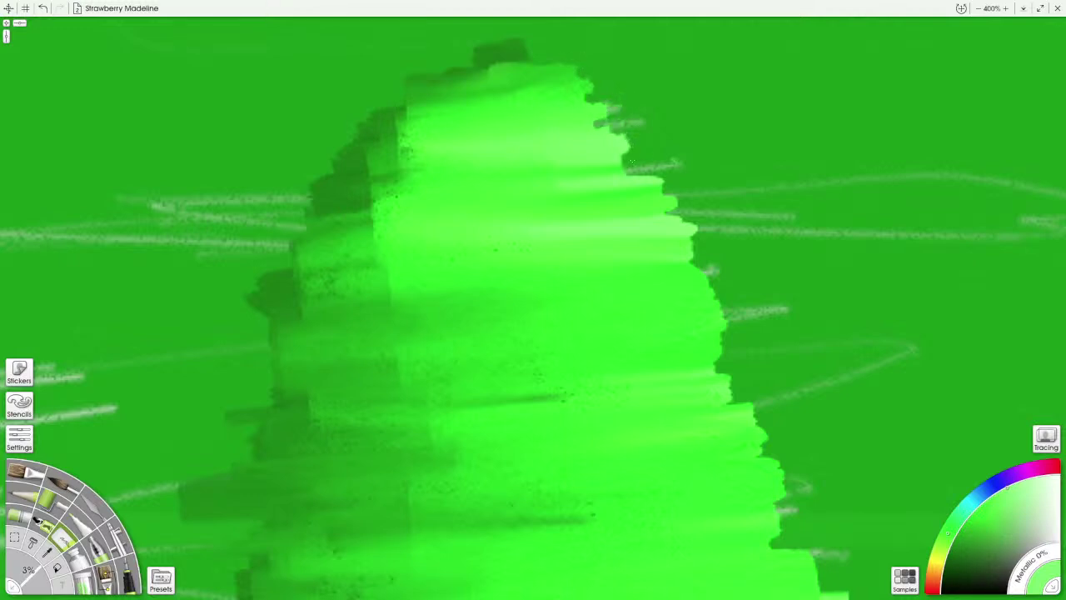
pyautogui.moveTo(620, 170)
pyautogui.mouseDown()
pyautogui.moveTo(665, 183)
pyautogui.moveTo(673, 201)
pyautogui.mouseUp()
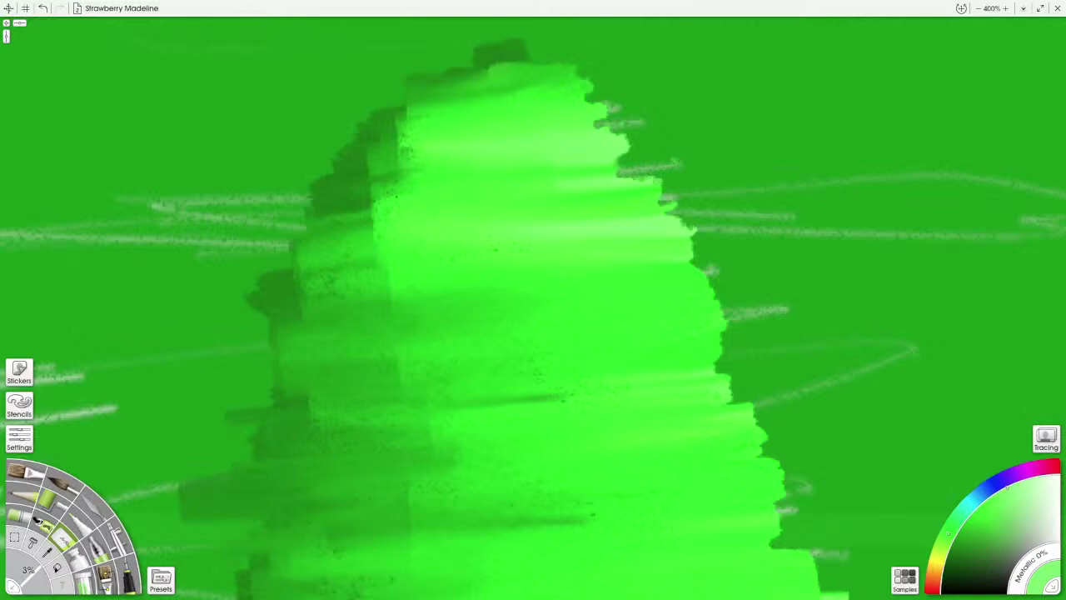
pyautogui.moveTo(694, 243)
pyautogui.mouseDown()
pyautogui.moveTo(682, 263)
pyautogui.moveTo(701, 269)
pyautogui.mouseUp()
pyautogui.moveTo(721, 308)
pyautogui.mouseDown()
pyautogui.moveTo(709, 369)
pyautogui.moveTo(736, 379)
pyautogui.moveTo(757, 328)
pyautogui.moveTo(704, 217)
pyautogui.mouseUp()
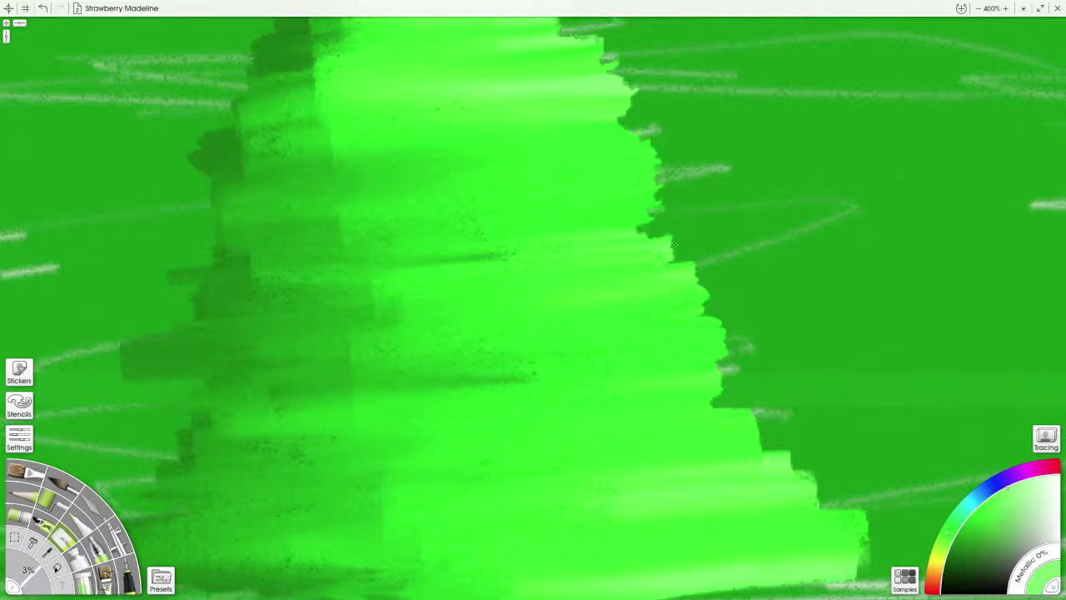
pyautogui.moveTo(675, 245)
pyautogui.mouseDown()
pyautogui.moveTo(710, 286)
pyautogui.moveTo(693, 310)
pyautogui.moveTo(736, 332)
pyautogui.moveTo(711, 363)
pyautogui.moveTo(757, 390)
pyautogui.moveTo(713, 378)
pyautogui.moveTo(734, 393)
pyautogui.moveTo(715, 400)
pyautogui.moveTo(728, 379)
pyautogui.moveTo(714, 405)
pyautogui.moveTo(755, 415)
pyautogui.moveTo(755, 448)
pyautogui.moveTo(762, 435)
pyautogui.moveTo(795, 466)
pyautogui.moveTo(735, 270)
pyautogui.mouseUp()
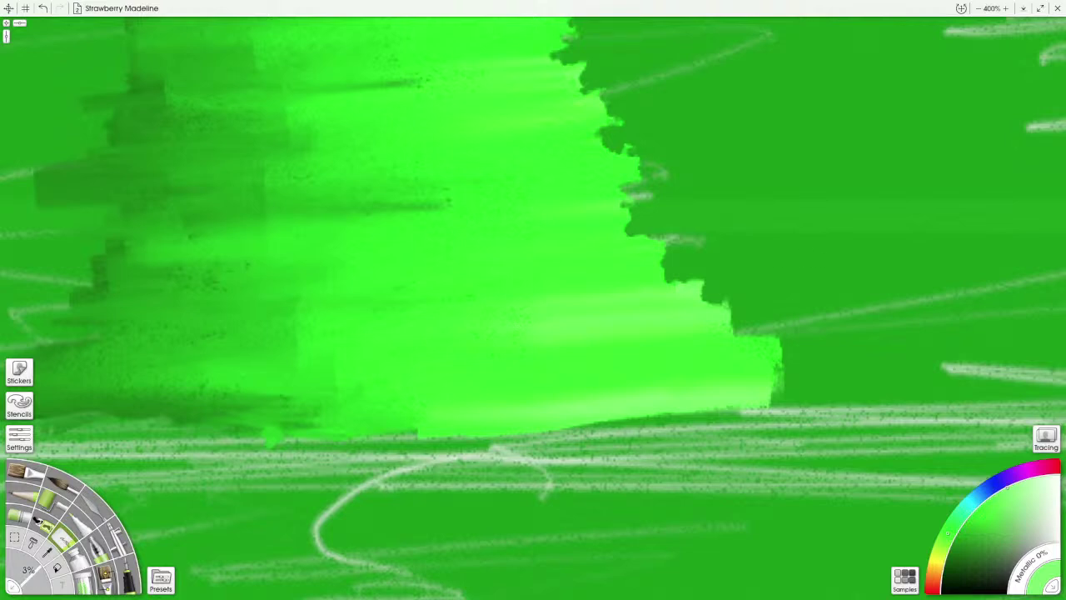
pyautogui.moveTo(698, 280)
pyautogui.mouseDown()
pyautogui.moveTo(713, 306)
pyautogui.moveTo(738, 302)
pyautogui.moveTo(733, 336)
pyautogui.moveTo(774, 350)
pyautogui.moveTo(780, 379)
pyautogui.moveTo(765, 408)
pyautogui.mouseUp()
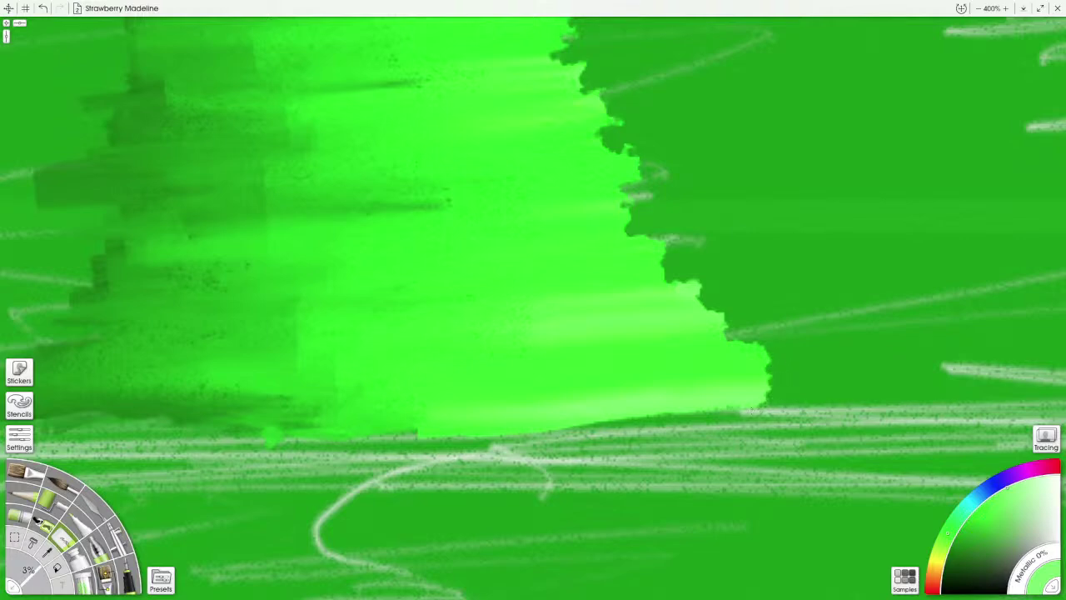
# Step: Trim the blocky dark shading along the tree's upper and middle left edge into an uneven foliage outline with the 3% Eraser
pyautogui.scroll(-4, 752, 411)
pyautogui.scroll(3, 751, 411)
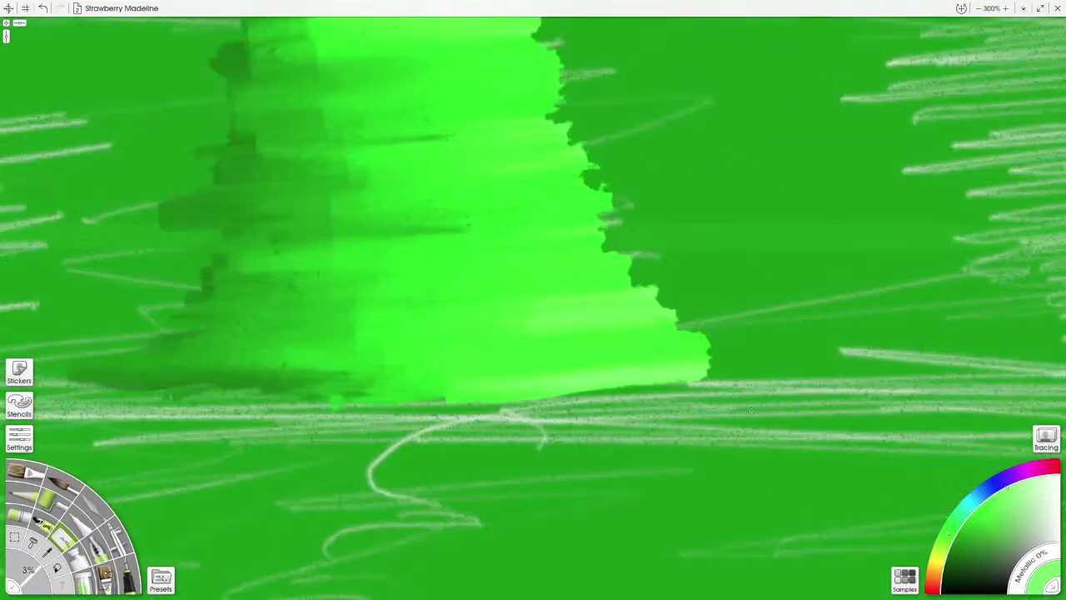
pyautogui.moveTo(466, 183); pyautogui.dragTo(738, 507)
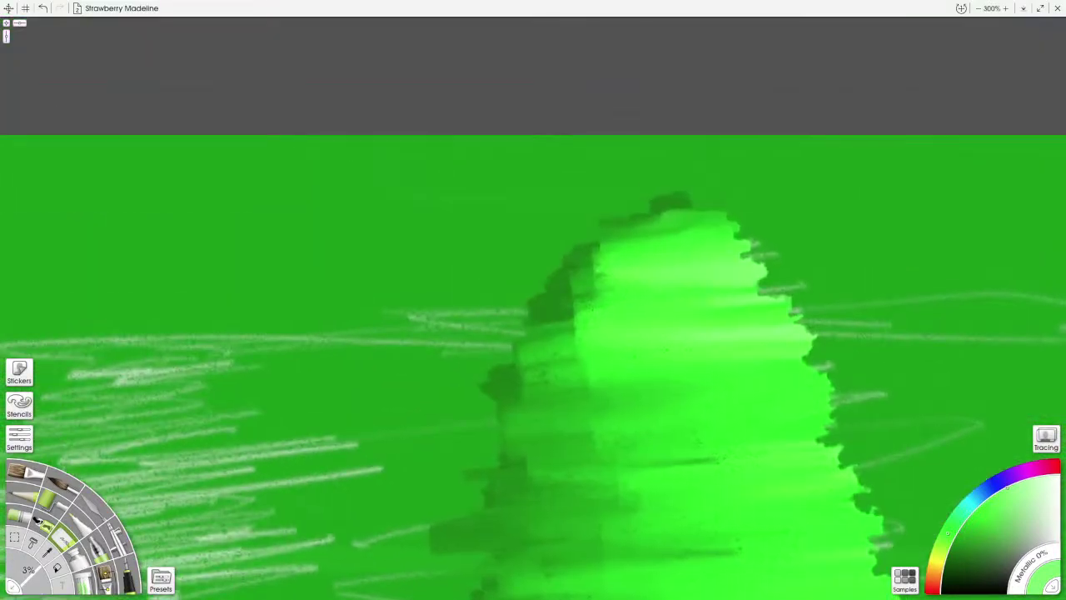
pyautogui.scroll(3, 533, 300)
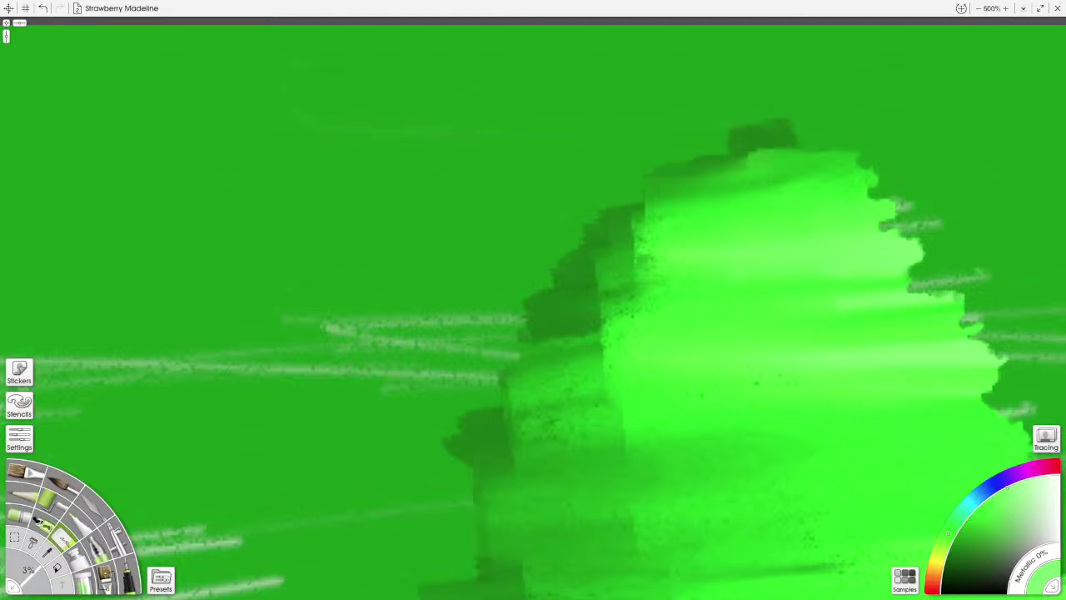
pyautogui.moveTo(649, 193)
pyautogui.mouseDown()
pyautogui.moveTo(607, 207)
pyautogui.moveTo(527, 325)
pyautogui.moveTo(551, 312)
pyautogui.moveTo(471, 252)
pyautogui.moveTo(533, 329)
pyautogui.moveTo(506, 369)
pyautogui.moveTo(521, 376)
pyautogui.moveTo(486, 423)
pyautogui.moveTo(510, 429)
pyautogui.moveTo(489, 429)
pyautogui.moveTo(504, 416)
pyautogui.moveTo(465, 425)
pyautogui.moveTo(509, 428)
pyautogui.moveTo(465, 424)
pyautogui.mouseUp()
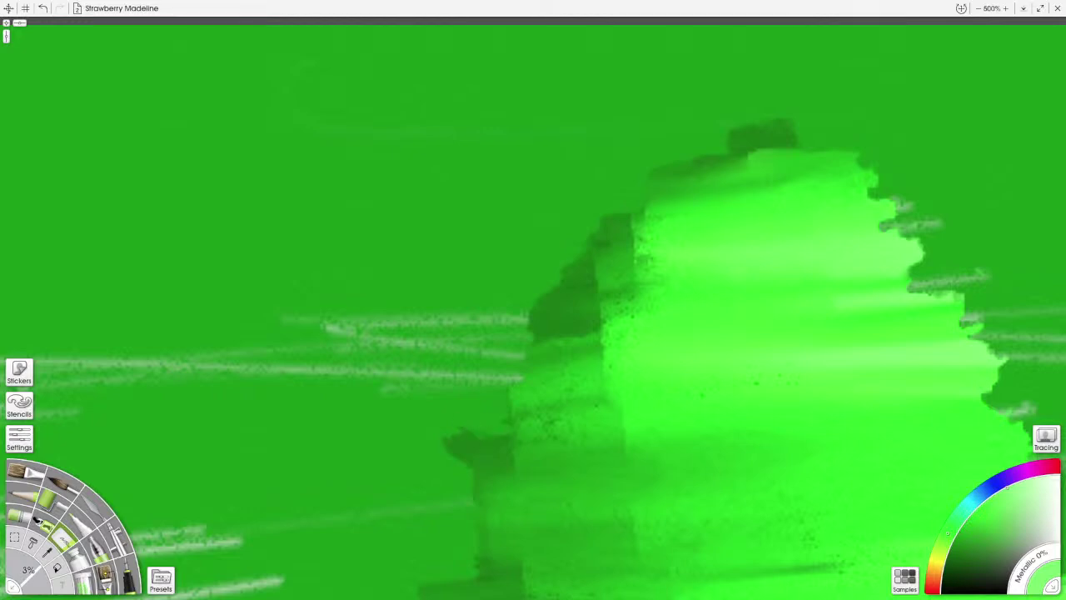
pyautogui.moveTo(417, 505); pyautogui.dragTo(408, 312)
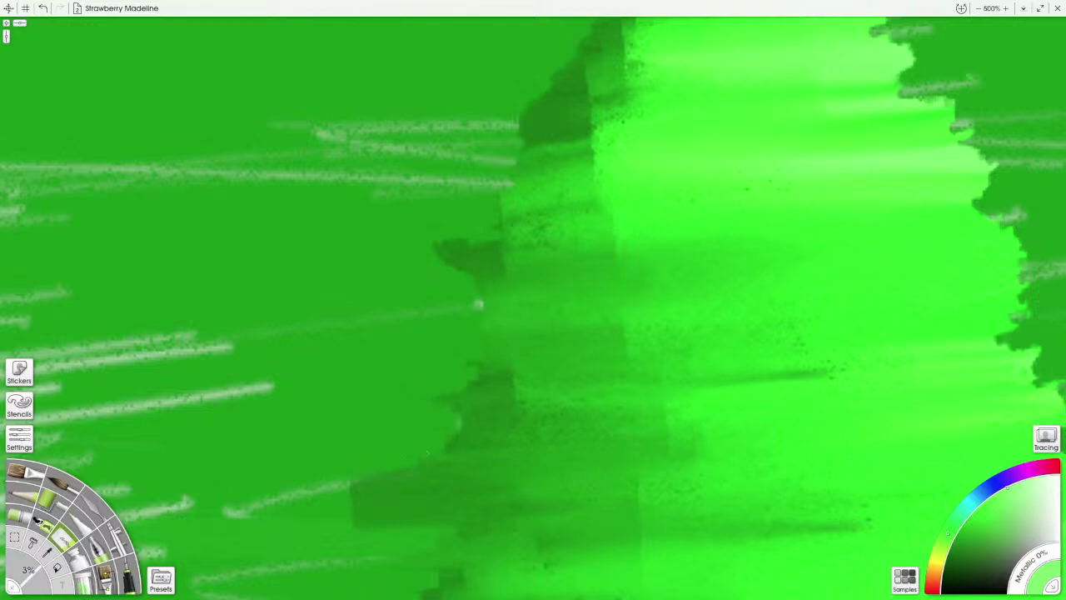
pyautogui.moveTo(408, 470)
pyautogui.mouseDown()
pyautogui.moveTo(357, 486)
pyautogui.moveTo(386, 520)
pyautogui.moveTo(371, 525)
pyautogui.mouseUp()
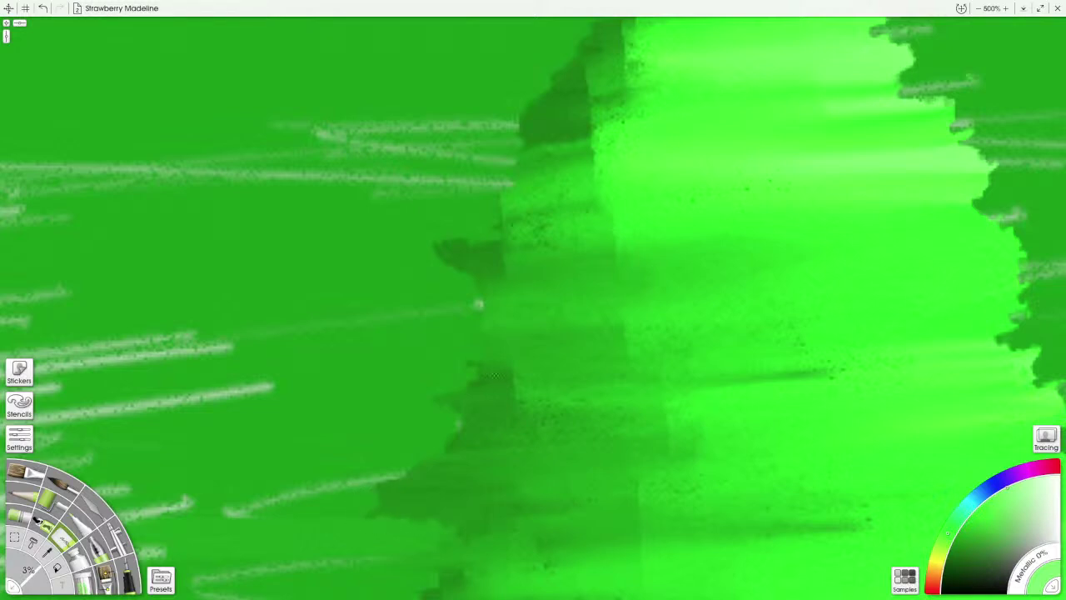
pyautogui.moveTo(422, 351); pyautogui.dragTo(414, 176)
# Step: Taper the tree's lower left corner and clean up its bottom edge along the horizon with the 3% Eraser
pyautogui.scroll(-3, 423, 351)
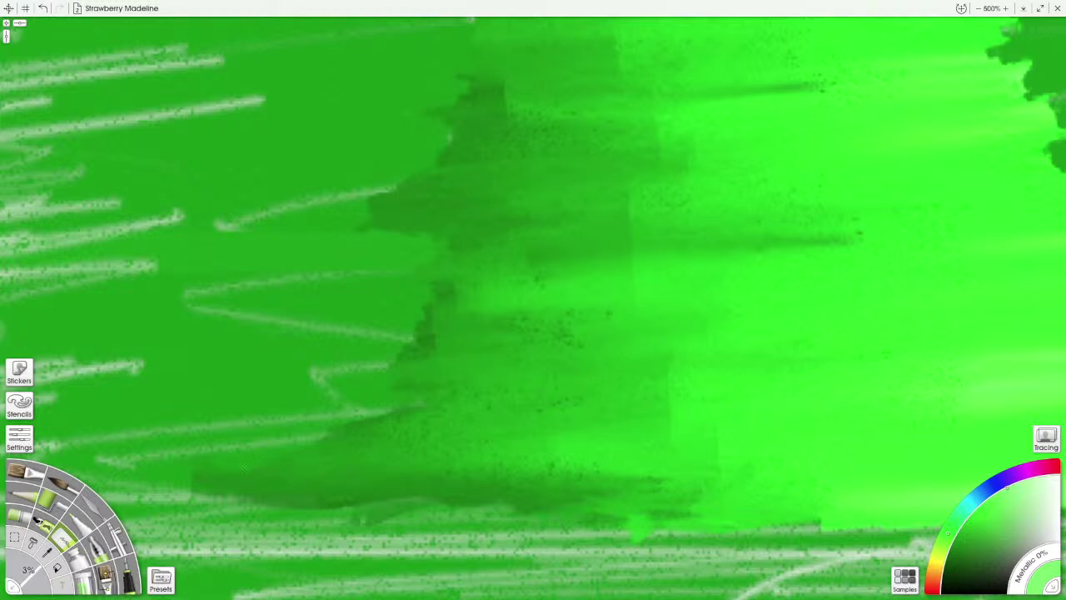
pyautogui.moveTo(205, 471)
pyautogui.mouseDown()
pyautogui.moveTo(218, 500)
pyautogui.moveTo(359, 518)
pyautogui.moveTo(441, 507)
pyautogui.mouseUp()
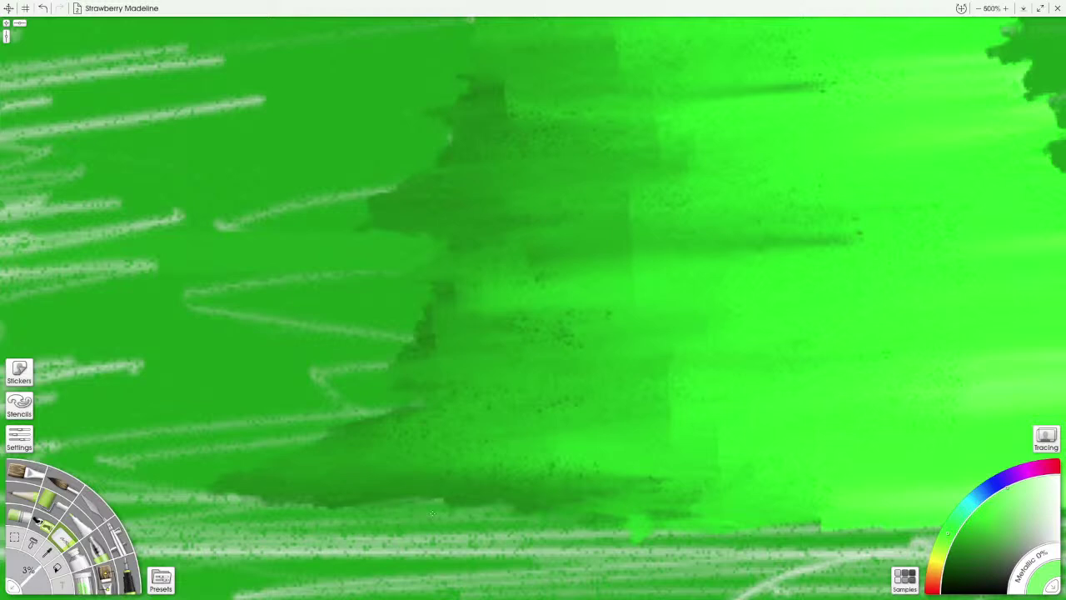
pyautogui.moveTo(534, 466); pyautogui.dragTo(462, 325)
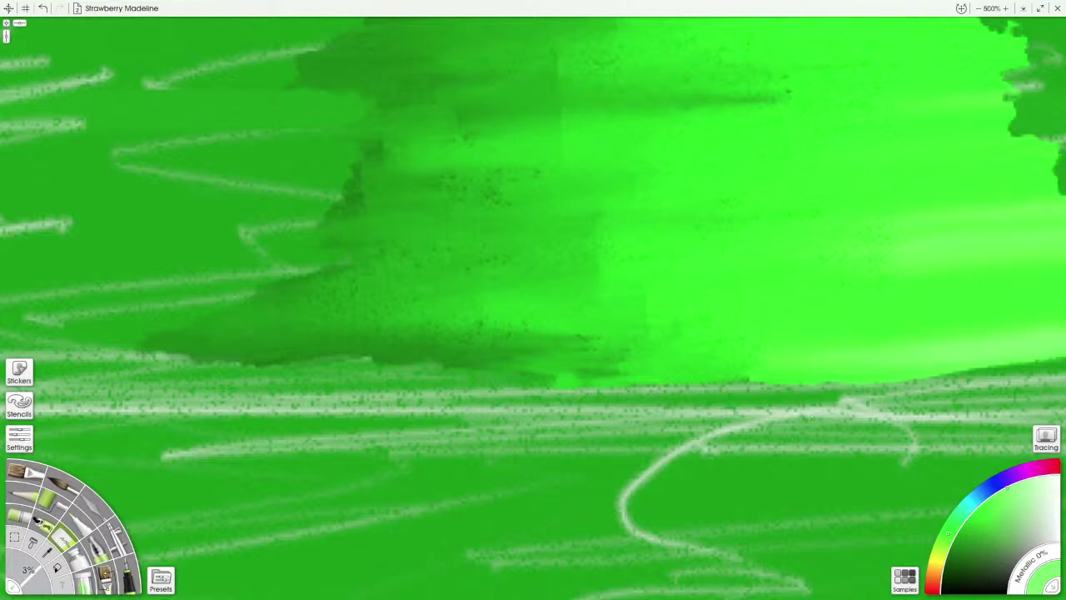
pyautogui.moveTo(893, 421); pyautogui.dragTo(589, 374)
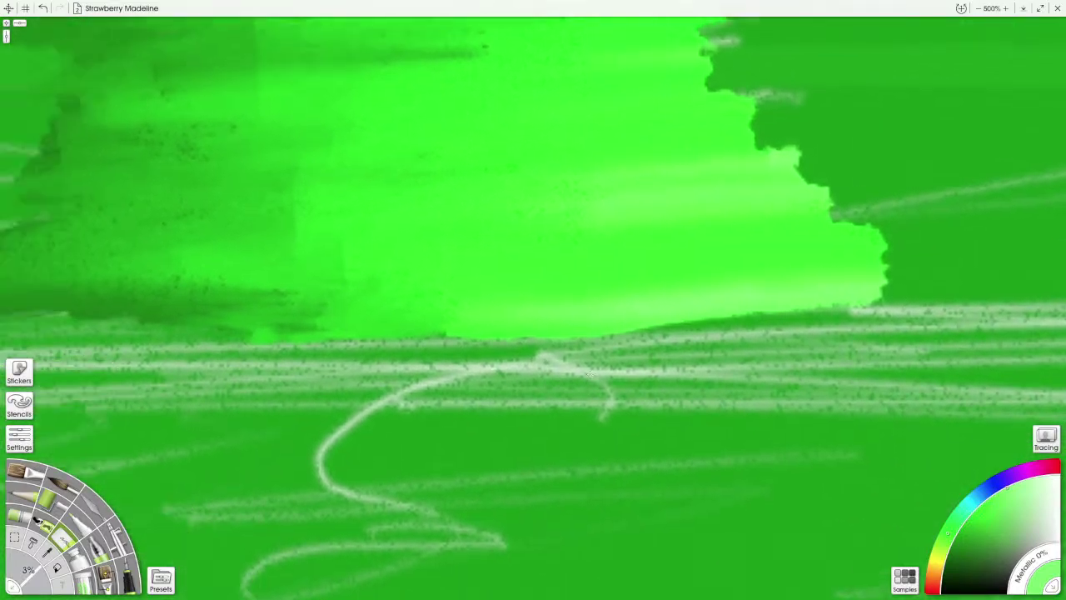
# Step: Narrow the dark tip and cut notches into the upper left shading of the tree with the 3% Eraser
pyautogui.scroll(-10, 589, 376)
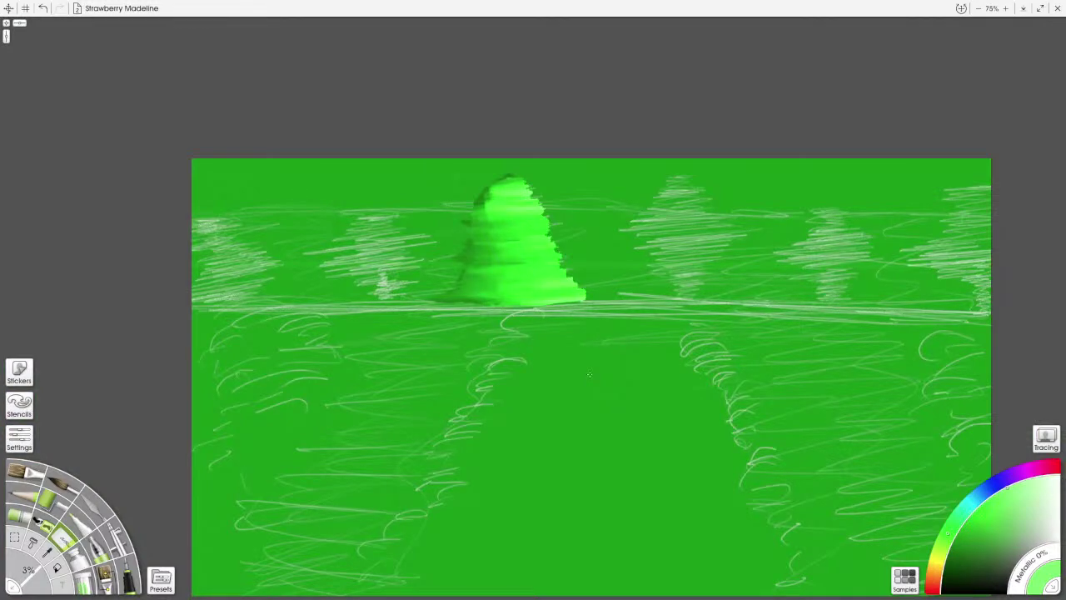
pyautogui.scroll(8, 589, 376)
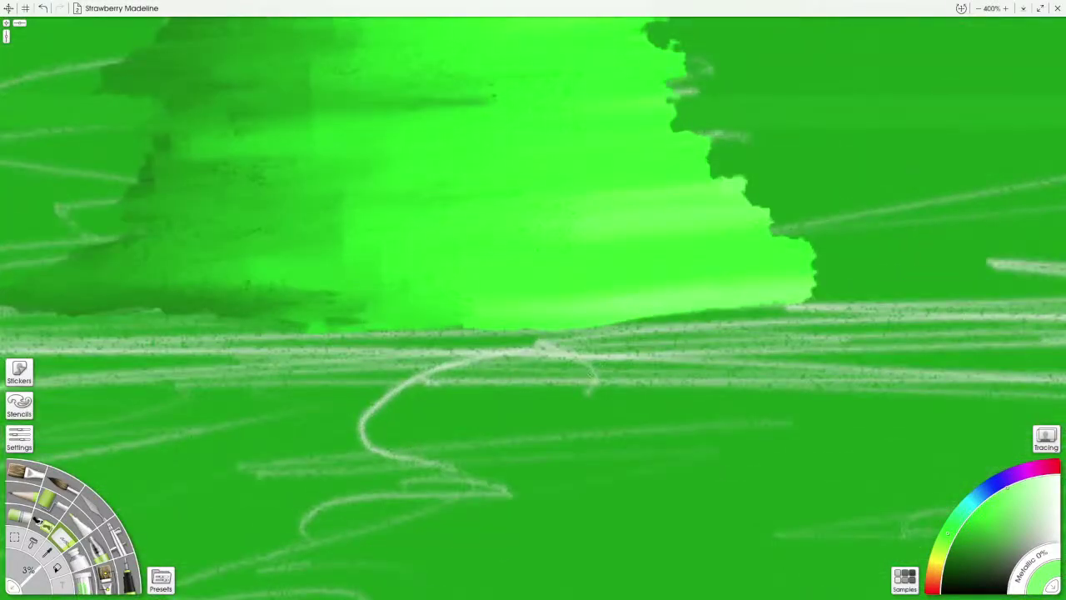
pyautogui.moveTo(499, 249); pyautogui.dragTo(620, 481)
pyautogui.moveTo(302, 152); pyautogui.dragTo(457, 505)
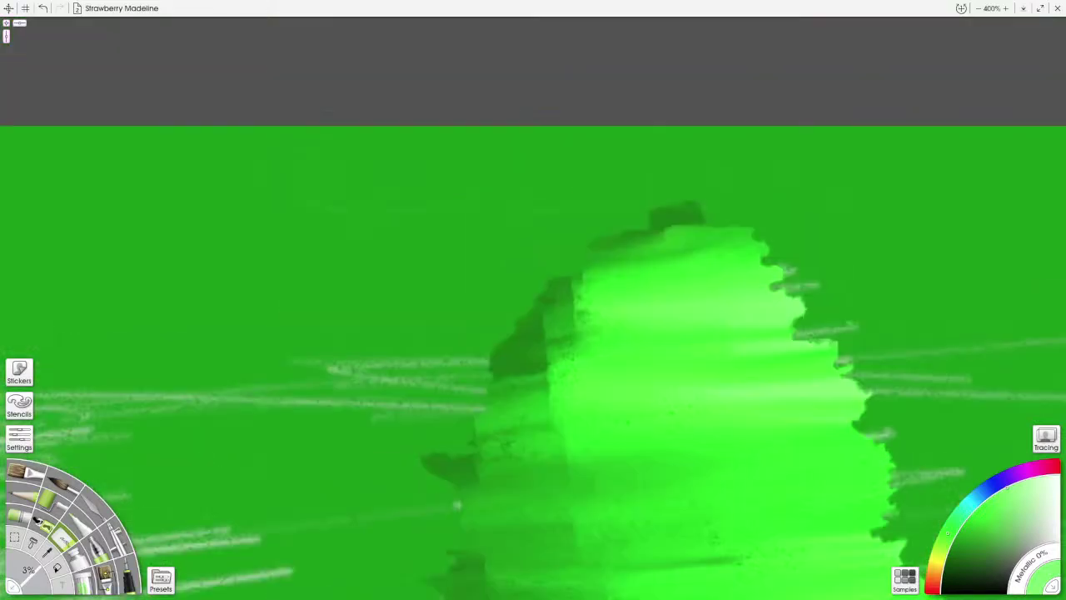
pyautogui.scroll(1, 515, 516)
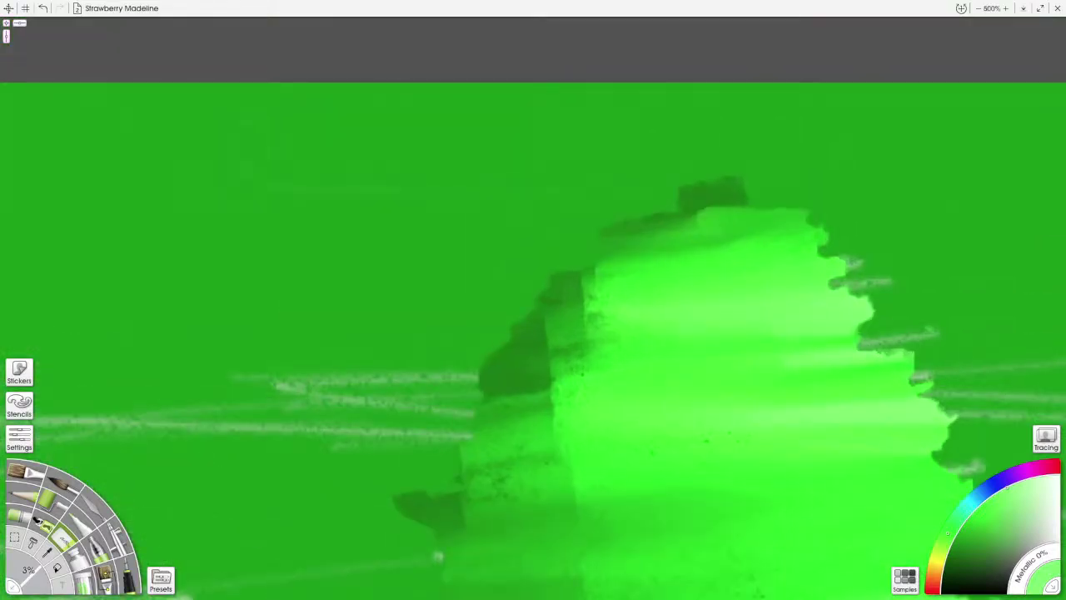
pyautogui.moveTo(515, 333); pyautogui.dragTo(454, 462)
pyautogui.scroll(1, 484, 543)
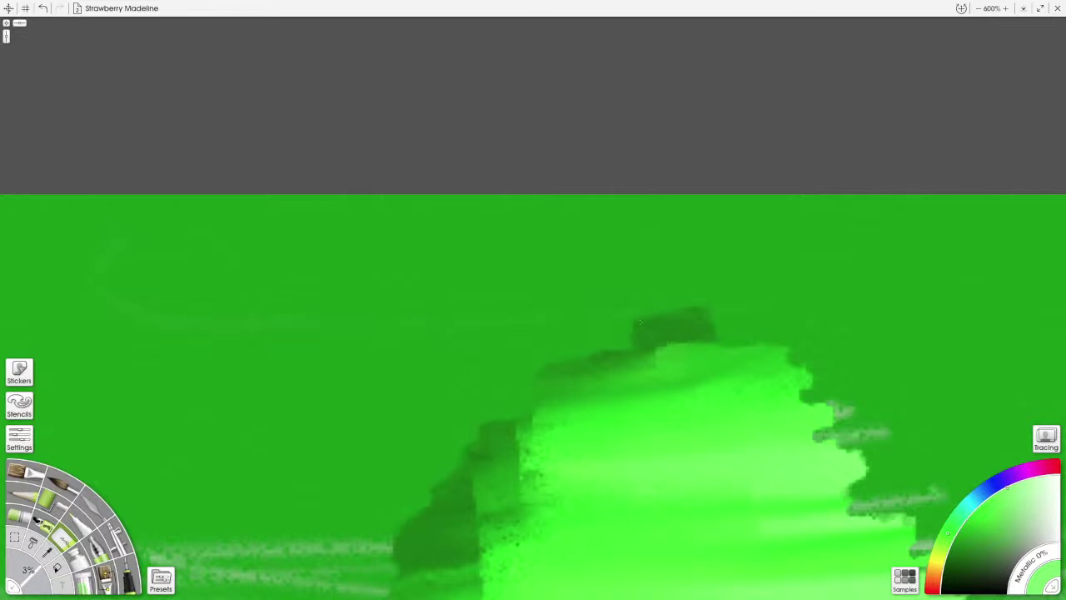
pyautogui.moveTo(641, 321)
pyautogui.mouseDown()
pyautogui.moveTo(650, 327)
pyautogui.moveTo(642, 337)
pyautogui.moveTo(580, 361)
pyautogui.mouseUp()
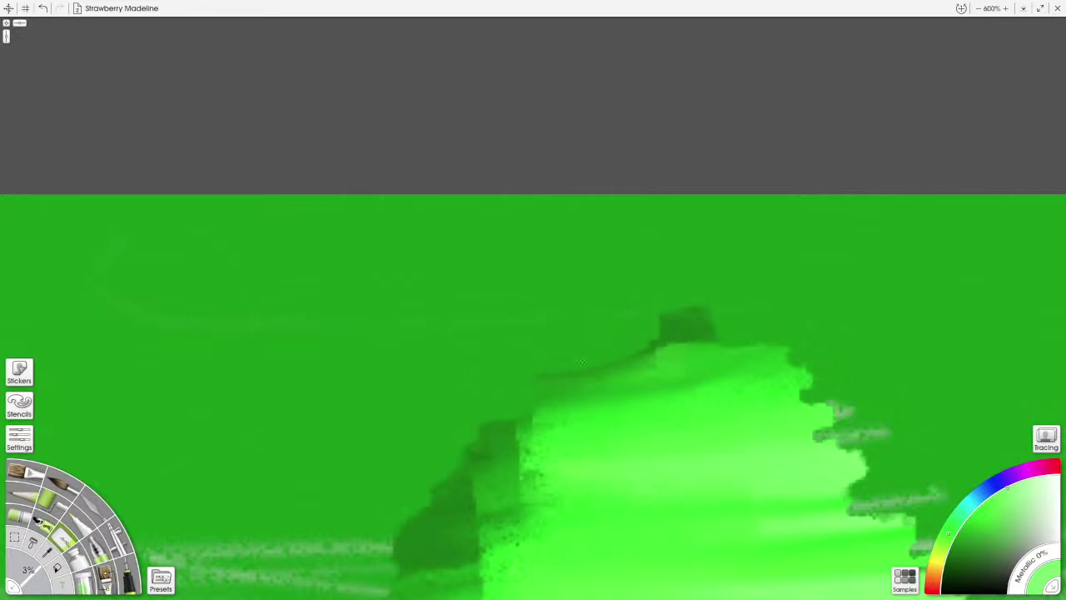
pyautogui.moveTo(516, 391)
pyautogui.mouseDown()
pyautogui.moveTo(570, 413)
pyautogui.moveTo(483, 428)
pyautogui.mouseUp()
pyautogui.moveTo(471, 452)
pyautogui.mouseDown()
pyautogui.moveTo(481, 462)
pyautogui.moveTo(387, 527)
pyautogui.mouseUp()
# Step: Examine the tree's outline at full view and close up, along both edges from tip to base
pyautogui.scroll(-6, 350, 539)
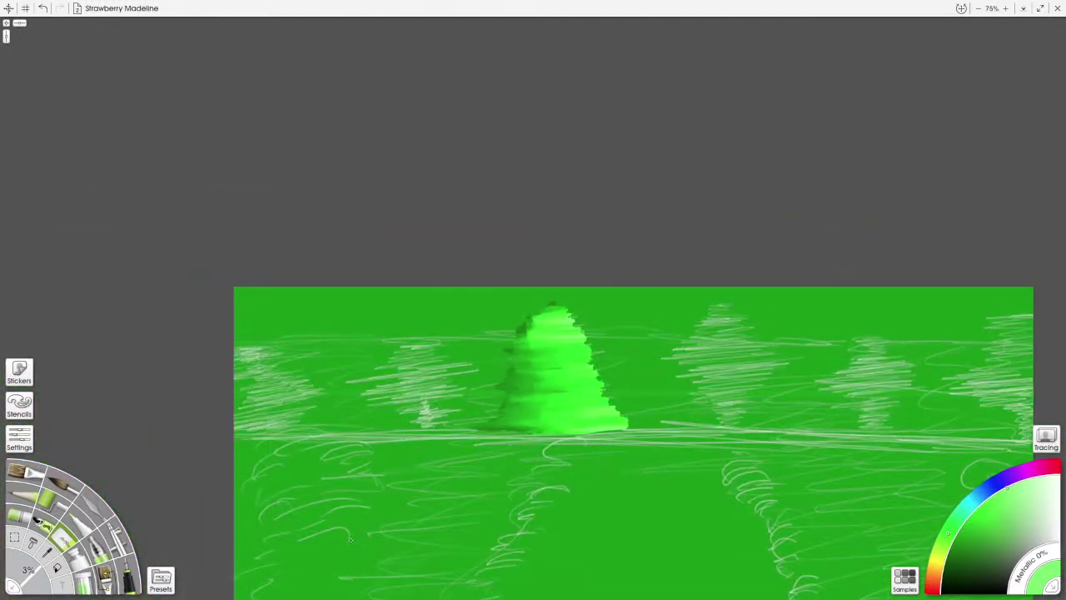
pyautogui.moveTo(587, 444); pyautogui.dragTo(561, 332)
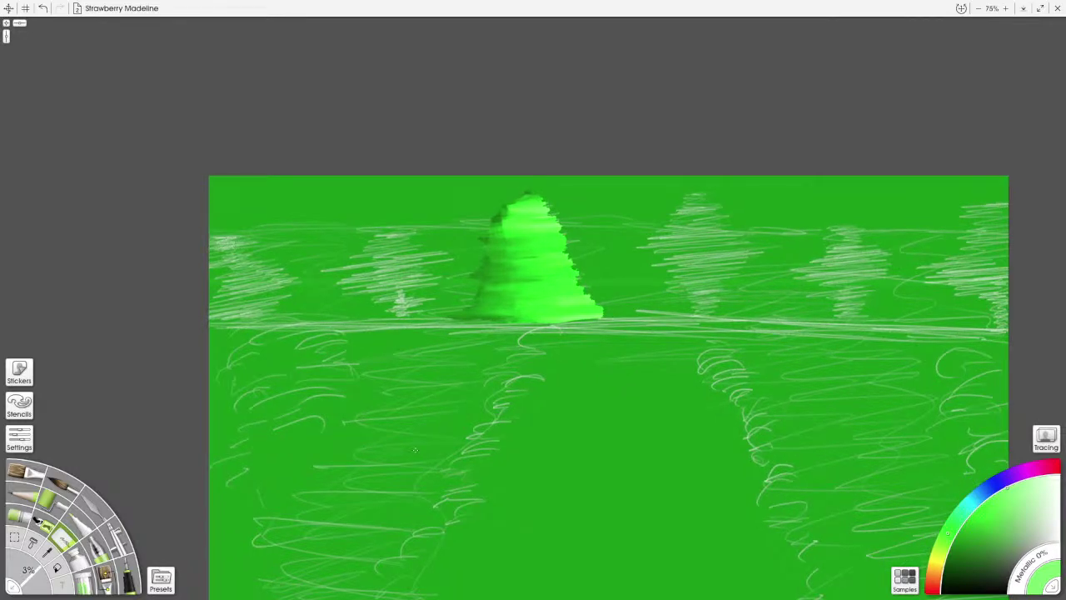
pyautogui.scroll(5, 414, 450)
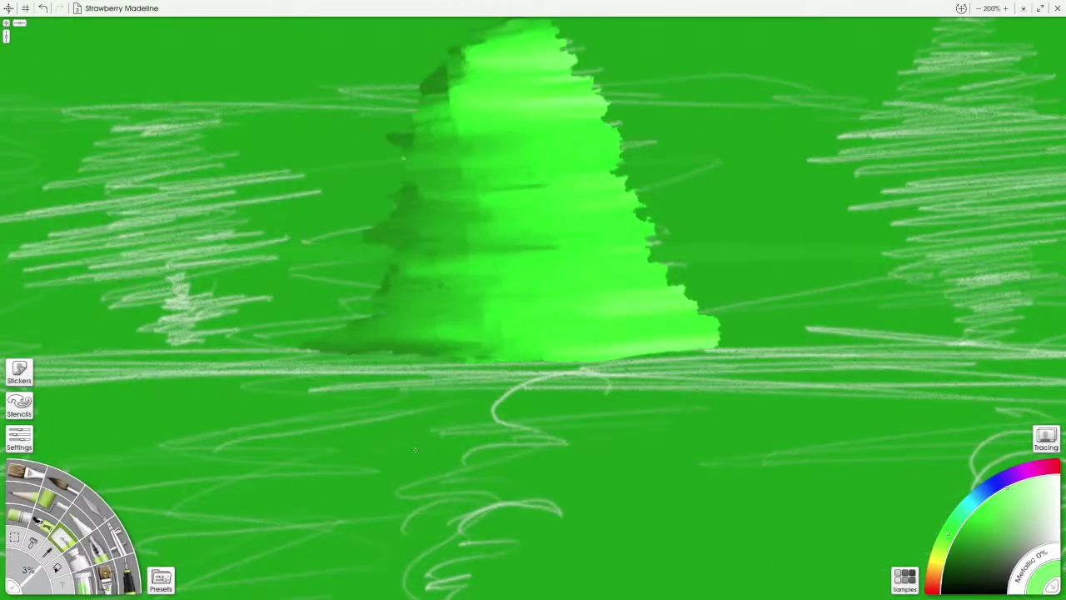
pyautogui.moveTo(774, 178); pyautogui.dragTo(761, 417)
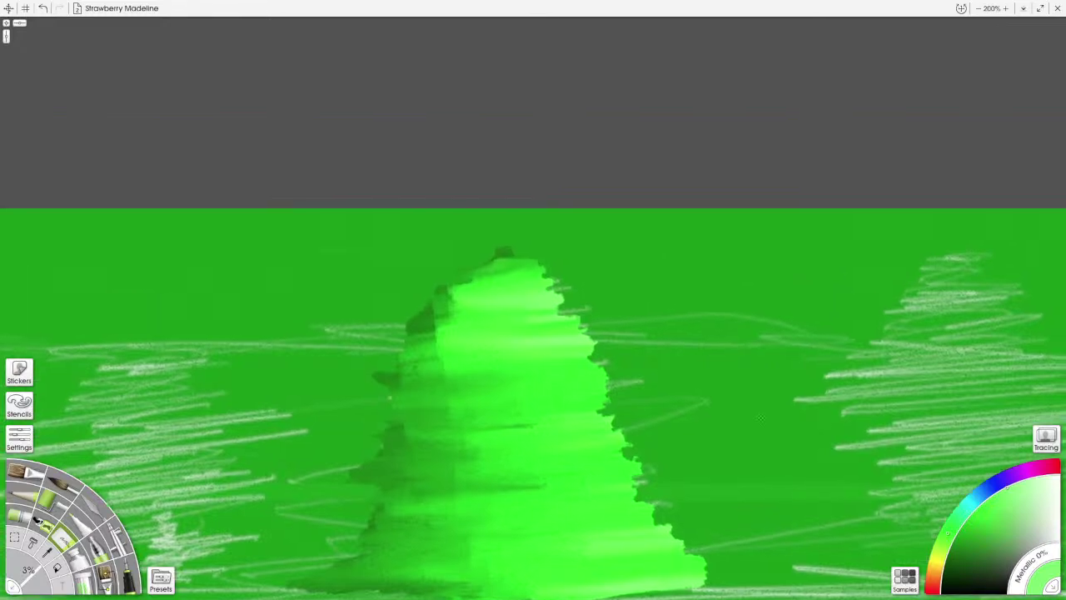
pyautogui.scroll(5, 761, 418)
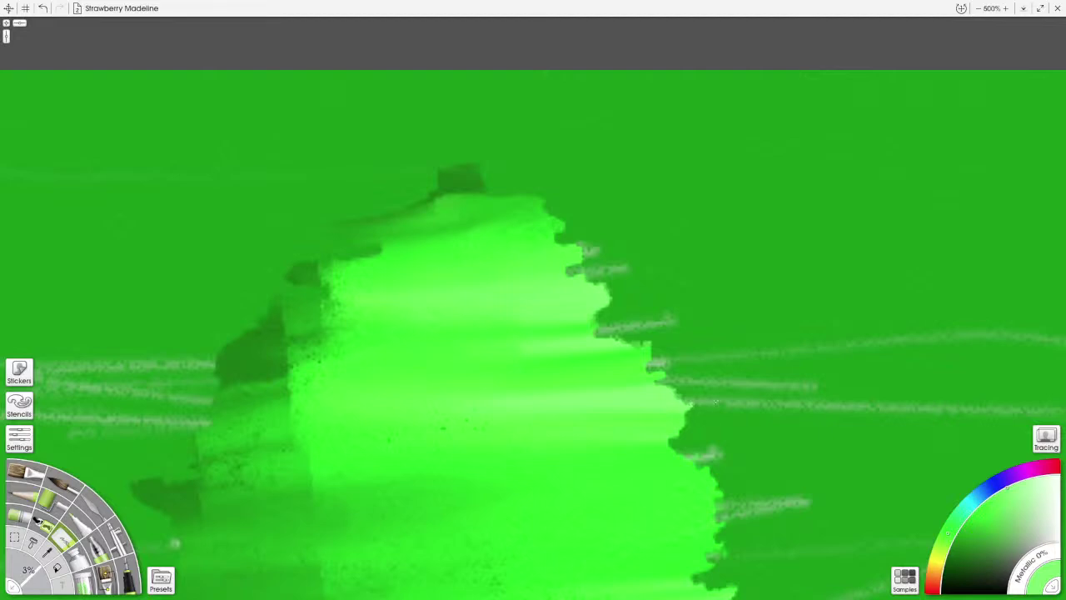
pyautogui.moveTo(788, 545); pyautogui.dragTo(686, 269)
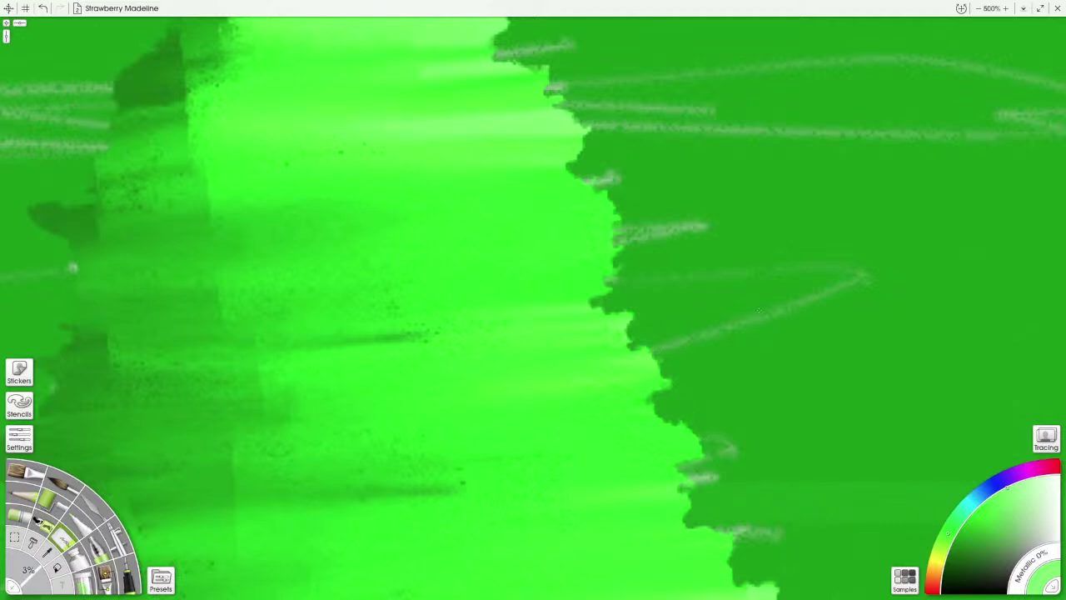
pyautogui.moveTo(759, 310); pyautogui.dragTo(697, 30)
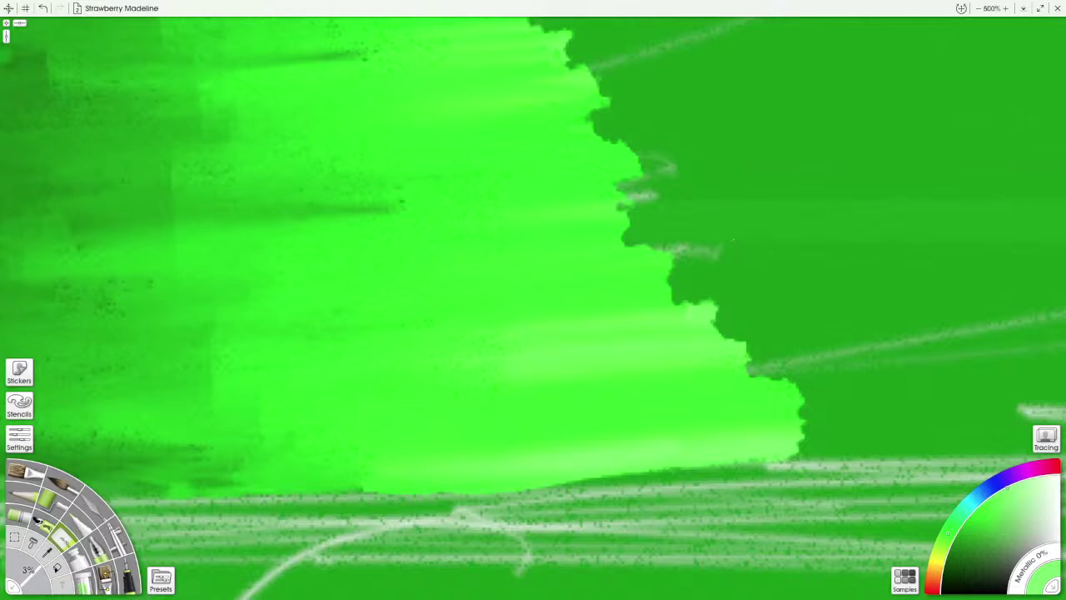
pyautogui.moveTo(275, 241); pyautogui.dragTo(679, 326)
pyautogui.hscroll(-10, 416, 70)
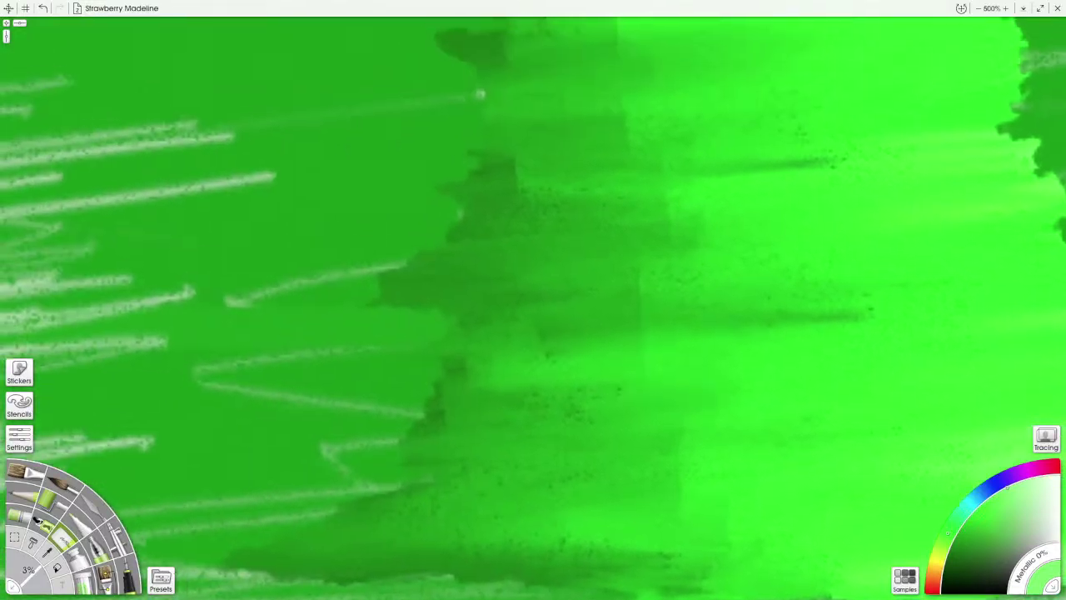
pyautogui.scroll(5, 556, 339)
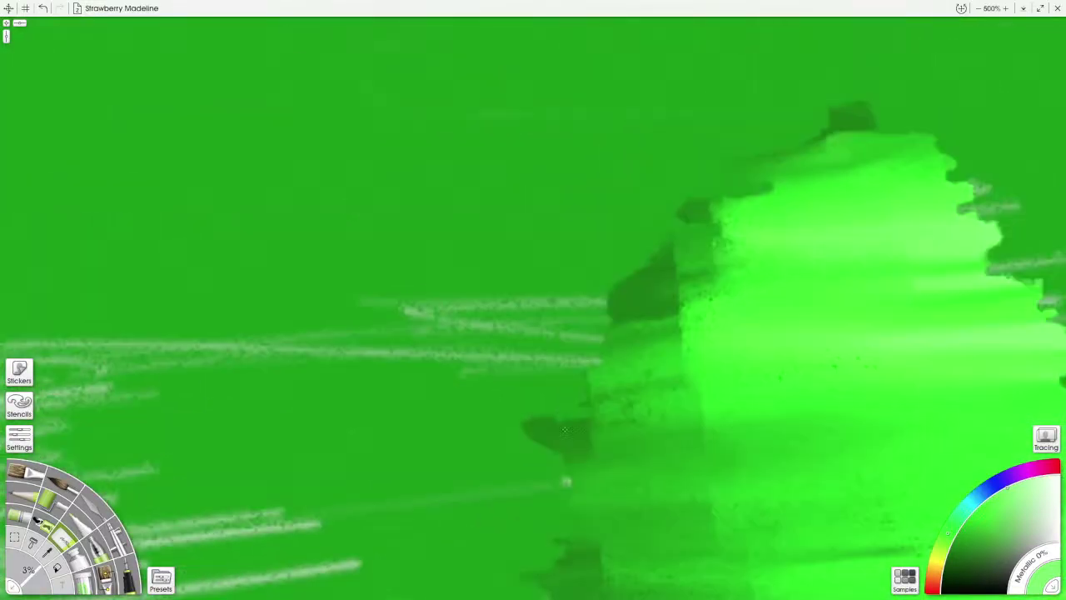
# Step: Trim the dark tip at the top of the tree into a smaller, slanted point with the 3% Eraser
pyautogui.hscroll(4, 533, 350)
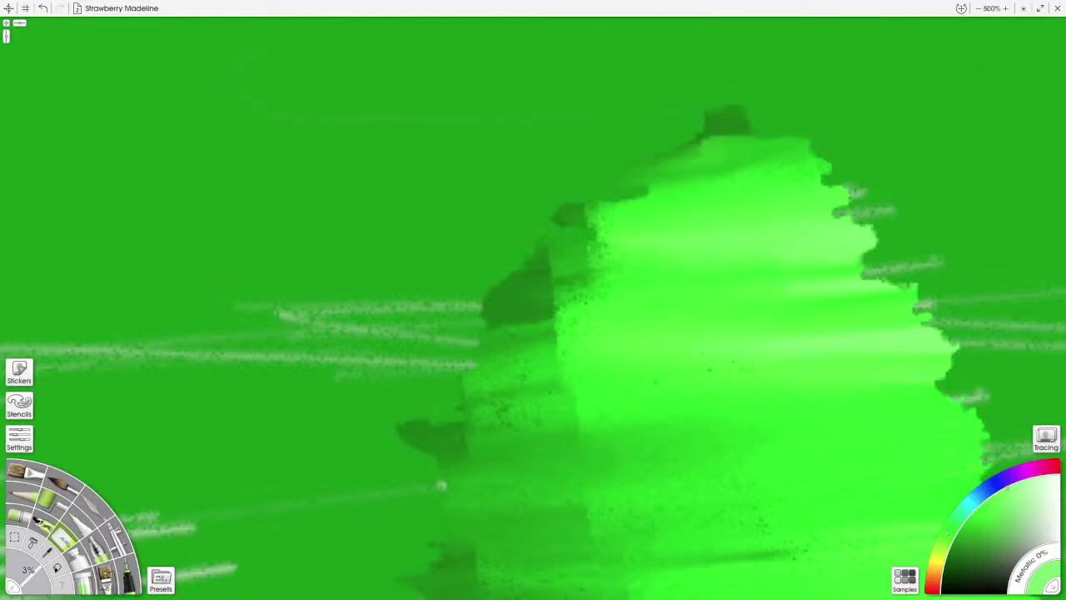
pyautogui.moveTo(698, 131)
pyautogui.mouseDown()
pyautogui.moveTo(742, 119)
pyautogui.moveTo(749, 129)
pyautogui.moveTo(722, 112)
pyautogui.mouseUp()
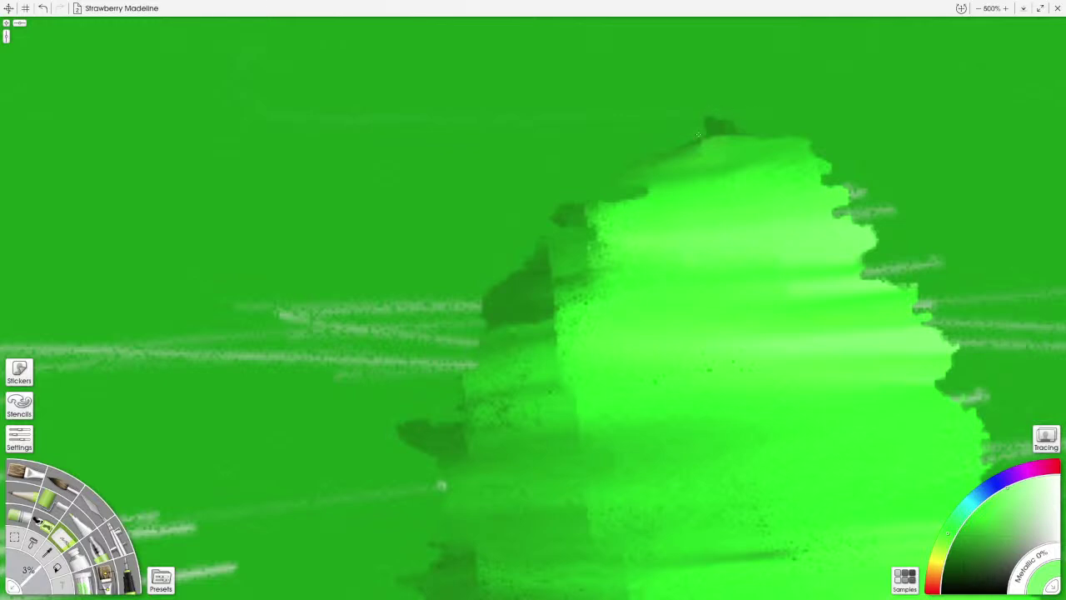
pyautogui.moveTo(359, 556)
pyautogui.mouseDown()
pyautogui.moveTo(369, 203)
pyautogui.moveTo(438, 150)
pyautogui.mouseUp()
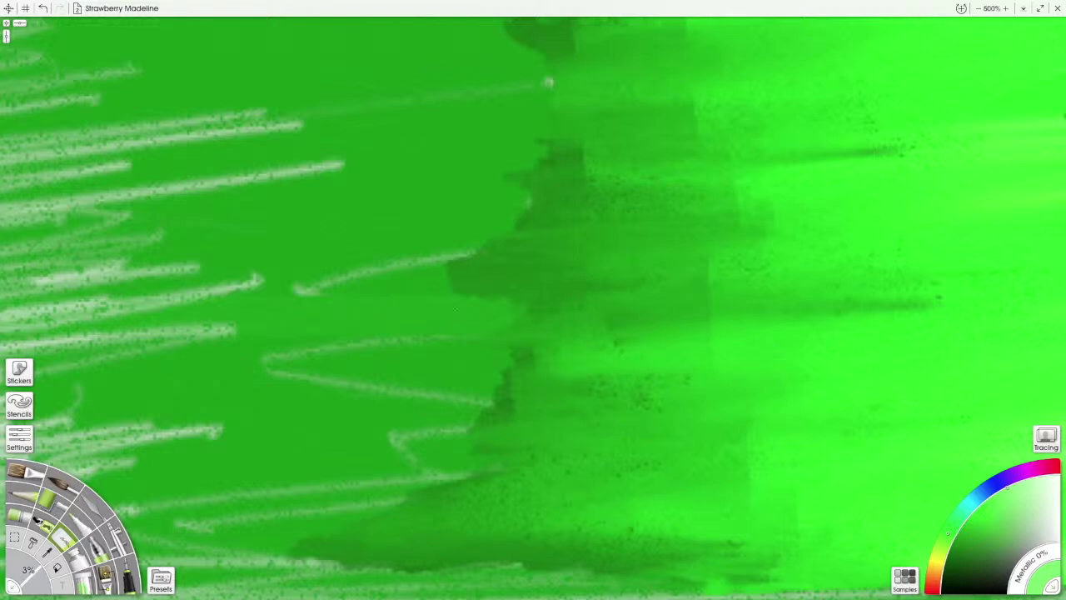
pyautogui.scroll(-5, 548, 82)
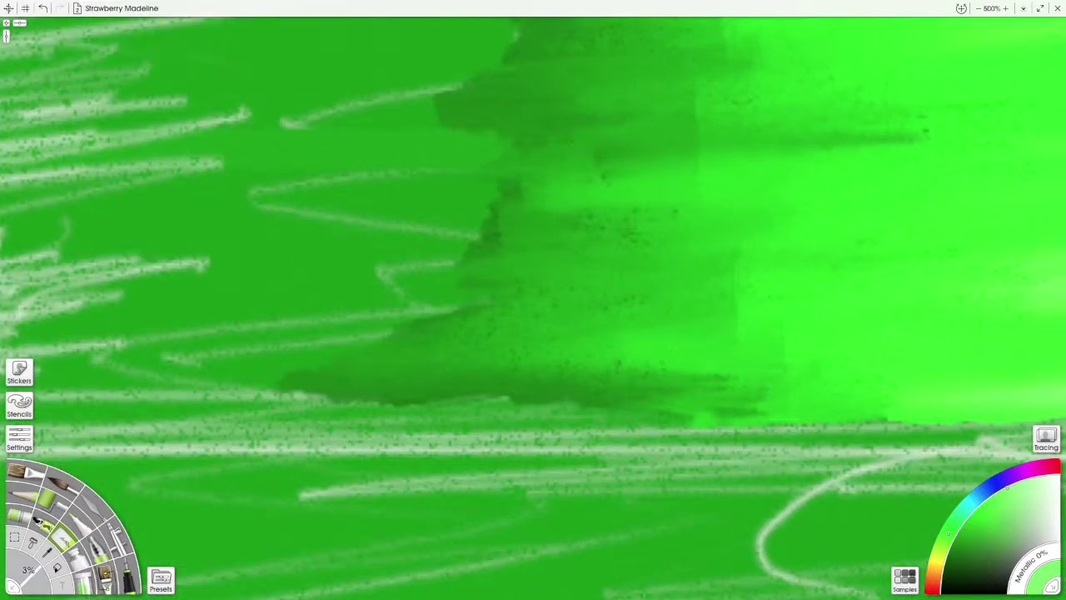
pyautogui.scroll(7, 364, 260)
pyautogui.scroll(3, 533, 308)
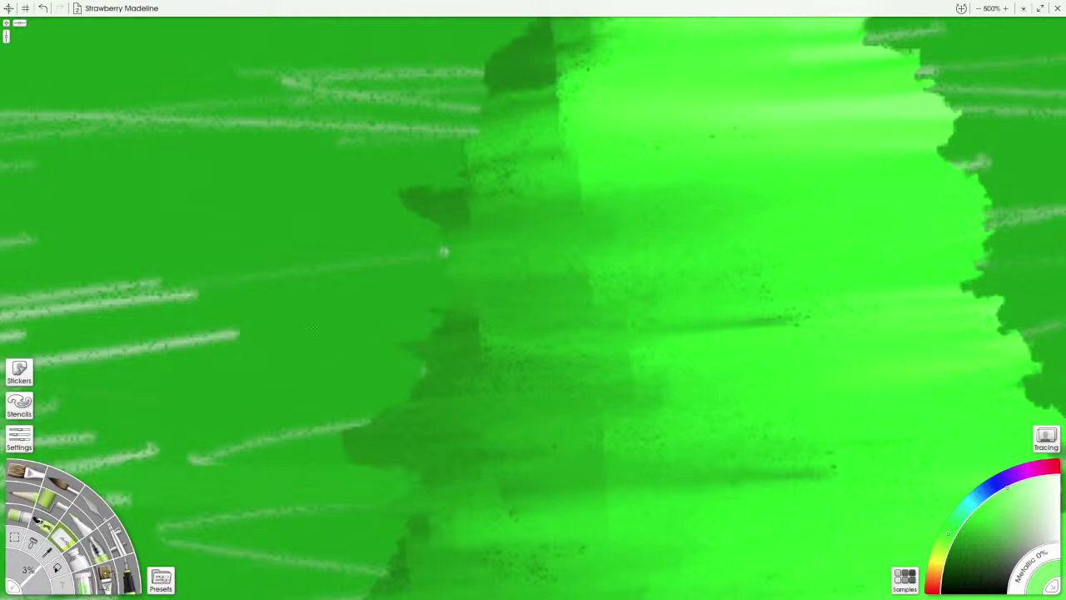
pyautogui.scroll(-3, 315, 327)
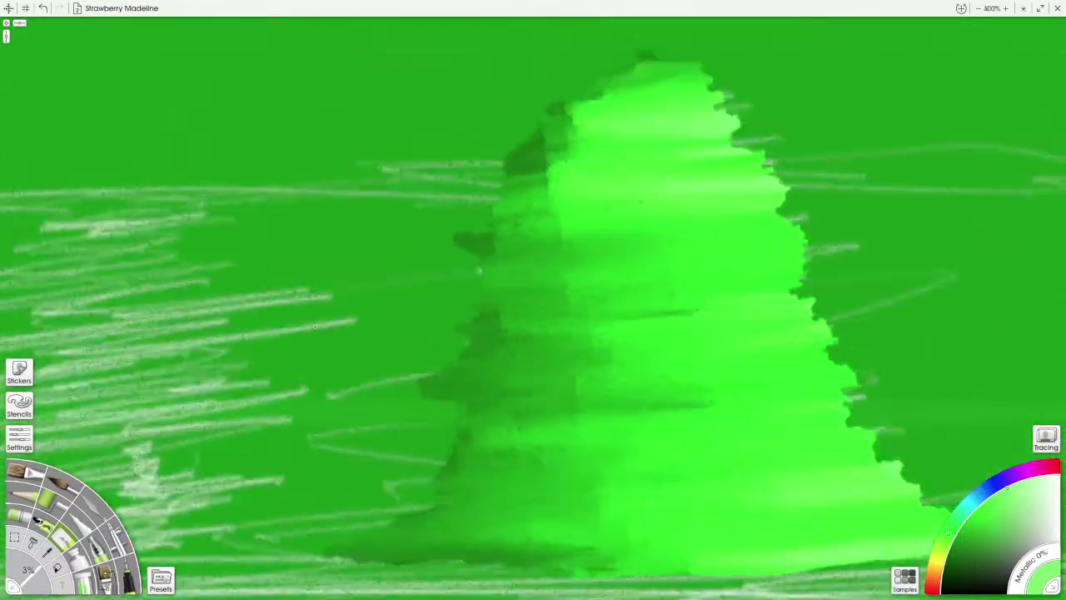
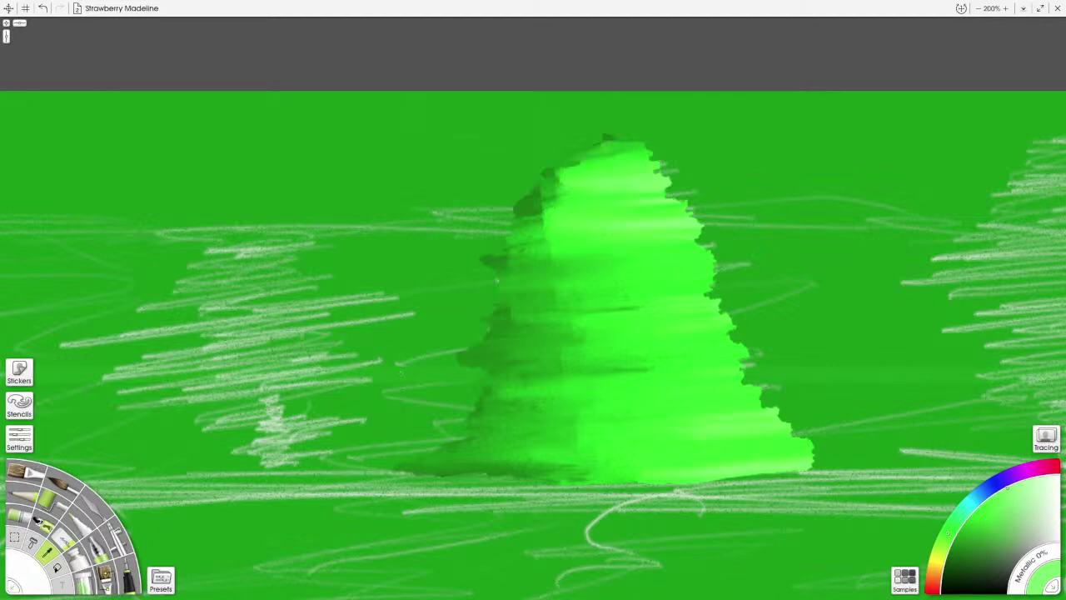
# Step: Sample the dark green from the tree's upper left shading and choose the Oil Brush at 15% size
pyautogui.click(531, 200)
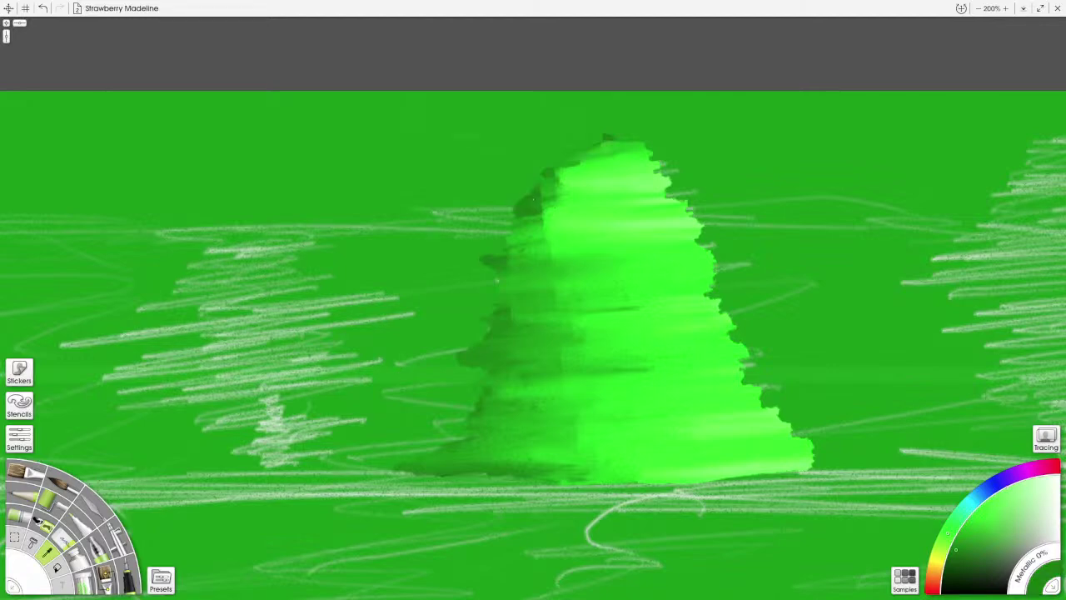
pyautogui.click(534, 200)
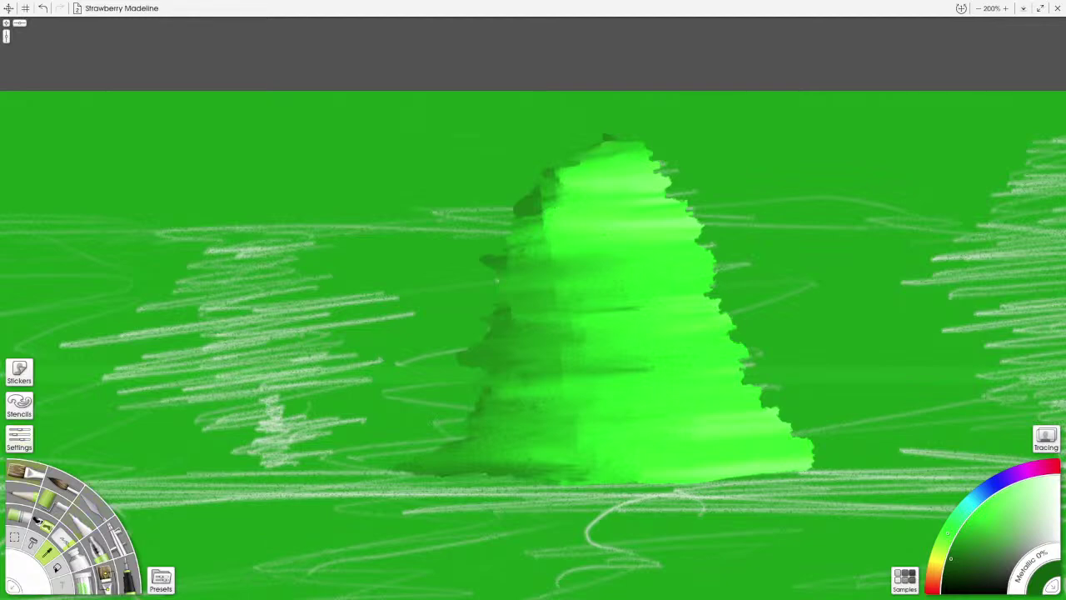
pyautogui.click(92, 505)
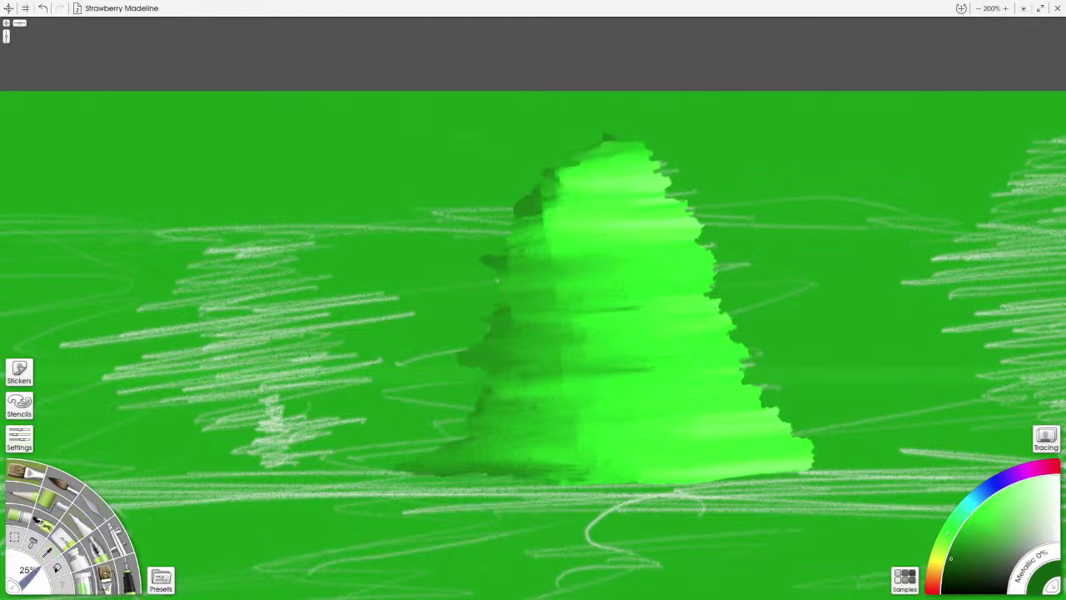
pyautogui.moveTo(32, 575); pyautogui.dragTo(23, 583)
# Step: Try uneven clusters of dark green horizontal strokes down the tree's shaded left side, from near the tip to the base
pyautogui.moveTo(546, 201)
pyautogui.mouseDown()
pyautogui.moveTo(572, 192)
pyautogui.moveTo(556, 180)
pyautogui.moveTo(577, 197)
pyautogui.moveTo(564, 192)
pyautogui.moveTo(597, 192)
pyautogui.mouseUp()
pyautogui.moveTo(561, 186); pyautogui.dragTo(567, 186)
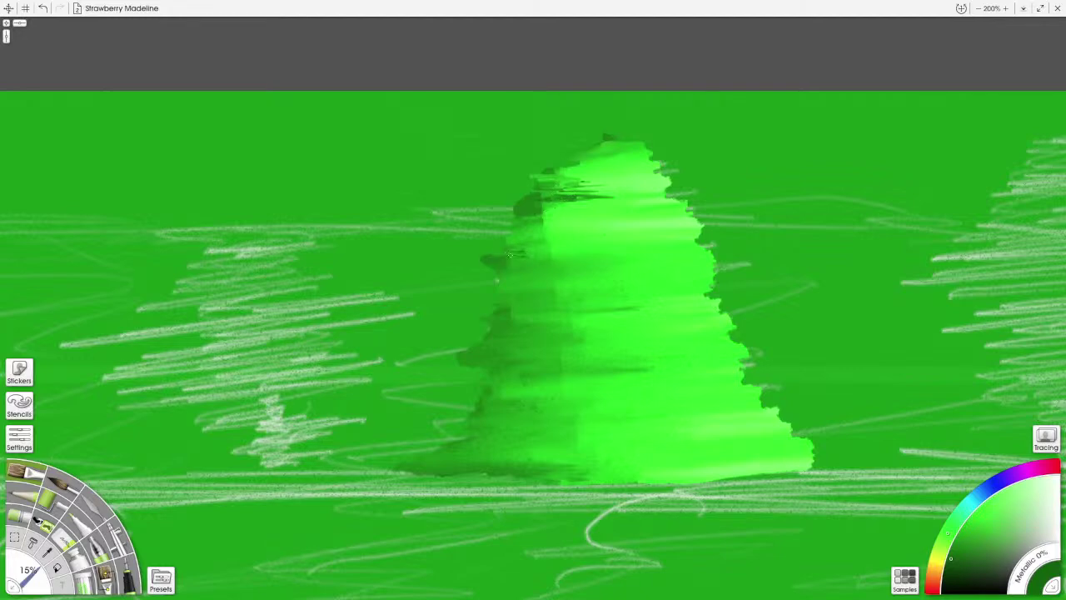
pyautogui.moveTo(511, 254)
pyautogui.mouseDown()
pyautogui.moveTo(590, 256)
pyautogui.moveTo(523, 258)
pyautogui.moveTo(578, 255)
pyautogui.moveTo(538, 263)
pyautogui.moveTo(575, 267)
pyautogui.moveTo(529, 250)
pyautogui.moveTo(563, 244)
pyautogui.moveTo(530, 241)
pyautogui.moveTo(552, 236)
pyautogui.moveTo(550, 218)
pyautogui.moveTo(595, 204)
pyautogui.moveTo(576, 200)
pyautogui.moveTo(544, 224)
pyautogui.mouseUp()
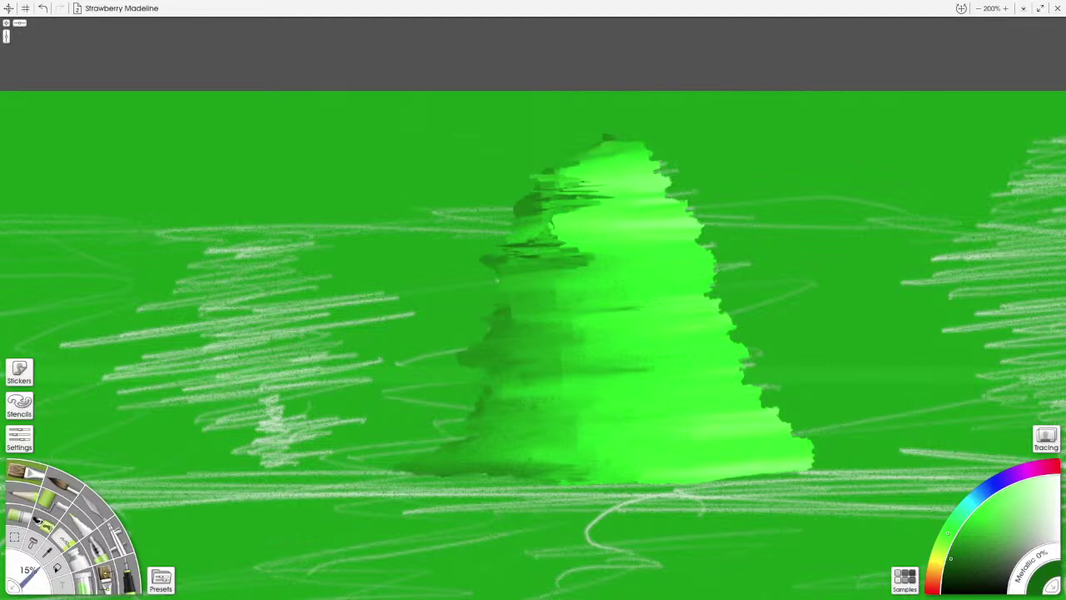
pyautogui.moveTo(497, 281)
pyautogui.mouseDown()
pyautogui.moveTo(567, 270)
pyautogui.moveTo(515, 268)
pyautogui.moveTo(571, 289)
pyautogui.moveTo(505, 294)
pyautogui.moveTo(588, 292)
pyautogui.moveTo(495, 294)
pyautogui.moveTo(603, 307)
pyautogui.moveTo(550, 306)
pyautogui.moveTo(533, 325)
pyautogui.moveTo(547, 326)
pyautogui.moveTo(488, 328)
pyautogui.moveTo(575, 333)
pyautogui.moveTo(513, 340)
pyautogui.moveTo(575, 342)
pyautogui.moveTo(513, 355)
pyautogui.moveTo(494, 350)
pyautogui.moveTo(543, 367)
pyautogui.moveTo(514, 369)
pyautogui.mouseUp()
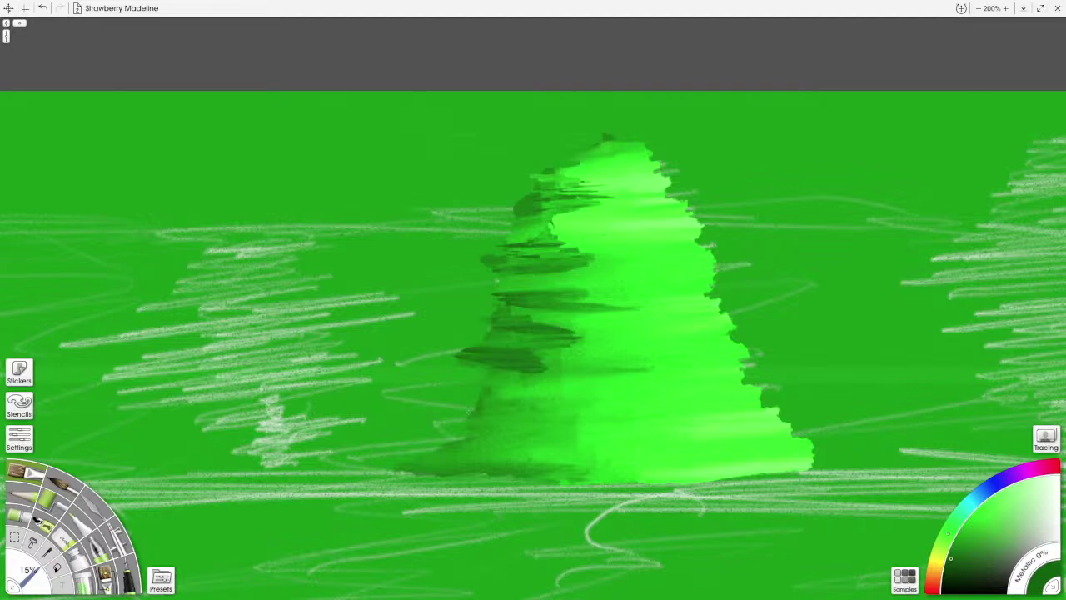
pyautogui.moveTo(527, 404)
pyautogui.mouseDown()
pyautogui.moveTo(474, 411)
pyautogui.moveTo(564, 412)
pyautogui.moveTo(498, 410)
pyautogui.moveTo(509, 413)
pyautogui.moveTo(484, 435)
pyautogui.moveTo(499, 429)
pyautogui.moveTo(439, 457)
pyautogui.moveTo(536, 461)
pyautogui.mouseUp()
pyautogui.moveTo(456, 463)
pyautogui.mouseDown()
pyautogui.moveTo(561, 466)
pyautogui.moveTo(441, 470)
pyautogui.moveTo(491, 473)
pyautogui.moveTo(466, 480)
pyautogui.moveTo(541, 470)
pyautogui.mouseUp()
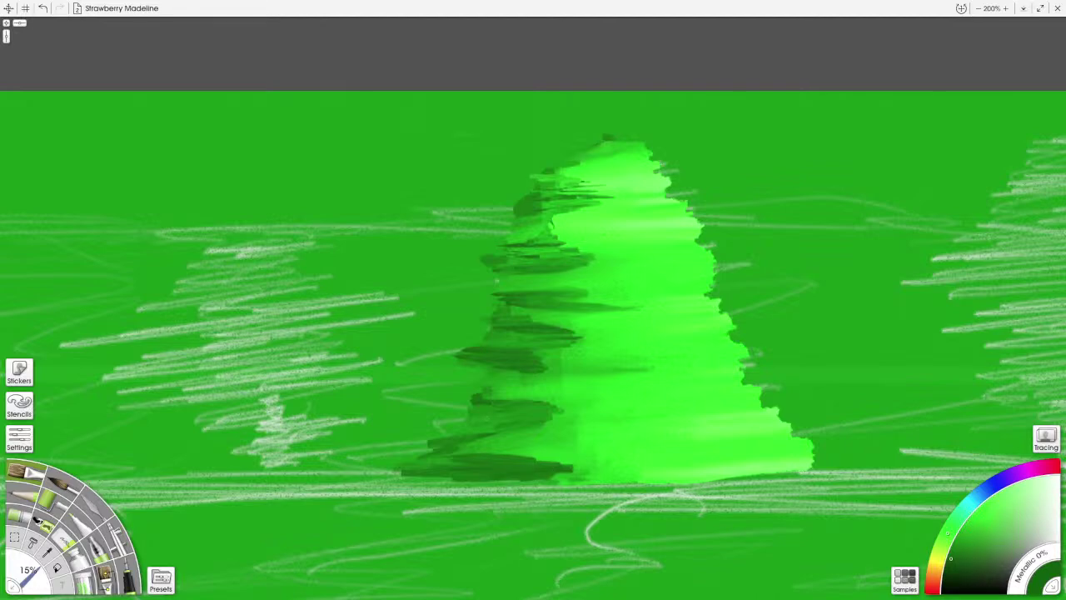
# Step: Try to blend the two uppermost dark stroke clusters on the tree with the Palette Knife at 20% and 10% size
pyautogui.click(94, 503)
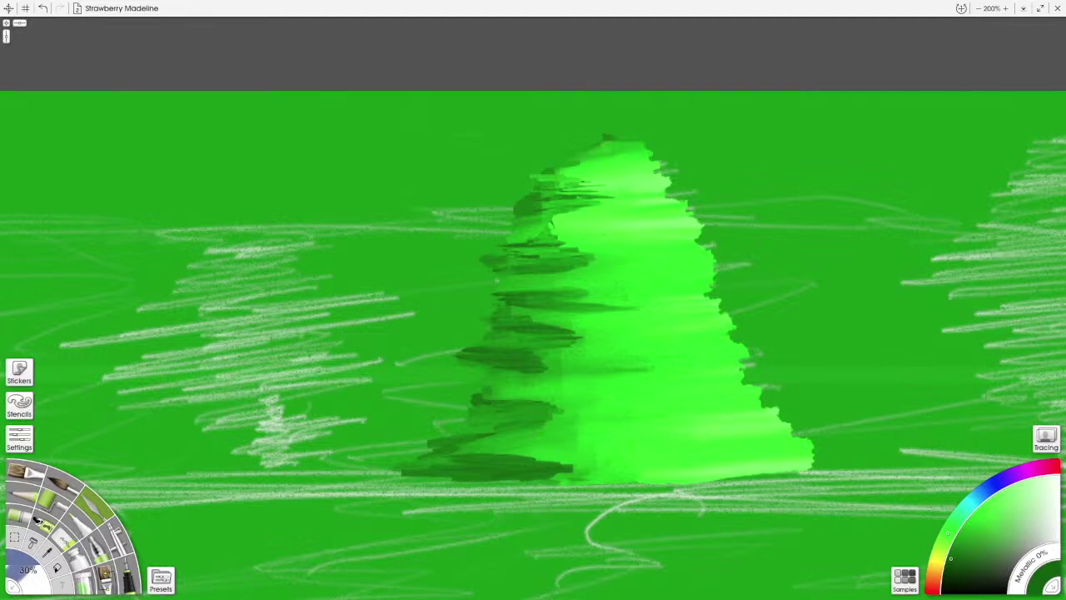
pyautogui.press('[')
pyautogui.hotkey('ctrl', '=')
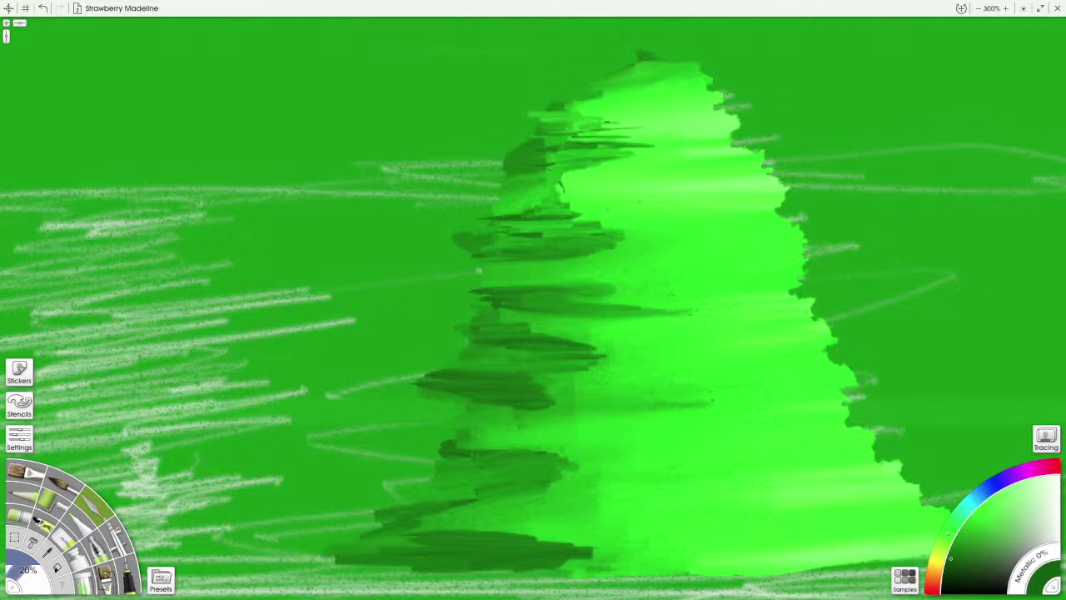
pyautogui.moveTo(552, 149)
pyautogui.mouseDown()
pyautogui.moveTo(601, 150)
pyautogui.moveTo(537, 150)
pyautogui.moveTo(613, 153)
pyautogui.moveTo(591, 142)
pyautogui.moveTo(609, 130)
pyautogui.moveTo(674, 150)
pyautogui.moveTo(539, 156)
pyautogui.moveTo(629, 169)
pyautogui.moveTo(649, 148)
pyautogui.moveTo(560, 165)
pyautogui.mouseUp()
pyautogui.moveTo(629, 150); pyautogui.dragTo(587, 157)
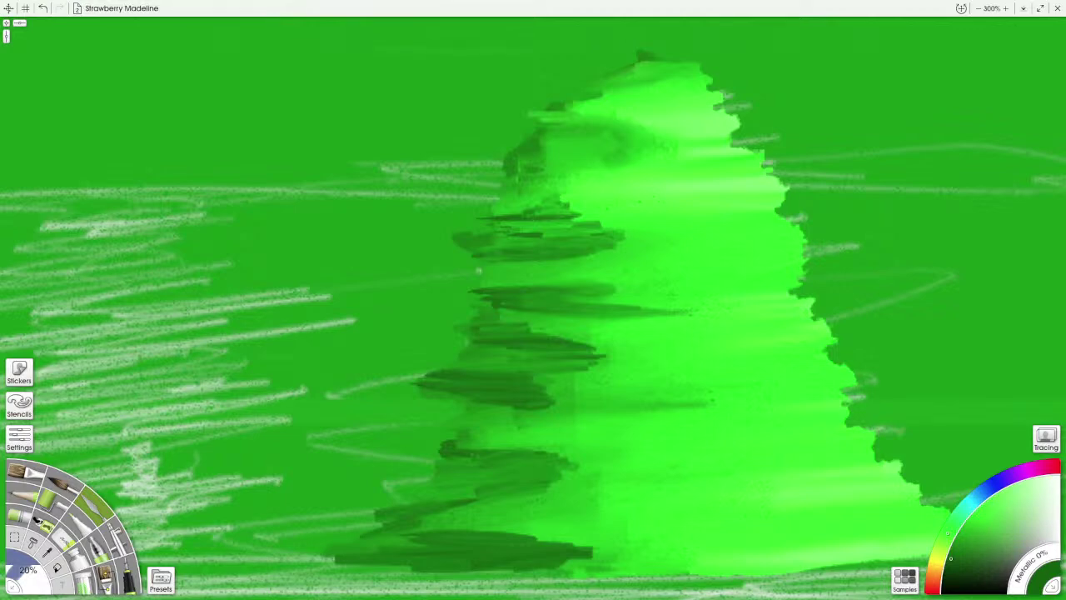
pyautogui.press('[')
pyautogui.moveTo(538, 145)
pyautogui.mouseDown()
pyautogui.moveTo(609, 151)
pyautogui.moveTo(528, 147)
pyautogui.moveTo(648, 154)
pyautogui.mouseUp()
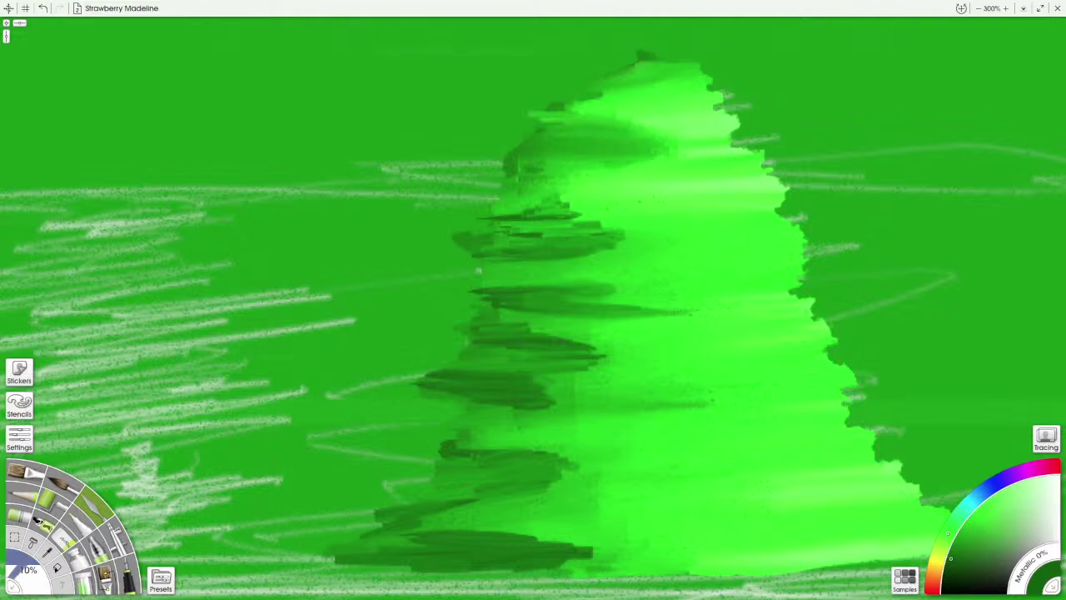
pyautogui.moveTo(510, 212)
pyautogui.mouseDown()
pyautogui.moveTo(580, 210)
pyautogui.moveTo(538, 218)
pyautogui.moveTo(608, 223)
pyautogui.moveTo(493, 231)
pyautogui.moveTo(574, 241)
pyautogui.moveTo(540, 248)
pyautogui.moveTo(593, 195)
pyautogui.moveTo(538, 207)
pyautogui.moveTo(533, 190)
pyautogui.moveTo(595, 175)
pyautogui.moveTo(574, 218)
pyautogui.moveTo(448, 247)
pyautogui.moveTo(571, 257)
pyautogui.moveTo(615, 244)
pyautogui.moveTo(589, 256)
pyautogui.mouseUp()
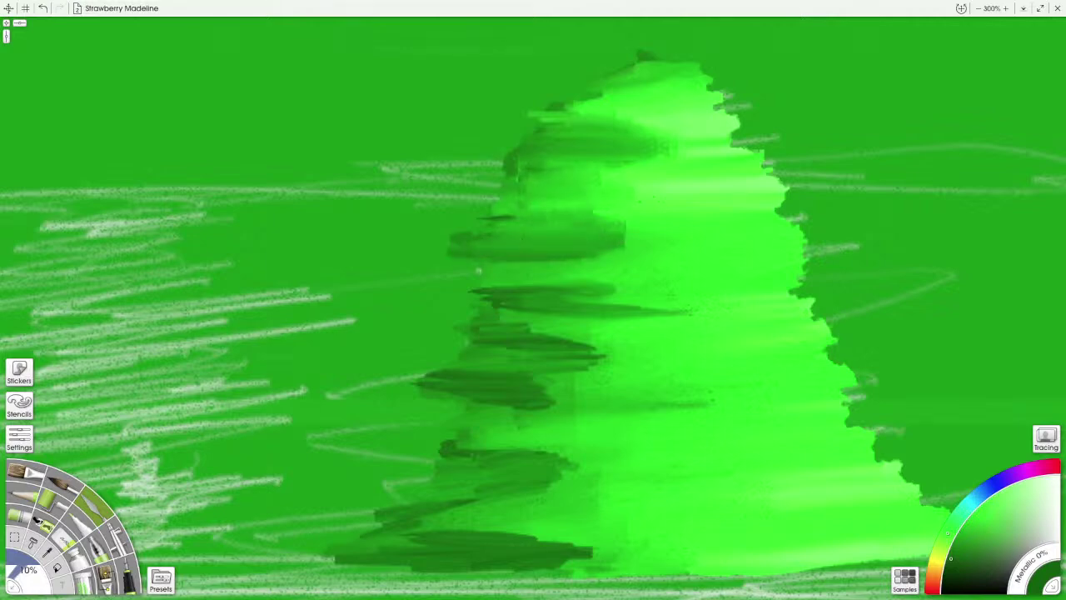
# Step: Check the tree at several zoom levels and undo all the new dark strokes and their blending
pyautogui.scroll(-4, 479, 271)
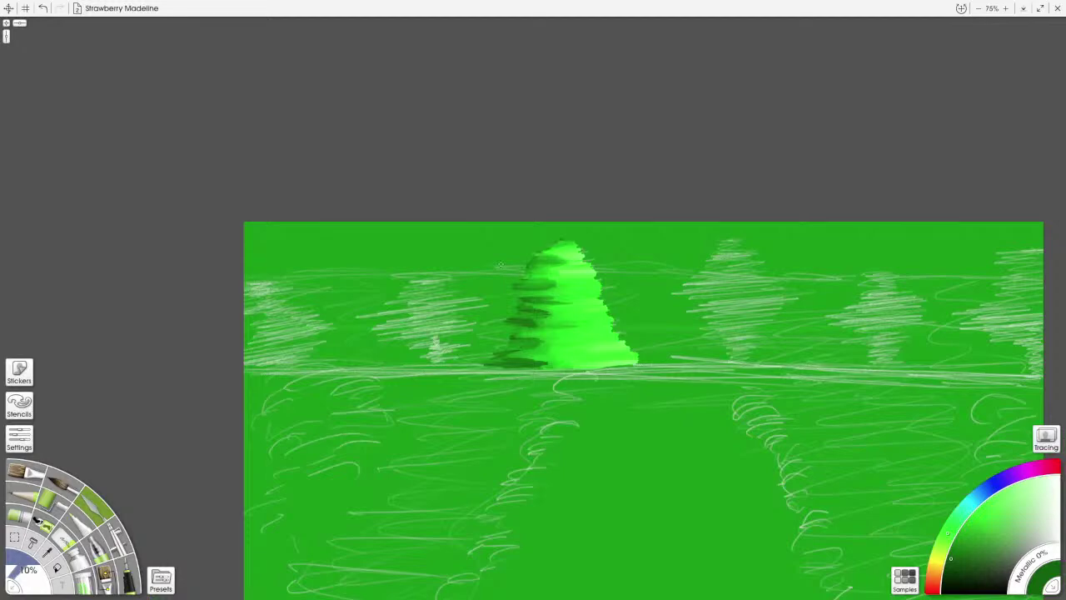
pyautogui.scroll(-1, 501, 264)
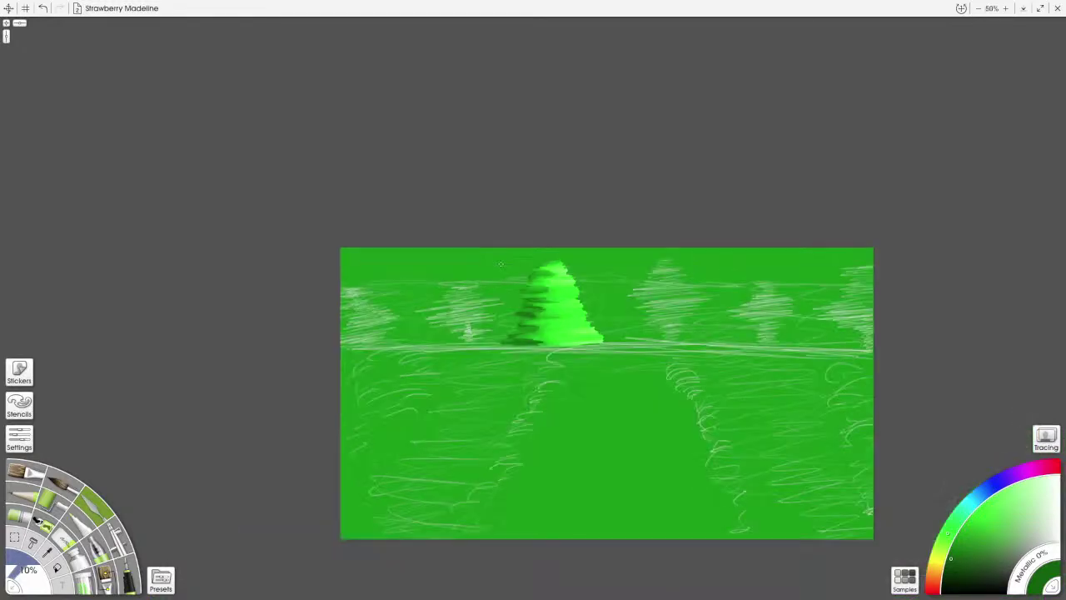
pyautogui.scroll(6, 501, 264)
pyautogui.scroll(-3, 501, 264)
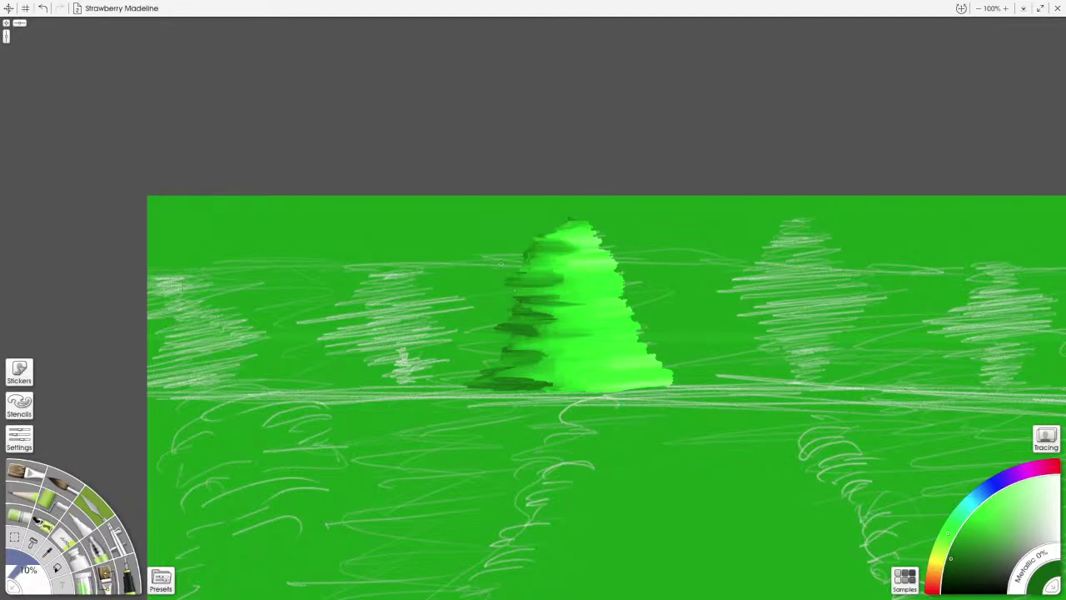
pyautogui.scroll(3, 500, 264)
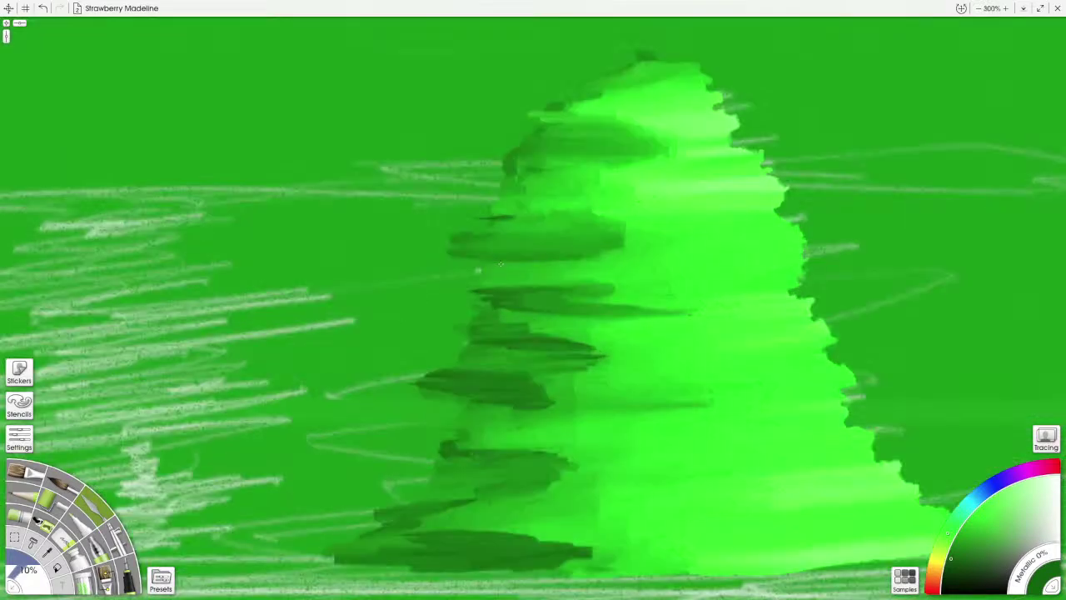
pyautogui.scroll(-1, 501, 264)
pyautogui.moveTo(500, 264)
pyautogui.mouseDown()
pyautogui.moveTo(565, 247)
pyautogui.moveTo(525, 245)
pyautogui.moveTo(583, 200)
pyautogui.moveTo(542, 195)
pyautogui.mouseUp()
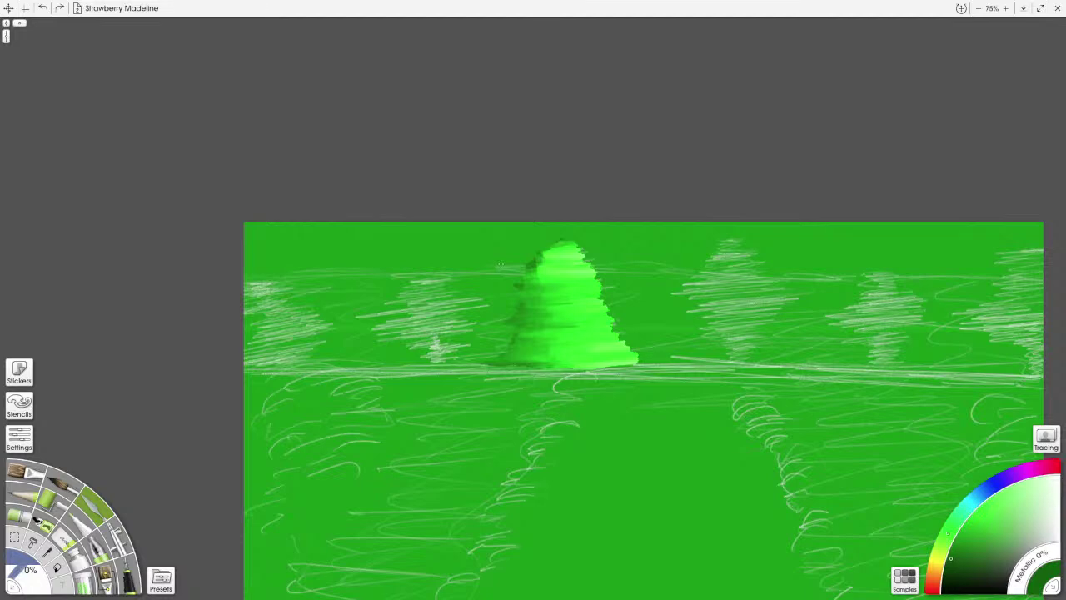
pyautogui.scroll(5, 500, 264)
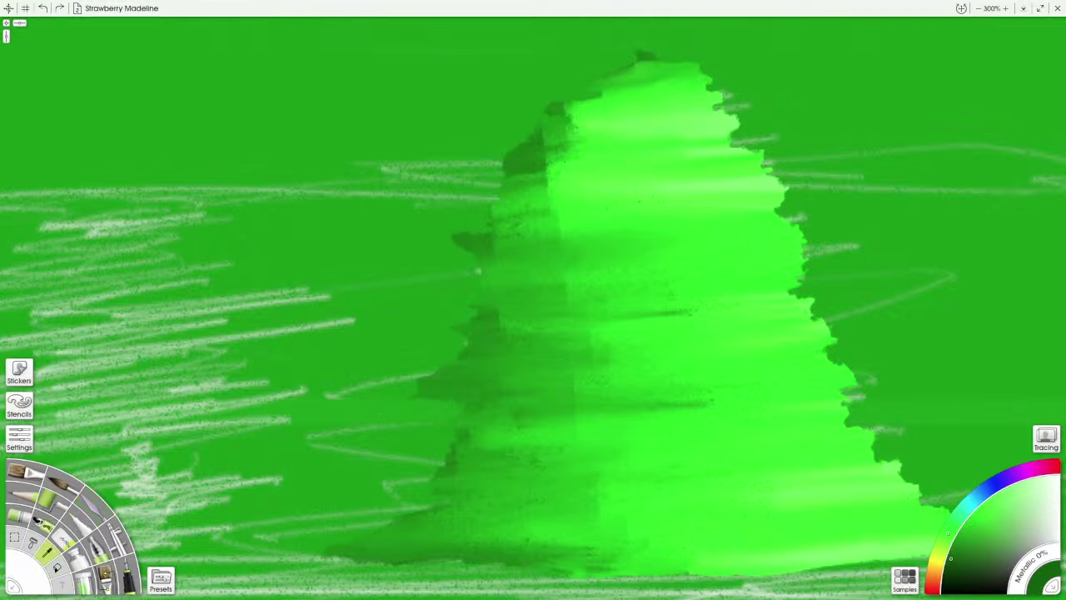
# Step: Paint a thin dark green horizontal stroke across the middle of the tree's shaded side with the Oil Brush at 15%
pyautogui.press(']')
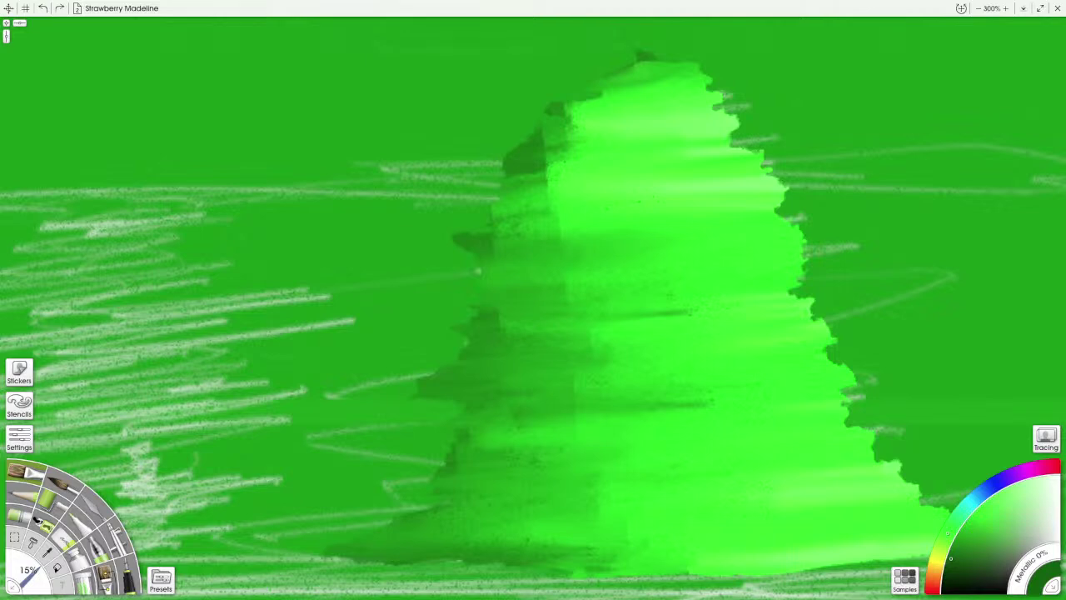
pyautogui.press(']')
pyautogui.click(290, 226)
pyautogui.hotkey('ctrl', 'z')
pyautogui.press('[')
pyautogui.moveTo(507, 320)
pyautogui.mouseDown()
pyautogui.moveTo(656, 317)
pyautogui.moveTo(613, 317)
pyautogui.mouseUp()
pyautogui.moveTo(546, 318)
pyautogui.mouseDown()
pyautogui.moveTo(506, 315)
pyautogui.moveTo(573, 315)
pyautogui.mouseUp()
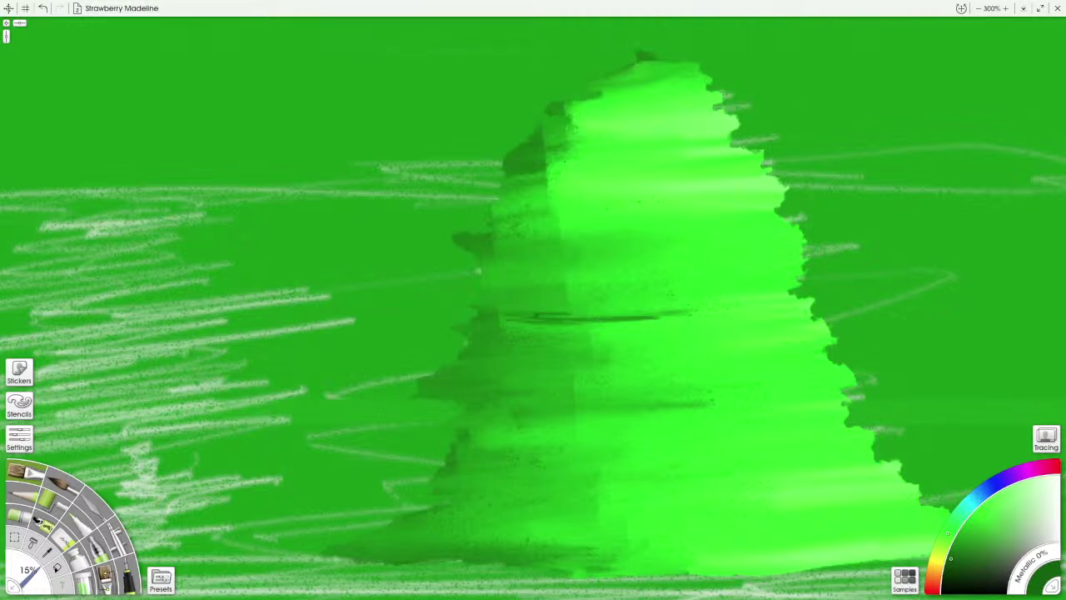
# Step: Add more thin dark horizontal strokes with the 15% Oil Brush, three across the tree's lower half and others across its upper half
pyautogui.moveTo(574, 407); pyautogui.dragTo(667, 406)
pyautogui.moveTo(576, 408)
pyautogui.mouseDown()
pyautogui.moveTo(464, 405)
pyautogui.moveTo(557, 408)
pyautogui.moveTo(504, 408)
pyautogui.mouseUp()
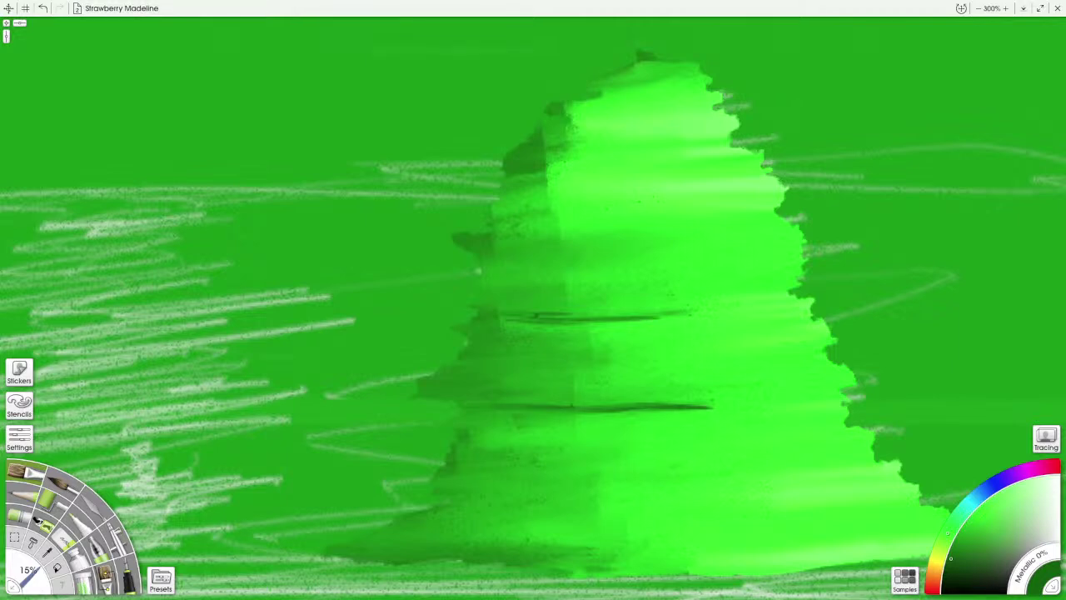
pyautogui.moveTo(638, 481)
pyautogui.mouseDown()
pyautogui.moveTo(599, 479)
pyautogui.moveTo(702, 478)
pyautogui.moveTo(487, 483)
pyautogui.mouseUp()
pyautogui.moveTo(617, 483); pyautogui.dragTo(493, 481)
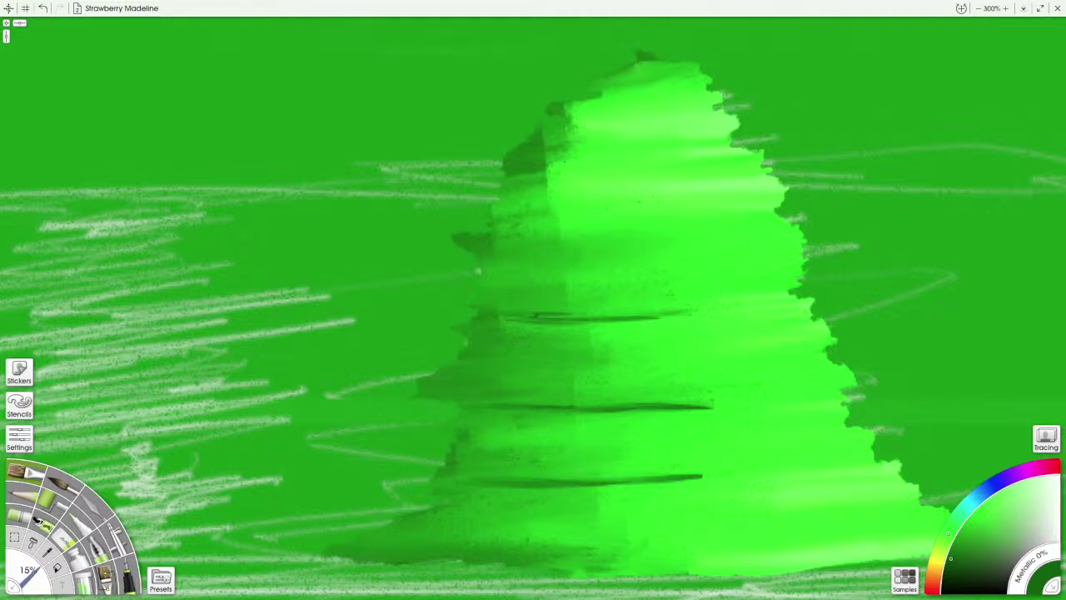
pyautogui.moveTo(613, 456)
pyautogui.mouseDown()
pyautogui.moveTo(508, 458)
pyautogui.moveTo(596, 457)
pyautogui.mouseUp()
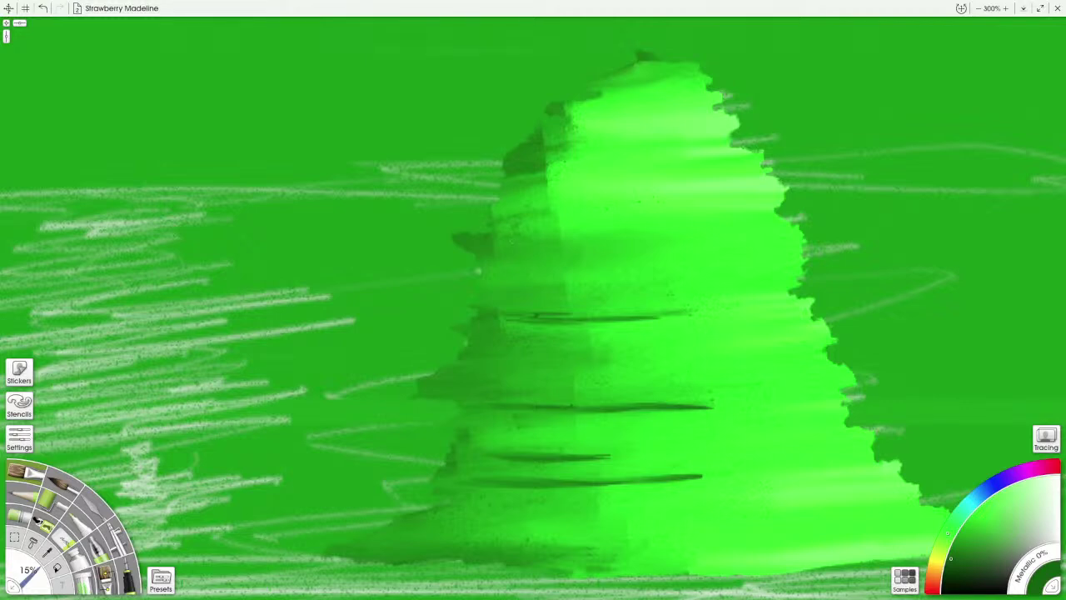
pyautogui.moveTo(580, 237)
pyautogui.mouseDown()
pyautogui.moveTo(513, 236)
pyautogui.moveTo(637, 233)
pyautogui.moveTo(543, 236)
pyautogui.moveTo(616, 239)
pyautogui.moveTo(588, 242)
pyautogui.moveTo(621, 250)
pyautogui.moveTo(565, 264)
pyautogui.moveTo(609, 250)
pyautogui.moveTo(595, 237)
pyautogui.moveTo(612, 256)
pyautogui.moveTo(586, 263)
pyautogui.moveTo(632, 250)
pyautogui.moveTo(589, 231)
pyautogui.mouseUp()
pyautogui.moveTo(549, 150)
pyautogui.mouseDown()
pyautogui.moveTo(606, 149)
pyautogui.moveTo(555, 147)
pyautogui.moveTo(583, 143)
pyautogui.moveTo(573, 135)
pyautogui.mouseUp()
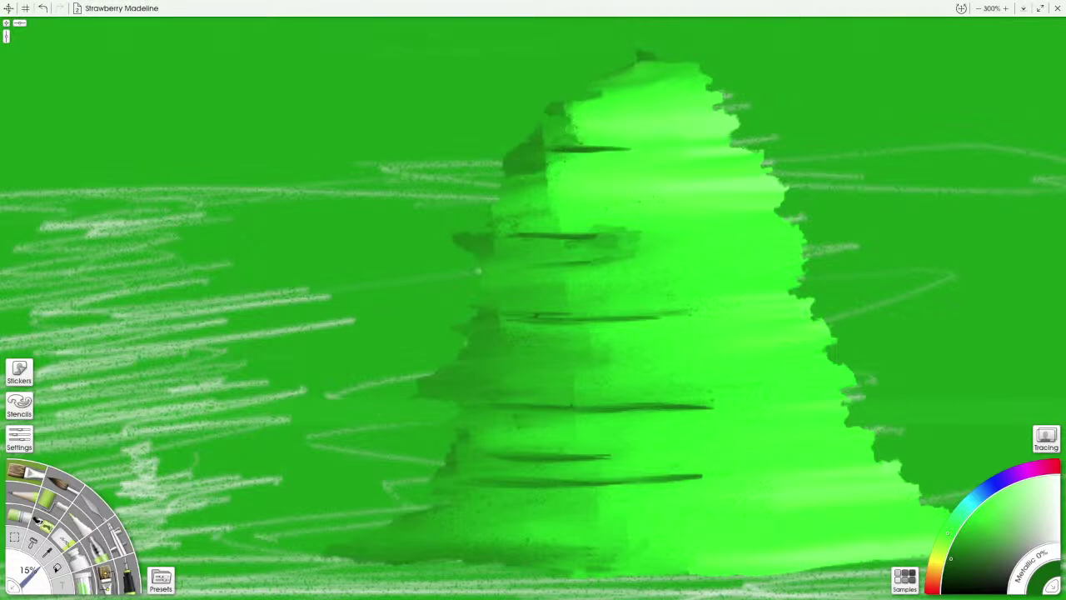
# Step: Soften and extend the uppermost dark stroke on the tree with the Palette Knife at 5% size
pyautogui.press('[')
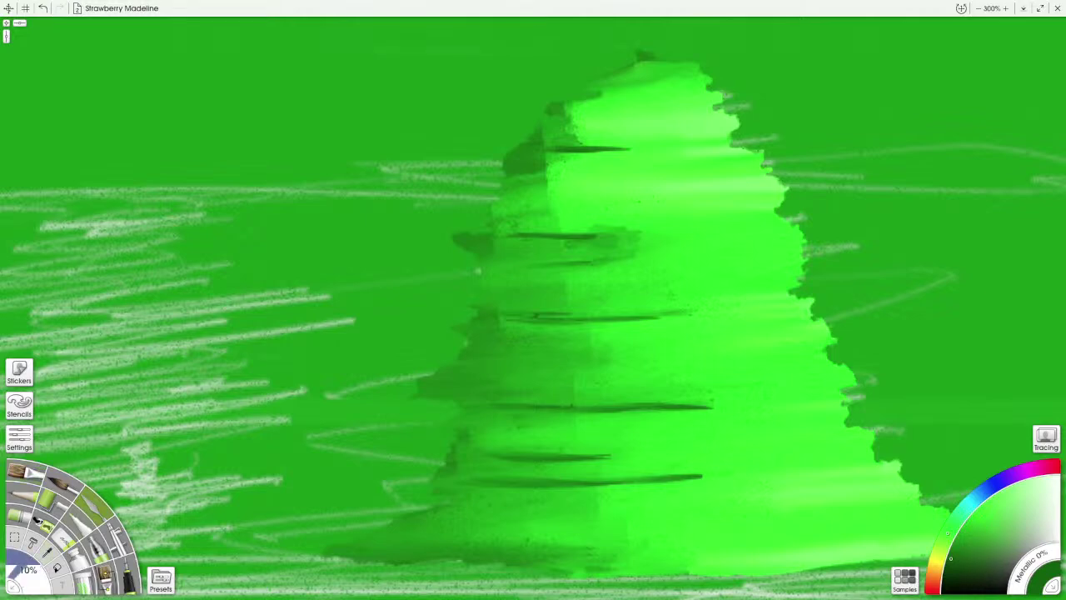
pyautogui.press('[')
pyautogui.moveTo(577, 149); pyautogui.dragTo(652, 150)
pyautogui.moveTo(585, 150); pyautogui.dragTo(521, 153)
pyautogui.moveTo(603, 149); pyautogui.dragTo(652, 148)
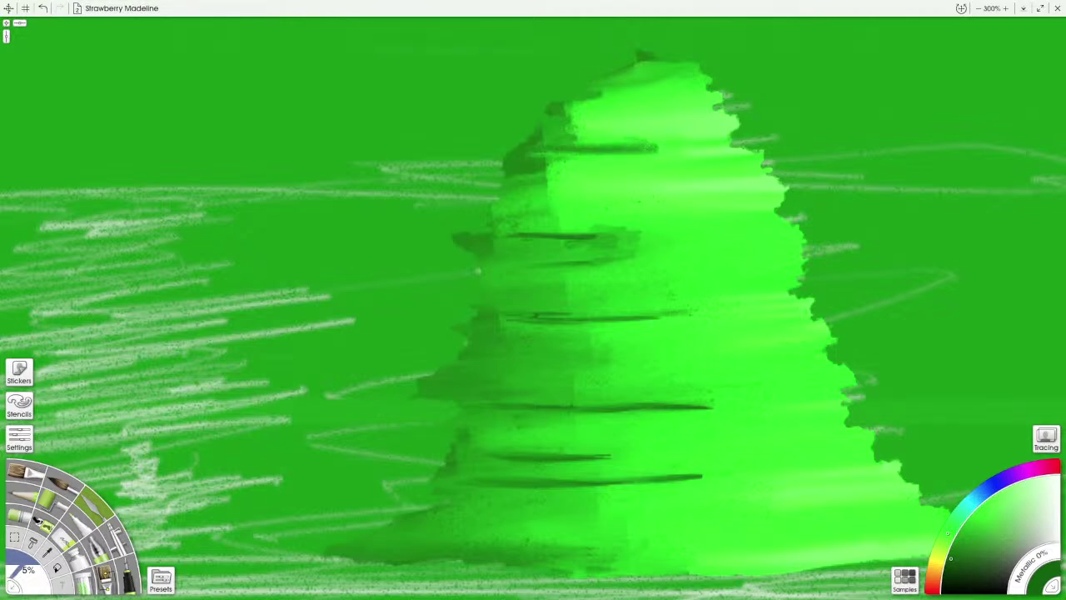
pyautogui.moveTo(570, 148); pyautogui.dragTo(660, 151)
# Step: Smear the second dark stroke from the tree's top outward to both sides with the 5% Palette Knife
pyautogui.moveTo(553, 236)
pyautogui.mouseDown()
pyautogui.moveTo(655, 232)
pyautogui.moveTo(573, 234)
pyautogui.mouseUp()
pyautogui.moveTo(638, 234); pyautogui.dragTo(675, 232)
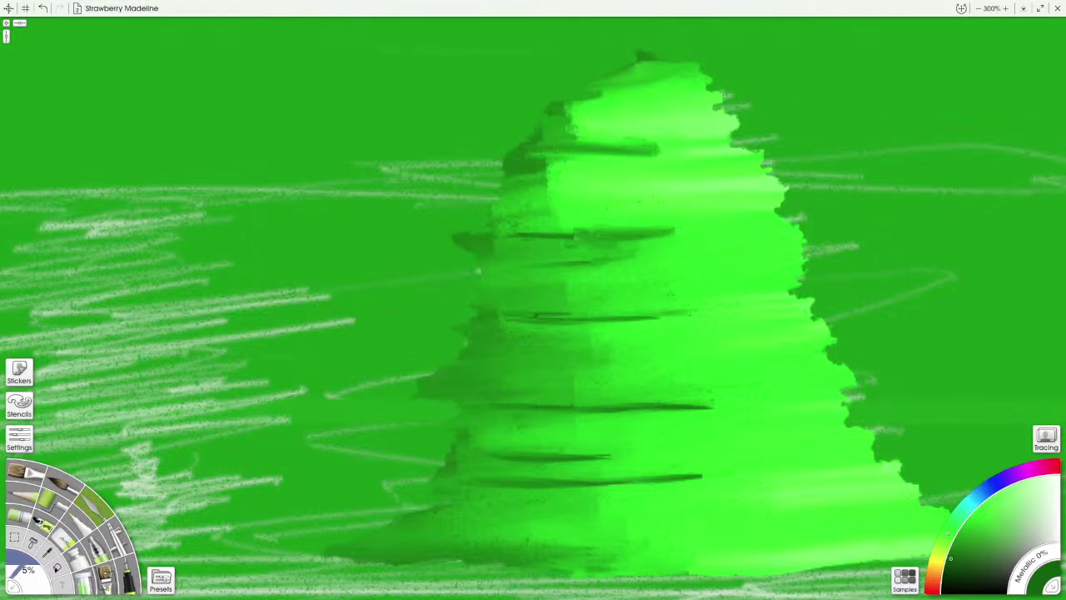
pyautogui.moveTo(573, 233); pyautogui.dragTo(505, 231)
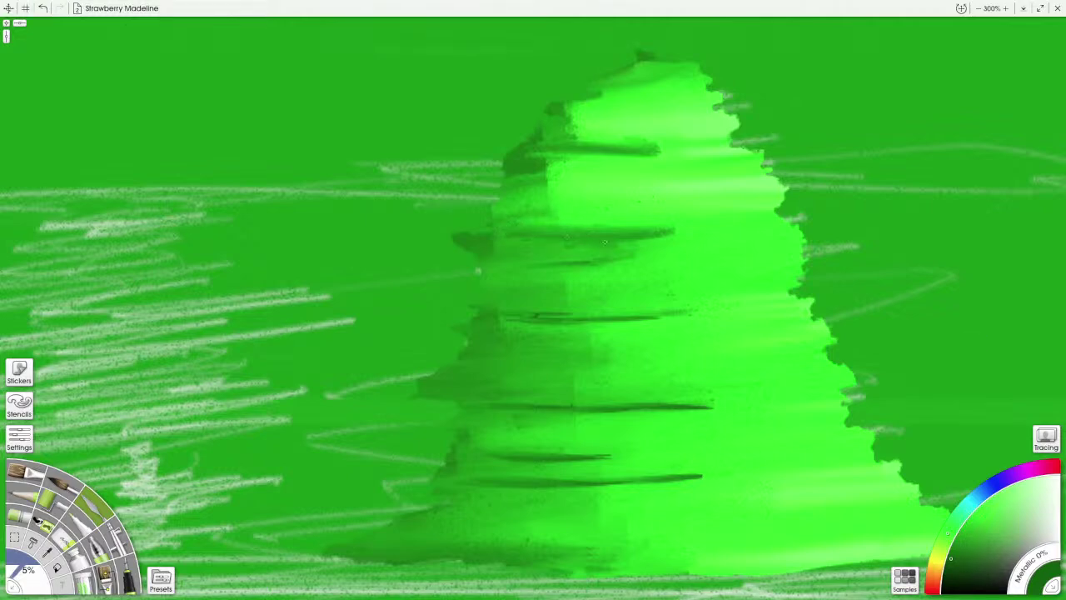
# Step: Soften and widen the second and third dark strokes from the tree's top with the 5% Palette Knife
pyautogui.moveTo(604, 241); pyautogui.dragTo(669, 236)
pyautogui.moveTo(539, 315)
pyautogui.mouseDown()
pyautogui.moveTo(672, 315)
pyautogui.moveTo(586, 324)
pyautogui.mouseUp()
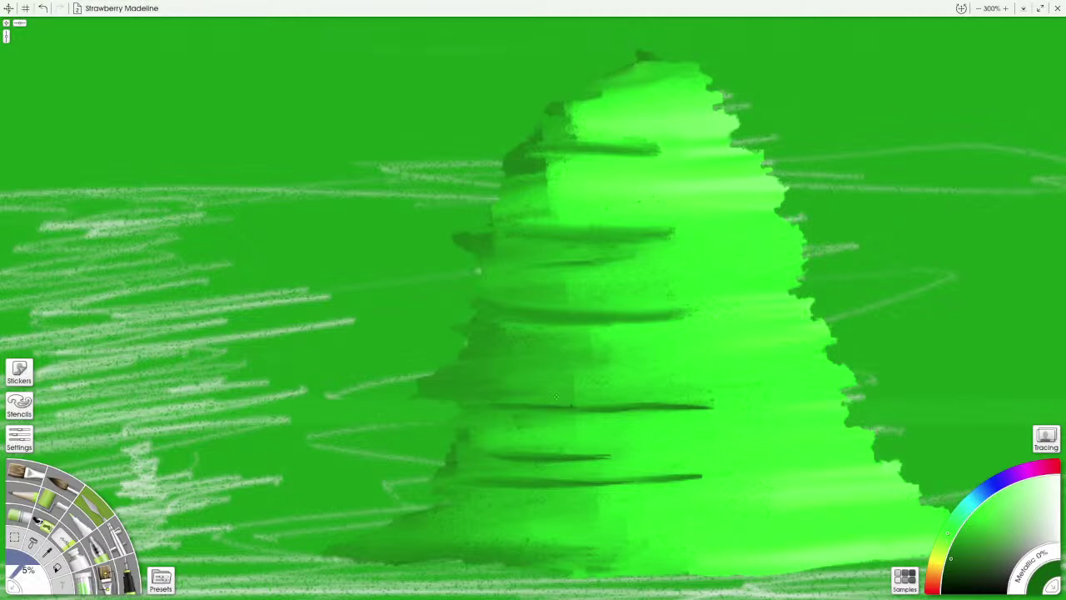
pyautogui.scroll(-4, 533, 300)
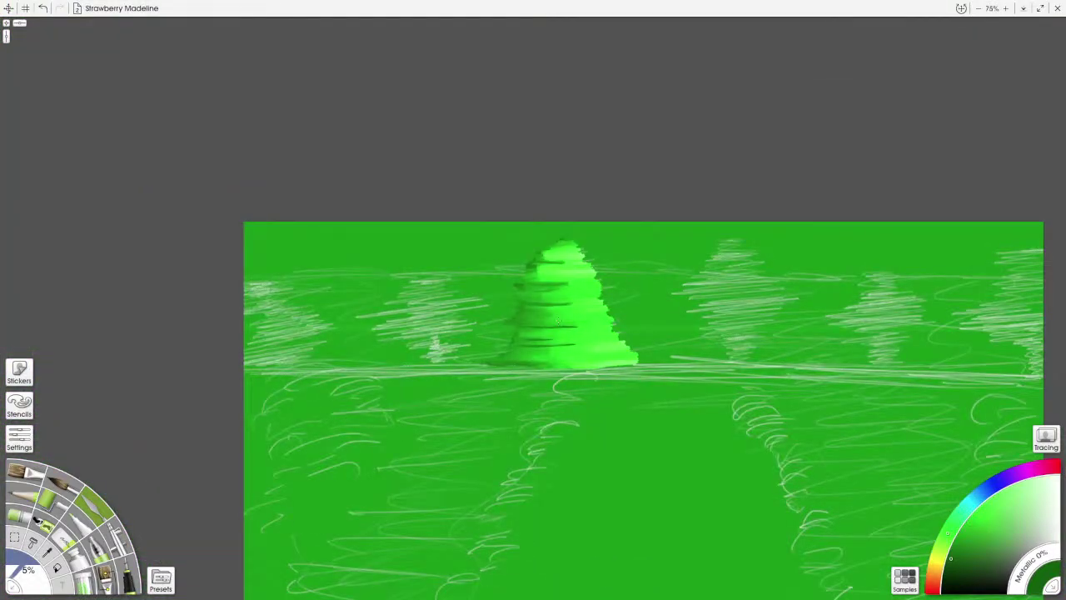
pyautogui.scroll(5, 558, 321)
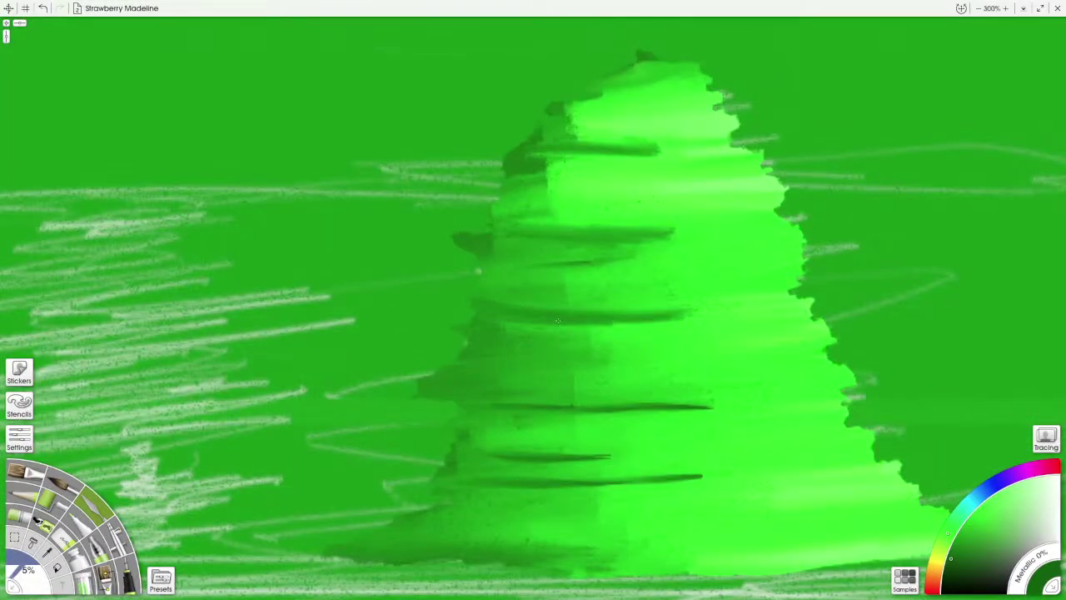
# Step: Smear the tree's upper shaded edge around the first and second dark strokes into slanted, ragged branch tips with the 5% Palette Knife
pyautogui.moveTo(559, 320); pyautogui.dragTo(563, 370)
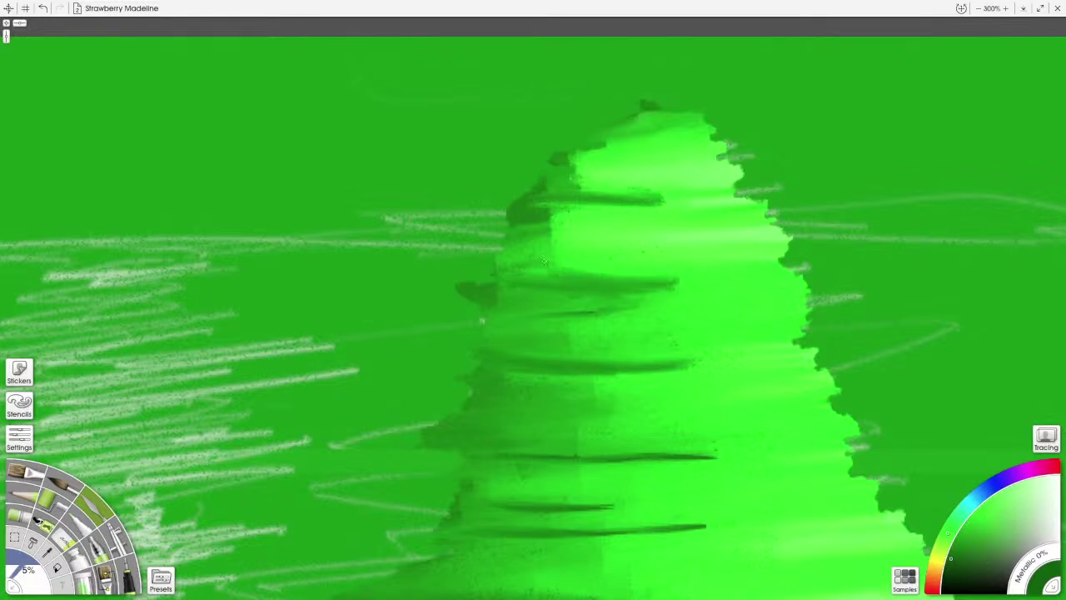
pyautogui.moveTo(545, 258)
pyautogui.mouseDown()
pyautogui.moveTo(631, 276)
pyautogui.moveTo(557, 264)
pyautogui.moveTo(576, 283)
pyautogui.mouseUp()
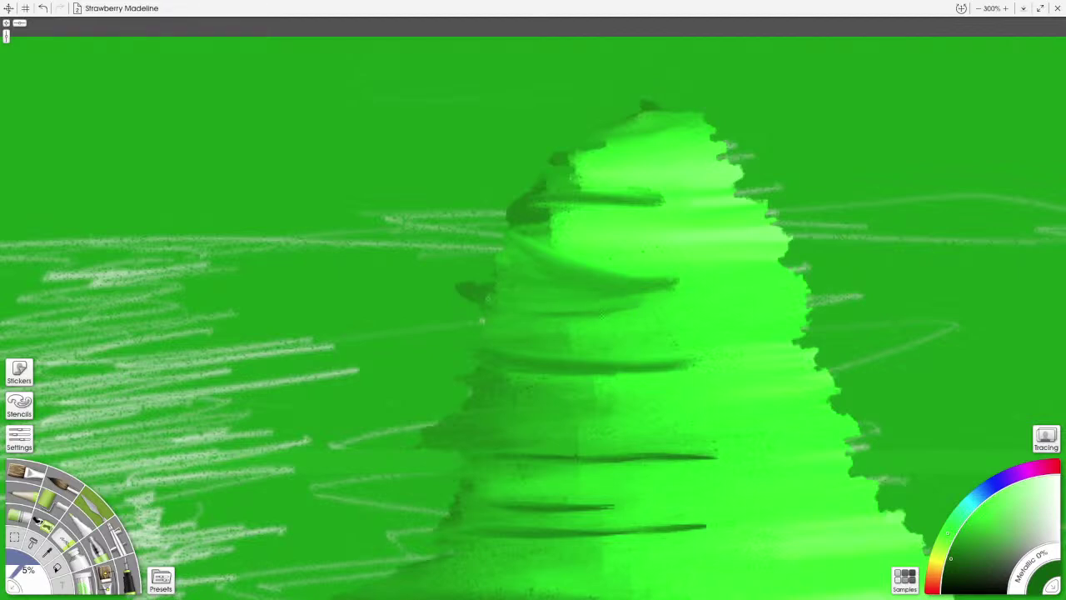
pyautogui.moveTo(463, 285)
pyautogui.mouseDown()
pyautogui.moveTo(621, 315)
pyautogui.moveTo(508, 296)
pyautogui.mouseUp()
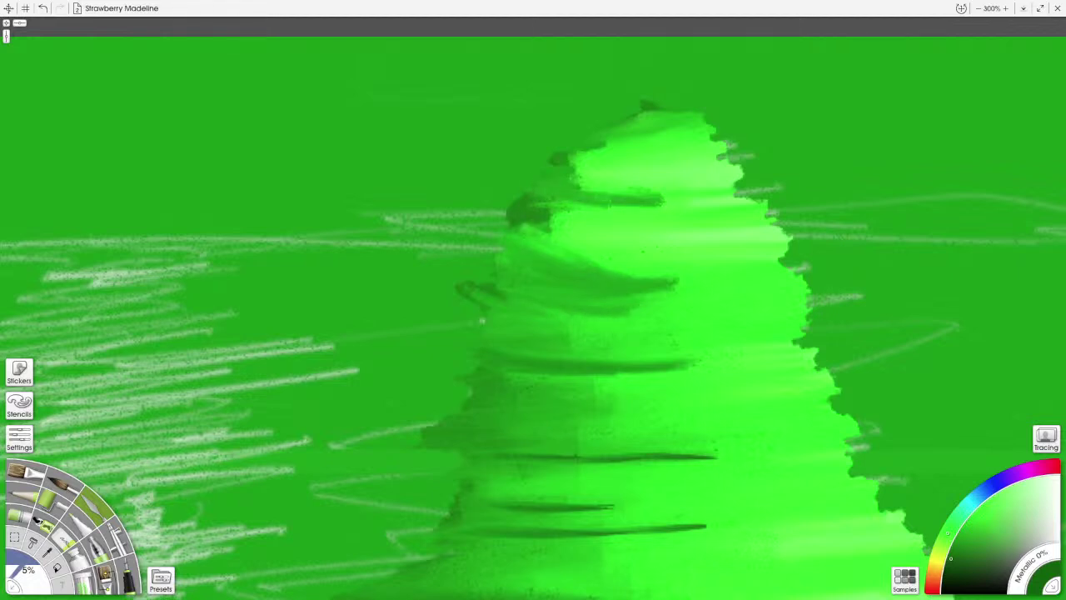
pyautogui.moveTo(535, 190)
pyautogui.mouseDown()
pyautogui.moveTo(568, 208)
pyautogui.moveTo(552, 223)
pyautogui.moveTo(501, 214)
pyautogui.moveTo(515, 204)
pyautogui.moveTo(504, 209)
pyautogui.moveTo(533, 221)
pyautogui.moveTo(560, 215)
pyautogui.moveTo(541, 225)
pyautogui.moveTo(558, 218)
pyautogui.moveTo(531, 217)
pyautogui.mouseUp()
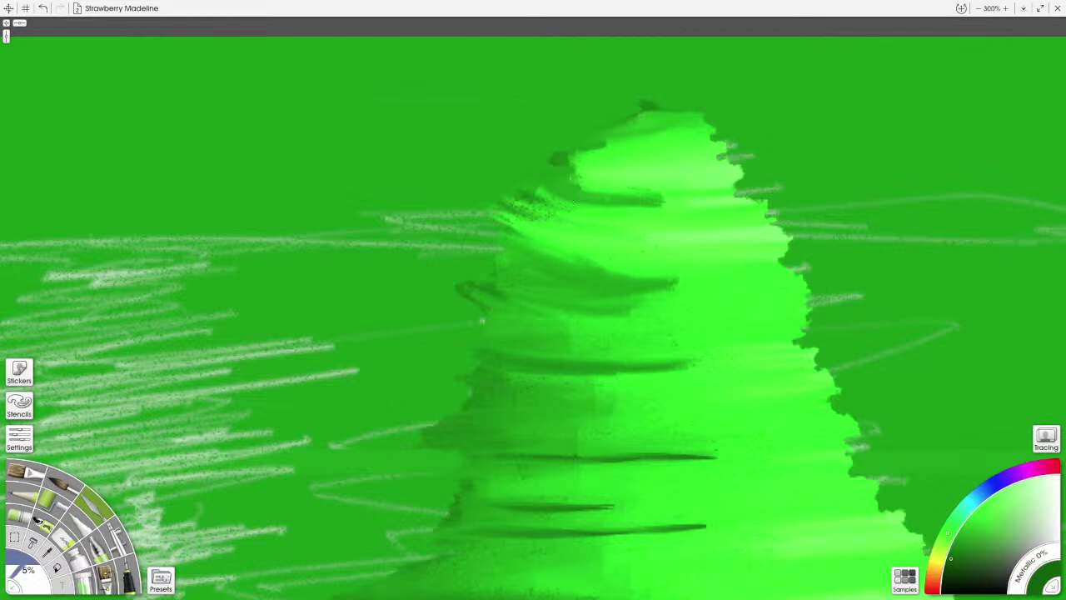
pyautogui.moveTo(665, 201)
pyautogui.mouseDown()
pyautogui.moveTo(530, 193)
pyautogui.moveTo(633, 197)
pyautogui.moveTo(504, 172)
pyautogui.moveTo(579, 200)
pyautogui.moveTo(543, 174)
pyautogui.mouseUp()
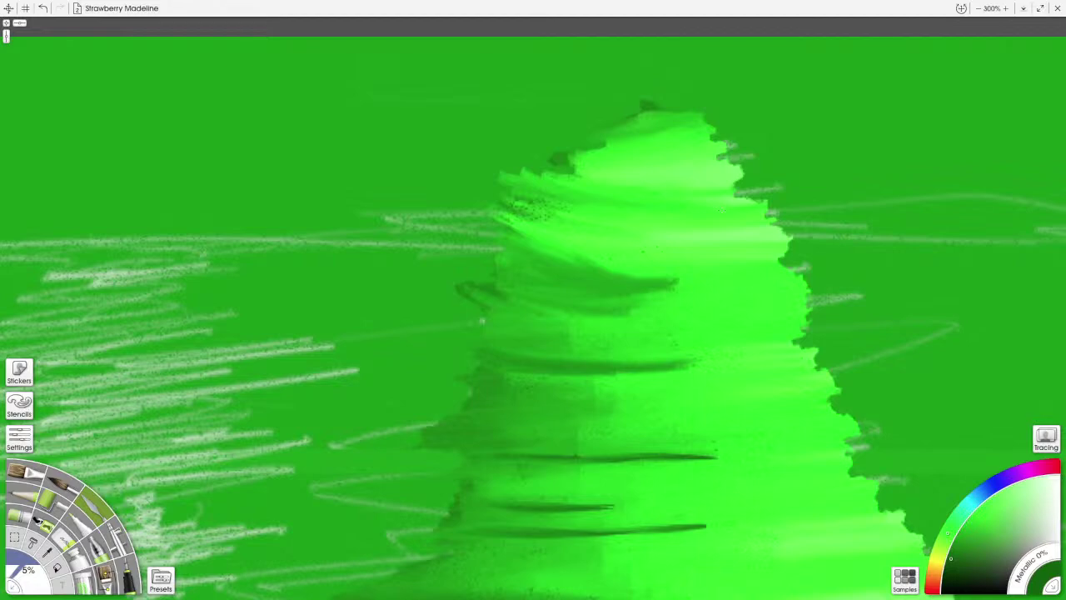
# Step: Smear the area between the second and third dark strokes into curved, downward-sloping streaks with the 5% Palette Knife
pyautogui.scroll(-5, 721, 210)
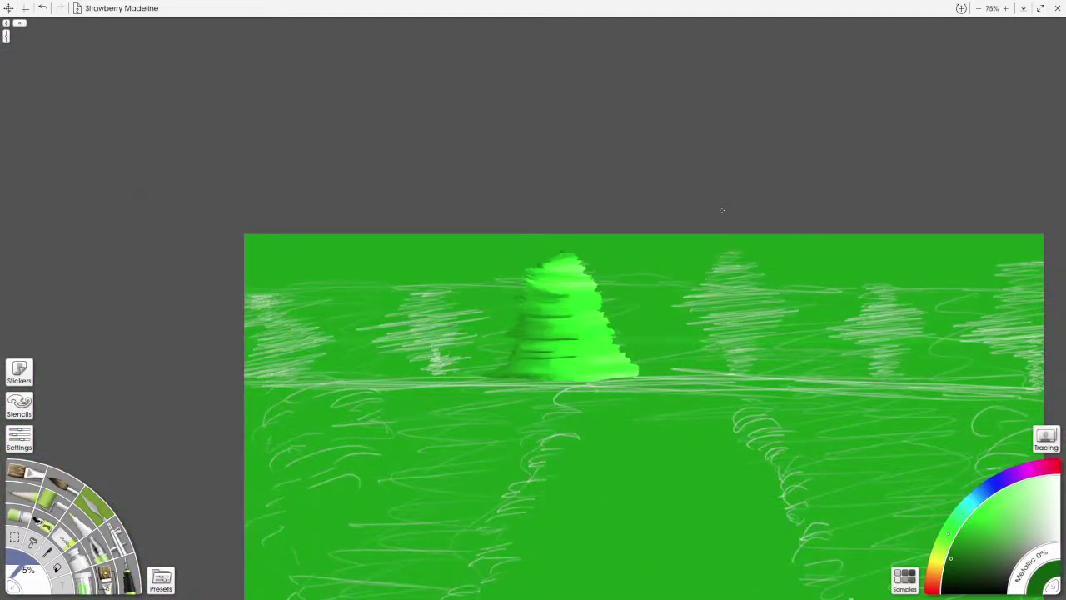
pyautogui.scroll(1, 721, 210)
pyautogui.scroll(3, 721, 210)
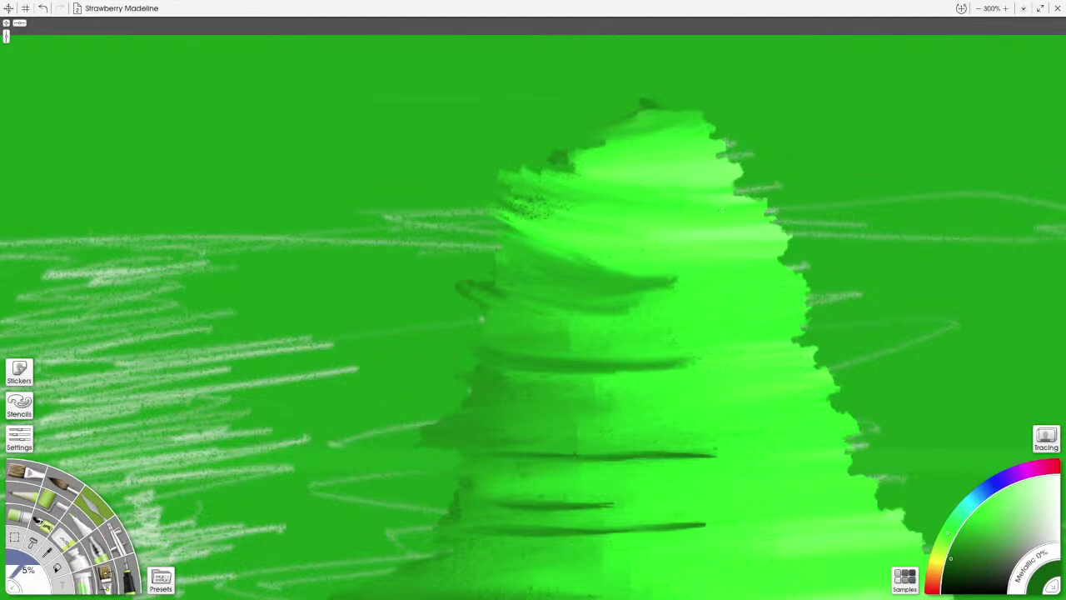
pyautogui.scroll(1, 721, 210)
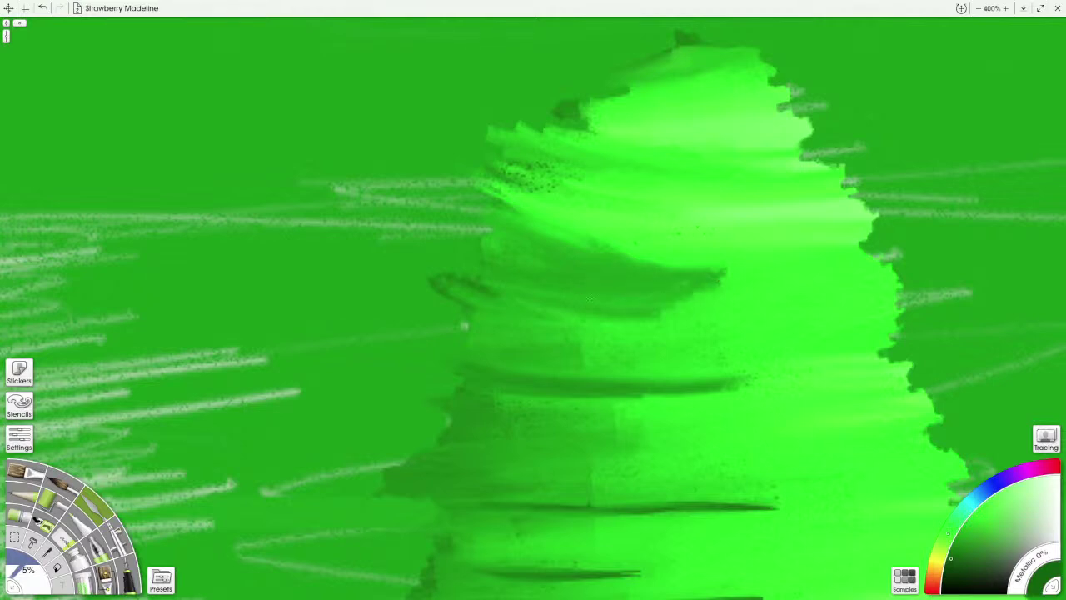
pyautogui.moveTo(506, 288)
pyautogui.mouseDown()
pyautogui.moveTo(469, 284)
pyautogui.moveTo(449, 295)
pyautogui.moveTo(658, 326)
pyautogui.mouseUp()
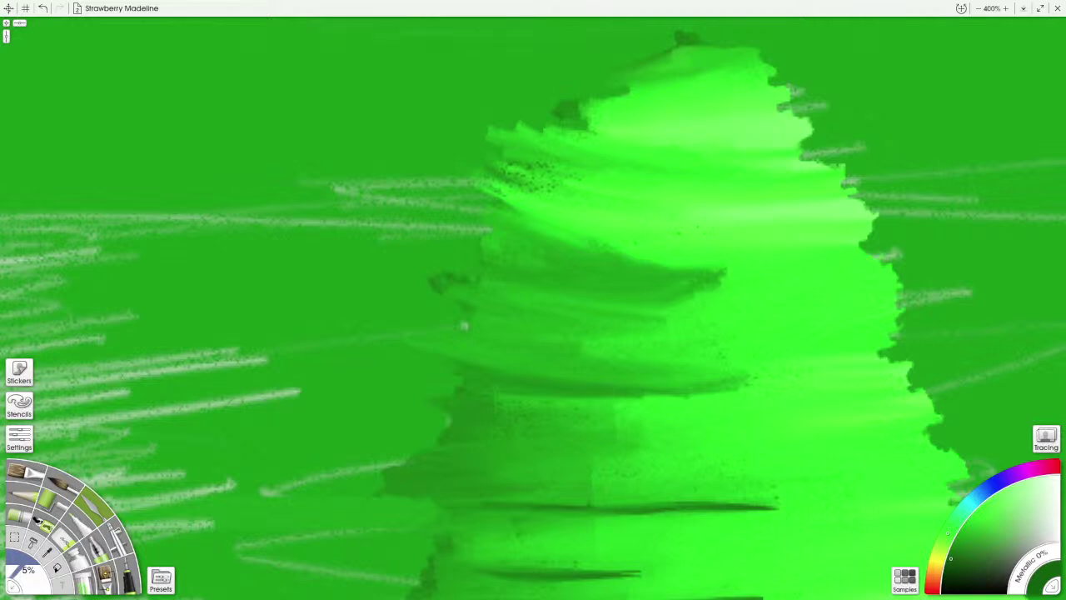
# Step: Set the Palette Knife size to 10% and blend the fourth dark stroke from the tree's top along its length
pyautogui.press(']')
pyautogui.moveTo(447, 588); pyautogui.dragTo(408, 470)
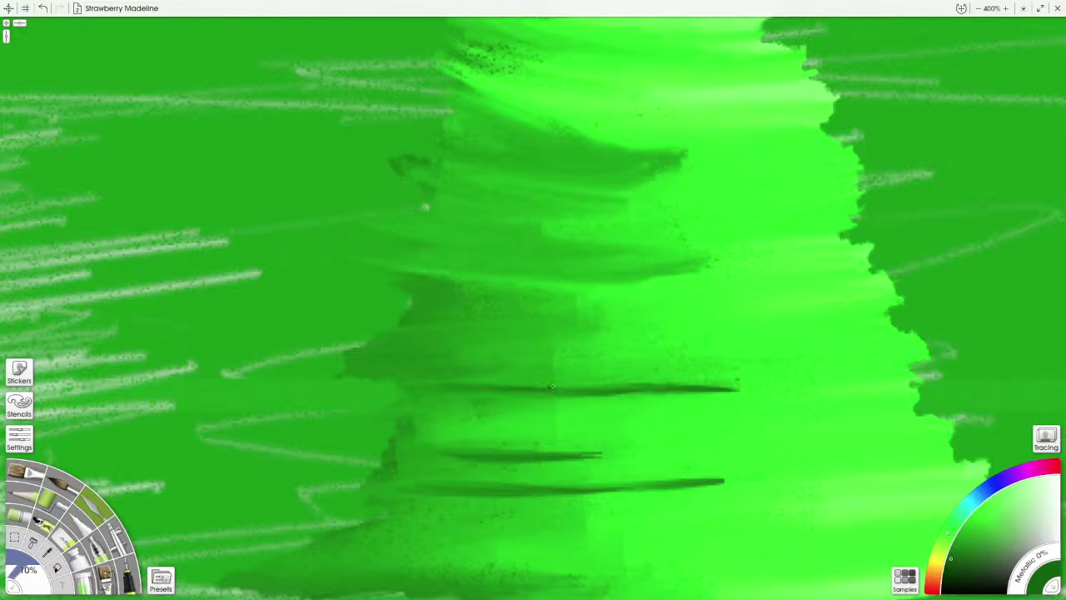
pyautogui.moveTo(560, 391); pyautogui.dragTo(728, 384)
pyautogui.moveTo(633, 378); pyautogui.dragTo(736, 381)
pyautogui.moveTo(552, 390); pyautogui.dragTo(738, 389)
pyautogui.moveTo(511, 389); pyautogui.dragTo(624, 389)
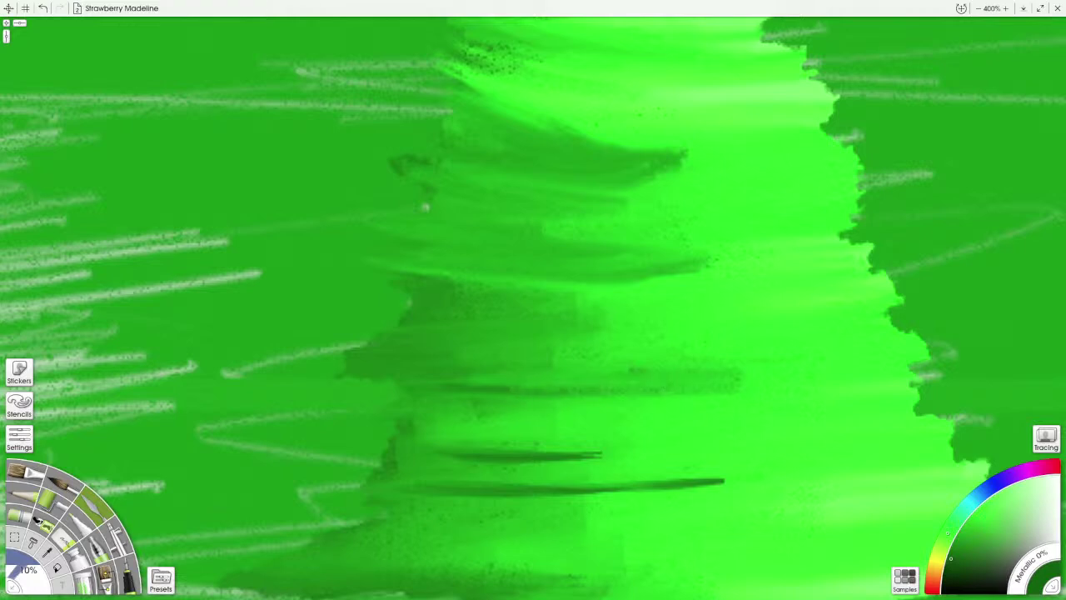
pyautogui.moveTo(557, 394); pyautogui.dragTo(645, 392)
pyautogui.moveTo(503, 390); pyautogui.dragTo(743, 387)
# Step: Pull lighter green across the shaded side just above the fourth dark stroke and out past the tree's edge
pyautogui.moveTo(650, 365)
pyautogui.mouseDown()
pyautogui.moveTo(466, 385)
pyautogui.moveTo(392, 380)
pyautogui.moveTo(325, 350)
pyautogui.mouseUp()
pyautogui.moveTo(508, 366)
pyautogui.mouseDown()
pyautogui.moveTo(407, 361)
pyautogui.moveTo(350, 340)
pyautogui.moveTo(628, 361)
pyautogui.moveTo(350, 343)
pyautogui.mouseUp()
pyautogui.moveTo(614, 346); pyautogui.dragTo(414, 343)
pyautogui.moveTo(600, 330)
pyautogui.mouseDown()
pyautogui.moveTo(417, 342)
pyautogui.moveTo(454, 335)
pyautogui.moveTo(325, 375)
pyautogui.mouseUp()
pyautogui.moveTo(433, 350)
pyautogui.mouseDown()
pyautogui.moveTo(327, 356)
pyautogui.moveTo(353, 335)
pyautogui.moveTo(329, 339)
pyautogui.moveTo(321, 309)
pyautogui.mouseUp()
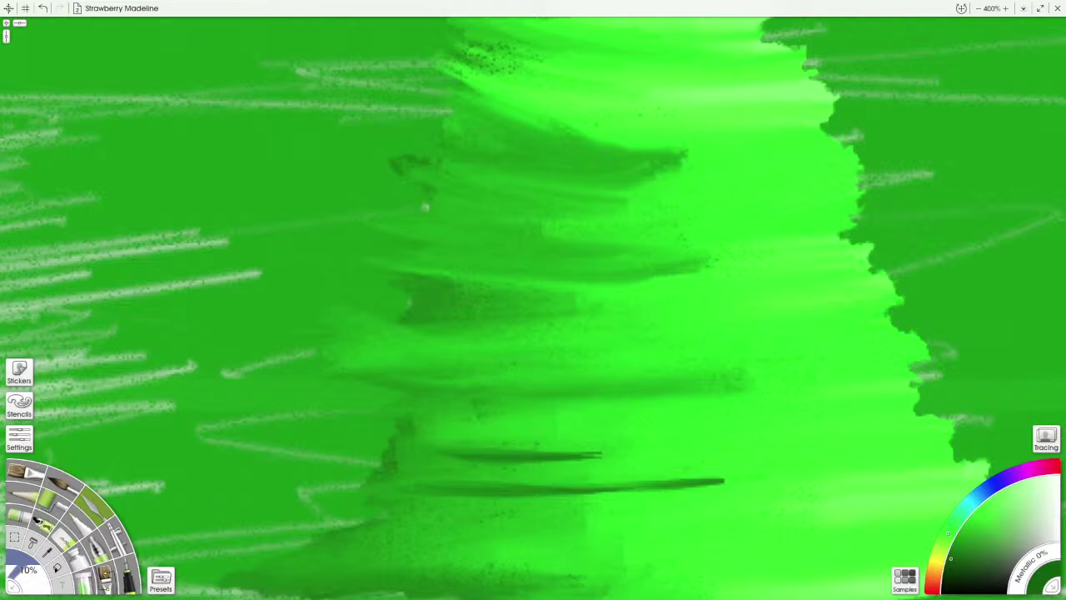
# Step: Drag light green over the third dark stroke and outward past the shaded edge to form a bright branch layer
pyautogui.moveTo(654, 279); pyautogui.dragTo(510, 270)
pyautogui.moveTo(693, 272); pyautogui.dragTo(525, 262)
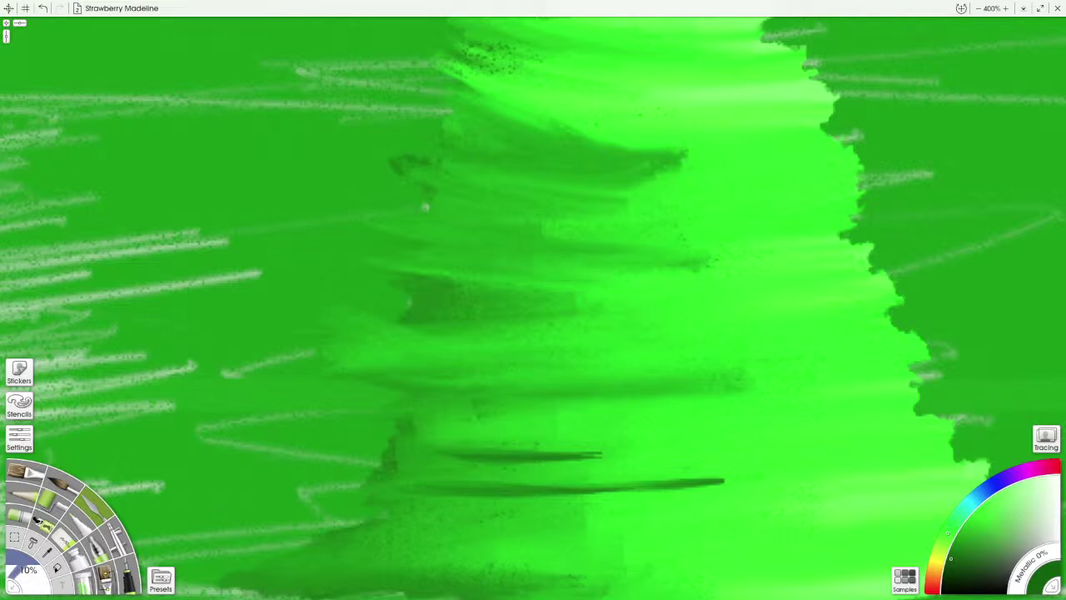
pyautogui.moveTo(707, 269)
pyautogui.mouseDown()
pyautogui.moveTo(467, 267)
pyautogui.moveTo(489, 255)
pyautogui.mouseUp()
pyautogui.moveTo(581, 249); pyautogui.dragTo(475, 244)
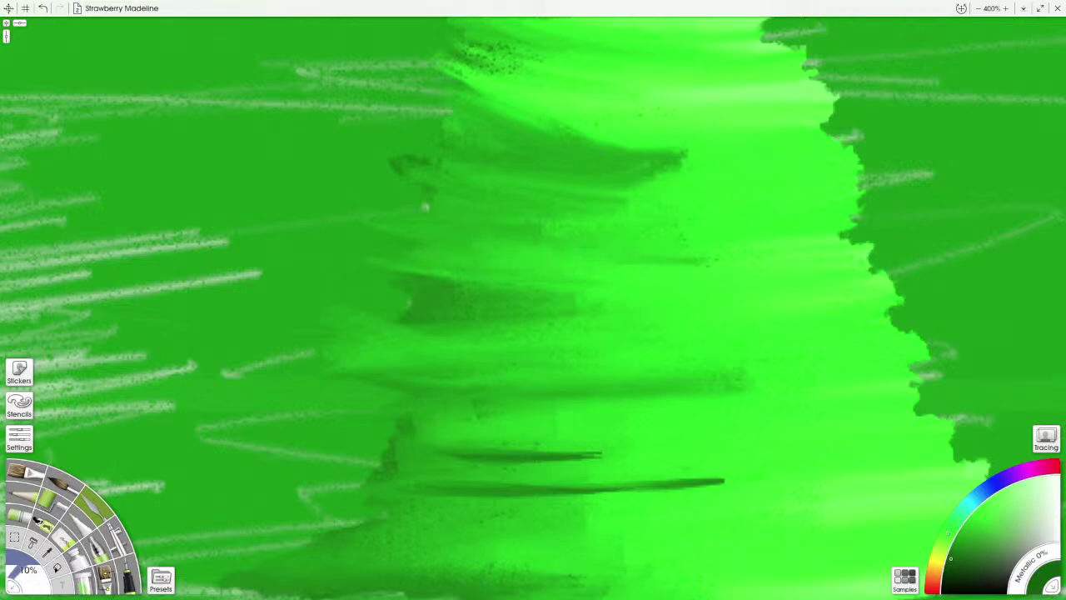
pyautogui.moveTo(580, 244)
pyautogui.mouseDown()
pyautogui.moveTo(460, 248)
pyautogui.moveTo(420, 237)
pyautogui.mouseUp()
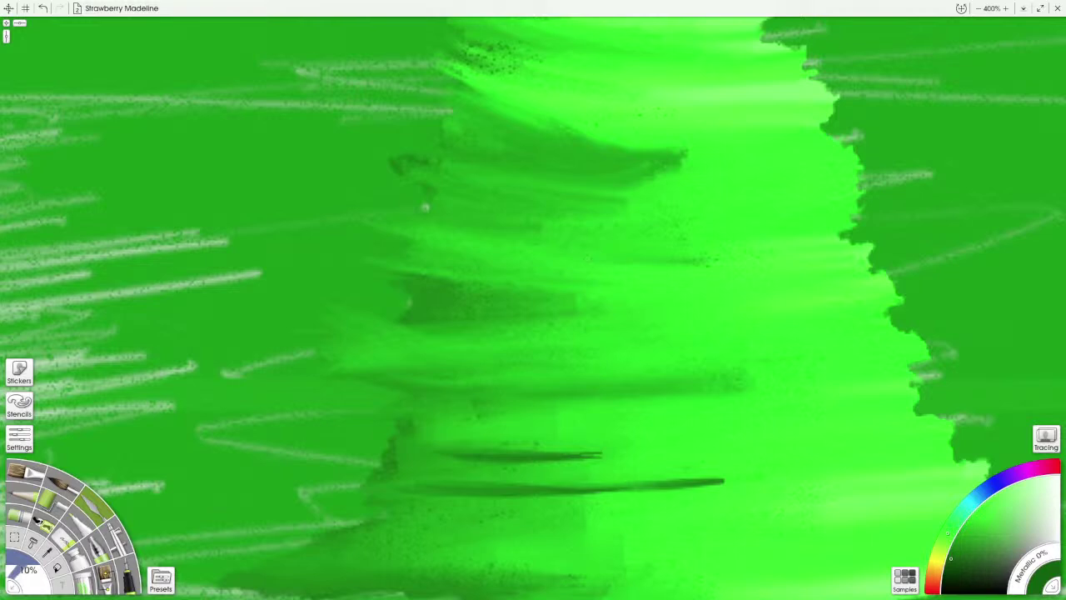
pyautogui.moveTo(545, 263); pyautogui.dragTo(406, 247)
pyautogui.moveTo(508, 245); pyautogui.dragTo(400, 235)
pyautogui.moveTo(492, 262)
pyautogui.mouseDown()
pyautogui.moveTo(388, 253)
pyautogui.moveTo(400, 247)
pyautogui.moveTo(322, 259)
pyautogui.mouseUp()
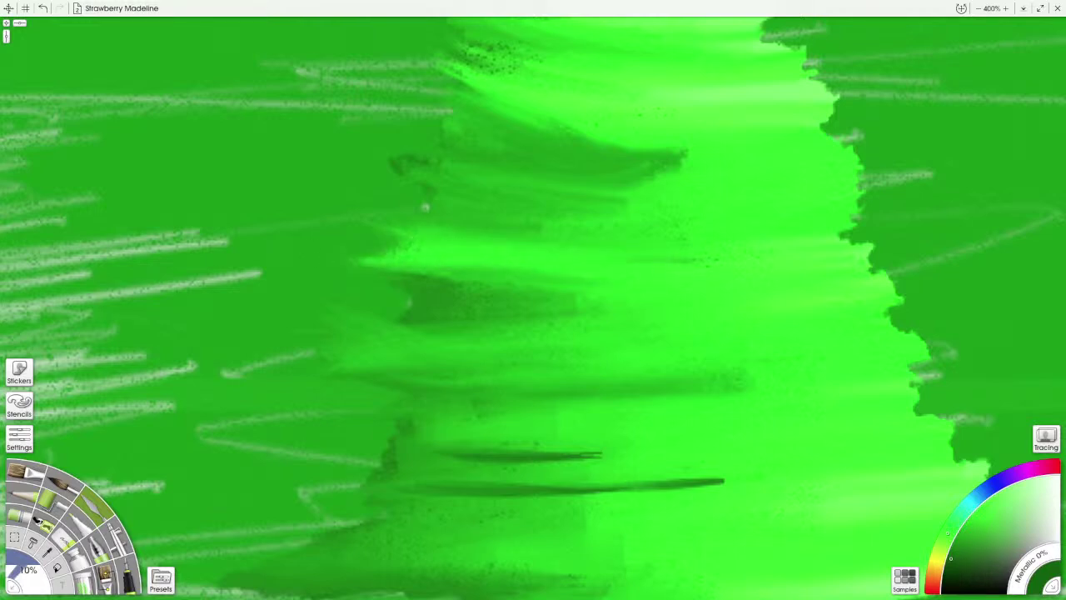
# Step: Blend the dark patch directly beneath the bright branch layer toward the tree's shaded edge with the 10% Palette Knife
pyautogui.moveTo(545, 305)
pyautogui.mouseDown()
pyautogui.moveTo(611, 305)
pyautogui.moveTo(534, 306)
pyautogui.moveTo(618, 298)
pyautogui.moveTo(490, 298)
pyautogui.mouseUp()
pyautogui.moveTo(548, 301); pyautogui.dragTo(405, 276)
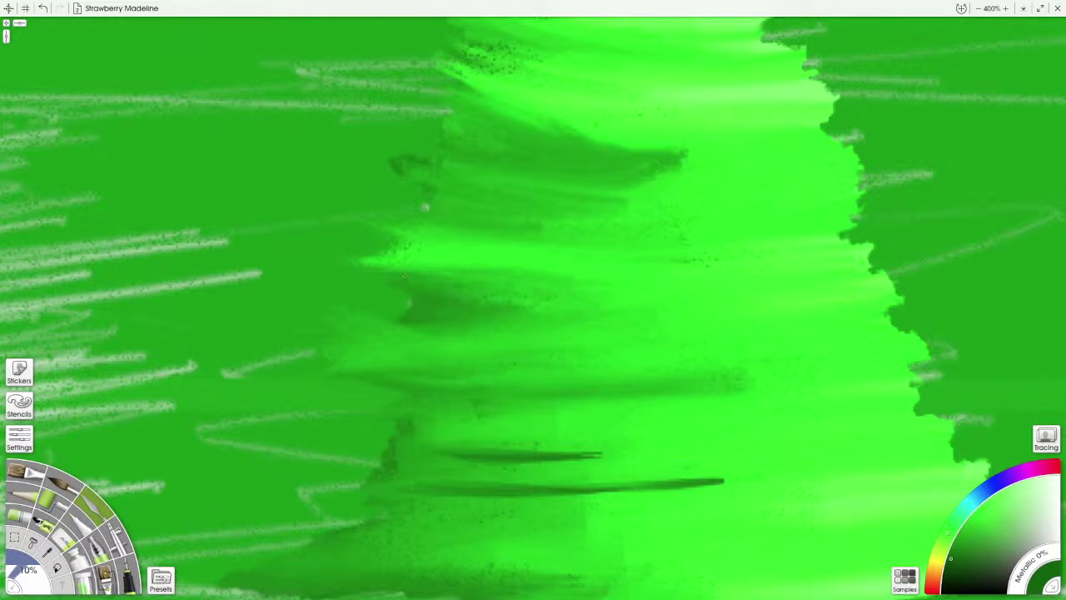
pyautogui.moveTo(527, 279); pyautogui.dragTo(505, 276)
pyautogui.moveTo(580, 284); pyautogui.dragTo(459, 273)
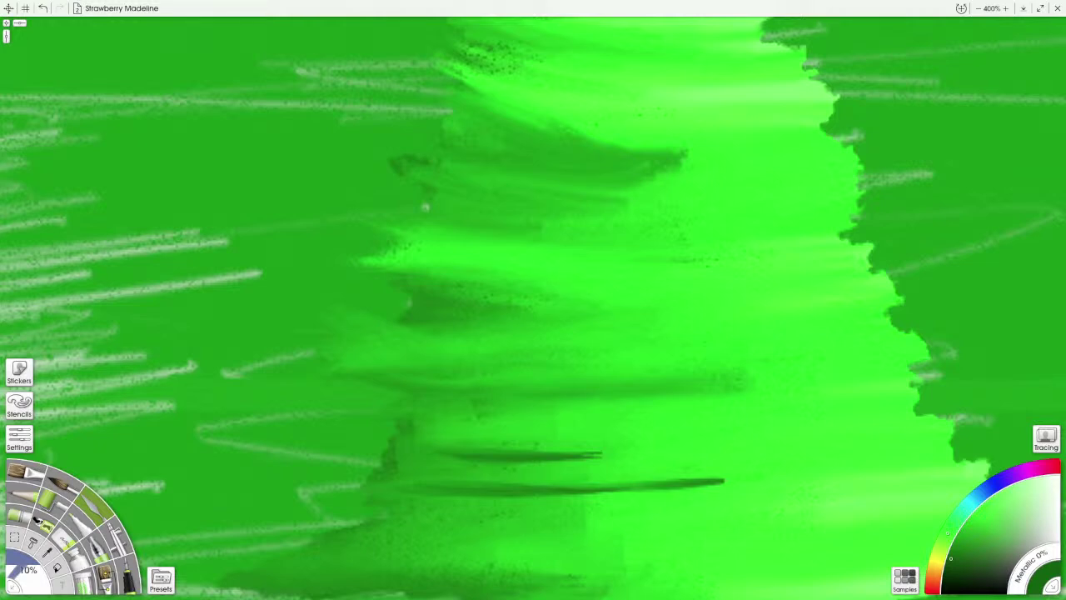
# Step: Pull ragged branch tips out of the upper shaded edge and blend the top of the second dark stroke outward
pyautogui.moveTo(639, 228); pyautogui.dragTo(634, 344)
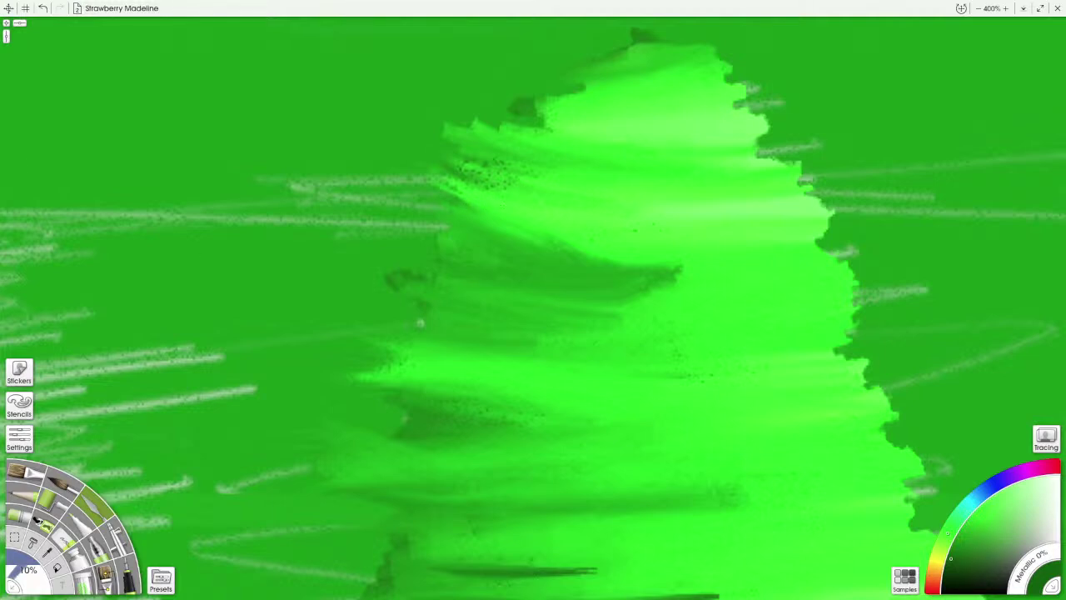
pyautogui.moveTo(575, 246)
pyautogui.mouseDown()
pyautogui.moveTo(475, 210)
pyautogui.moveTo(407, 200)
pyautogui.mouseUp()
pyautogui.moveTo(499, 218); pyautogui.dragTo(386, 182)
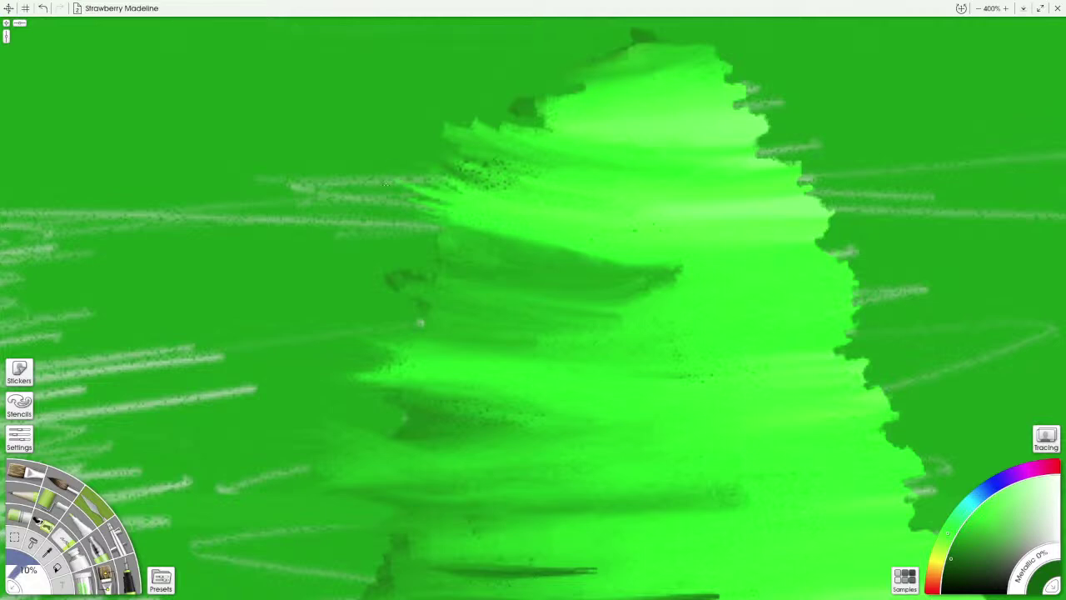
pyautogui.moveTo(425, 214)
pyautogui.mouseDown()
pyautogui.moveTo(515, 236)
pyautogui.moveTo(492, 235)
pyautogui.mouseUp()
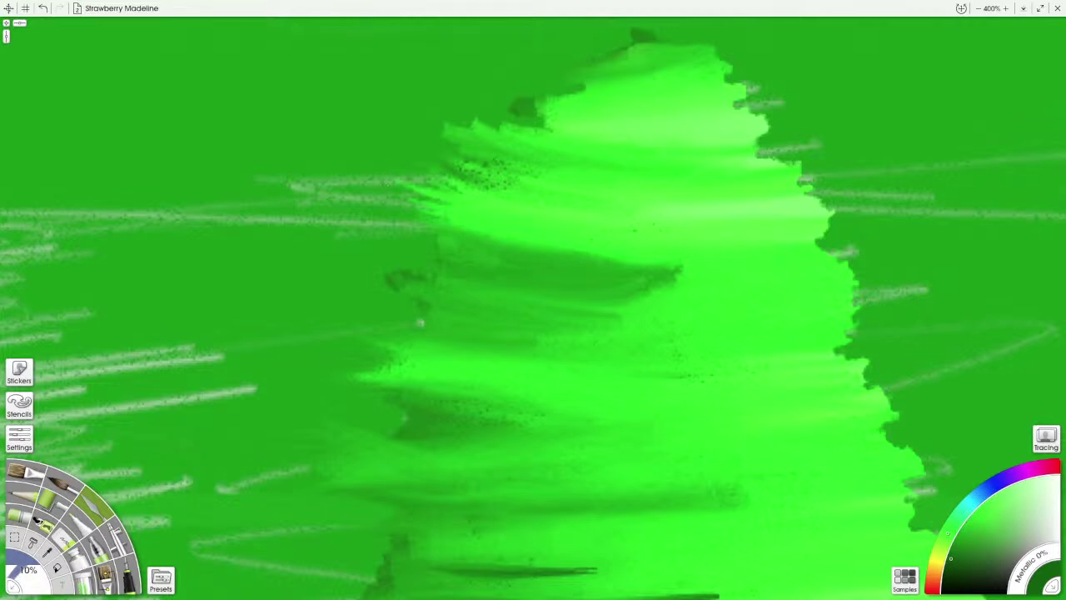
pyautogui.moveTo(681, 272); pyautogui.dragTo(537, 249)
pyautogui.moveTo(618, 263); pyautogui.dragTo(455, 214)
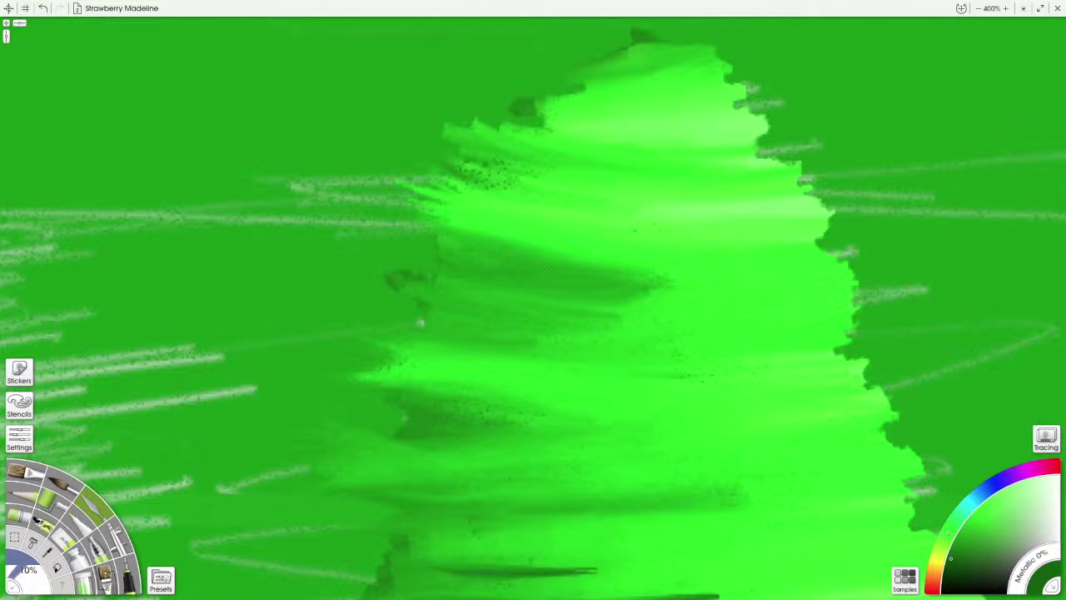
# Step: Drag light green from beneath the second dark stroke outward past the shaded edge to form another pointed branch layer
pyautogui.moveTo(549, 257); pyautogui.dragTo(643, 281)
pyautogui.moveTo(627, 321)
pyautogui.mouseDown()
pyautogui.moveTo(491, 311)
pyautogui.moveTo(428, 285)
pyautogui.mouseUp()
pyautogui.moveTo(544, 311); pyautogui.dragTo(398, 285)
pyautogui.moveTo(477, 301)
pyautogui.mouseDown()
pyautogui.moveTo(388, 285)
pyautogui.moveTo(381, 274)
pyautogui.mouseUp()
pyautogui.moveTo(666, 290); pyautogui.dragTo(493, 285)
pyautogui.moveTo(587, 292)
pyautogui.mouseDown()
pyautogui.moveTo(471, 287)
pyautogui.moveTo(437, 273)
pyautogui.mouseUp()
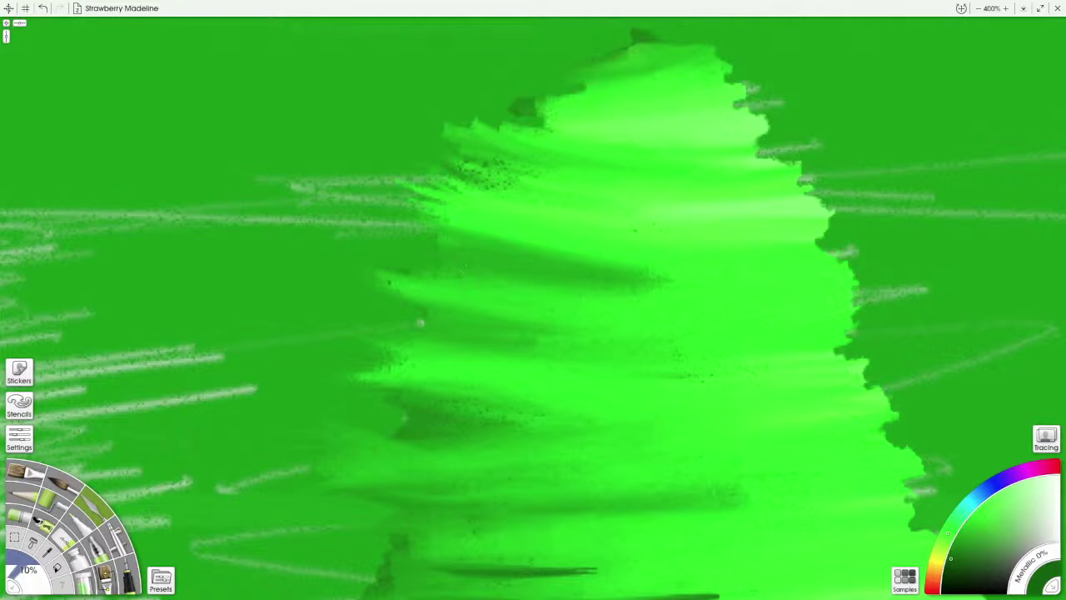
# Step: Shorten the second dark stroke into a soft shadow by smearing it toward the tree's shaded edge
pyautogui.moveTo(671, 285); pyautogui.dragTo(565, 278)
pyautogui.moveTo(638, 284)
pyautogui.mouseDown()
pyautogui.moveTo(511, 279)
pyautogui.moveTo(604, 264)
pyautogui.moveTo(488, 260)
pyautogui.mouseUp()
pyautogui.moveTo(477, 313); pyautogui.dragTo(411, 298)
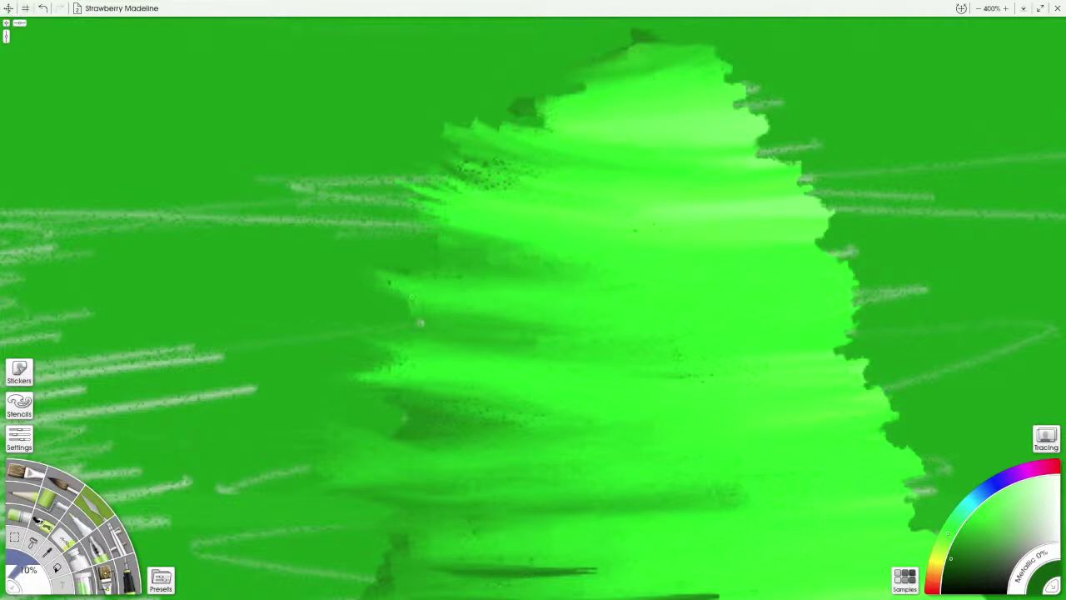
pyautogui.moveTo(542, 253); pyautogui.dragTo(403, 240)
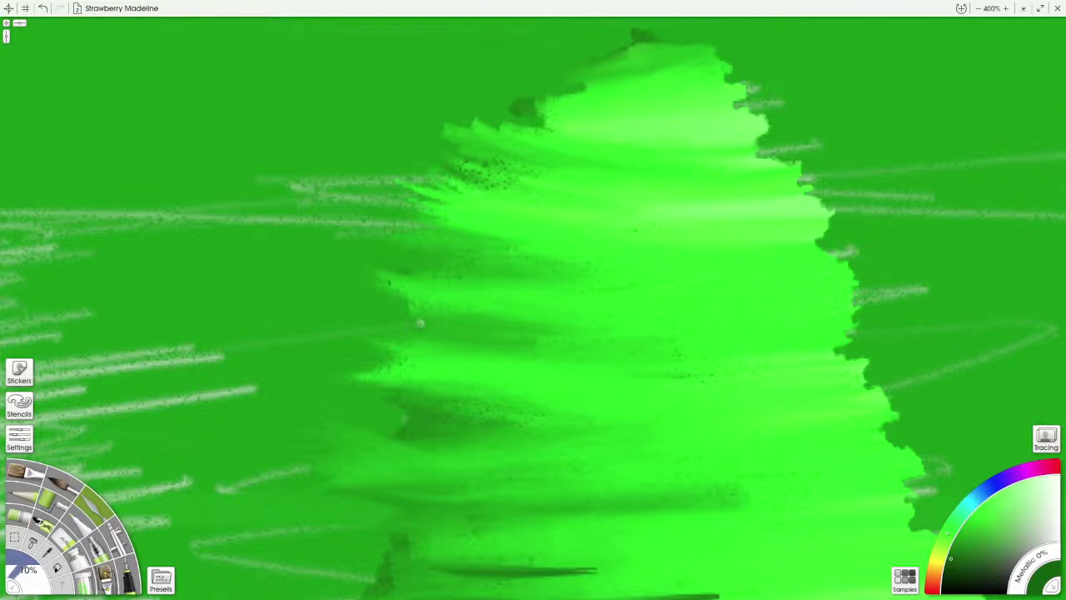
# Step: Smear the fourth dark stroke and the green just above it toward the shaded edge into soft, layered branches with the 10% Palette Knife
pyautogui.scroll(-3, 680, 209)
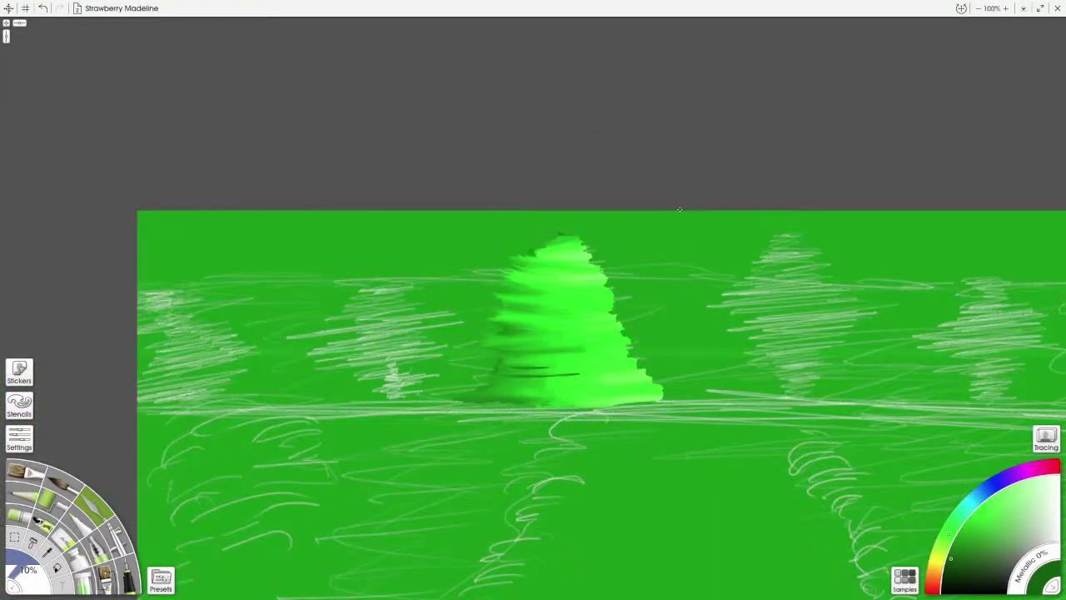
pyautogui.scroll(3, 680, 209)
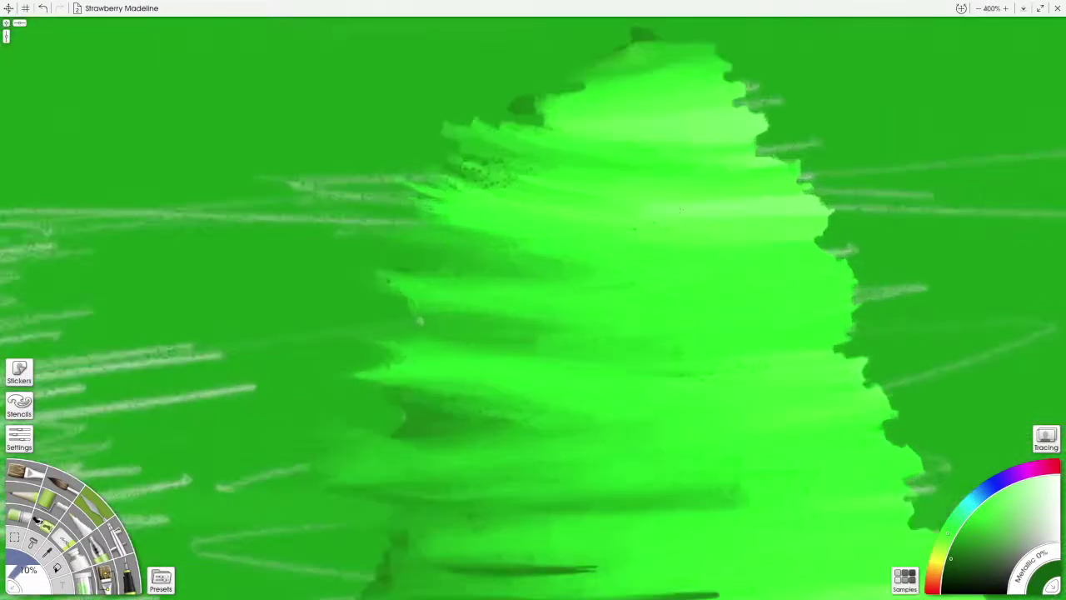
pyautogui.hotkey('ctrl', '0')
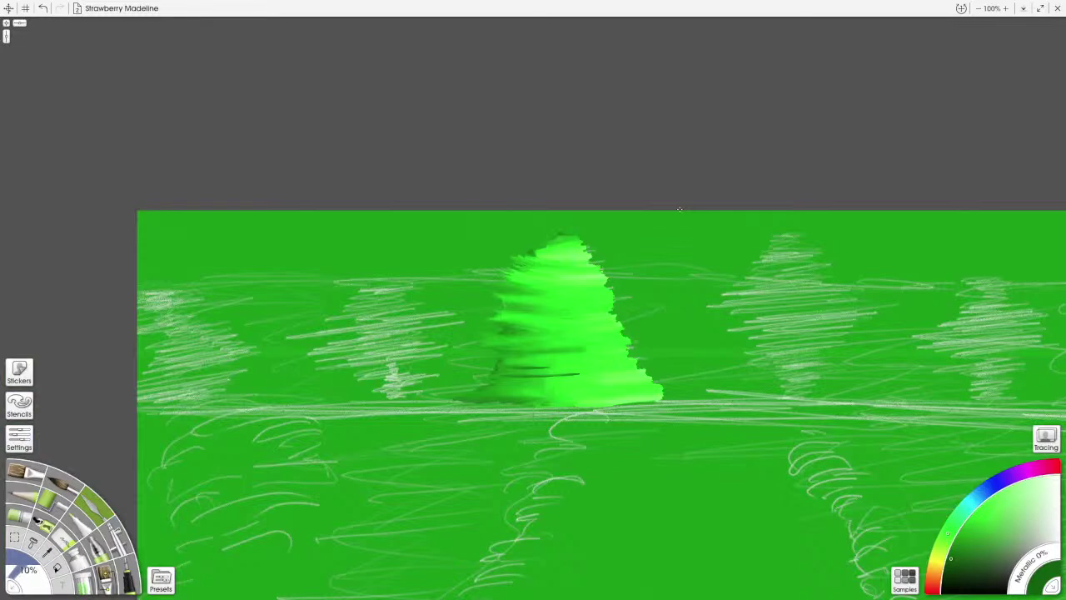
pyautogui.hotkey('ctrl', '=')
pyautogui.hotkey('ctrl', '=')
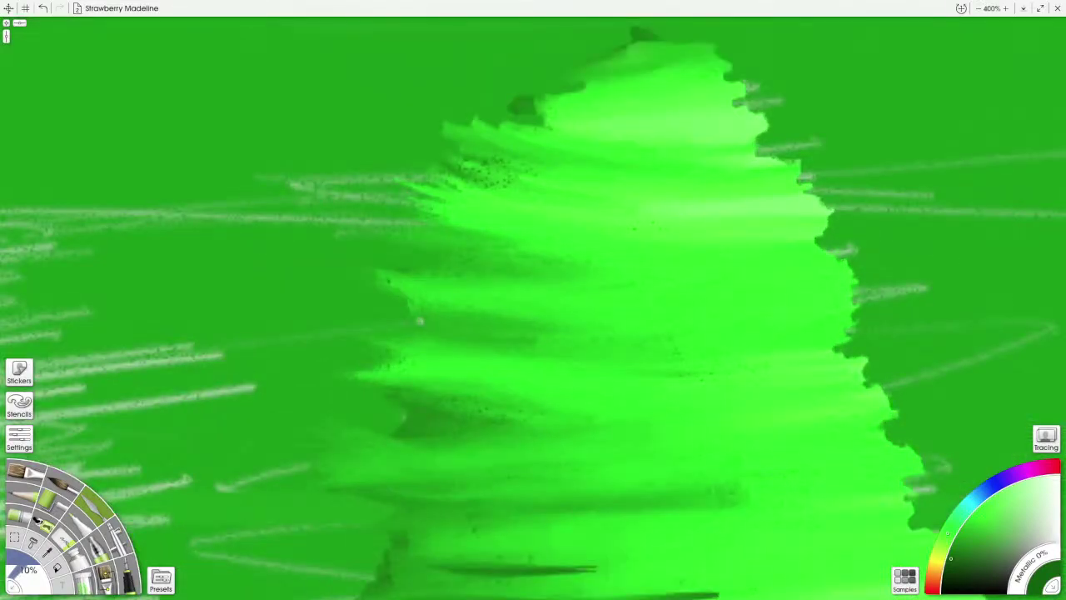
pyautogui.moveTo(533, 400); pyautogui.dragTo(473, 194)
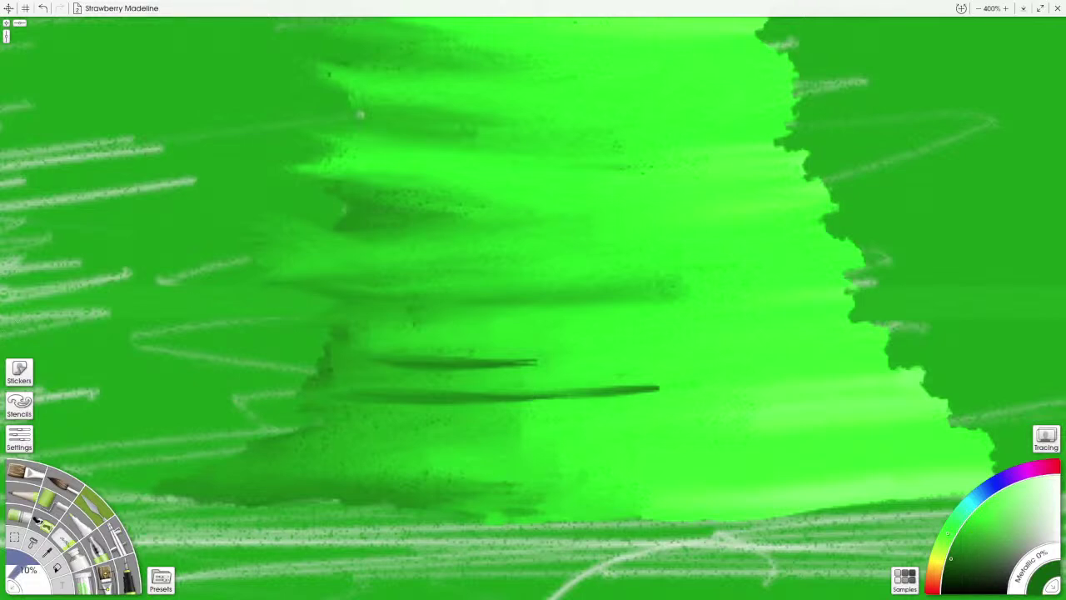
pyautogui.moveTo(438, 297)
pyautogui.mouseDown()
pyautogui.moveTo(682, 287)
pyautogui.moveTo(387, 307)
pyautogui.moveTo(508, 293)
pyautogui.moveTo(320, 298)
pyautogui.mouseUp()
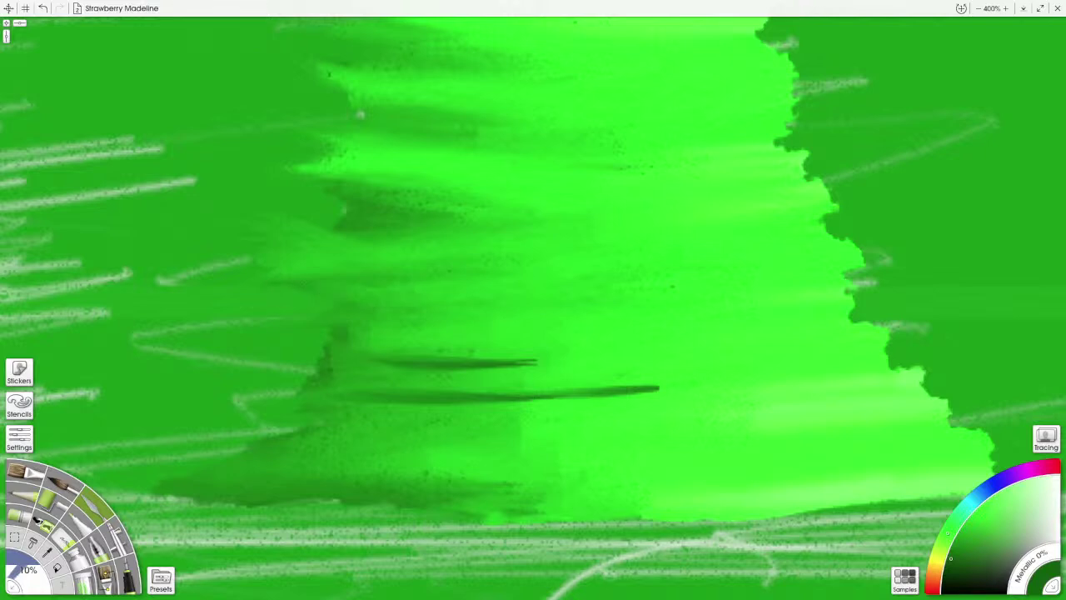
pyautogui.moveTo(416, 311)
pyautogui.mouseDown()
pyautogui.moveTo(318, 322)
pyautogui.moveTo(343, 302)
pyautogui.moveTo(292, 281)
pyautogui.mouseUp()
pyautogui.moveTo(518, 265)
pyautogui.mouseDown()
pyautogui.moveTo(482, 274)
pyautogui.moveTo(464, 301)
pyautogui.moveTo(396, 280)
pyautogui.mouseUp()
pyautogui.moveTo(510, 297)
pyautogui.mouseDown()
pyautogui.moveTo(358, 287)
pyautogui.moveTo(395, 302)
pyautogui.mouseUp()
pyautogui.moveTo(476, 272); pyautogui.dragTo(362, 259)
pyautogui.moveTo(486, 250); pyautogui.dragTo(323, 247)
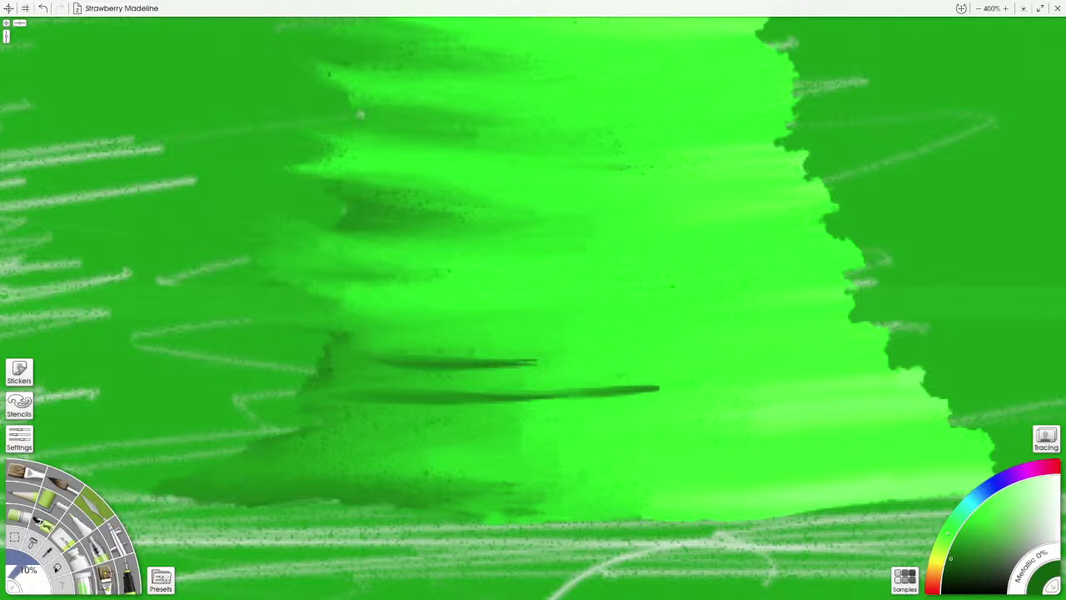
# Step: Shorten and soften the dark shadow patch midway up the tree by smearing light green outward toward the shaded edge
pyautogui.moveTo(426, 239); pyautogui.dragTo(348, 239)
pyautogui.moveTo(506, 234); pyautogui.dragTo(339, 222)
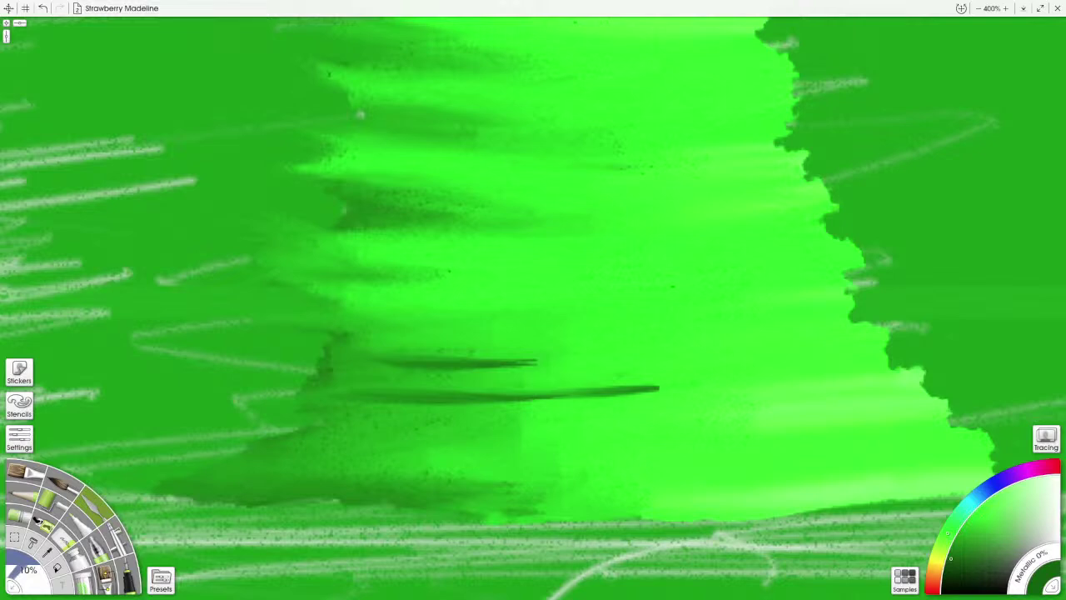
pyautogui.moveTo(494, 198); pyautogui.dragTo(406, 178)
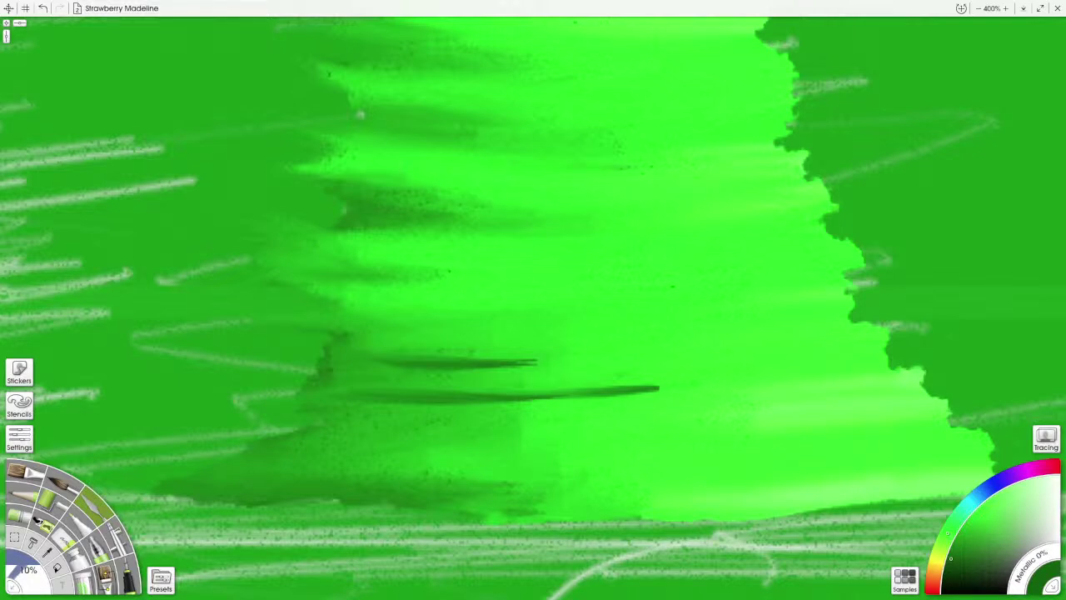
pyautogui.moveTo(518, 152); pyautogui.dragTo(367, 139)
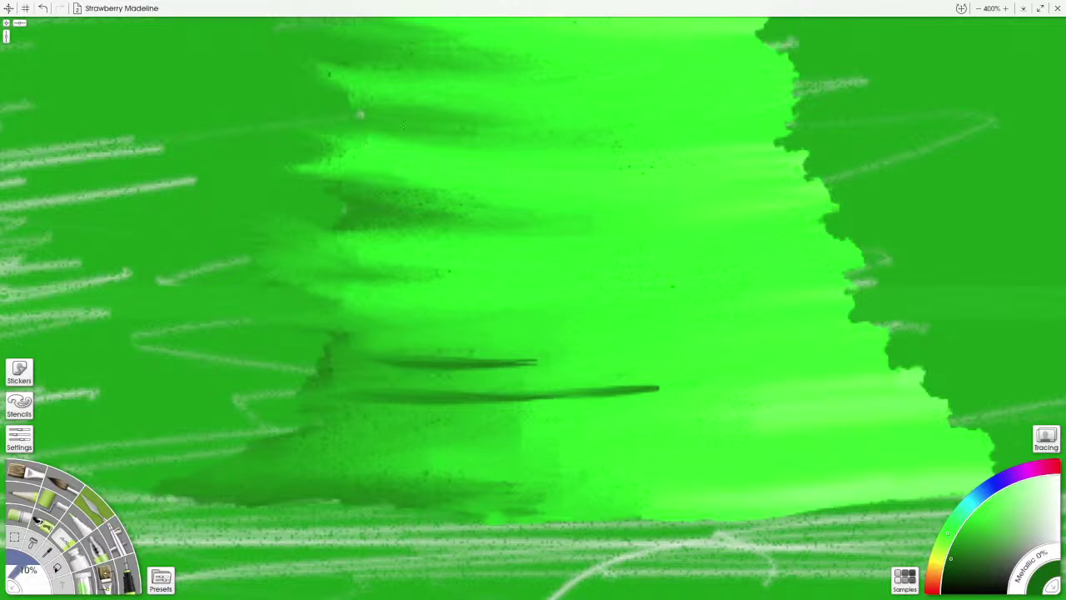
pyautogui.moveTo(466, 208); pyautogui.dragTo(480, 291)
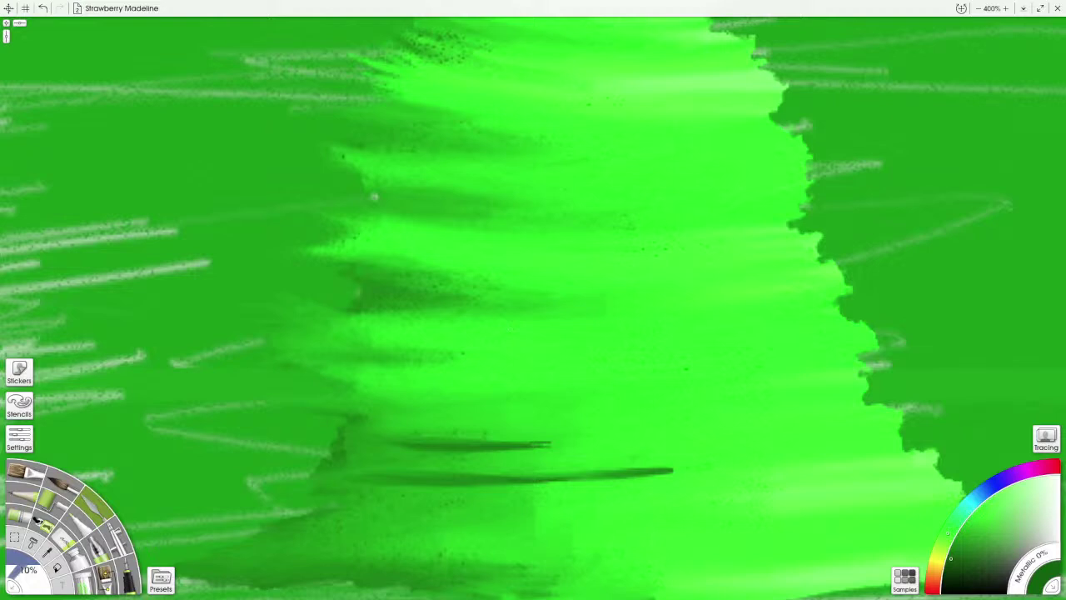
pyautogui.moveTo(601, 306); pyautogui.dragTo(381, 282)
pyautogui.moveTo(453, 272); pyautogui.dragTo(367, 263)
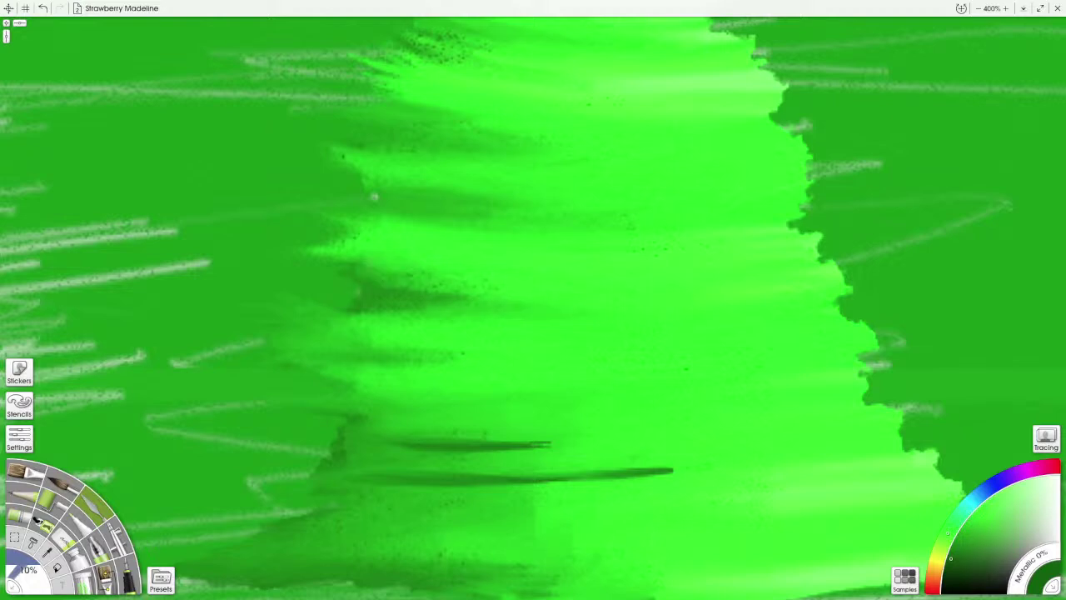
pyautogui.moveTo(475, 311); pyautogui.dragTo(421, 311)
# Step: Smear the two remaining dark strokes near the tree's base lengthwise into soft shadows
pyautogui.moveTo(533, 383); pyautogui.dragTo(496, 233)
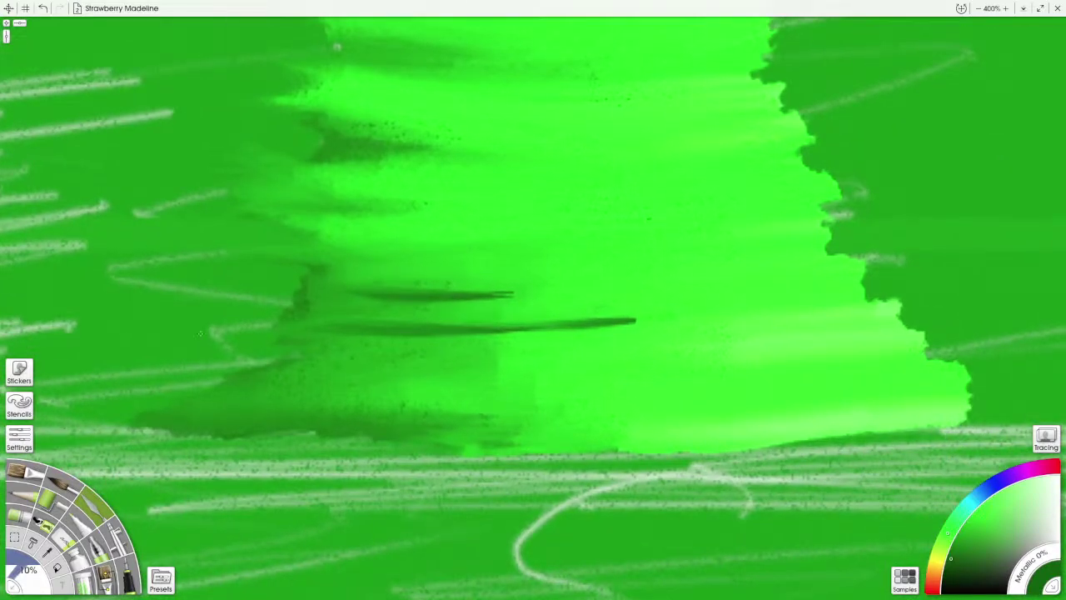
pyautogui.moveTo(406, 295); pyautogui.dragTo(583, 294)
pyautogui.moveTo(298, 302)
pyautogui.mouseDown()
pyautogui.moveTo(317, 291)
pyautogui.moveTo(208, 295)
pyautogui.mouseUp()
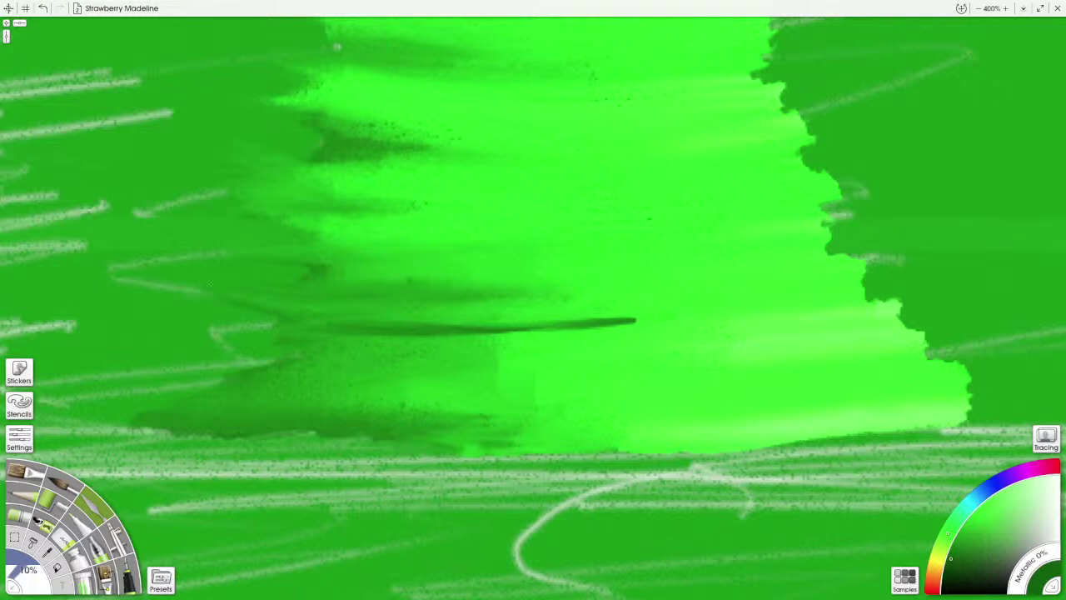
pyautogui.moveTo(337, 279); pyautogui.dragTo(464, 283)
pyautogui.moveTo(400, 295); pyautogui.dragTo(583, 300)
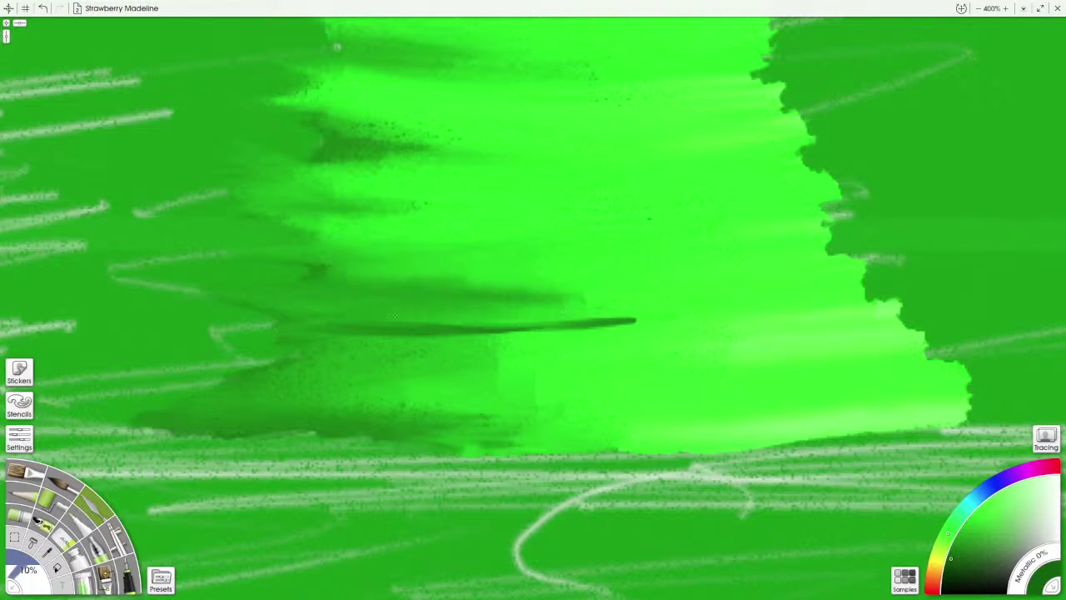
pyautogui.moveTo(446, 322); pyautogui.dragTo(549, 315)
pyautogui.moveTo(646, 319); pyautogui.dragTo(383, 335)
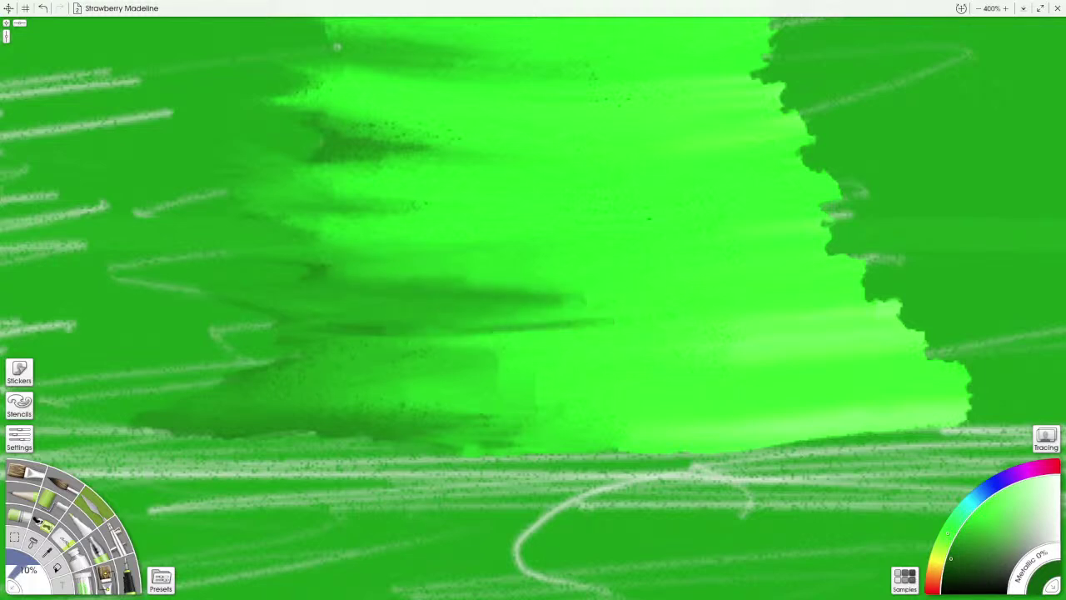
pyautogui.moveTo(614, 324)
pyautogui.mouseDown()
pyautogui.moveTo(418, 313)
pyautogui.moveTo(528, 316)
pyautogui.moveTo(427, 323)
pyautogui.mouseUp()
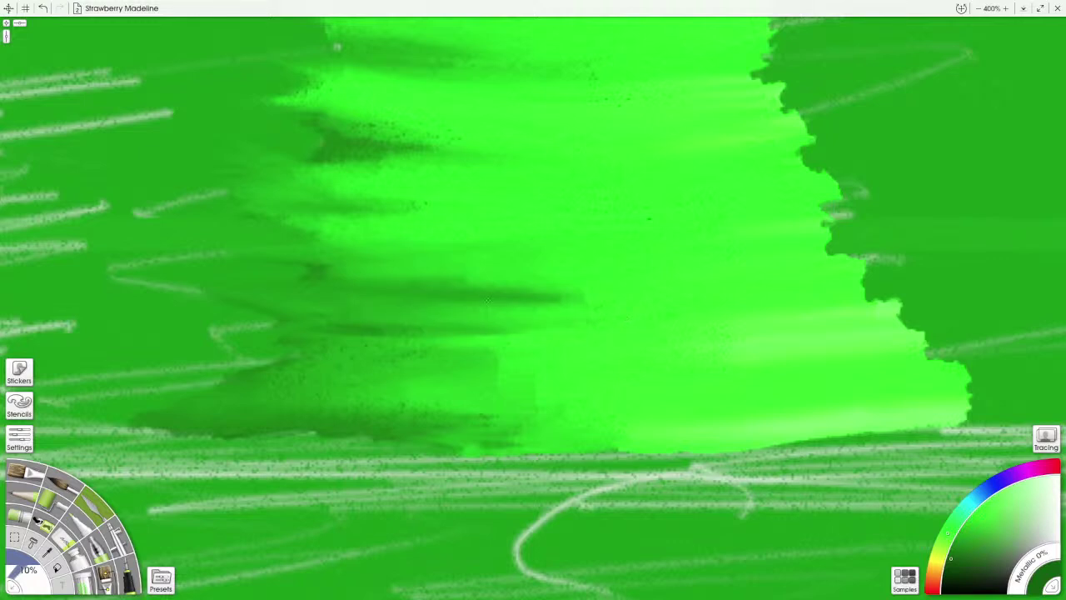
# Step: Pull light green outward over the upper of the two lower shadows to form a branch layer at the shaded edge
pyautogui.moveTo(585, 294); pyautogui.dragTo(294, 265)
pyautogui.moveTo(507, 293)
pyautogui.mouseDown()
pyautogui.moveTo(387, 288)
pyautogui.moveTo(275, 262)
pyautogui.moveTo(558, 291)
pyautogui.moveTo(326, 265)
pyautogui.mouseUp()
pyautogui.moveTo(474, 286); pyautogui.dragTo(301, 265)
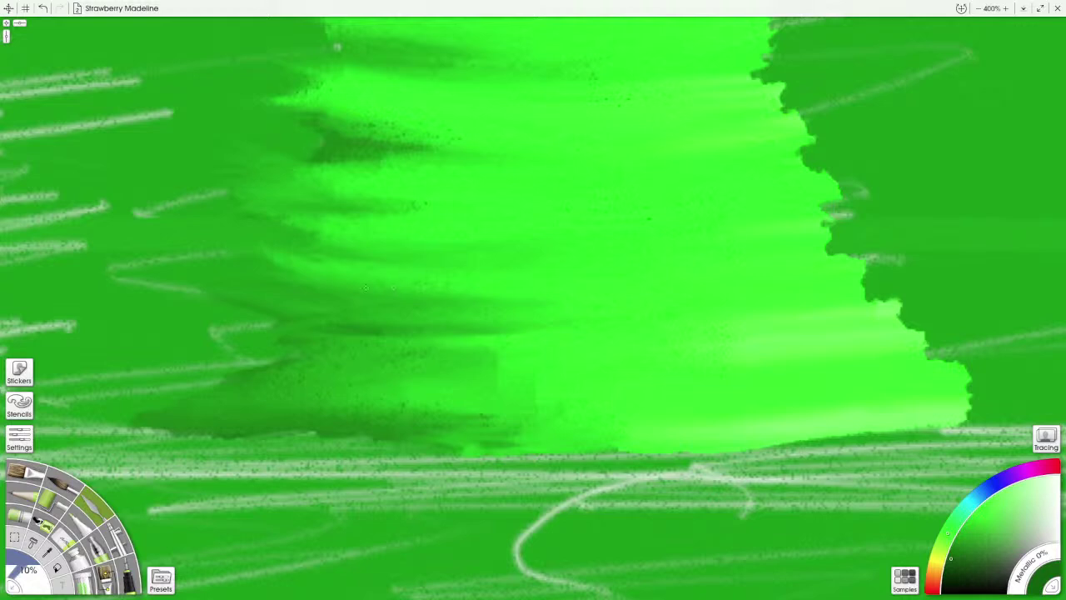
pyautogui.moveTo(540, 309); pyautogui.dragTo(327, 295)
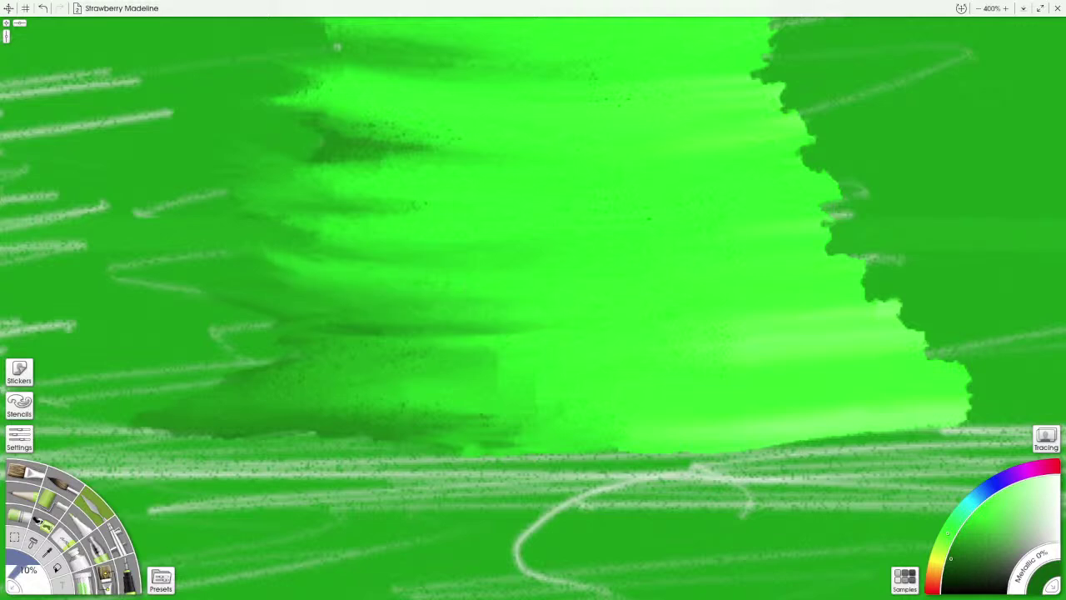
pyautogui.moveTo(515, 310); pyautogui.dragTo(333, 279)
pyautogui.moveTo(533, 324); pyautogui.dragTo(363, 303)
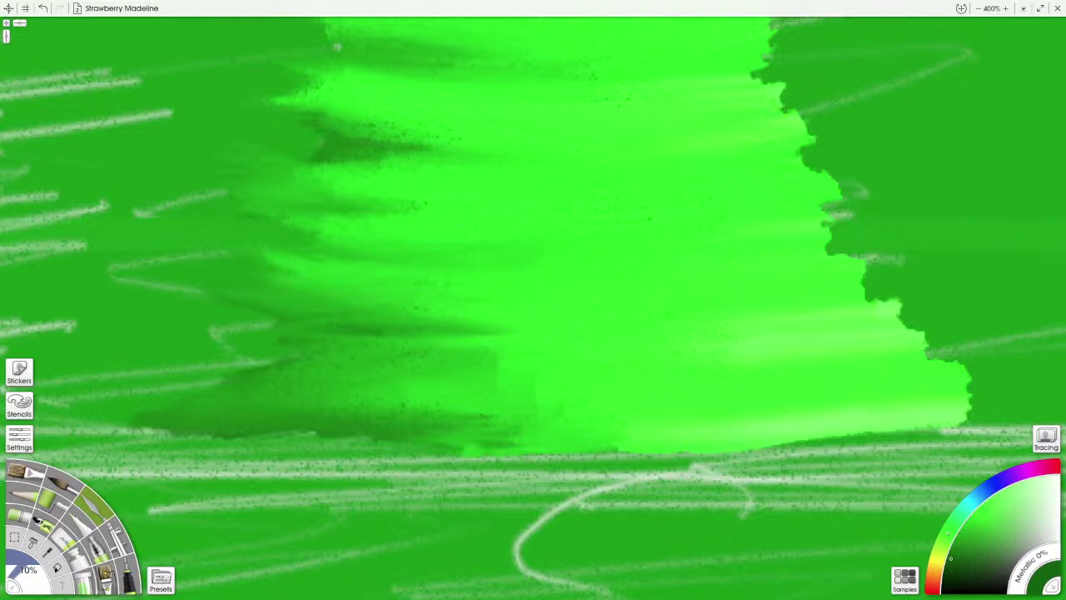
# Step: Drag light green over the lowest smeared stroke and past the shaded edge, ending the branch layer in a pointed tip
pyautogui.moveTo(510, 335); pyautogui.dragTo(313, 322)
pyautogui.moveTo(476, 333); pyautogui.dragTo(241, 306)
pyautogui.moveTo(430, 326); pyautogui.dragTo(253, 302)
pyautogui.moveTo(397, 301); pyautogui.dragTo(265, 283)
pyautogui.moveTo(363, 304); pyautogui.dragTo(262, 282)
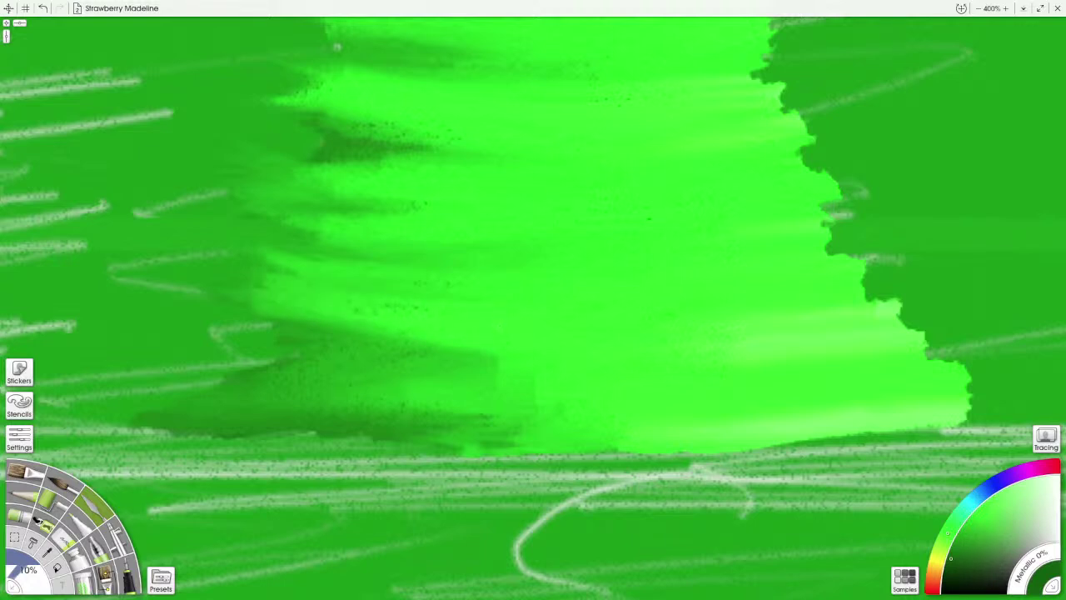
pyautogui.moveTo(319, 306); pyautogui.dragTo(223, 291)
# Step: Blend the light green beneath the pointed branch layer diagonally up and outward into the dark base shading
pyautogui.moveTo(500, 366); pyautogui.dragTo(385, 350)
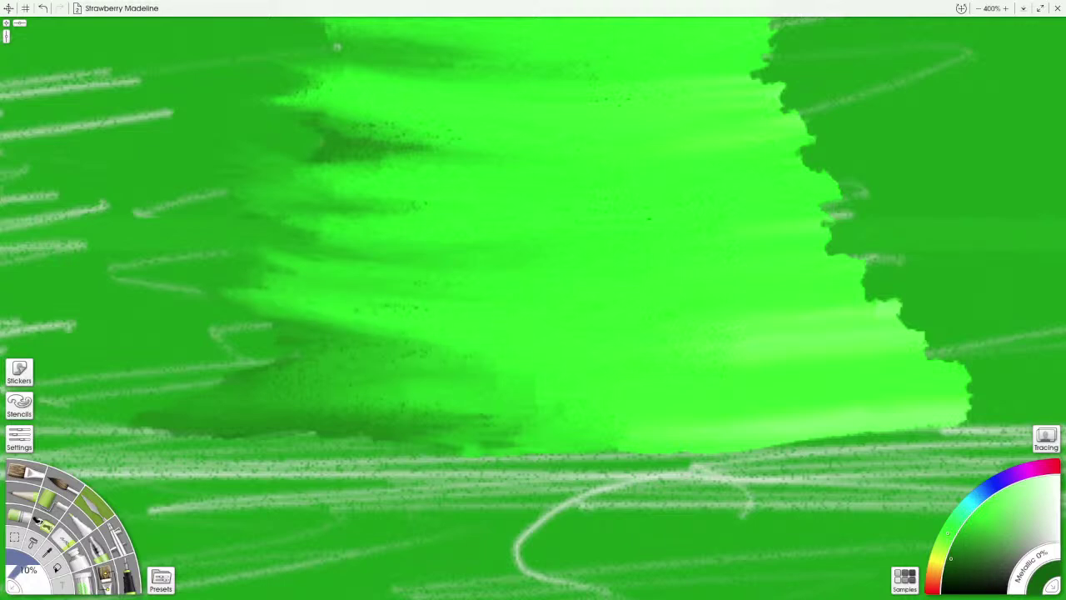
pyautogui.moveTo(454, 358); pyautogui.dragTo(325, 337)
pyautogui.moveTo(415, 350); pyautogui.dragTo(290, 323)
pyautogui.moveTo(371, 335); pyautogui.dragTo(245, 310)
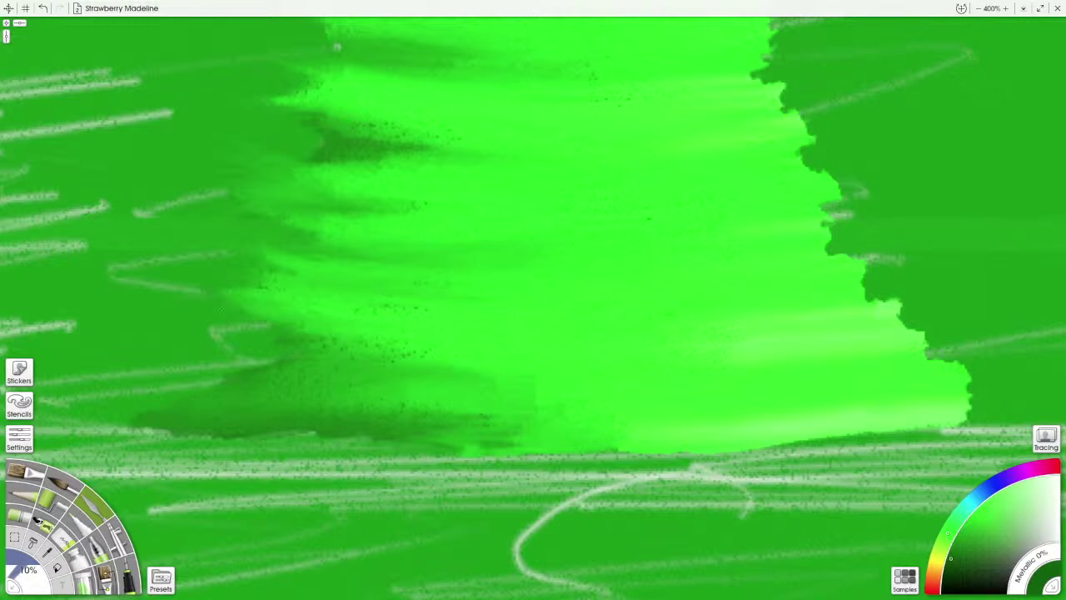
pyautogui.moveTo(335, 323); pyautogui.dragTo(233, 296)
# Step: Smear light green outward across the base shading, leaving a thin dark shadow along the bottom of the tree
pyautogui.moveTo(528, 388)
pyautogui.mouseDown()
pyautogui.moveTo(366, 375)
pyautogui.moveTo(301, 333)
pyautogui.mouseUp()
pyautogui.moveTo(458, 375)
pyautogui.mouseDown()
pyautogui.moveTo(303, 349)
pyautogui.moveTo(263, 366)
pyautogui.mouseUp()
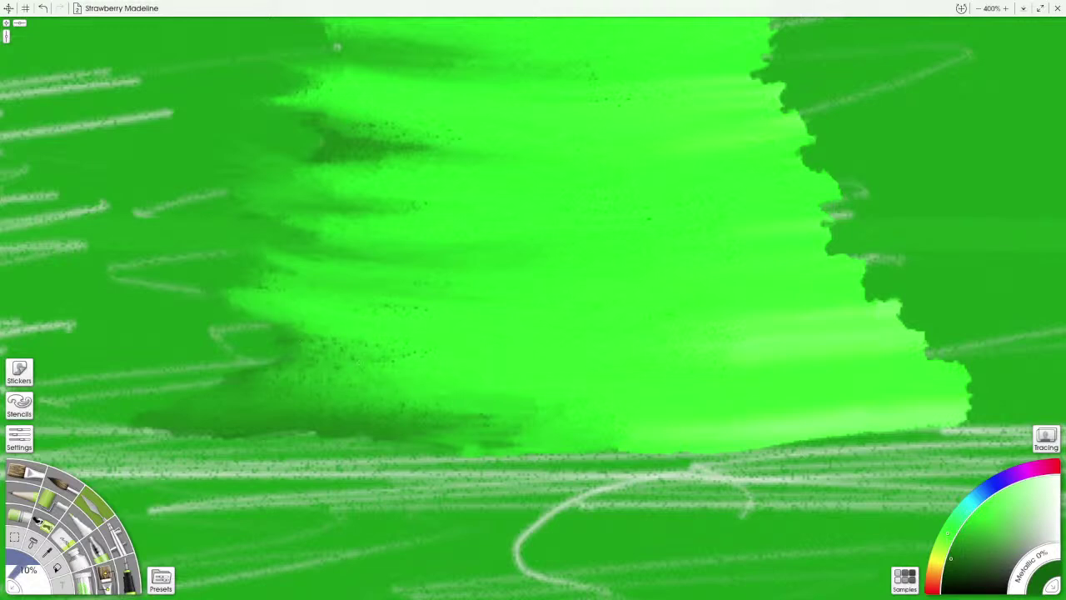
pyautogui.moveTo(450, 396); pyautogui.dragTo(275, 402)
pyautogui.moveTo(388, 371)
pyautogui.mouseDown()
pyautogui.moveTo(258, 366)
pyautogui.moveTo(278, 356)
pyautogui.moveTo(276, 325)
pyautogui.mouseUp()
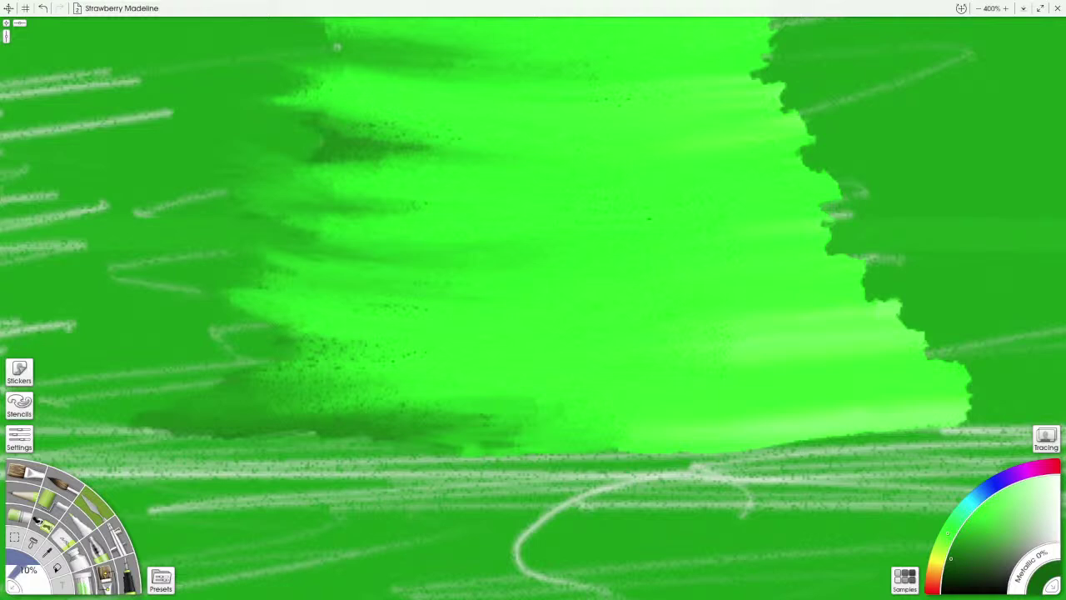
pyautogui.moveTo(305, 408); pyautogui.dragTo(167, 415)
pyautogui.moveTo(346, 385); pyautogui.dragTo(265, 395)
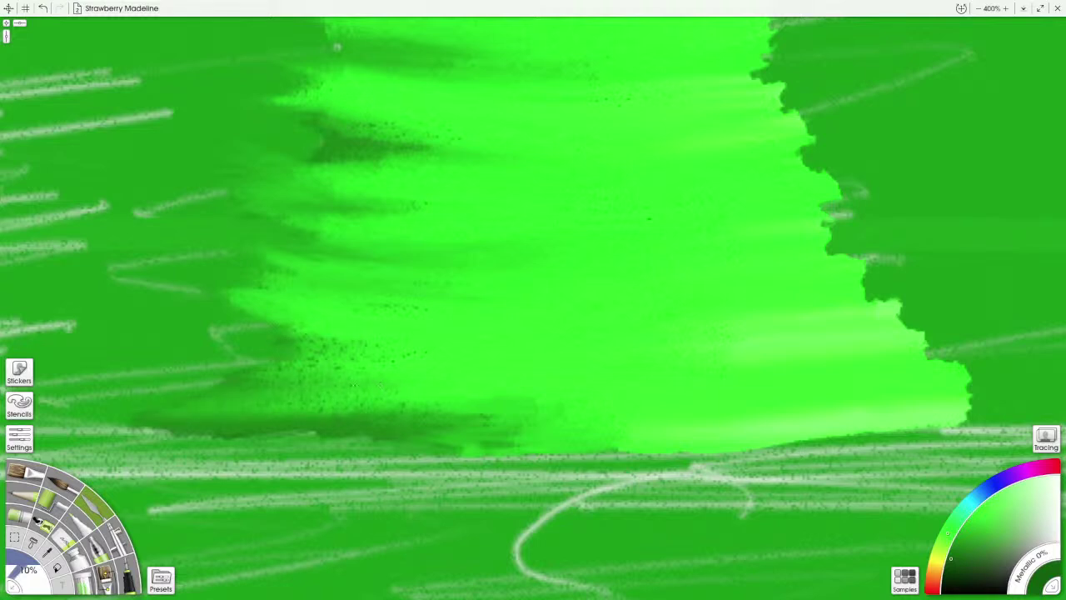
pyautogui.moveTo(583, 403); pyautogui.dragTo(480, 408)
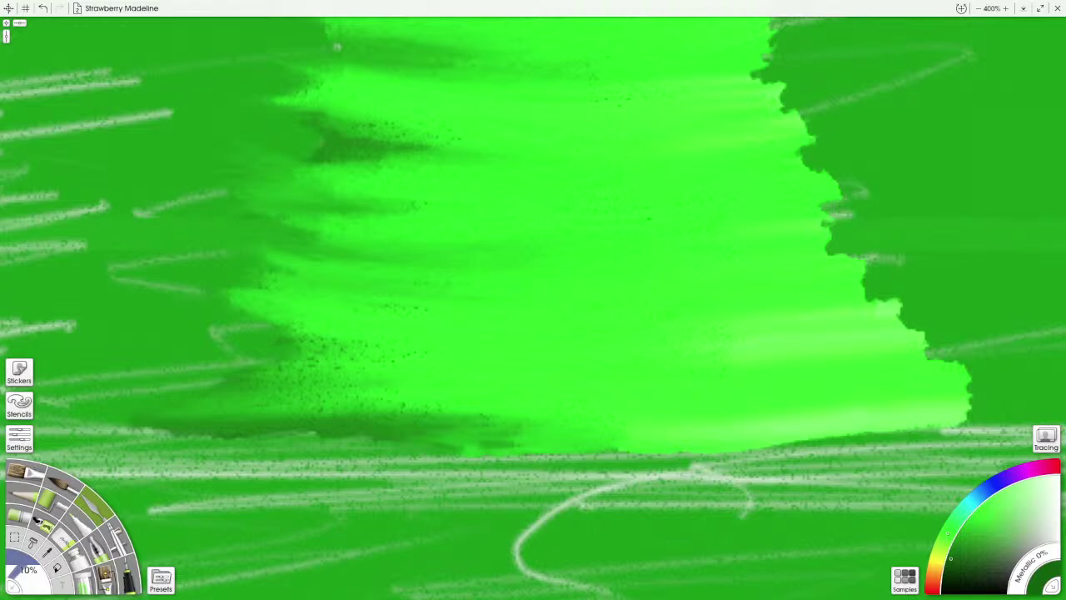
# Step: Pull ragged light green branch tips past the shaded edge just below the treetop
pyautogui.moveTo(337, 47); pyautogui.dragTo(373, 353)
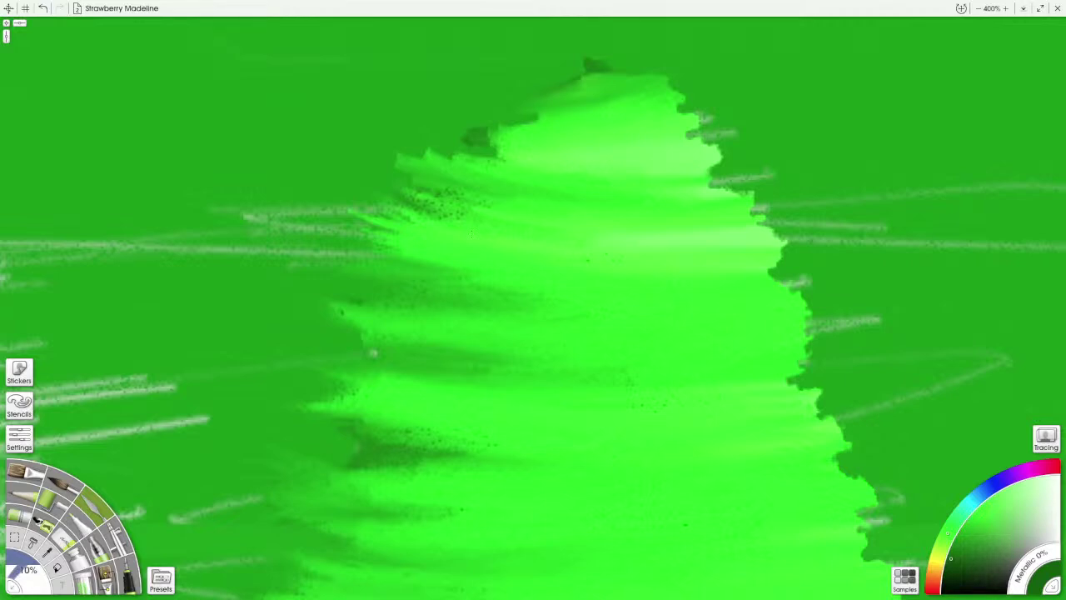
pyautogui.moveTo(575, 191); pyautogui.dragTo(341, 215)
pyautogui.moveTo(478, 177); pyautogui.dragTo(387, 157)
pyautogui.moveTo(505, 158)
pyautogui.mouseDown()
pyautogui.moveTo(414, 173)
pyautogui.moveTo(387, 167)
pyautogui.mouseUp()
pyautogui.moveTo(450, 188); pyautogui.dragTo(384, 171)
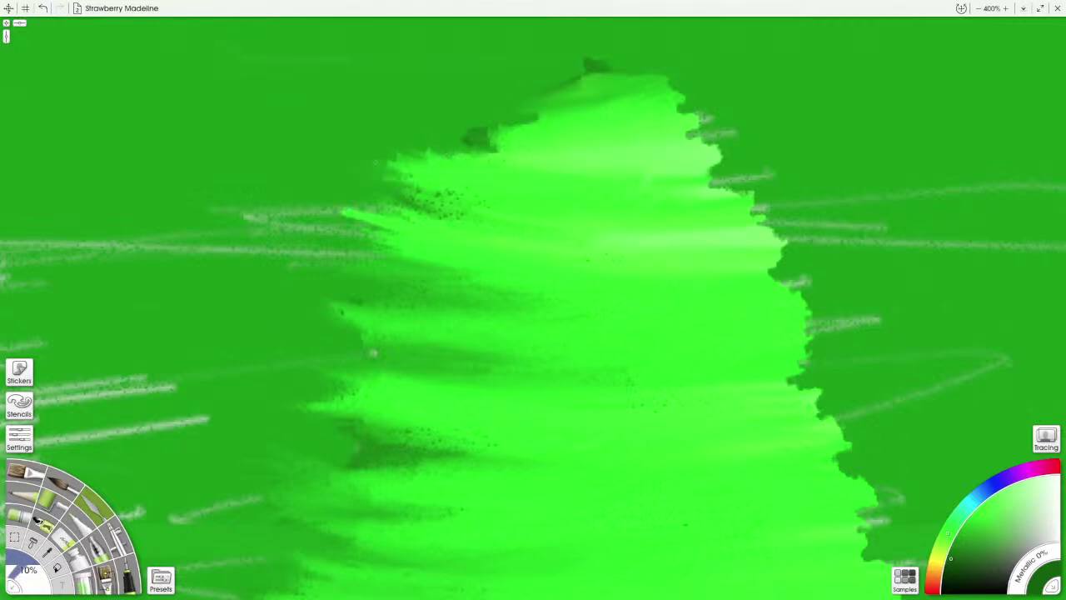
# Step: Smear the dark patches along the treetop's shaded slope outward into stepped, ragged branches and blend the tip
pyautogui.moveTo(523, 126); pyautogui.dragTo(429, 138)
pyautogui.moveTo(539, 117); pyautogui.dragTo(454, 135)
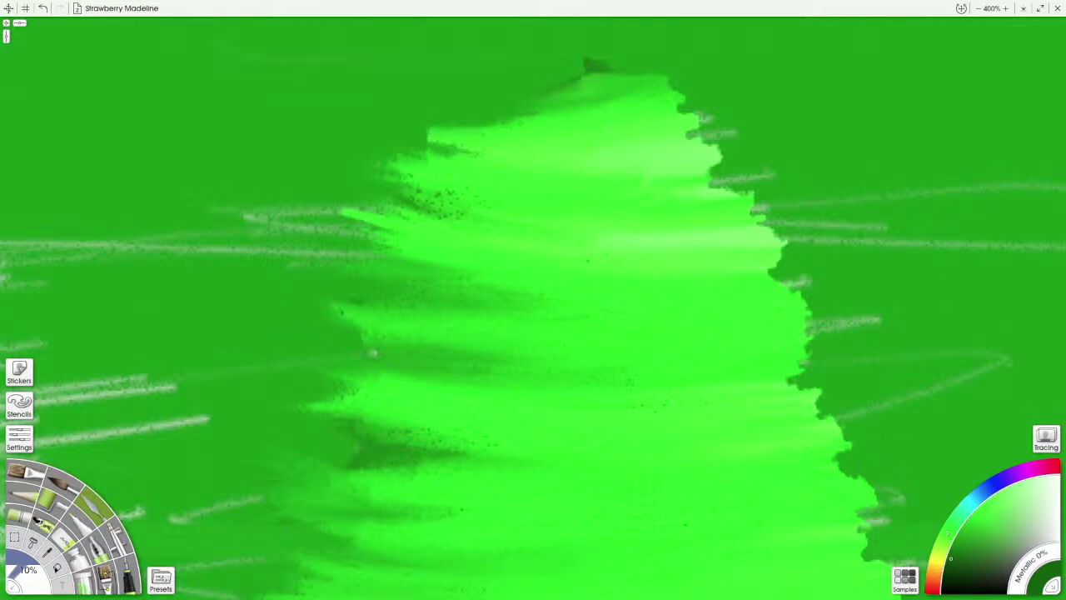
pyautogui.moveTo(580, 108); pyautogui.dragTo(481, 127)
pyautogui.moveTo(618, 88); pyautogui.dragTo(501, 106)
pyautogui.moveTo(579, 76); pyautogui.dragTo(525, 99)
pyautogui.moveTo(617, 75); pyautogui.dragTo(489, 101)
pyautogui.moveTo(558, 105); pyautogui.dragTo(498, 109)
pyautogui.moveTo(608, 70)
pyautogui.mouseDown()
pyautogui.moveTo(568, 58)
pyautogui.moveTo(579, 58)
pyautogui.moveTo(563, 83)
pyautogui.moveTo(606, 70)
pyautogui.mouseUp()
pyautogui.moveTo(560, 97); pyautogui.dragTo(478, 105)
# Step: Examine the blended tree against the sketched horizon, both from a distance and close up
pyautogui.press('-')
pyautogui.press('-')
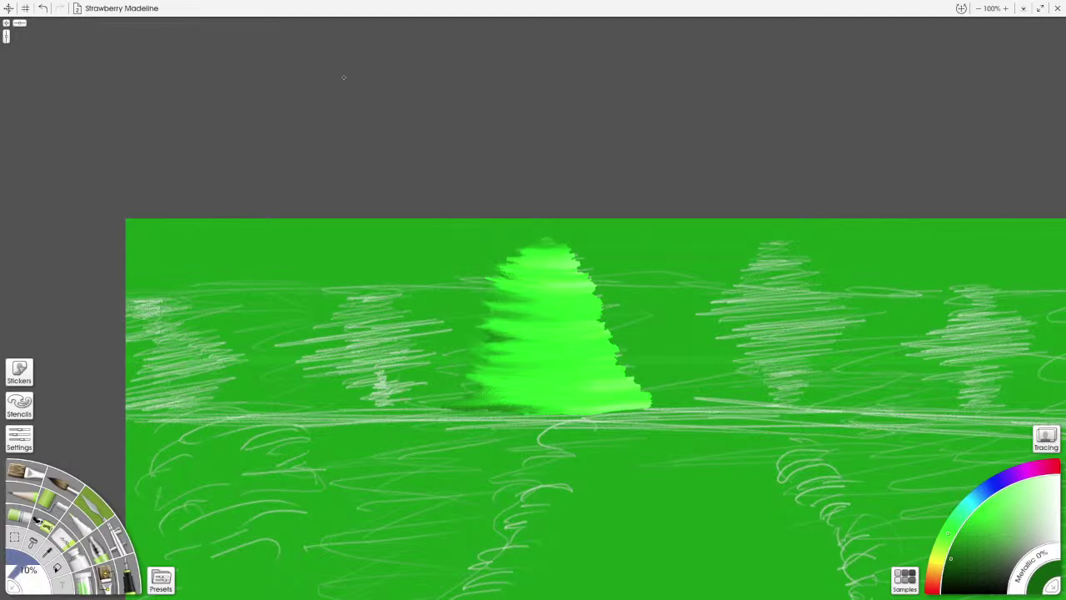
pyautogui.hotkey('ctrl', '-')
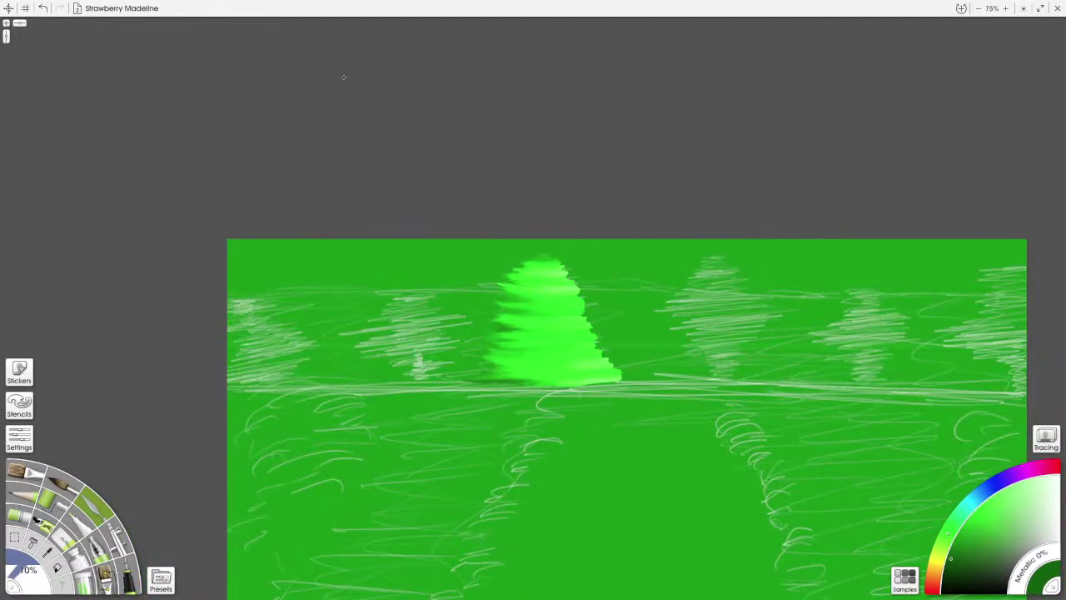
pyautogui.press('+')
pyautogui.press('+')
pyautogui.press('+')
pyautogui.press('+')
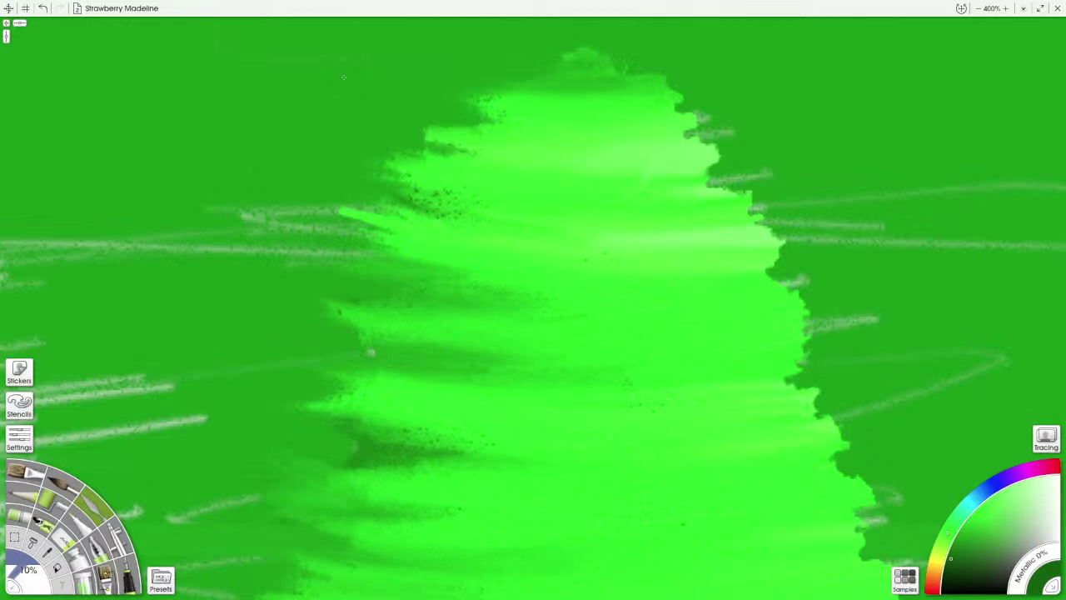
pyautogui.scroll(-3, 344, 78)
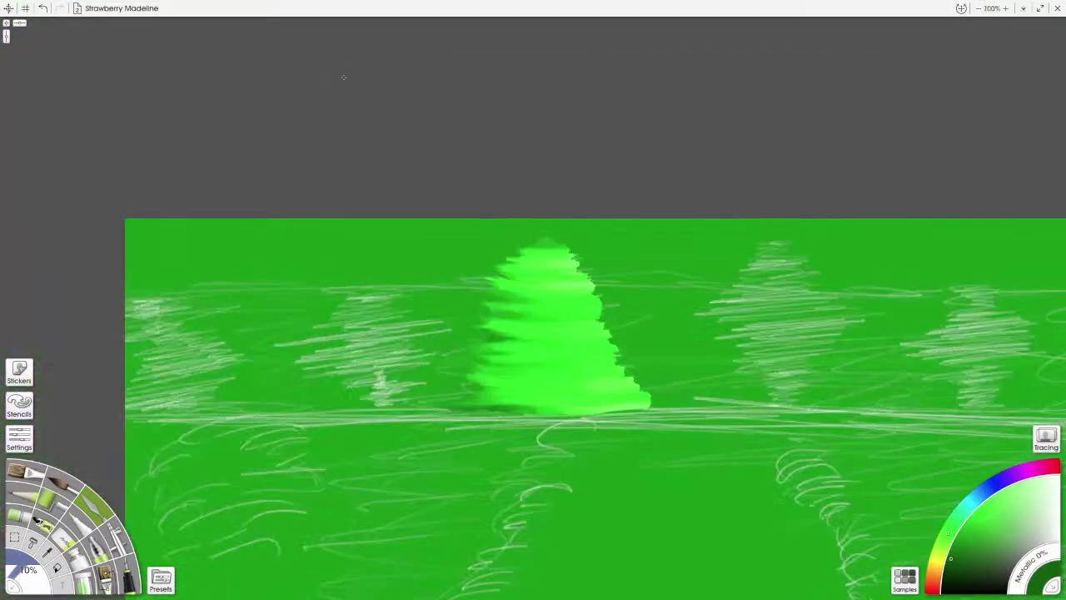
# Step: Pull jagged branch tips outward along the upper half of the tree's lit edge with the 10% Palette Knife
pyautogui.hotkey('ctrl', '+')
pyautogui.hotkey('ctrl', '+')
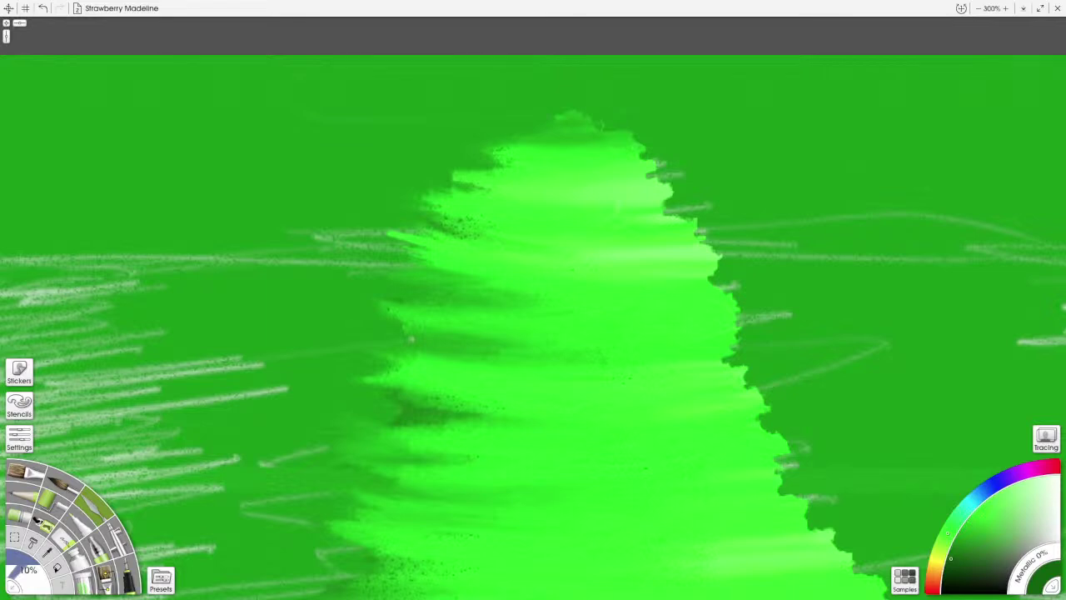
pyautogui.moveTo(638, 183); pyautogui.dragTo(696, 190)
pyautogui.moveTo(647, 174)
pyautogui.mouseDown()
pyautogui.moveTo(695, 179)
pyautogui.moveTo(641, 155)
pyautogui.moveTo(688, 150)
pyautogui.moveTo(591, 139)
pyautogui.mouseUp()
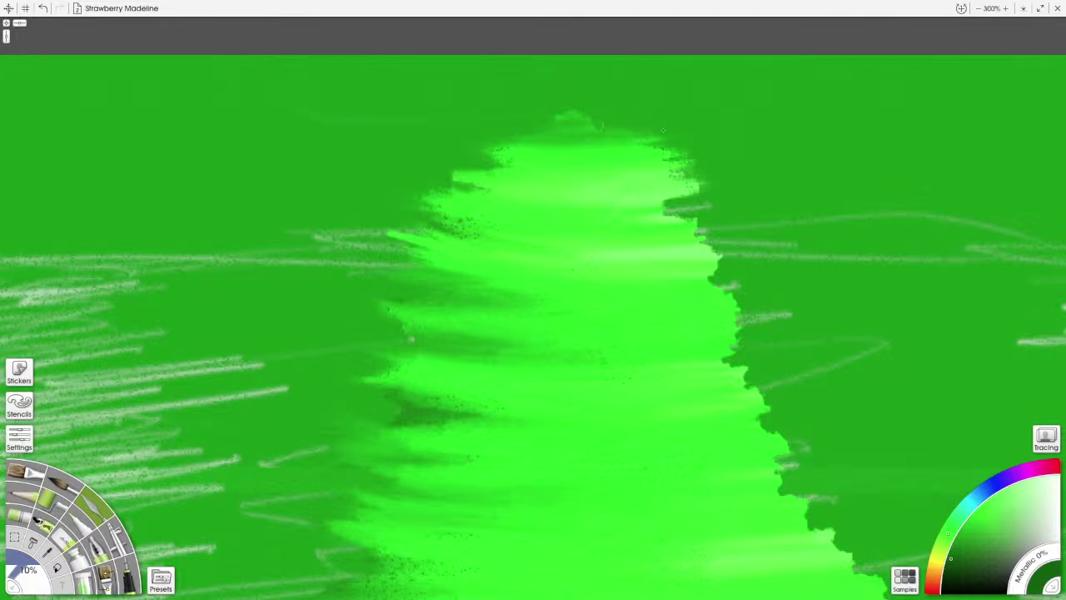
pyautogui.moveTo(650, 207)
pyautogui.mouseDown()
pyautogui.moveTo(727, 218)
pyautogui.moveTo(723, 241)
pyautogui.moveTo(733, 232)
pyautogui.moveTo(666, 203)
pyautogui.mouseUp()
pyautogui.moveTo(711, 266)
pyautogui.mouseDown()
pyautogui.moveTo(743, 265)
pyautogui.moveTo(741, 256)
pyautogui.moveTo(741, 275)
pyautogui.mouseUp()
pyautogui.moveTo(737, 327); pyautogui.dragTo(790, 308)
pyautogui.moveTo(738, 333)
pyautogui.mouseDown()
pyautogui.moveTo(782, 326)
pyautogui.moveTo(758, 336)
pyautogui.moveTo(758, 375)
pyautogui.moveTo(801, 373)
pyautogui.mouseUp()
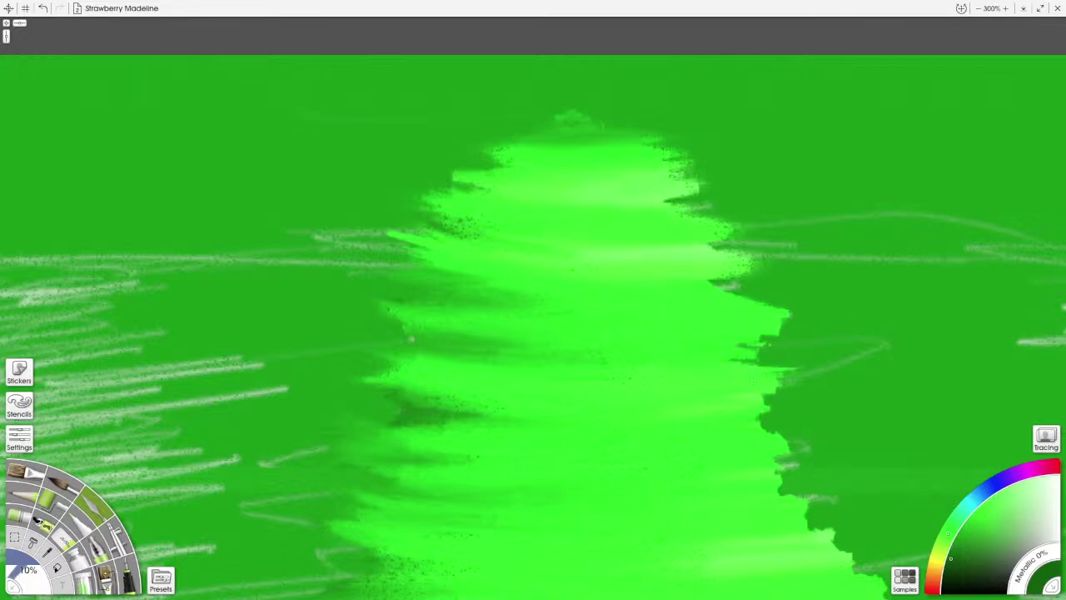
# Step: Switch to the 15% paintbrush and paint a dark green stroke across the lit side at about mid-height, reaching the edge
pyautogui.scroll(-6, 783, 377)
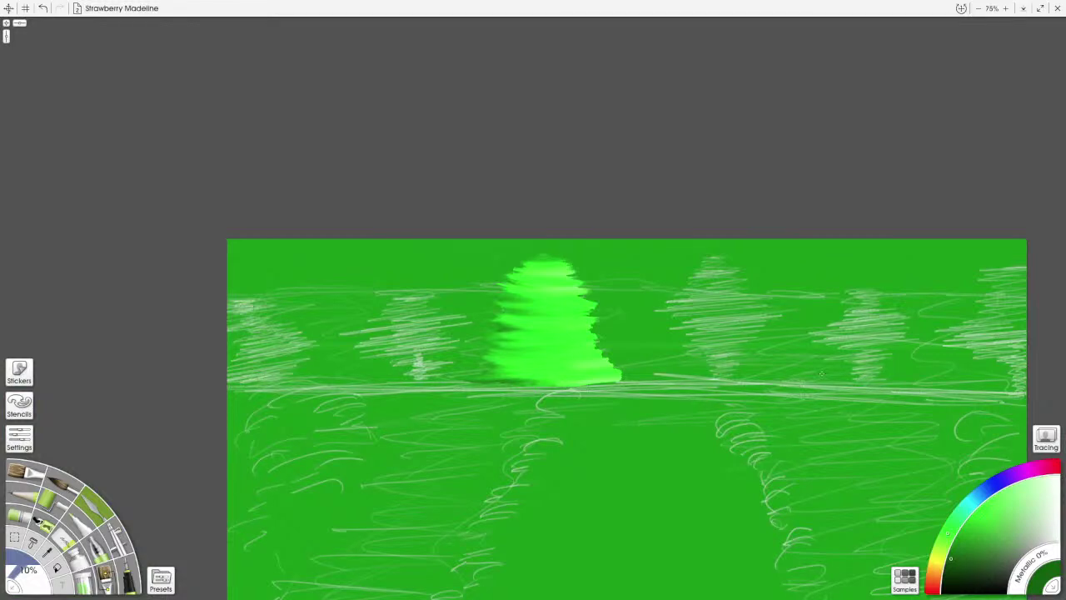
pyautogui.hotkey('ctrl', '+')
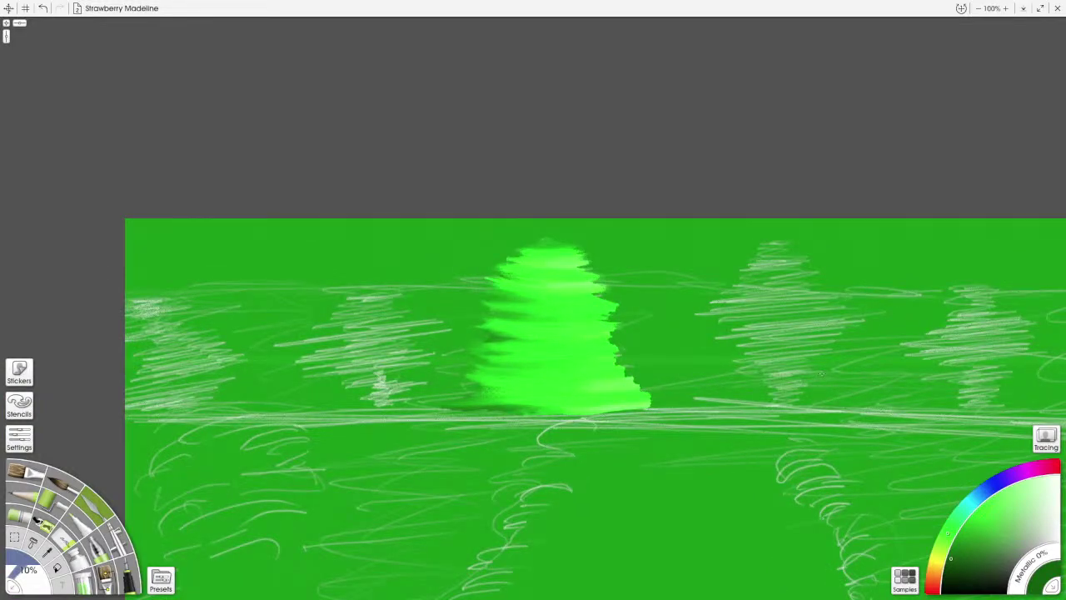
pyautogui.hotkey('ctrl', '+')
pyautogui.hotkey('ctrl', '+')
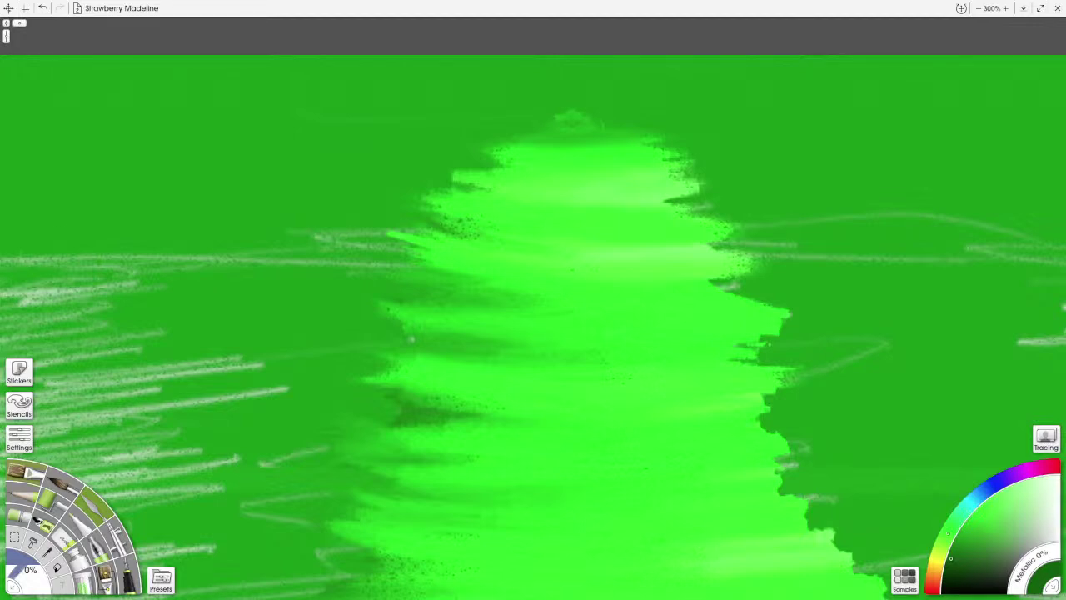
pyautogui.click(25, 472)
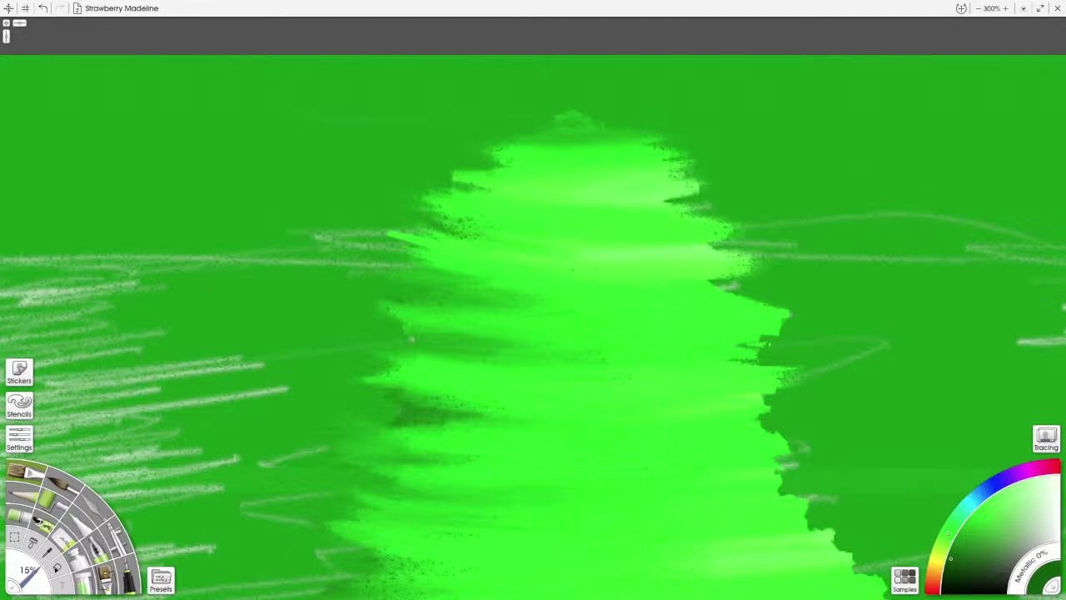
pyautogui.moveTo(761, 351)
pyautogui.mouseDown()
pyautogui.moveTo(593, 358)
pyautogui.moveTo(778, 350)
pyautogui.moveTo(566, 348)
pyautogui.moveTo(781, 351)
pyautogui.mouseUp()
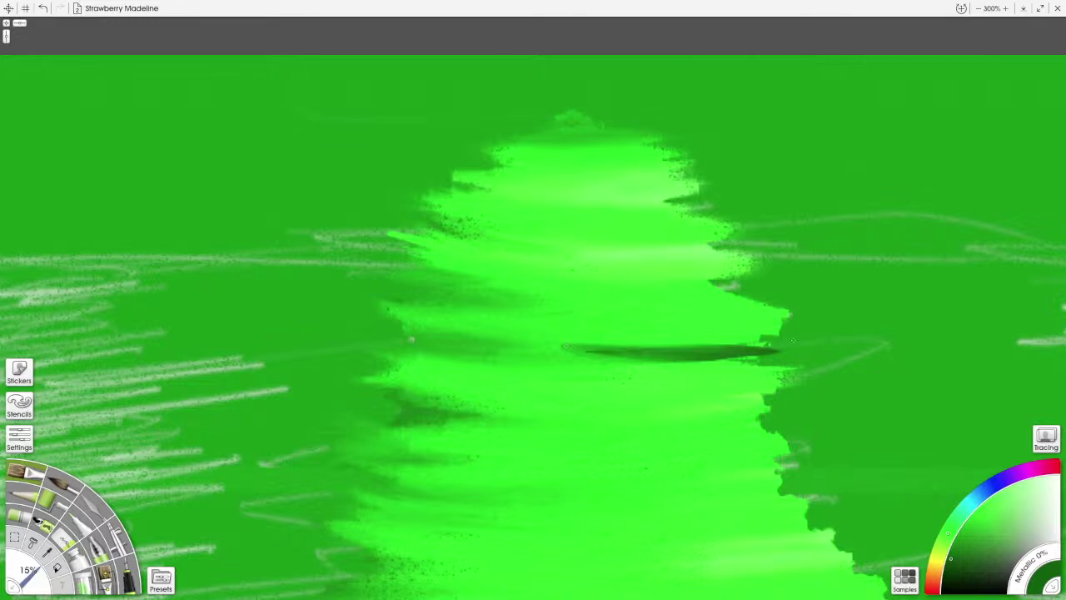
# Step: Paint three dark green strokes across the upper half of the tree's lit side, each tapering inward from the edge
pyautogui.moveTo(741, 286); pyautogui.dragTo(577, 284)
pyautogui.moveTo(743, 241); pyautogui.dragTo(600, 243)
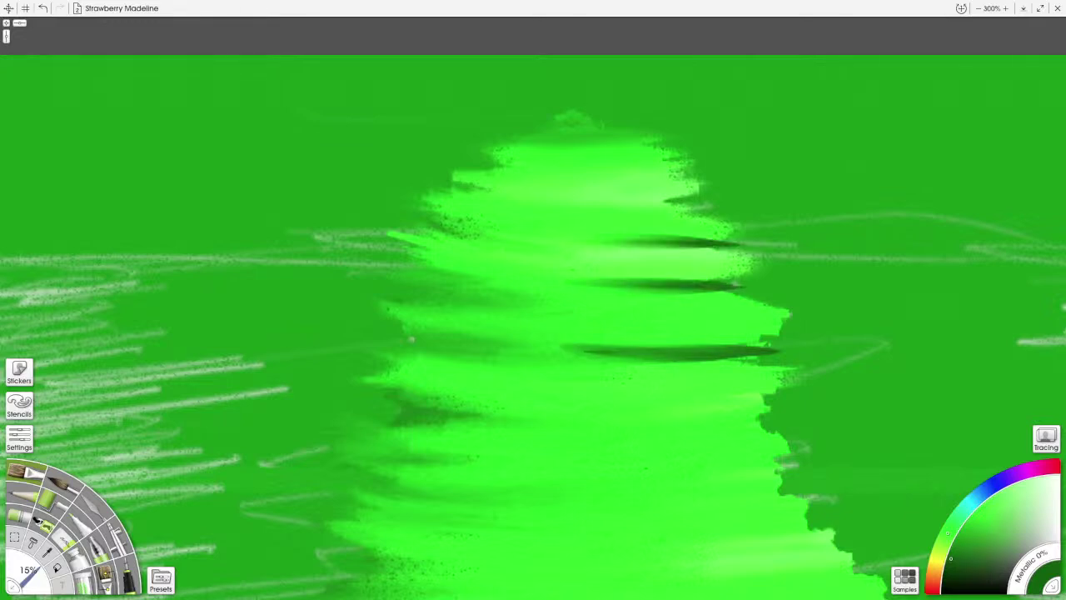
pyautogui.moveTo(710, 204); pyautogui.dragTo(551, 204)
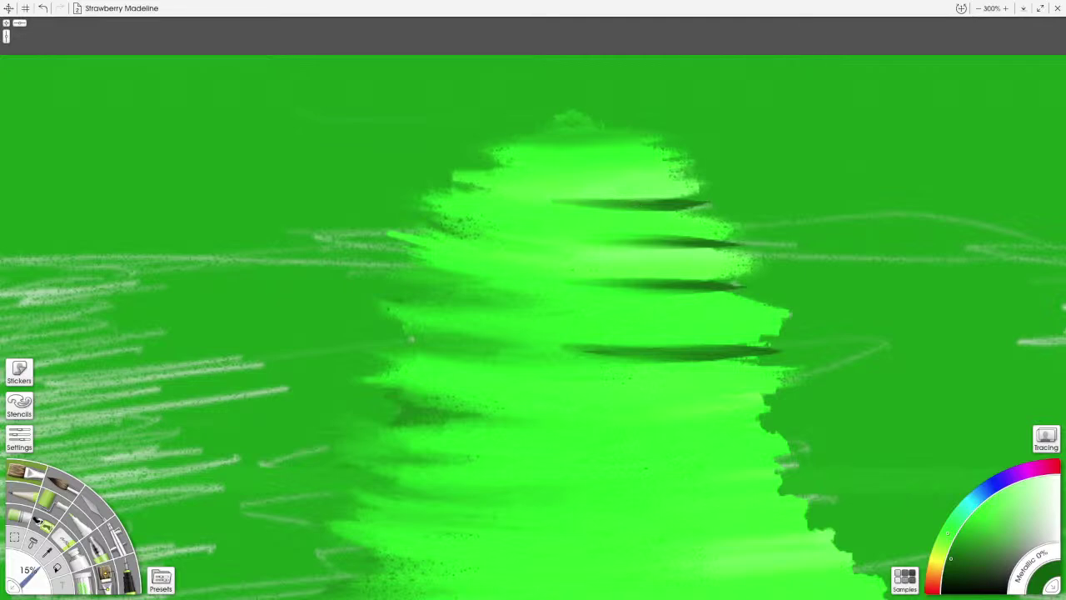
# Step: Paint dark green strokes across the lower half of the tree's lit side, building the one above the base into a thicker patch
pyautogui.moveTo(567, 366); pyautogui.dragTo(494, 183)
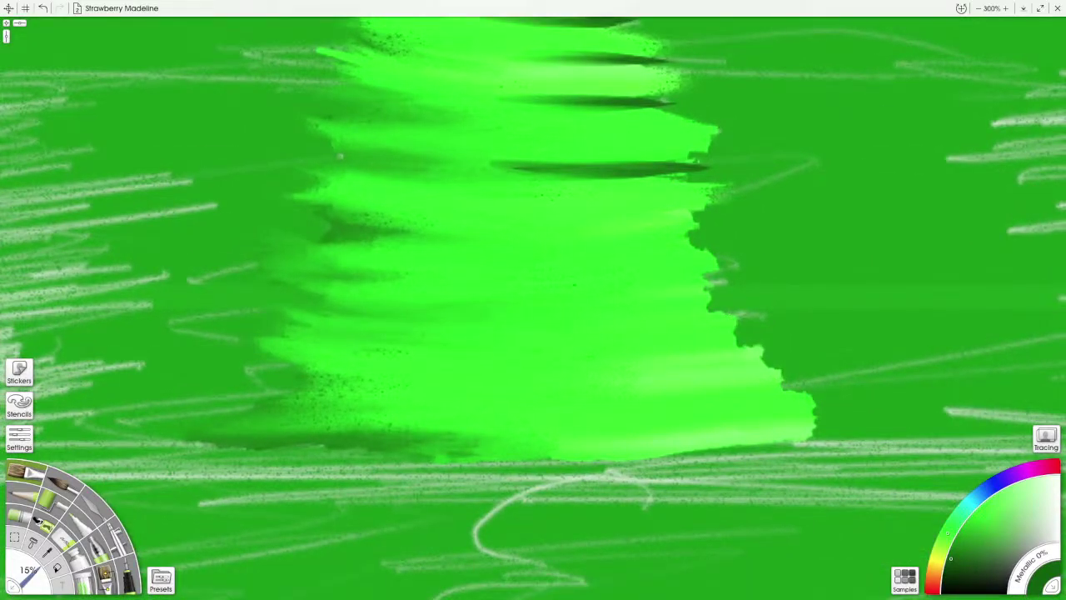
pyautogui.moveTo(706, 242); pyautogui.dragTo(525, 240)
pyautogui.moveTo(745, 311); pyautogui.dragTo(533, 316)
pyautogui.moveTo(773, 358); pyautogui.dragTo(625, 368)
pyautogui.moveTo(740, 362); pyautogui.dragTo(574, 366)
pyautogui.moveTo(786, 360)
pyautogui.mouseDown()
pyautogui.moveTo(548, 373)
pyautogui.moveTo(746, 375)
pyautogui.moveTo(555, 380)
pyautogui.mouseUp()
pyautogui.moveTo(746, 380); pyautogui.dragTo(569, 385)
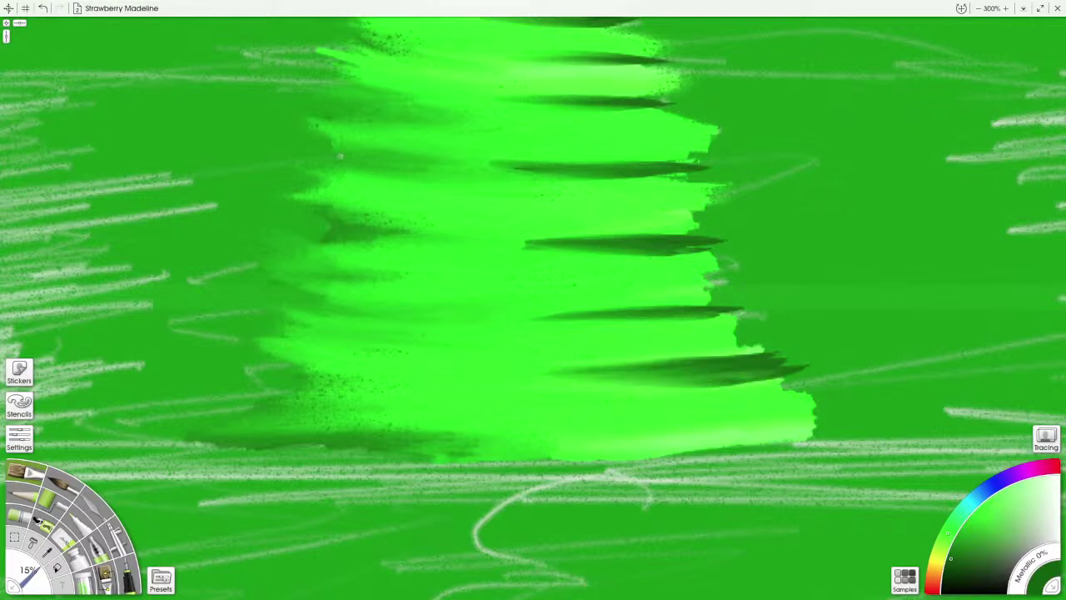
# Step: Paint a dark green shadow along the base of the tree's lit side and switch to the 10% Palette Knife
pyautogui.moveTo(722, 453); pyautogui.dragTo(605, 454)
pyautogui.moveTo(686, 450); pyautogui.dragTo(543, 451)
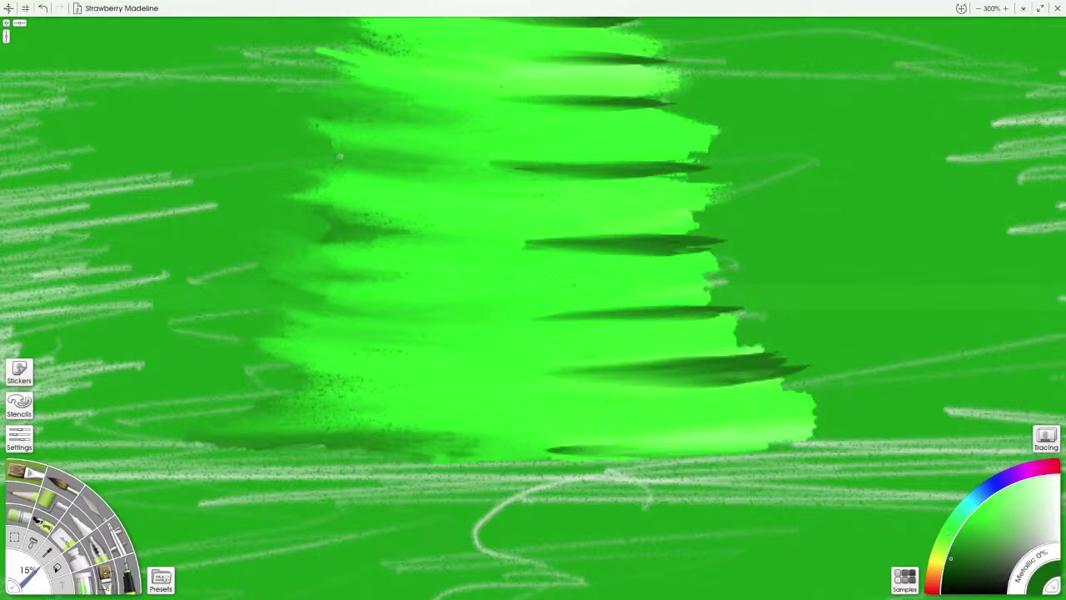
pyautogui.moveTo(826, 440); pyautogui.dragTo(670, 446)
pyautogui.moveTo(798, 429); pyautogui.dragTo(579, 443)
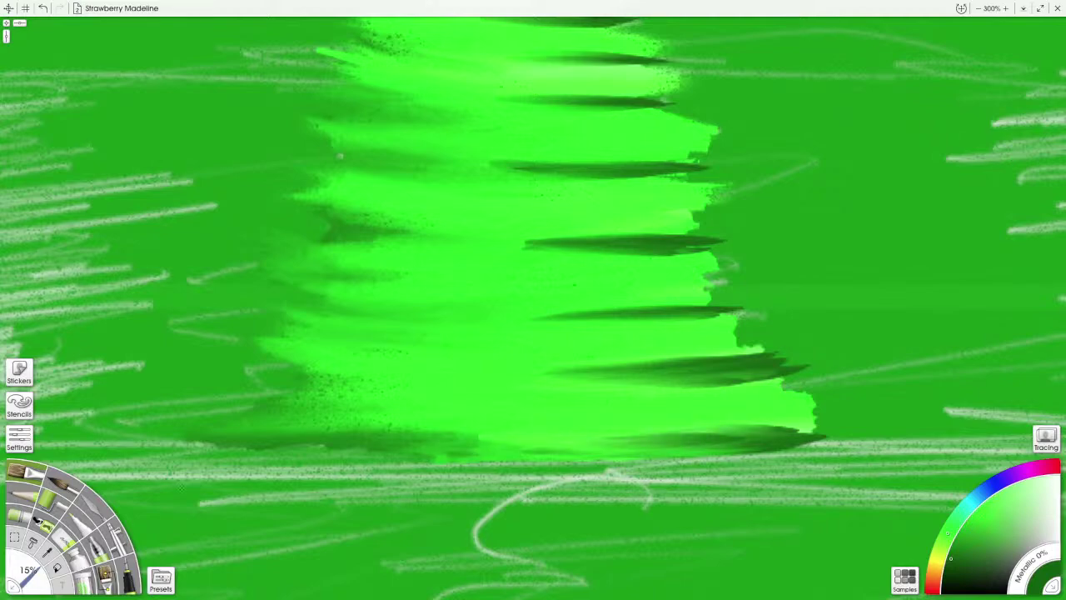
pyautogui.click(91, 502)
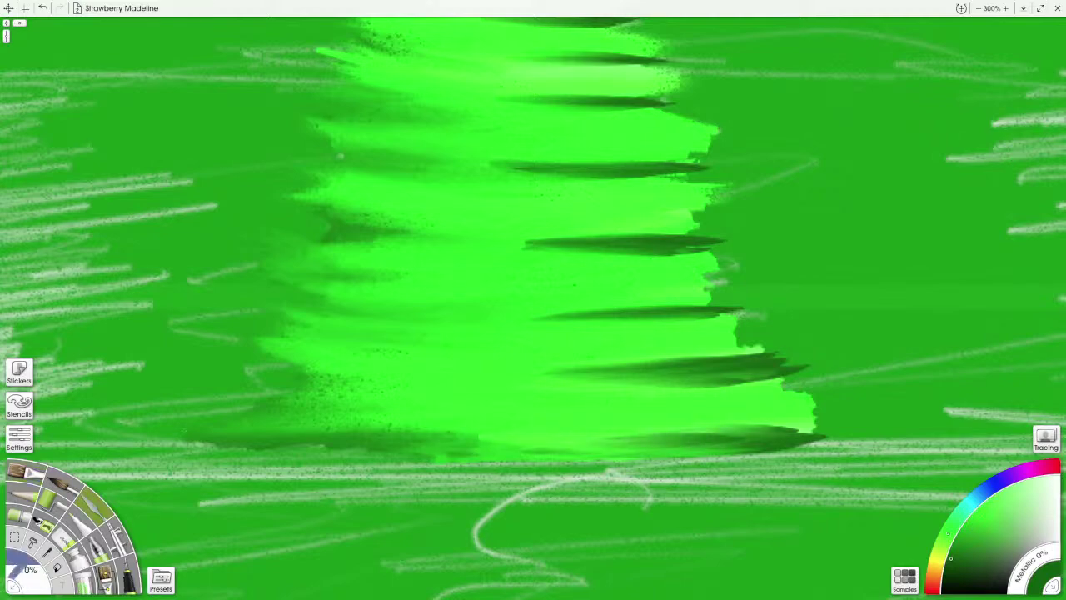
# Step: Try to smear the uppermost dark stroke inward and downward across the treetop with the Palette Knife
pyautogui.moveTo(320, 180); pyautogui.dragTo(316, 395)
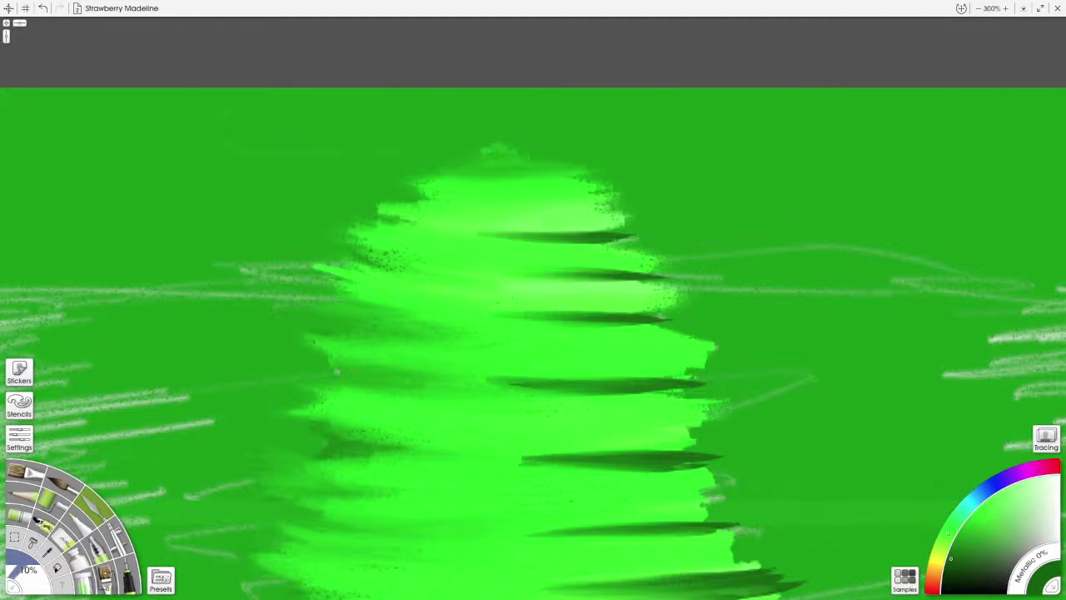
pyautogui.moveTo(624, 232); pyautogui.dragTo(628, 281)
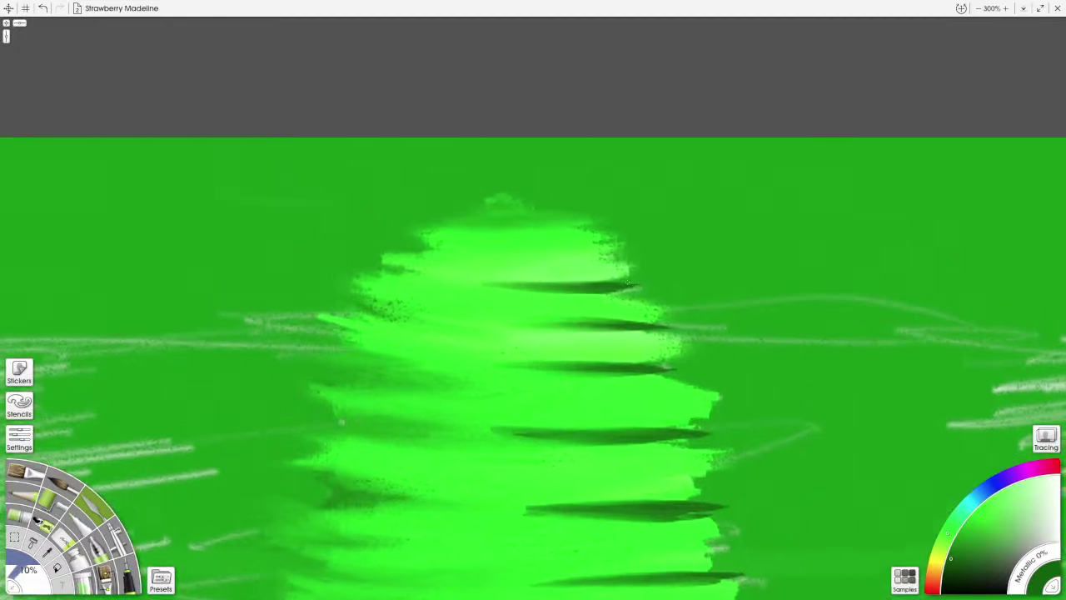
pyautogui.scroll(4, 627, 283)
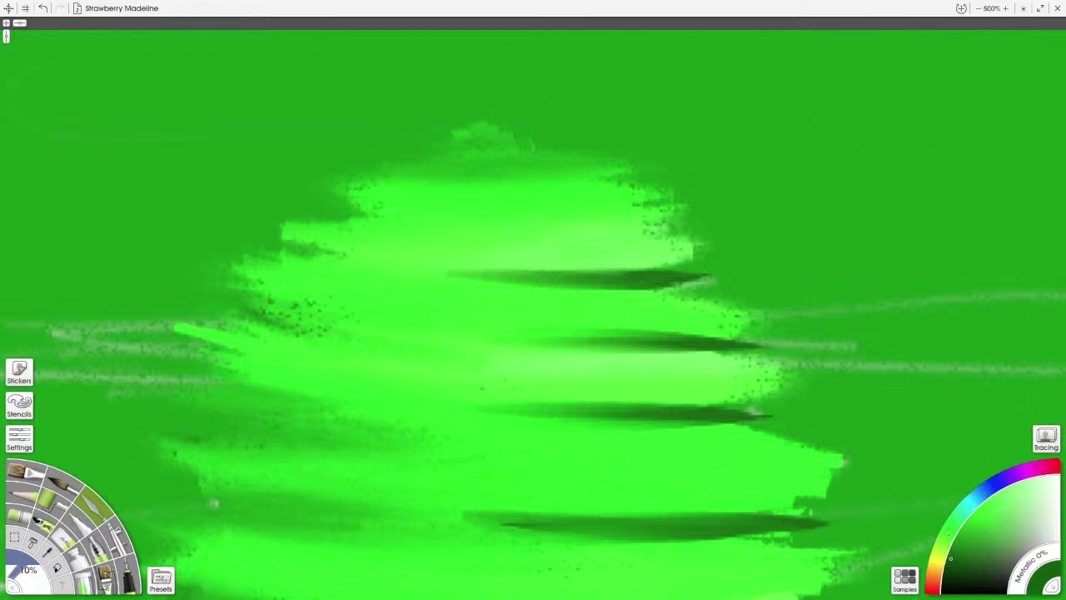
pyautogui.moveTo(638, 284)
pyautogui.mouseDown()
pyautogui.moveTo(492, 284)
pyautogui.moveTo(720, 274)
pyautogui.moveTo(408, 281)
pyautogui.mouseUp()
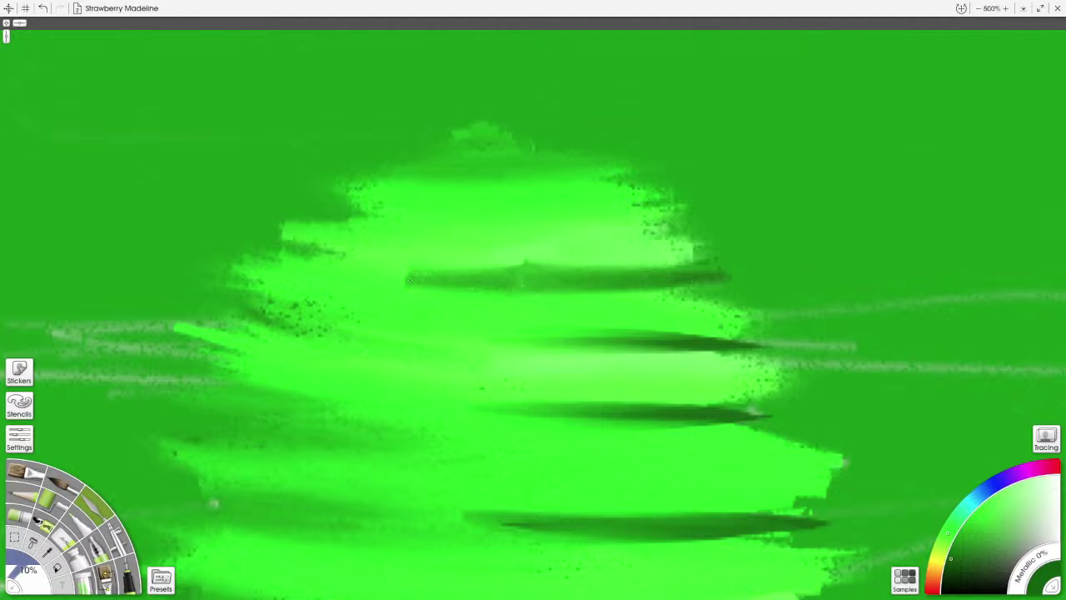
pyautogui.moveTo(525, 273)
pyautogui.mouseDown()
pyautogui.moveTo(683, 275)
pyautogui.moveTo(468, 293)
pyautogui.mouseUp()
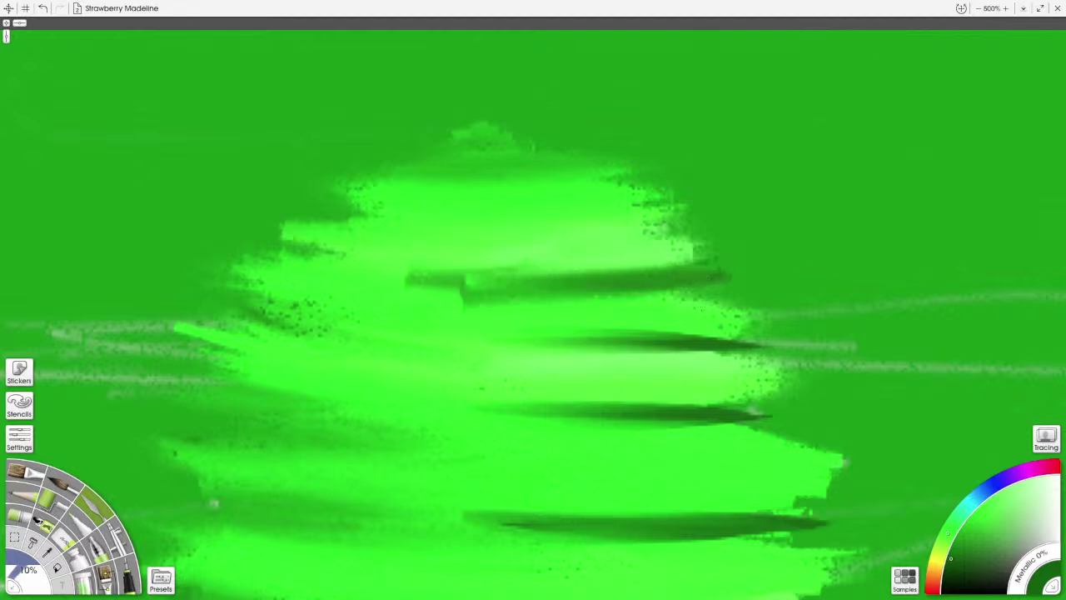
pyautogui.moveTo(692, 285); pyautogui.dragTo(557, 306)
pyautogui.moveTo(650, 292)
pyautogui.mouseDown()
pyautogui.moveTo(604, 303)
pyautogui.moveTo(475, 300)
pyautogui.mouseUp()
pyautogui.moveTo(698, 292); pyautogui.dragTo(454, 294)
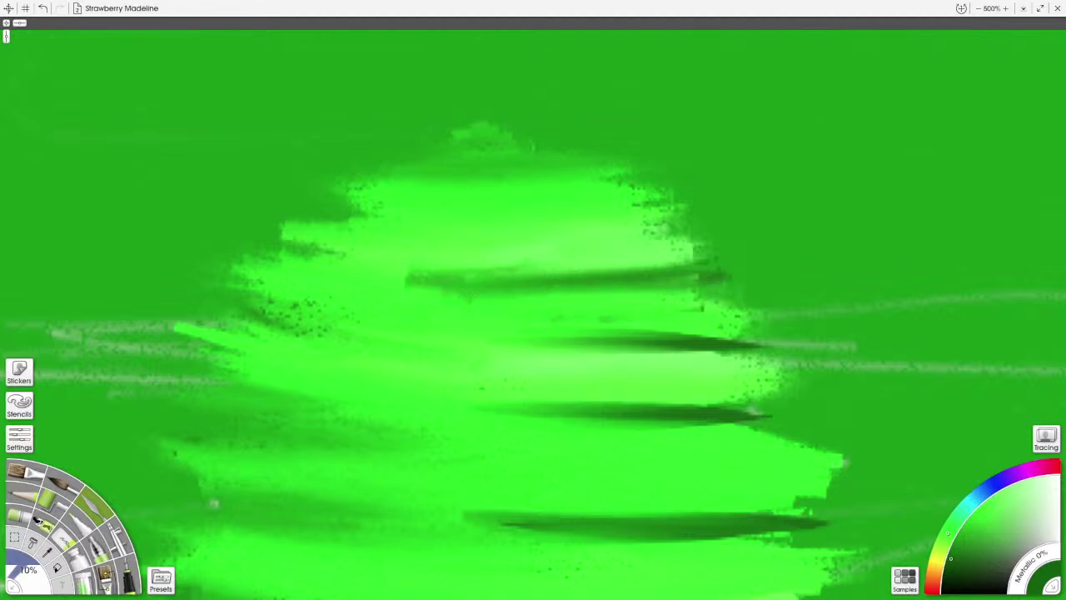
# Step: Try to soften the inner end and upper edge of the uppermost dark stroke
pyautogui.moveTo(550, 285); pyautogui.dragTo(454, 288)
pyautogui.moveTo(586, 282); pyautogui.dragTo(516, 303)
pyautogui.moveTo(705, 279); pyautogui.dragTo(543, 284)
pyautogui.moveTo(453, 283)
pyautogui.mouseDown()
pyautogui.moveTo(385, 285)
pyautogui.moveTo(698, 278)
pyautogui.moveTo(556, 285)
pyautogui.mouseUp()
pyautogui.moveTo(714, 272)
pyautogui.mouseDown()
pyautogui.moveTo(508, 292)
pyautogui.moveTo(624, 288)
pyautogui.moveTo(586, 272)
pyautogui.moveTo(454, 277)
pyautogui.mouseUp()
pyautogui.moveTo(517, 261); pyautogui.dragTo(615, 260)
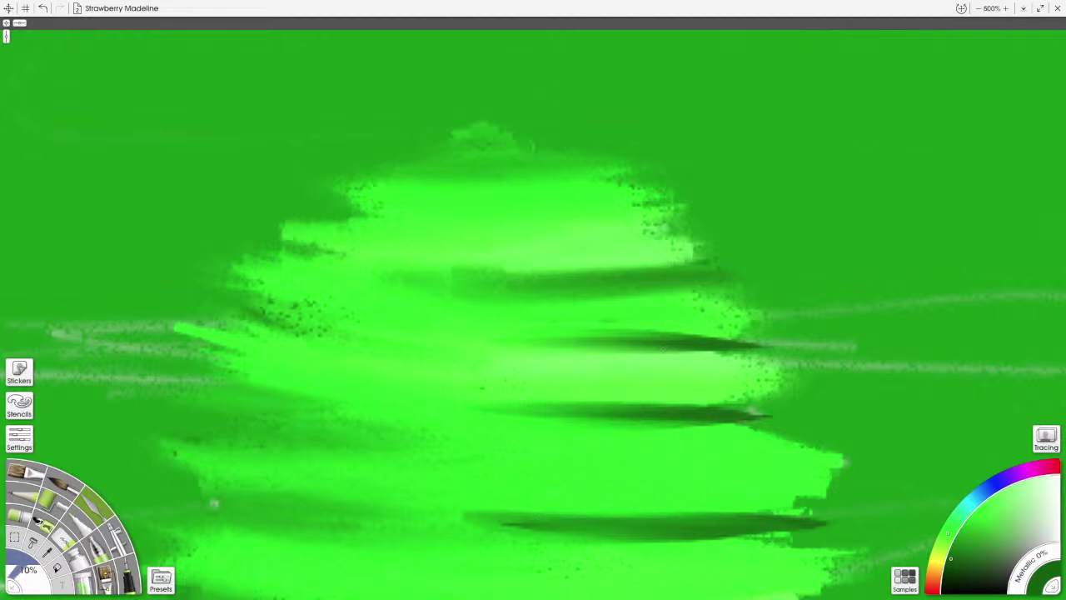
# Step: Try to blend the second dark stroke from the top into the lit foliage and smooth the uppermost one again
pyautogui.moveTo(747, 344); pyautogui.dragTo(542, 353)
pyautogui.moveTo(703, 344)
pyautogui.mouseDown()
pyautogui.moveTo(493, 353)
pyautogui.moveTo(541, 359)
pyautogui.mouseUp()
pyautogui.moveTo(753, 346); pyautogui.dragTo(575, 353)
pyautogui.moveTo(716, 339)
pyautogui.mouseDown()
pyautogui.moveTo(608, 361)
pyautogui.moveTo(767, 344)
pyautogui.mouseUp()
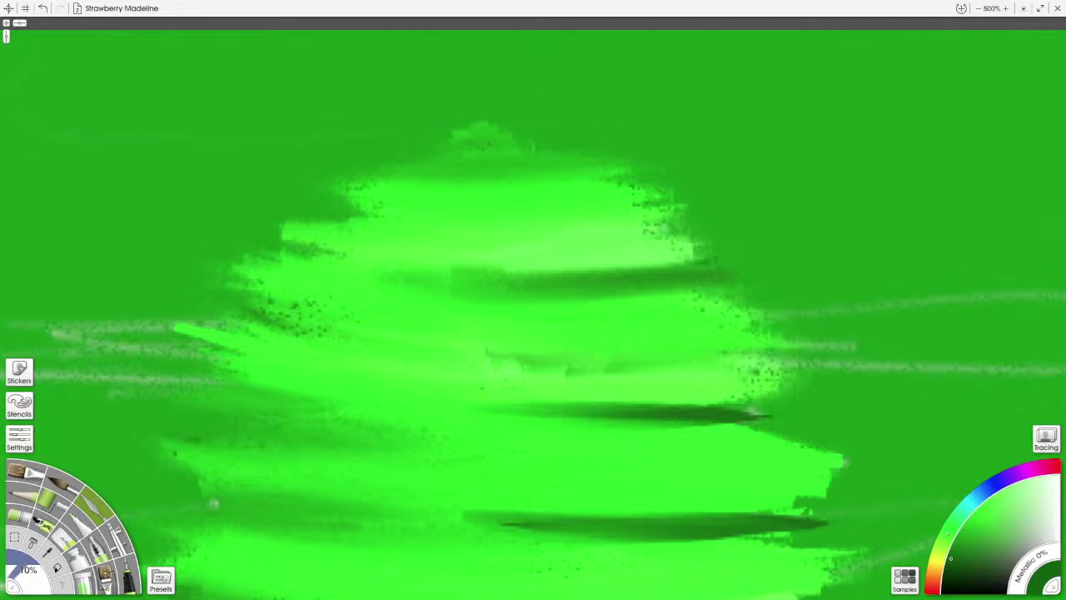
pyautogui.moveTo(680, 277)
pyautogui.mouseDown()
pyautogui.moveTo(503, 289)
pyautogui.moveTo(542, 276)
pyautogui.moveTo(661, 277)
pyautogui.moveTo(464, 271)
pyautogui.moveTo(685, 258)
pyautogui.moveTo(514, 270)
pyautogui.moveTo(688, 264)
pyautogui.moveTo(534, 278)
pyautogui.moveTo(542, 269)
pyautogui.moveTo(375, 276)
pyautogui.mouseUp()
# Step: Undo the Palette Knife smears on the two uppermost dark strokes after viewing the whole tree
pyautogui.press('-')
pyautogui.press('-')
pyautogui.press('-')
pyautogui.press('-')
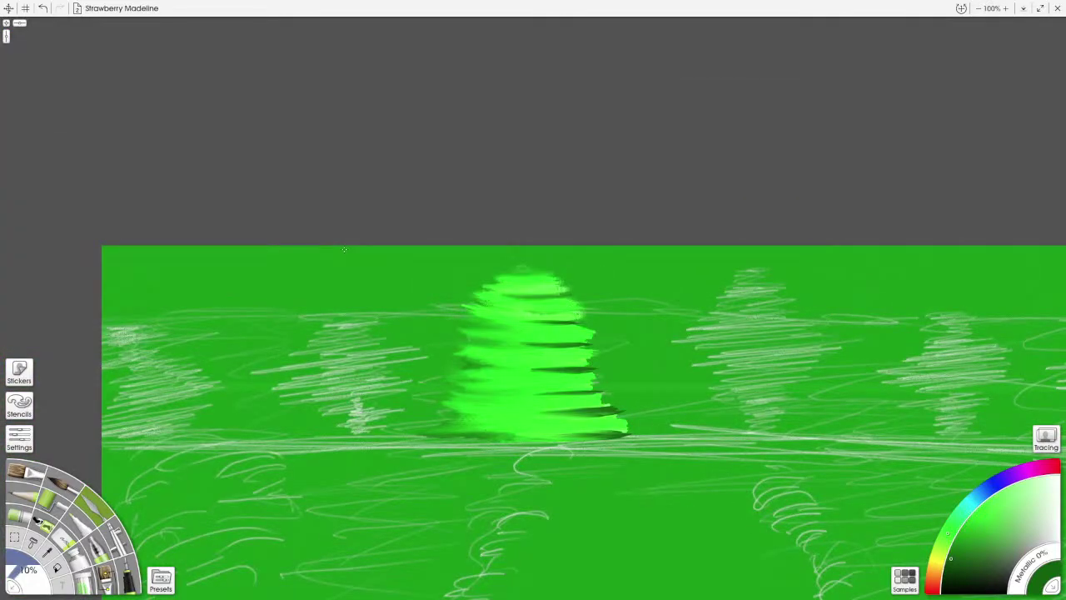
pyautogui.hotkey('ctrl', '=')
pyautogui.hotkey('ctrl', 'z')
pyautogui.hotkey('ctrl', 'z')
pyautogui.hotkey('ctrl', 'z')
pyautogui.hotkey('ctrl', 'z')
pyautogui.hotkey('ctrl', 'z')
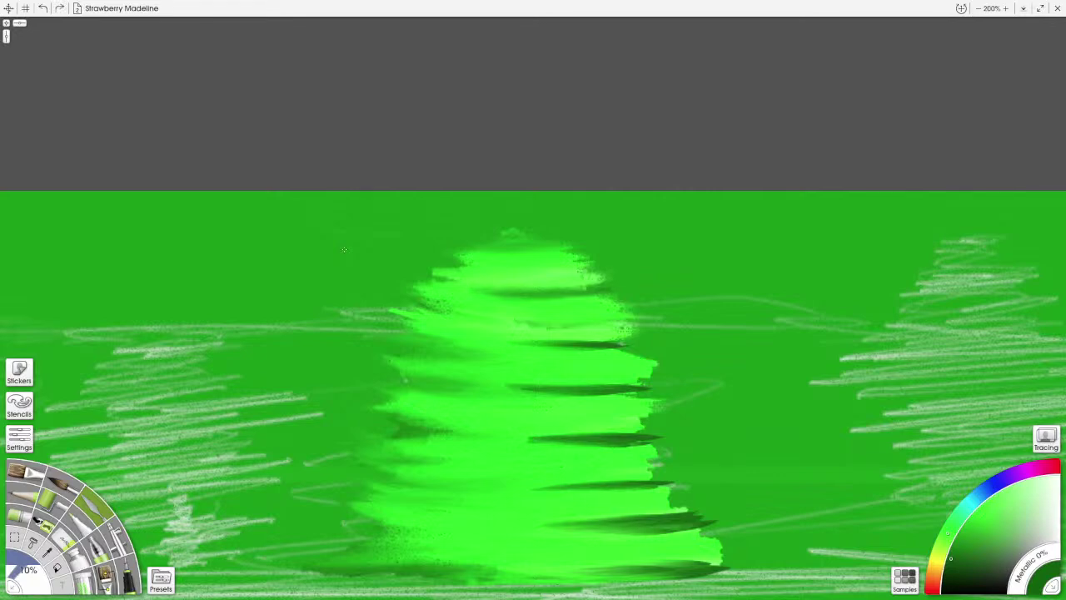
pyautogui.hotkey('ctrl', 'z')
pyautogui.hotkey('ctrl', 'z')
pyautogui.hotkey('ctrl', 'z')
pyautogui.hotkey('ctrl', 'z')
pyautogui.hotkey('ctrl', 'z')
pyautogui.hotkey('ctrl', 'z')
pyautogui.hotkey('ctrl', 'z')
pyautogui.hotkey('ctrl', 'z')
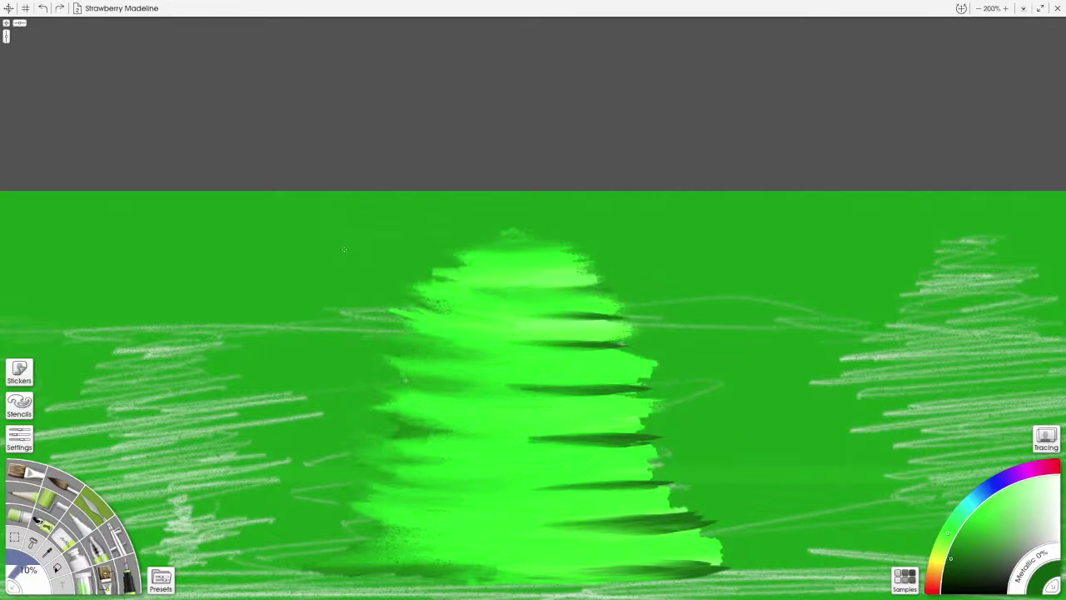
pyautogui.hotkey('ctrl', 'z')
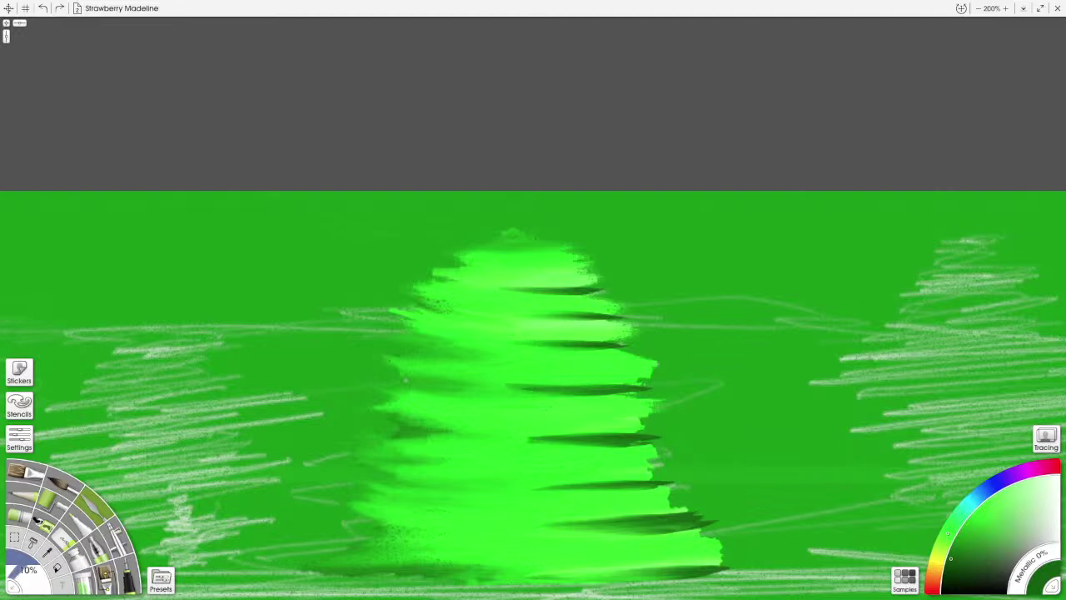
# Step: Smear the thick dark stroke above the tree's base inward, extending its lower edge toward the middle of the tree
pyautogui.moveTo(618, 439); pyautogui.dragTo(554, 262)
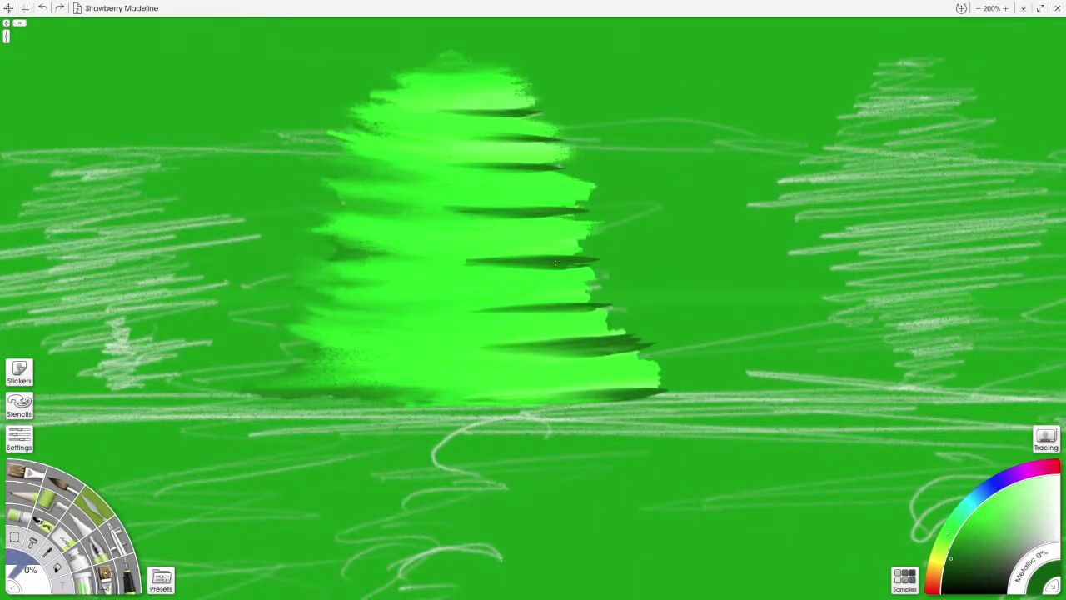
pyautogui.scroll(2, 555, 263)
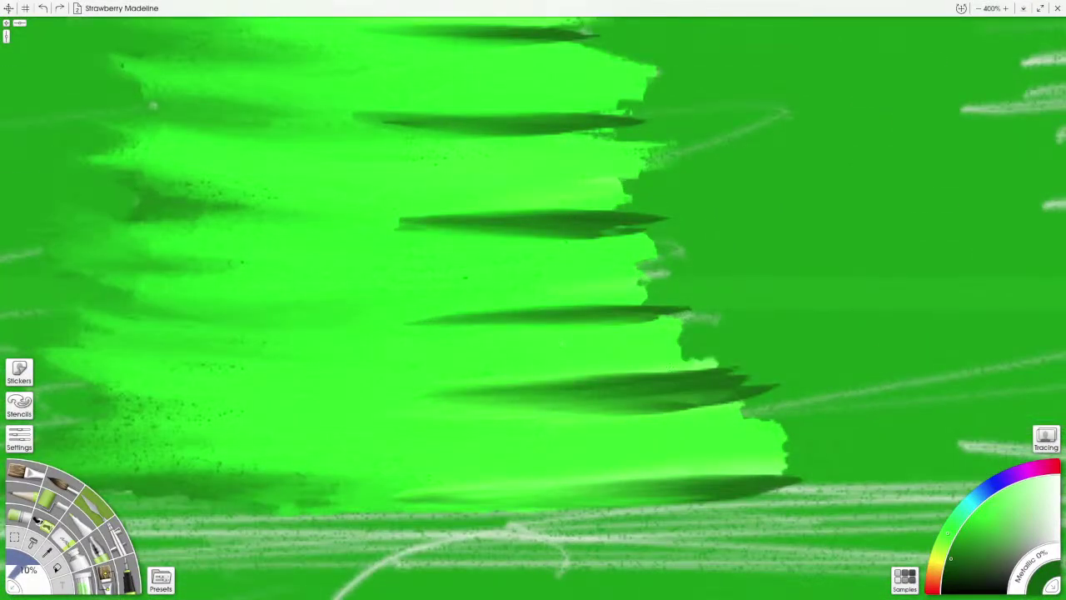
pyautogui.moveTo(670, 368); pyautogui.dragTo(671, 287)
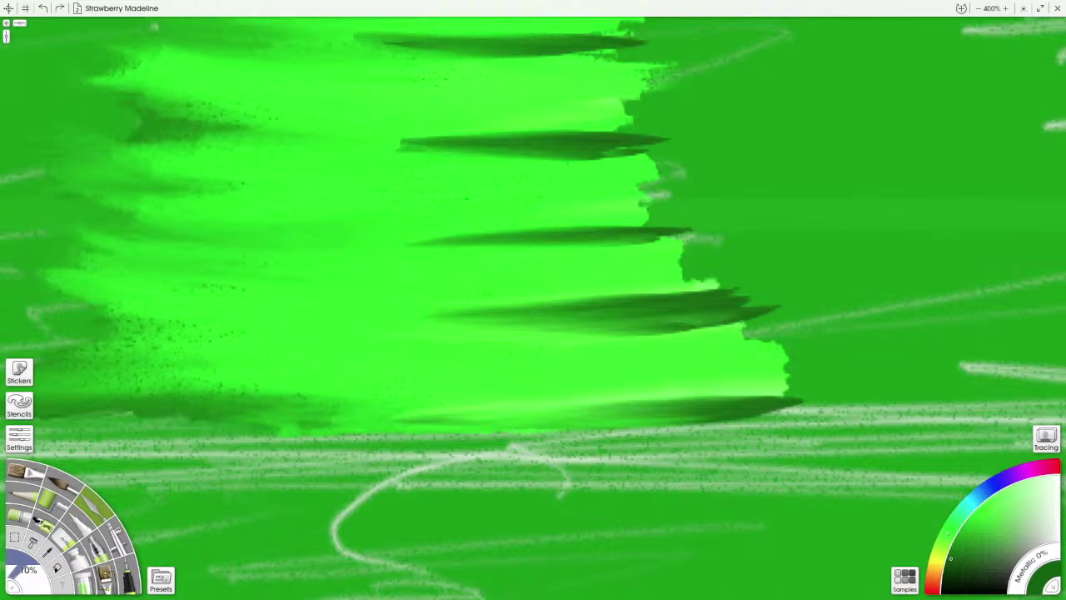
pyautogui.moveTo(608, 319); pyautogui.dragTo(388, 323)
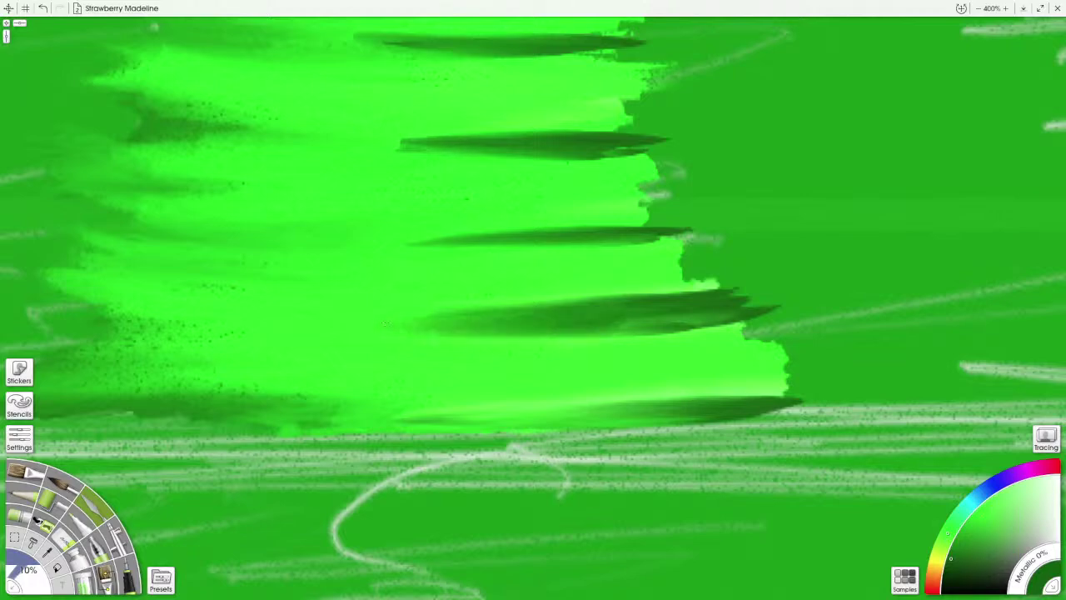
pyautogui.moveTo(698, 323); pyautogui.dragTo(369, 335)
pyautogui.moveTo(629, 332); pyautogui.dragTo(417, 330)
pyautogui.moveTo(687, 329); pyautogui.dragTo(519, 328)
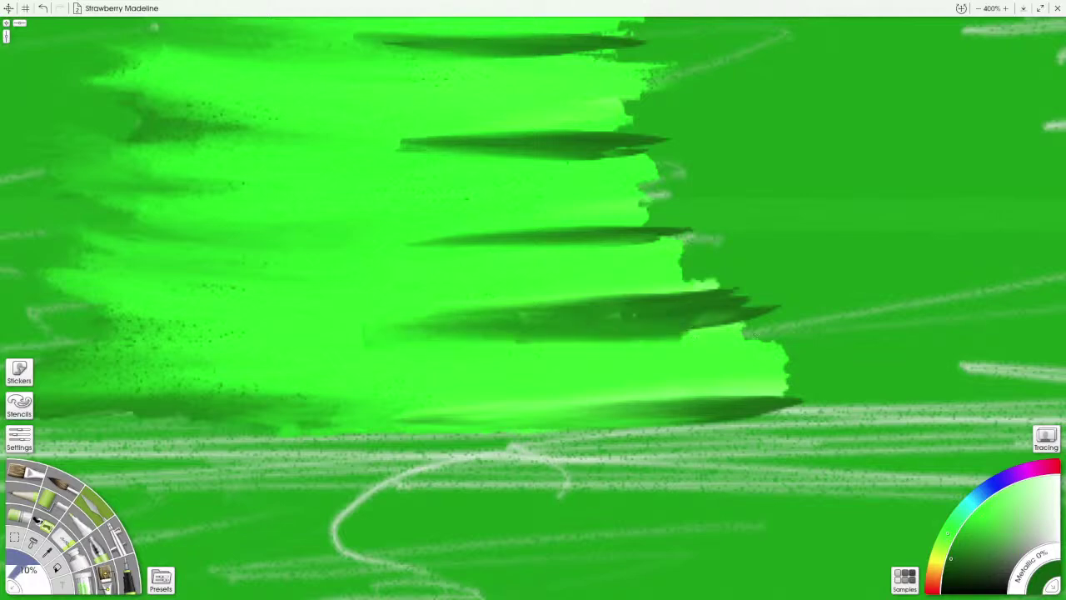
# Step: Smooth the outer end of the thick dark stroke and pull bright green outward over its upper edge as a branch tip
pyautogui.moveTo(741, 325); pyautogui.dragTo(579, 332)
pyautogui.moveTo(778, 315); pyautogui.dragTo(540, 330)
pyautogui.moveTo(741, 322); pyautogui.dragTo(371, 321)
pyautogui.moveTo(564, 317)
pyautogui.mouseDown()
pyautogui.moveTo(360, 318)
pyautogui.moveTo(688, 297)
pyautogui.mouseUp()
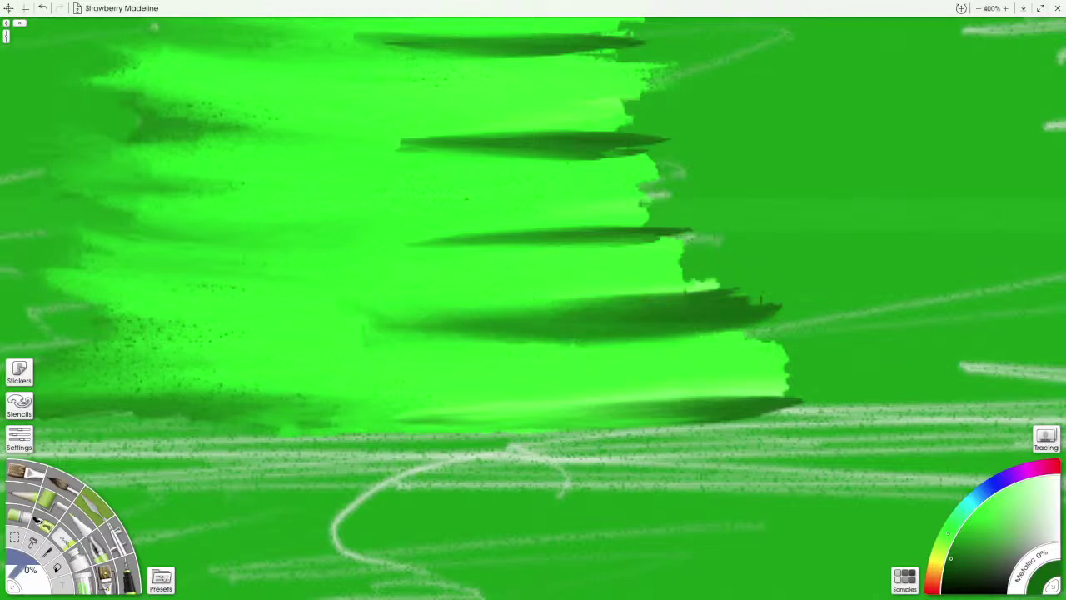
pyautogui.moveTo(471, 308)
pyautogui.mouseDown()
pyautogui.moveTo(761, 285)
pyautogui.moveTo(738, 294)
pyautogui.mouseUp()
pyautogui.moveTo(574, 305); pyautogui.dragTo(754, 293)
pyautogui.moveTo(657, 303); pyautogui.dragTo(453, 312)
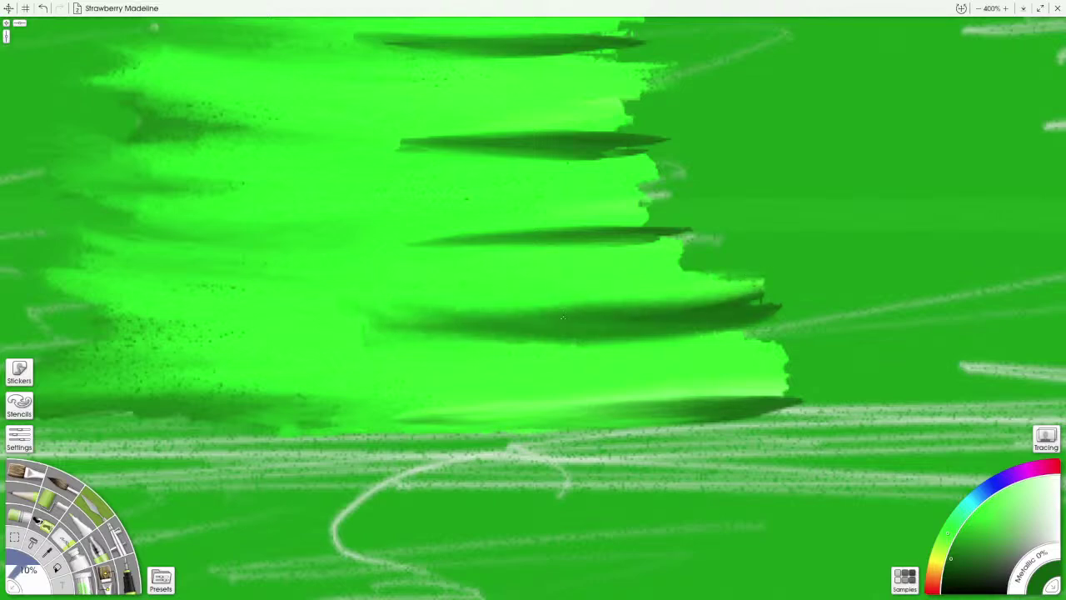
# Step: Smear dark paint diagonally down from the underside of the thick dark stroke into the lit branch below
pyautogui.moveTo(717, 333); pyautogui.dragTo(562, 346)
pyautogui.moveTo(753, 325); pyautogui.dragTo(684, 346)
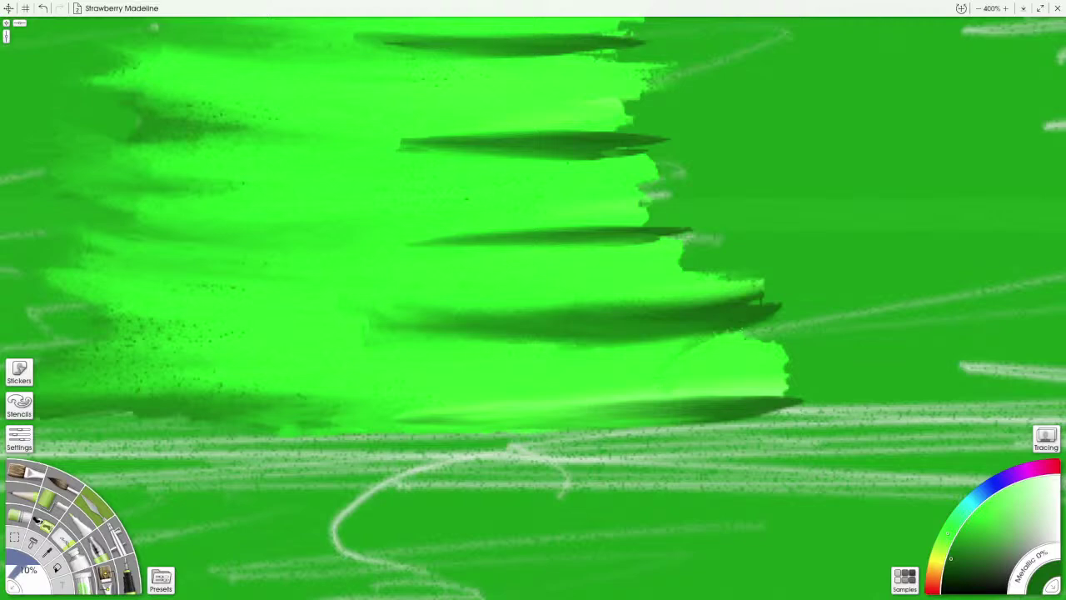
pyautogui.moveTo(748, 328); pyautogui.dragTo(729, 374)
pyautogui.moveTo(738, 330)
pyautogui.mouseDown()
pyautogui.moveTo(723, 378)
pyautogui.moveTo(706, 365)
pyautogui.mouseUp()
pyautogui.moveTo(728, 326)
pyautogui.mouseDown()
pyautogui.moveTo(686, 372)
pyautogui.moveTo(676, 351)
pyautogui.moveTo(658, 367)
pyautogui.mouseUp()
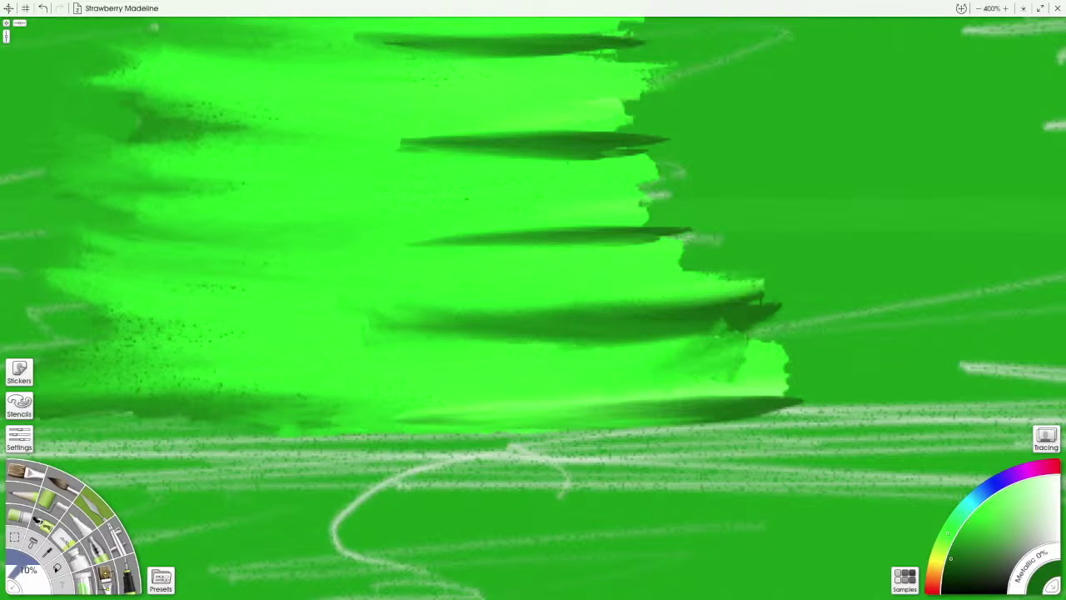
pyautogui.moveTo(602, 392); pyautogui.dragTo(573, 400)
pyautogui.moveTo(733, 321); pyautogui.dragTo(580, 359)
pyautogui.moveTo(768, 325)
pyautogui.mouseDown()
pyautogui.moveTo(563, 365)
pyautogui.moveTo(571, 370)
pyautogui.mouseUp()
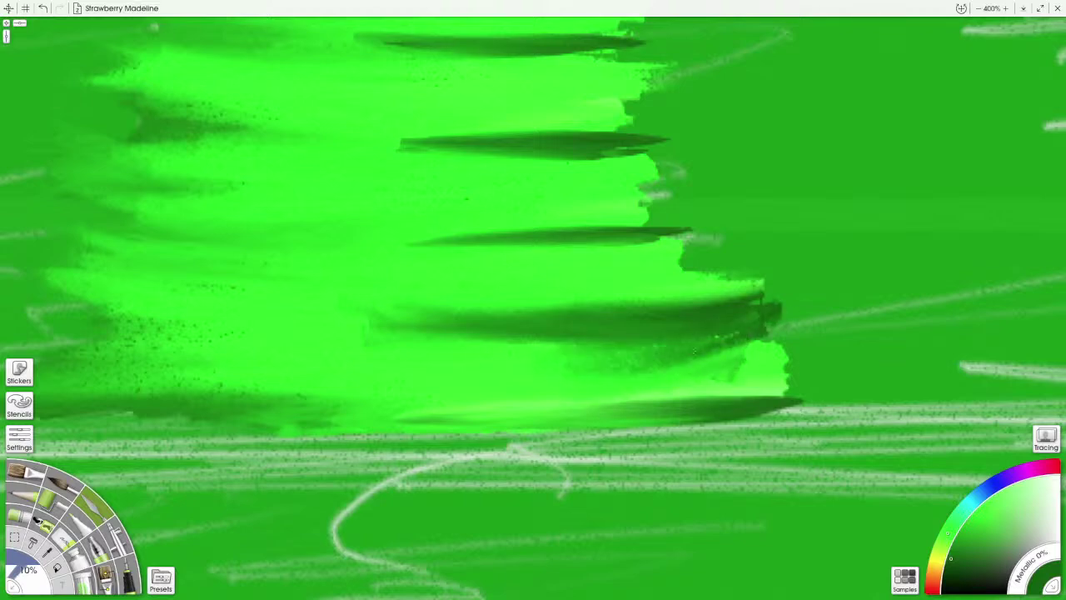
# Step: Blend the diagonal smears beneath the thick dark stroke into a soft shadow over the lowest lit branch
pyautogui.moveTo(701, 345); pyautogui.dragTo(580, 372)
pyautogui.moveTo(642, 356); pyautogui.dragTo(536, 371)
pyautogui.moveTo(733, 353)
pyautogui.mouseDown()
pyautogui.moveTo(533, 371)
pyautogui.moveTo(728, 373)
pyautogui.moveTo(600, 373)
pyautogui.mouseUp()
pyautogui.moveTo(737, 350); pyautogui.dragTo(583, 362)
pyautogui.moveTo(776, 324); pyautogui.dragTo(615, 382)
pyautogui.moveTo(615, 382); pyautogui.dragTo(751, 350)
pyautogui.moveTo(671, 370)
pyautogui.mouseDown()
pyautogui.moveTo(615, 380)
pyautogui.moveTo(752, 359)
pyautogui.moveTo(643, 360)
pyautogui.mouseUp()
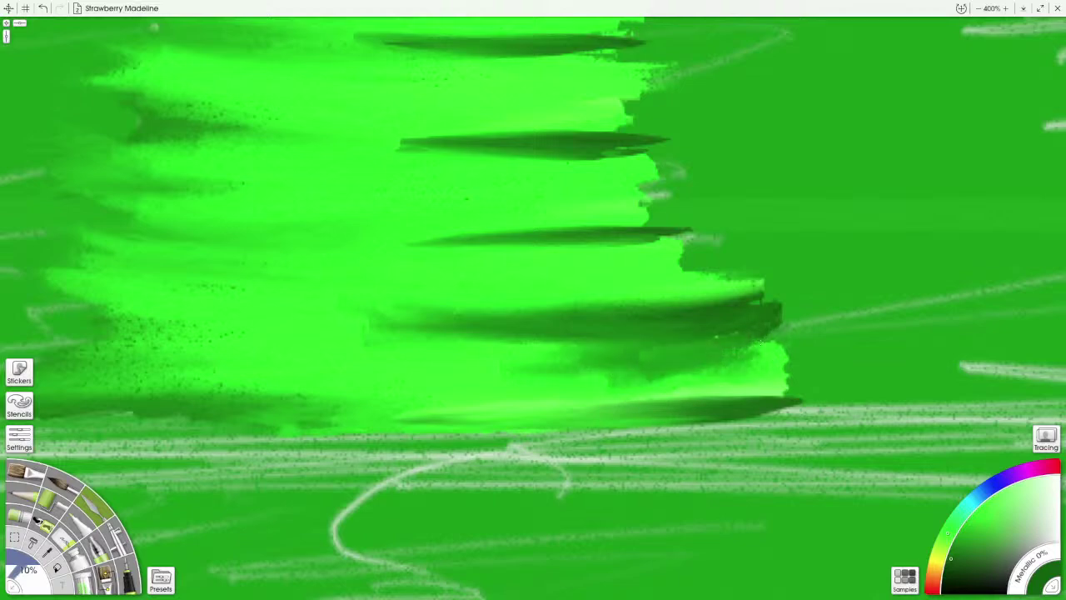
# Step: Extend the shadow beneath the thick dark stroke inward toward the middle of the tree with long, slightly sloping smears
pyautogui.moveTo(761, 349)
pyautogui.mouseDown()
pyautogui.moveTo(705, 370)
pyautogui.moveTo(520, 376)
pyautogui.mouseUp()
pyautogui.moveTo(596, 348); pyautogui.dragTo(483, 371)
pyautogui.moveTo(656, 349)
pyautogui.mouseDown()
pyautogui.moveTo(500, 360)
pyautogui.moveTo(647, 350)
pyautogui.mouseUp()
pyautogui.moveTo(646, 350); pyautogui.dragTo(460, 375)
pyautogui.moveTo(698, 355); pyautogui.dragTo(488, 383)
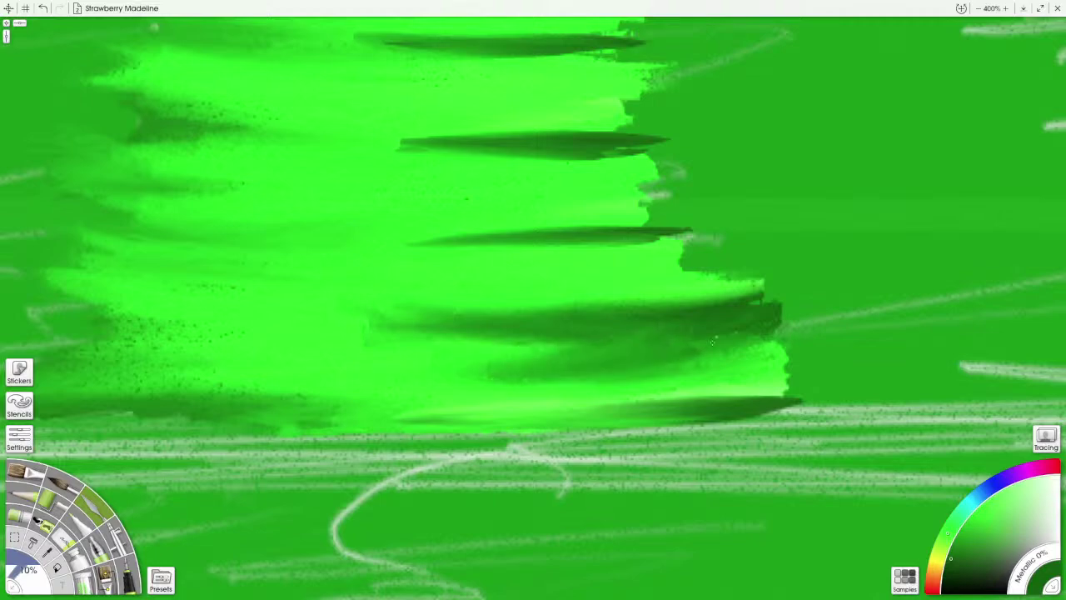
pyautogui.moveTo(719, 342)
pyautogui.mouseDown()
pyautogui.moveTo(701, 358)
pyautogui.moveTo(438, 373)
pyautogui.mouseUp()
pyautogui.moveTo(533, 352); pyautogui.dragTo(402, 380)
pyautogui.moveTo(576, 338); pyautogui.dragTo(452, 343)
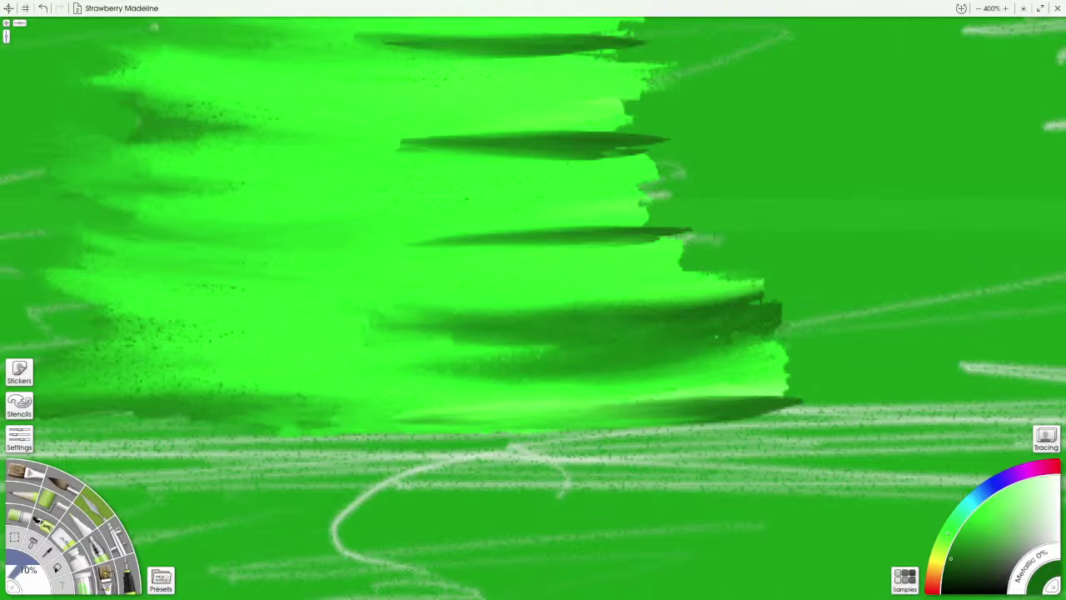
# Step: Soften the inner ends of the lower branch shadow into the bright foliage and check the result from farther away
pyautogui.moveTo(520, 333)
pyautogui.mouseDown()
pyautogui.moveTo(348, 338)
pyautogui.moveTo(325, 325)
pyautogui.mouseUp()
pyautogui.moveTo(633, 345); pyautogui.dragTo(546, 350)
pyautogui.moveTo(680, 323); pyautogui.dragTo(443, 325)
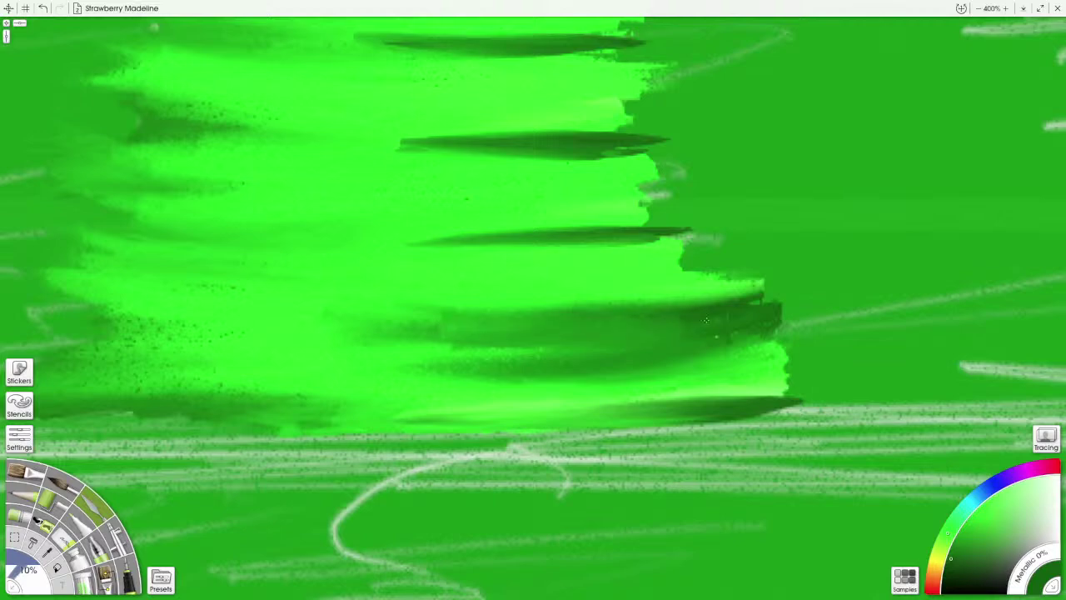
pyautogui.moveTo(573, 348); pyautogui.dragTo(453, 343)
pyautogui.moveTo(533, 367); pyautogui.dragTo(383, 368)
pyautogui.moveTo(494, 370)
pyautogui.mouseDown()
pyautogui.moveTo(318, 366)
pyautogui.moveTo(571, 364)
pyautogui.mouseUp()
pyautogui.scroll(-6, 713, 349)
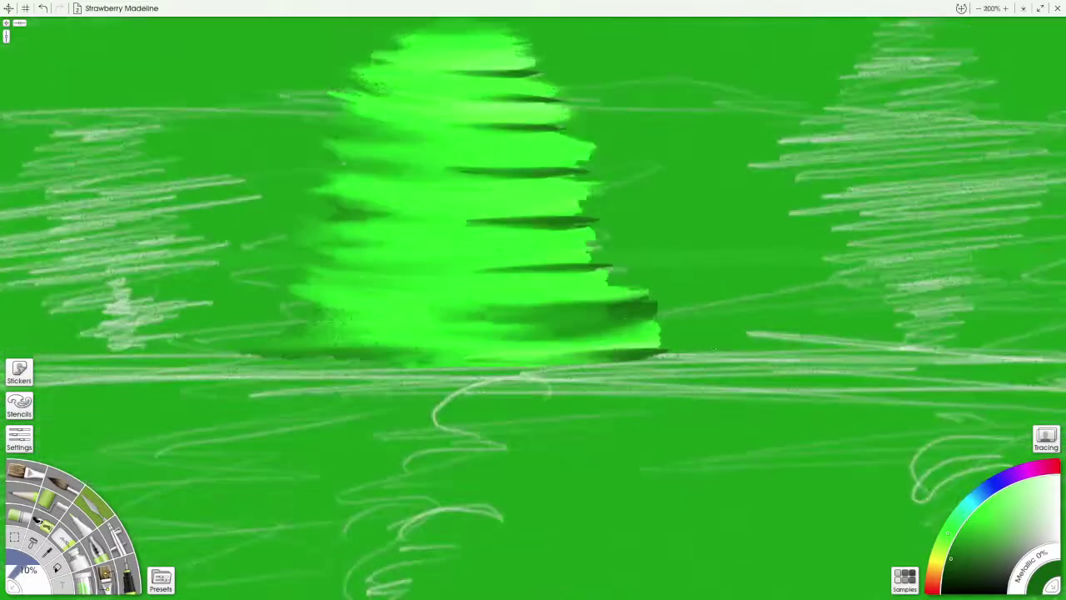
pyautogui.scroll(3, 713, 349)
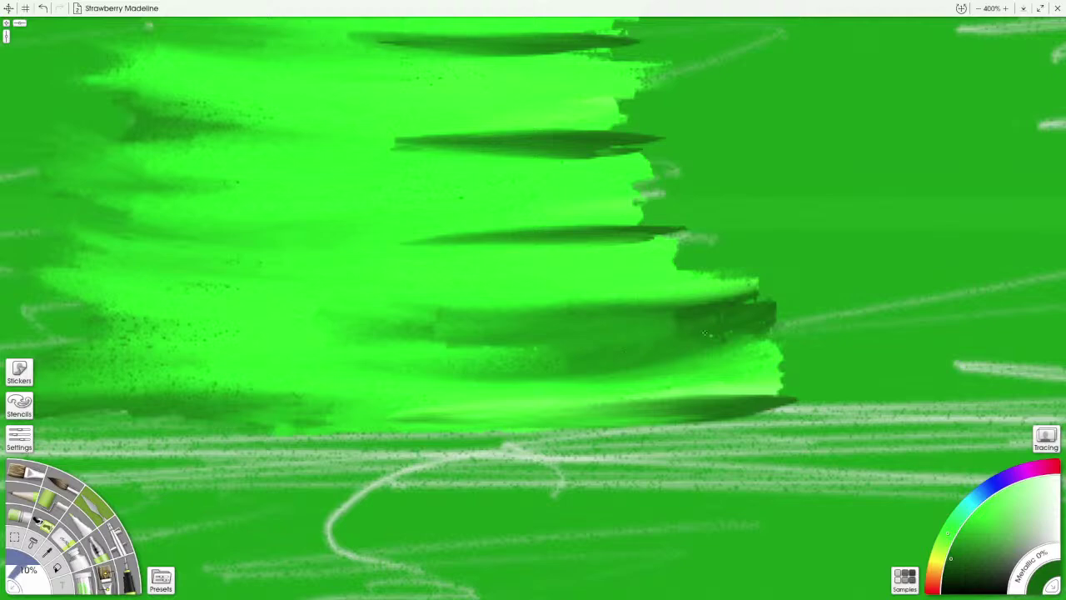
# Step: Finish the lowest branch shadow with sloping smears that soften its underside toward the middle of the tree
pyautogui.moveTo(766, 310)
pyautogui.mouseDown()
pyautogui.moveTo(644, 350)
pyautogui.moveTo(523, 360)
pyautogui.mouseUp()
pyautogui.moveTo(733, 340); pyautogui.dragTo(609, 370)
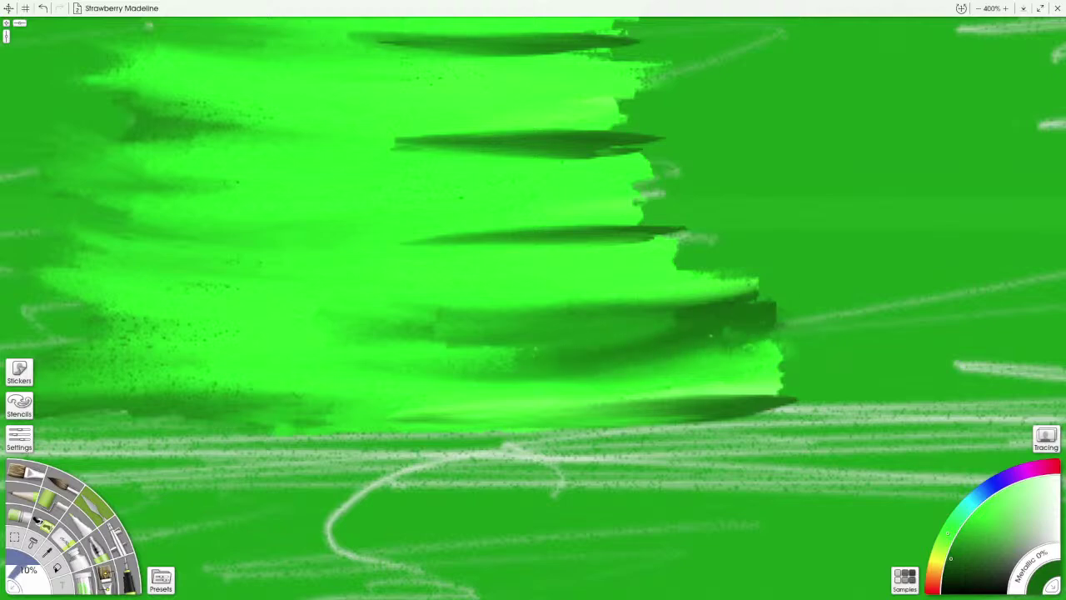
pyautogui.moveTo(738, 346); pyautogui.dragTo(607, 378)
pyautogui.moveTo(706, 350); pyautogui.dragTo(504, 380)
pyautogui.moveTo(593, 358); pyautogui.dragTo(371, 361)
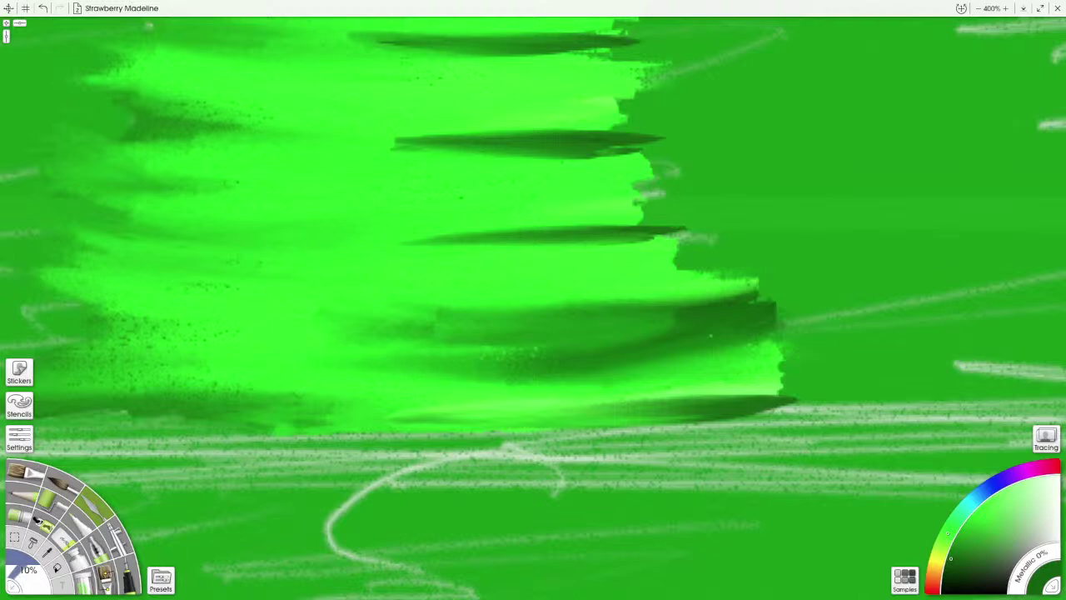
# Step: Smear the thin dark stroke just above the thick one back and forth into a soft, upward-curving branch shadow
pyautogui.moveTo(680, 230); pyautogui.dragTo(405, 238)
pyautogui.moveTo(464, 239)
pyautogui.mouseDown()
pyautogui.moveTo(464, 222)
pyautogui.moveTo(613, 233)
pyautogui.mouseUp()
pyautogui.moveTo(514, 237)
pyautogui.mouseDown()
pyautogui.moveTo(580, 225)
pyautogui.moveTo(564, 225)
pyautogui.moveTo(585, 238)
pyautogui.moveTo(644, 233)
pyautogui.moveTo(631, 243)
pyautogui.moveTo(669, 227)
pyautogui.moveTo(640, 231)
pyautogui.moveTo(583, 230)
pyautogui.mouseUp()
pyautogui.moveTo(682, 230); pyautogui.dragTo(364, 237)
pyautogui.moveTo(598, 230)
pyautogui.mouseDown()
pyautogui.moveTo(350, 243)
pyautogui.moveTo(392, 236)
pyautogui.mouseUp()
pyautogui.moveTo(541, 238); pyautogui.dragTo(499, 246)
pyautogui.moveTo(681, 219); pyautogui.dragTo(463, 253)
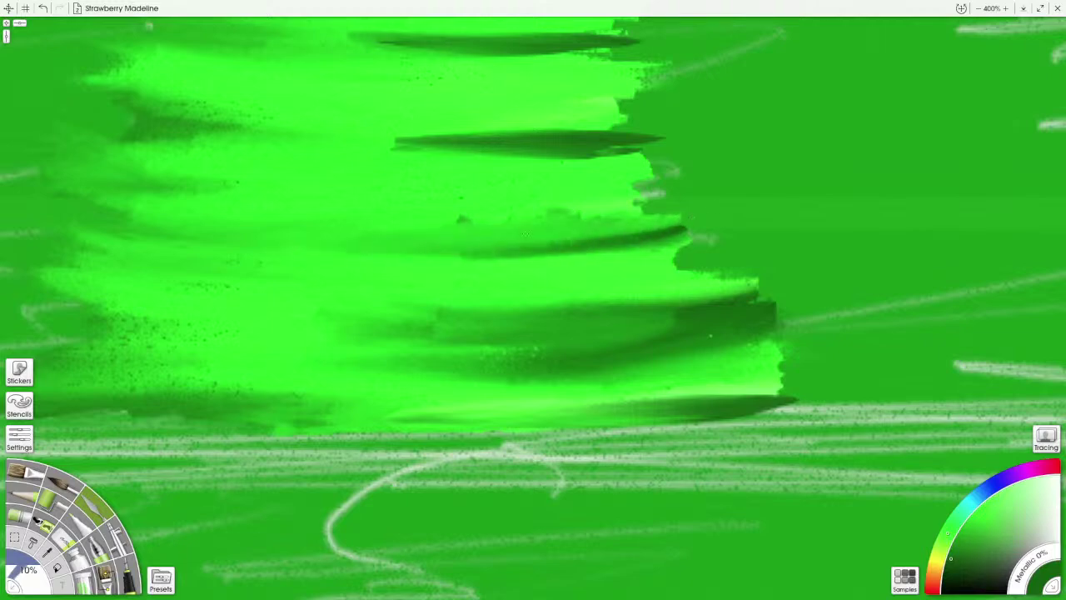
# Step: Pull the bright foliage above the thin curved shadow outward into a ragged branch tip and smooth the shadow beneath it
pyautogui.moveTo(639, 231); pyautogui.dragTo(510, 242)
pyautogui.moveTo(580, 223)
pyautogui.mouseDown()
pyautogui.moveTo(458, 222)
pyautogui.moveTo(717, 200)
pyautogui.moveTo(639, 200)
pyautogui.mouseUp()
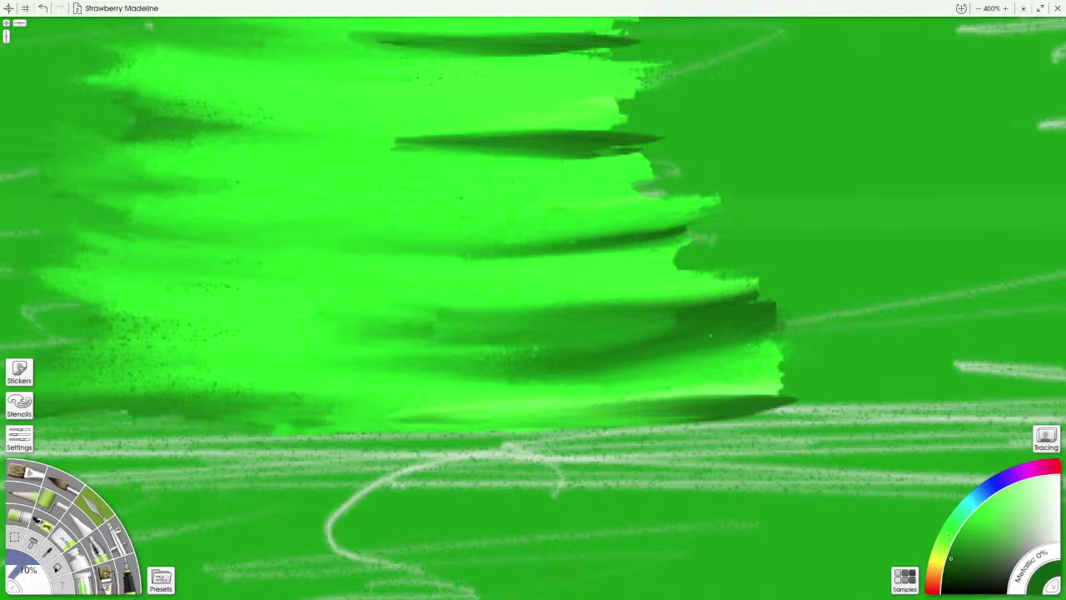
pyautogui.moveTo(707, 224); pyautogui.dragTo(426, 258)
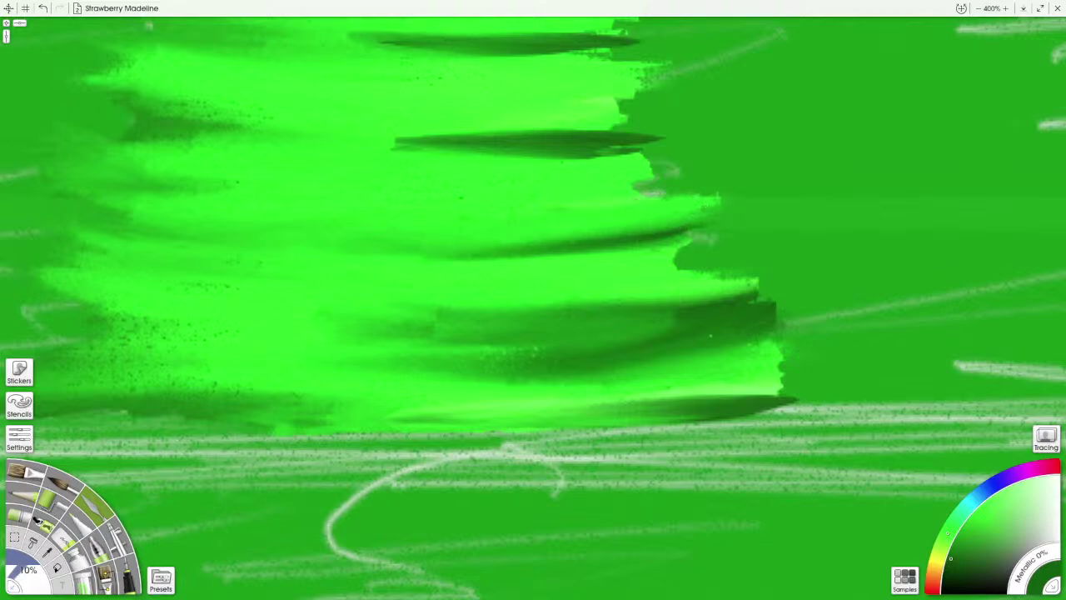
# Step: Smudge the next dark stroke up the tree into the surrounding foliage and draw its outer end past the tree's edge
pyautogui.moveTo(533, 249); pyautogui.dragTo(555, 392)
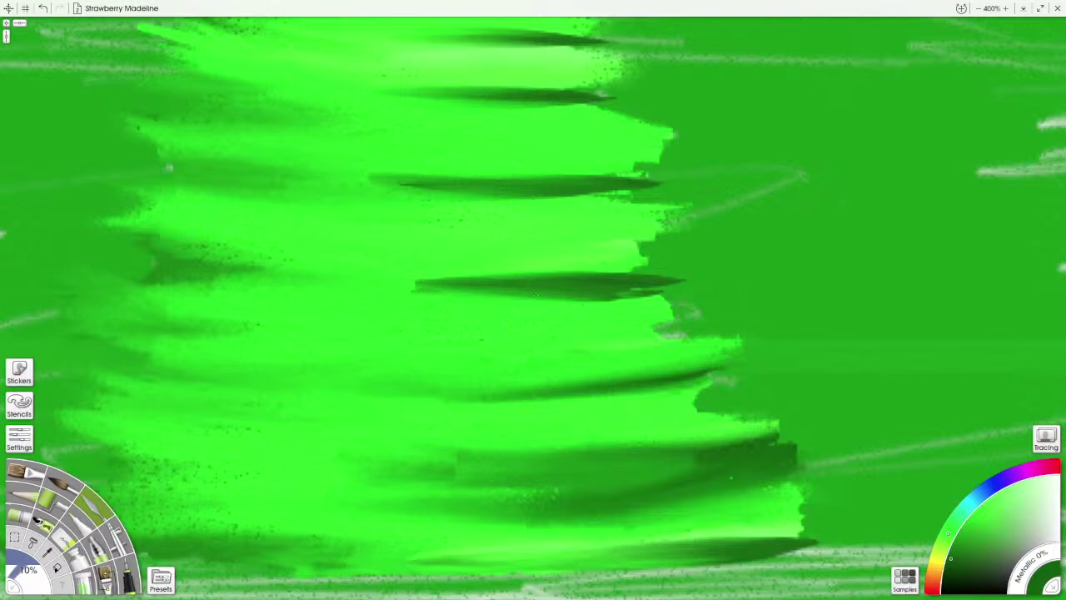
pyautogui.moveTo(536, 294)
pyautogui.mouseDown()
pyautogui.moveTo(562, 289)
pyautogui.moveTo(502, 284)
pyautogui.moveTo(603, 282)
pyautogui.moveTo(437, 292)
pyautogui.moveTo(479, 280)
pyautogui.moveTo(288, 275)
pyautogui.moveTo(679, 260)
pyautogui.mouseUp()
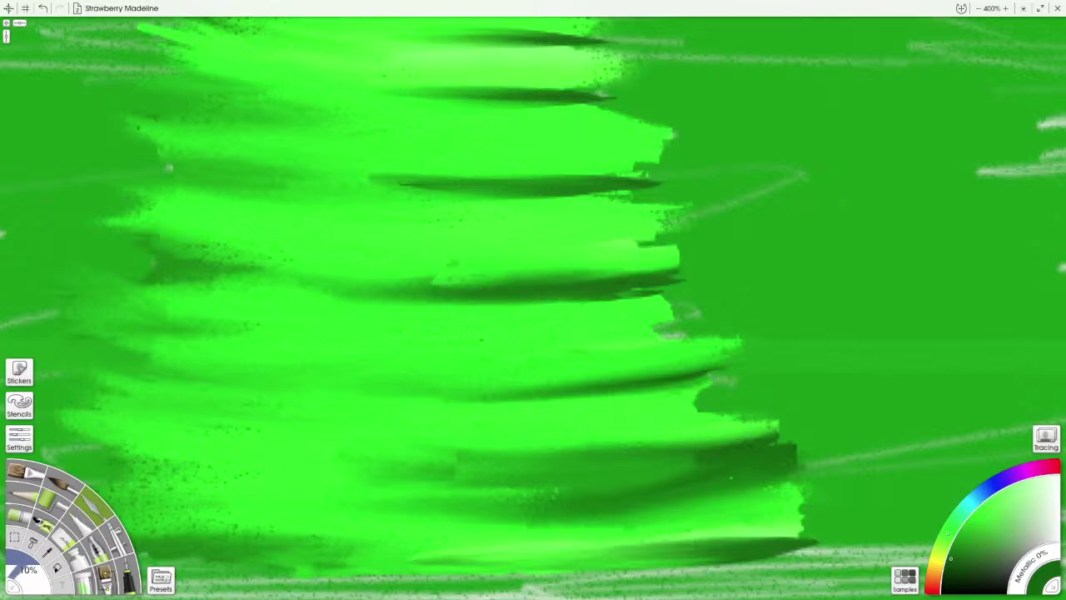
pyautogui.moveTo(513, 281)
pyautogui.mouseDown()
pyautogui.moveTo(702, 273)
pyautogui.moveTo(508, 283)
pyautogui.mouseUp()
pyautogui.moveTo(610, 270)
pyautogui.mouseDown()
pyautogui.moveTo(423, 279)
pyautogui.moveTo(595, 283)
pyautogui.moveTo(425, 304)
pyautogui.moveTo(613, 296)
pyautogui.moveTo(575, 298)
pyautogui.moveTo(597, 285)
pyautogui.moveTo(546, 308)
pyautogui.mouseUp()
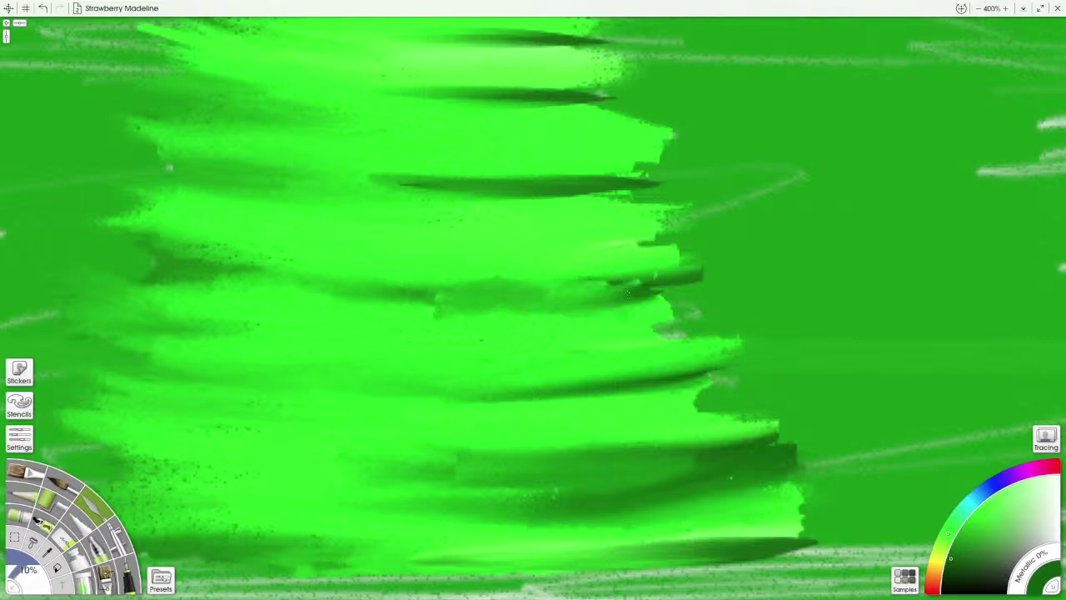
# Step: Stretch the smudged mid-tree shadow into one long curved band running across the tree to its opposite edge
pyautogui.moveTo(659, 290)
pyautogui.mouseDown()
pyautogui.moveTo(329, 293)
pyautogui.moveTo(532, 301)
pyautogui.moveTo(709, 278)
pyautogui.moveTo(689, 297)
pyautogui.moveTo(383, 309)
pyautogui.moveTo(645, 303)
pyautogui.moveTo(543, 309)
pyautogui.moveTo(683, 291)
pyautogui.moveTo(521, 308)
pyautogui.moveTo(547, 292)
pyautogui.moveTo(571, 310)
pyautogui.moveTo(433, 297)
pyautogui.moveTo(647, 297)
pyautogui.moveTo(335, 312)
pyautogui.mouseUp()
pyautogui.moveTo(576, 296)
pyautogui.mouseDown()
pyautogui.moveTo(484, 305)
pyautogui.moveTo(185, 267)
pyautogui.mouseUp()
pyautogui.moveTo(387, 299)
pyautogui.mouseDown()
pyautogui.moveTo(275, 300)
pyautogui.moveTo(335, 284)
pyautogui.mouseUp()
pyautogui.moveTo(549, 289); pyautogui.dragTo(723, 255)
pyautogui.moveTo(605, 281)
pyautogui.mouseDown()
pyautogui.moveTo(718, 264)
pyautogui.moveTo(513, 281)
pyautogui.moveTo(510, 292)
pyautogui.mouseUp()
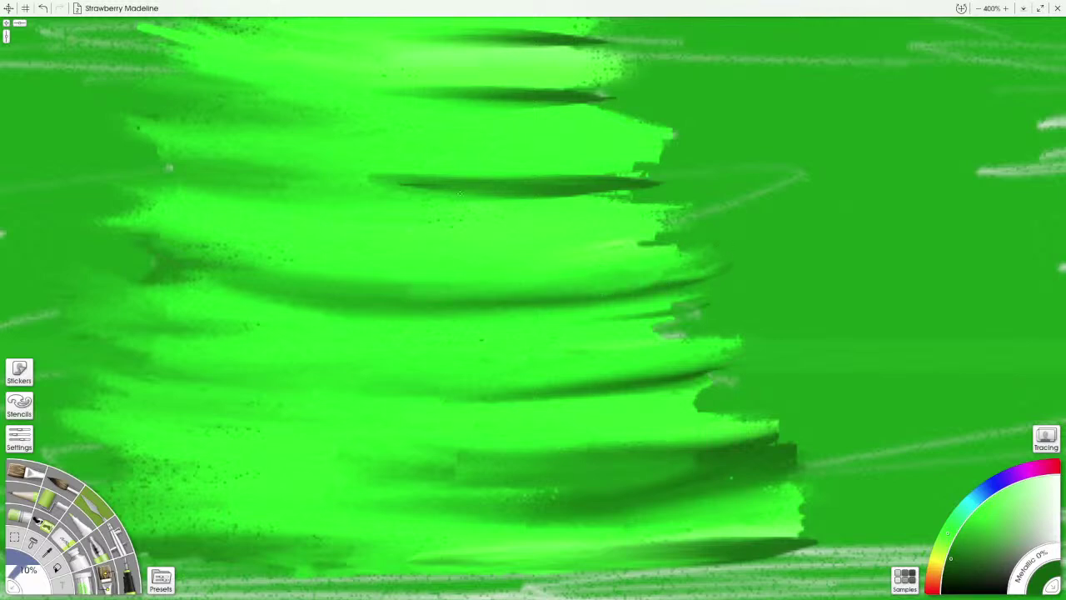
# Step: Break up the next higher dark stroke with short sloping smears into the bright foliage around it
pyautogui.moveTo(494, 181)
pyautogui.mouseDown()
pyautogui.moveTo(392, 185)
pyautogui.moveTo(598, 188)
pyautogui.moveTo(623, 174)
pyautogui.moveTo(459, 200)
pyautogui.mouseUp()
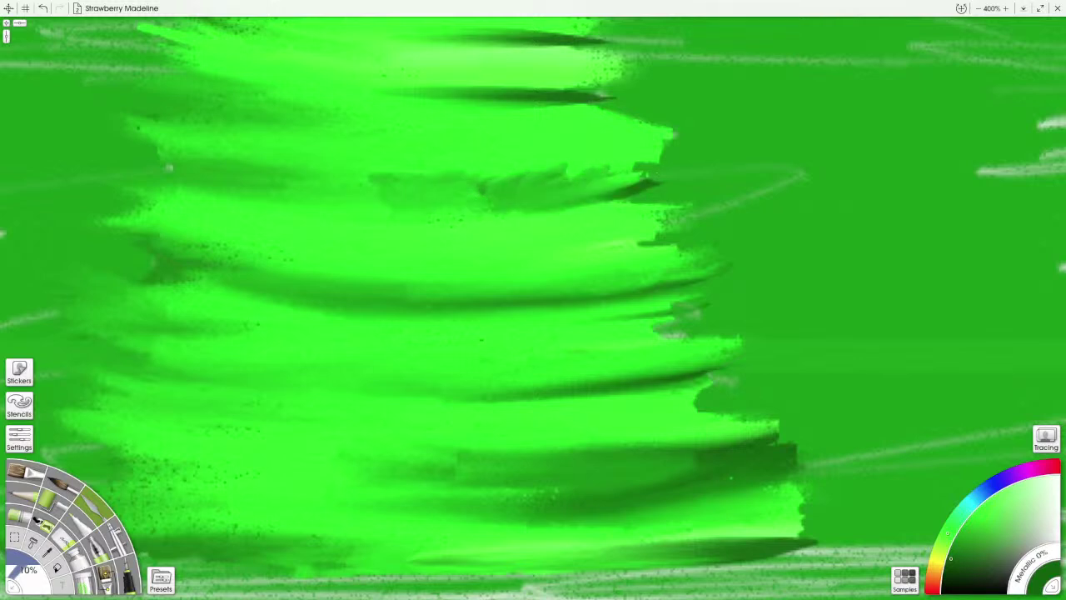
pyautogui.moveTo(594, 177); pyautogui.dragTo(515, 183)
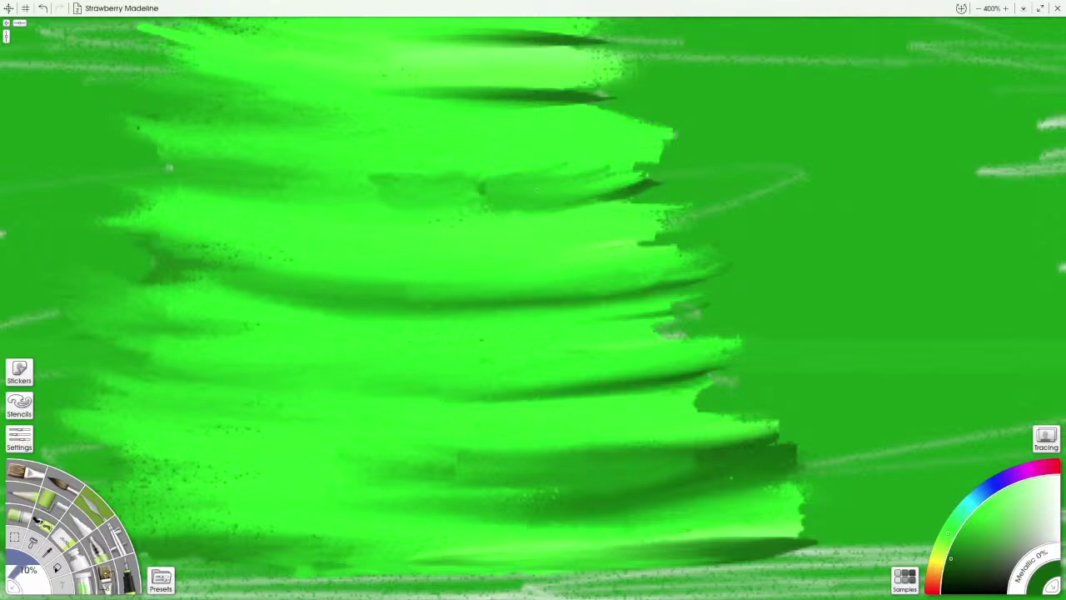
pyautogui.moveTo(554, 182)
pyautogui.mouseDown()
pyautogui.moveTo(465, 187)
pyautogui.moveTo(539, 185)
pyautogui.mouseUp()
pyautogui.moveTo(658, 176); pyautogui.dragTo(521, 193)
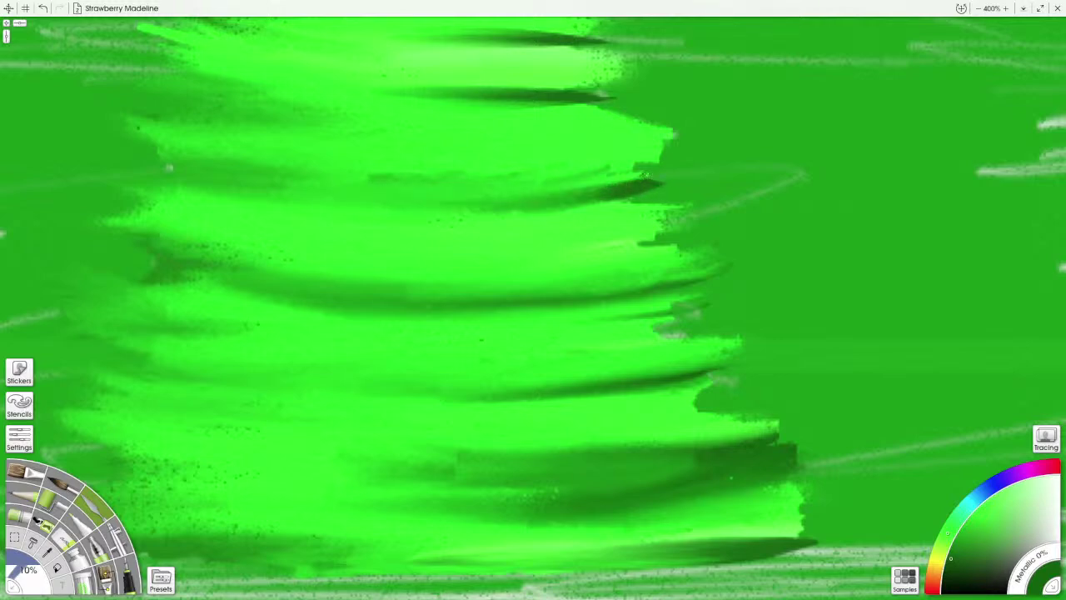
# Step: Extend the broken-up stroke inward with long smears so it forms a curved shadow across the tree
pyautogui.moveTo(607, 178)
pyautogui.mouseDown()
pyautogui.moveTo(455, 197)
pyautogui.moveTo(653, 173)
pyautogui.moveTo(401, 201)
pyautogui.mouseUp()
pyautogui.moveTo(495, 197)
pyautogui.mouseDown()
pyautogui.moveTo(665, 190)
pyautogui.moveTo(349, 198)
pyautogui.mouseUp()
pyautogui.moveTo(575, 185); pyautogui.dragTo(321, 202)
pyautogui.moveTo(541, 188); pyautogui.dragTo(270, 183)
pyautogui.moveTo(398, 176); pyautogui.dragTo(245, 179)
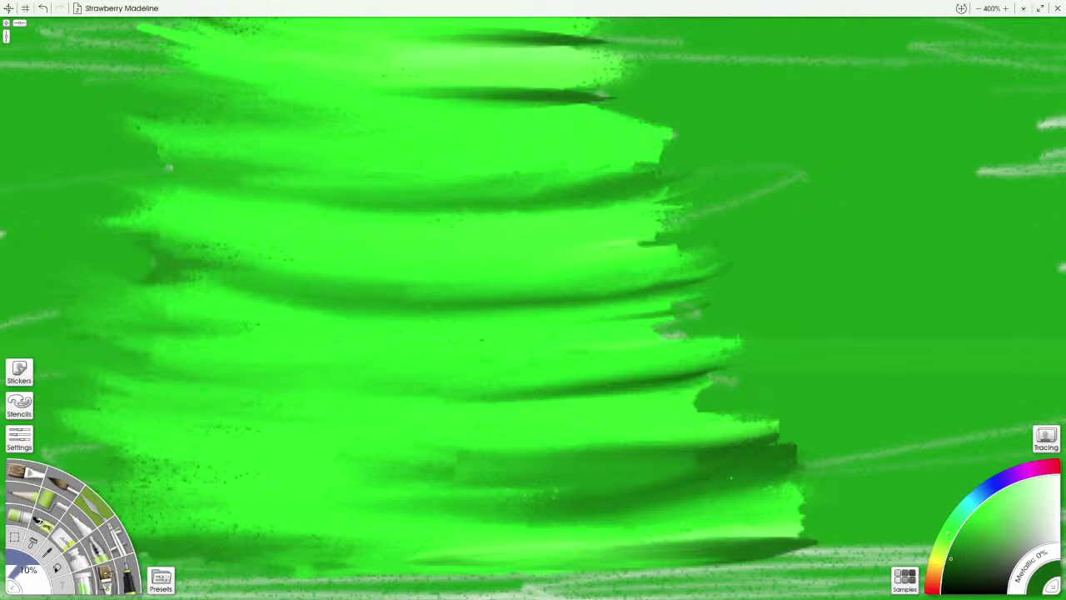
# Step: Smooth the outer half and lower edge of the new curved shadow into an even, soft band
pyautogui.moveTo(565, 178); pyautogui.dragTo(488, 181)
pyautogui.moveTo(626, 178)
pyautogui.mouseDown()
pyautogui.moveTo(463, 205)
pyautogui.moveTo(636, 166)
pyautogui.moveTo(538, 195)
pyautogui.moveTo(669, 170)
pyautogui.moveTo(543, 208)
pyautogui.mouseUp()
pyautogui.moveTo(633, 197); pyautogui.dragTo(551, 210)
pyautogui.moveTo(633, 201); pyautogui.dragTo(380, 203)
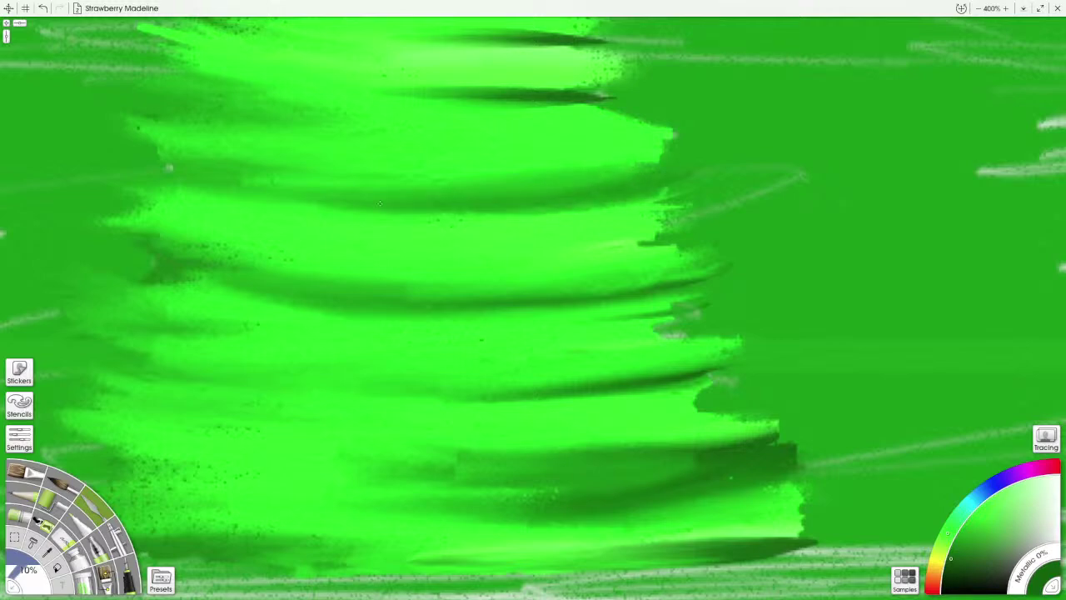
# Step: Smear the topmost dark stroke into a curved shadow spanning the upper tree, with its outer tip turned up
pyautogui.moveTo(481, 340); pyautogui.dragTo(497, 485)
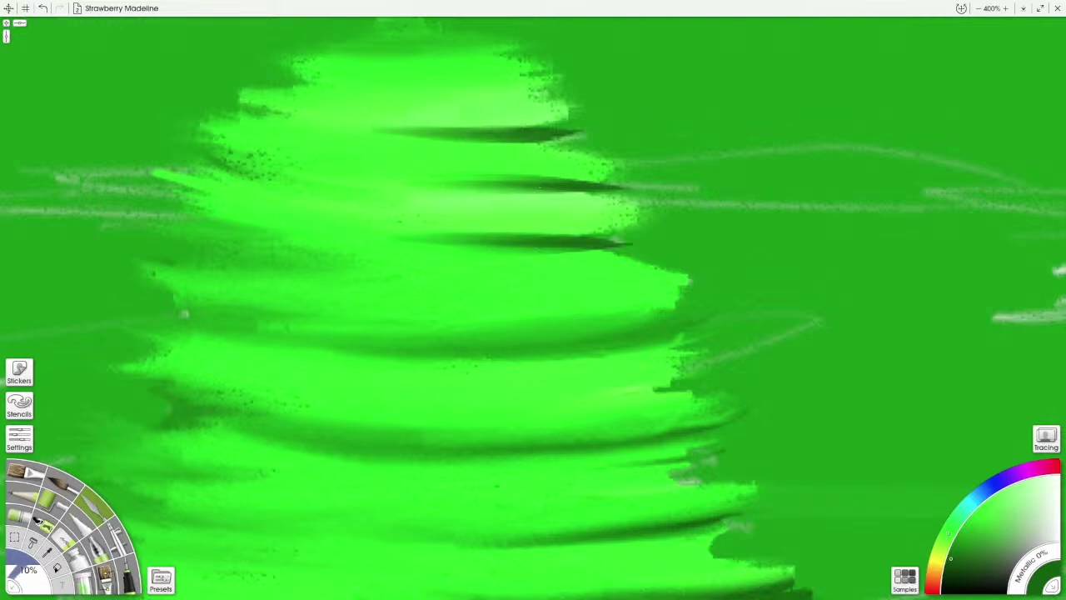
pyautogui.moveTo(575, 131)
pyautogui.mouseDown()
pyautogui.moveTo(440, 129)
pyautogui.moveTo(595, 124)
pyautogui.mouseUp()
pyautogui.moveTo(560, 117); pyautogui.dragTo(427, 130)
pyautogui.moveTo(533, 134)
pyautogui.mouseDown()
pyautogui.moveTo(387, 132)
pyautogui.moveTo(433, 139)
pyautogui.moveTo(566, 130)
pyautogui.moveTo(575, 118)
pyautogui.moveTo(464, 136)
pyautogui.mouseUp()
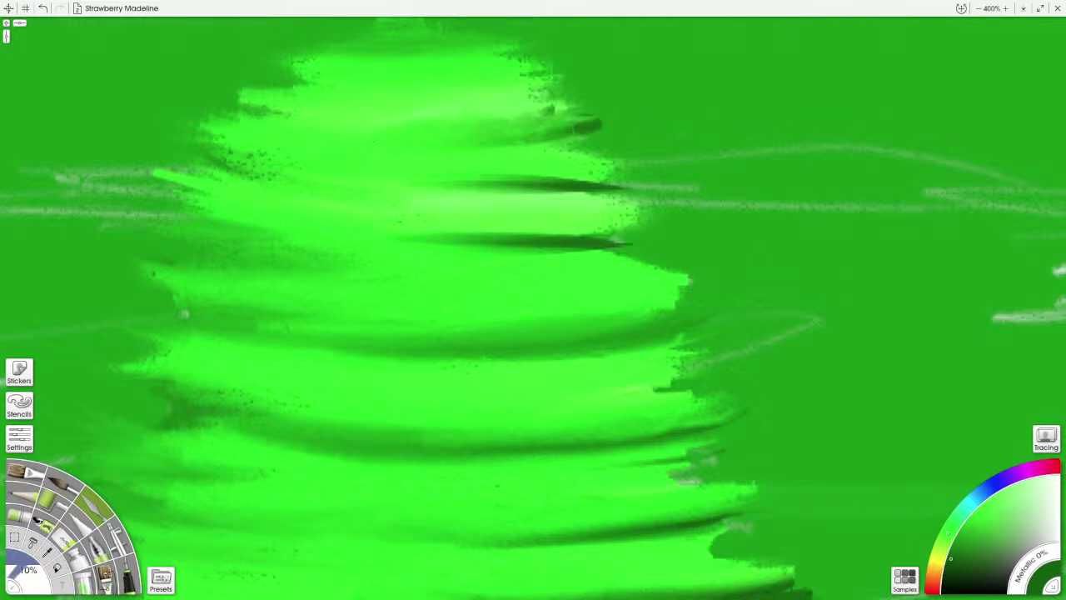
pyautogui.moveTo(573, 129); pyautogui.dragTo(354, 134)
pyautogui.moveTo(580, 125); pyautogui.dragTo(328, 130)
pyautogui.moveTo(547, 136); pyautogui.dragTo(325, 128)
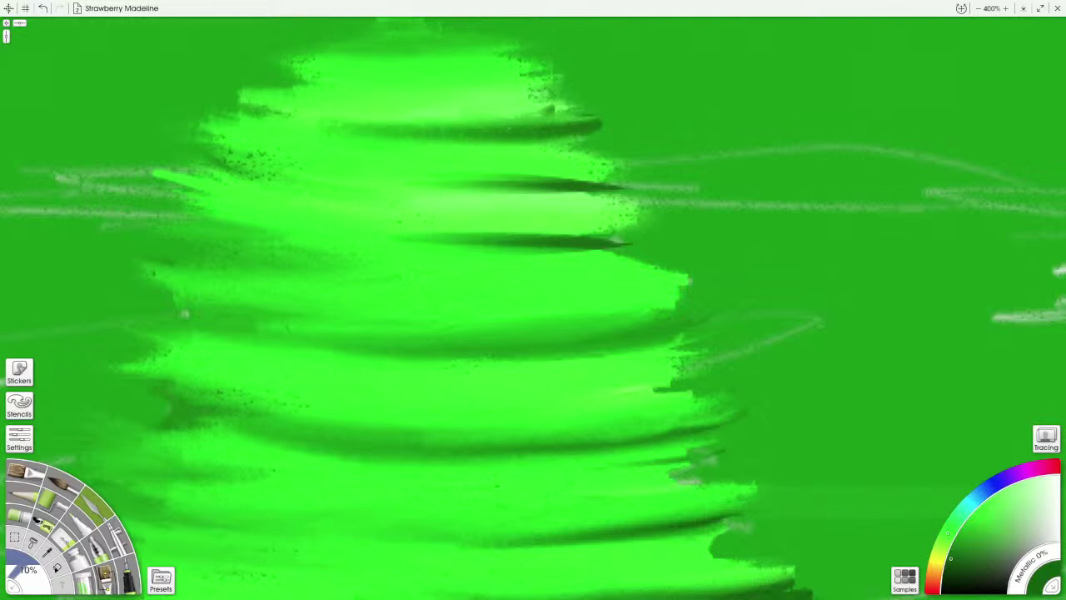
pyautogui.moveTo(425, 137); pyautogui.dragTo(291, 125)
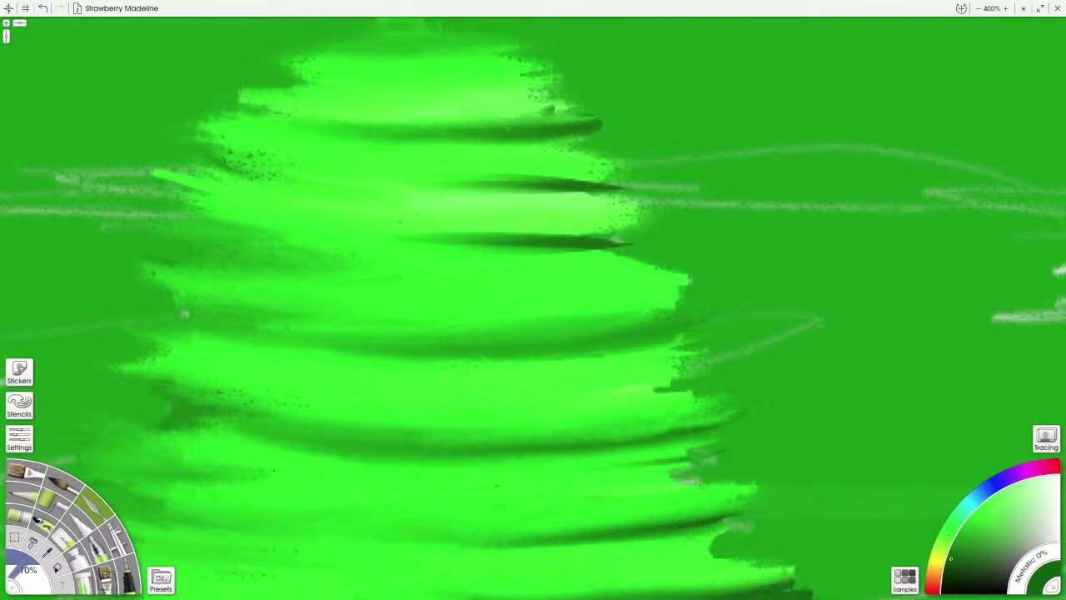
# Step: Thicken and deepen the curve of the topmost shadow with horizontal blending strokes along its underside
pyautogui.moveTo(509, 129); pyautogui.dragTo(293, 124)
pyautogui.moveTo(363, 135); pyautogui.dragTo(513, 135)
pyautogui.moveTo(448, 140); pyautogui.dragTo(550, 131)
pyautogui.moveTo(403, 133)
pyautogui.mouseDown()
pyautogui.moveTo(577, 105)
pyautogui.moveTo(521, 132)
pyautogui.moveTo(468, 133)
pyautogui.moveTo(550, 110)
pyautogui.moveTo(434, 132)
pyautogui.mouseUp()
pyautogui.moveTo(549, 134)
pyautogui.mouseDown()
pyautogui.moveTo(427, 147)
pyautogui.moveTo(453, 149)
pyautogui.moveTo(353, 139)
pyautogui.mouseUp()
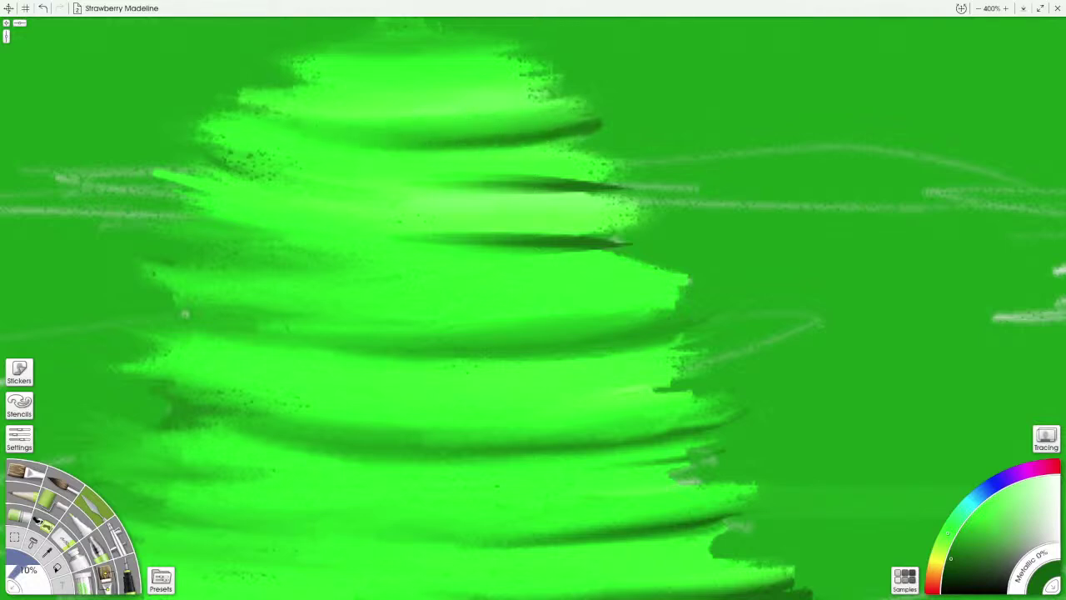
# Step: Fade the inner part of the topmost shadow into the bright foliage, leaving it dark only near the outer tip
pyautogui.moveTo(503, 140); pyautogui.dragTo(316, 134)
pyautogui.moveTo(428, 147); pyautogui.dragTo(533, 142)
pyautogui.moveTo(603, 123); pyautogui.dragTo(319, 142)
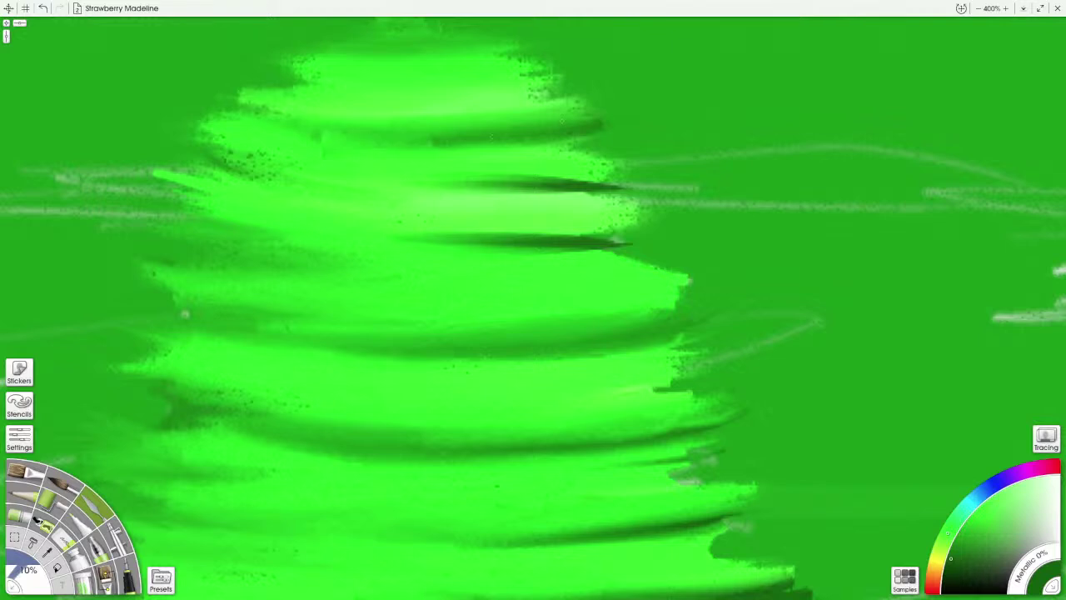
pyautogui.moveTo(485, 140)
pyautogui.mouseDown()
pyautogui.moveTo(283, 131)
pyautogui.moveTo(379, 142)
pyautogui.mouseUp()
pyautogui.moveTo(445, 139)
pyautogui.mouseDown()
pyautogui.moveTo(541, 130)
pyautogui.moveTo(506, 142)
pyautogui.mouseUp()
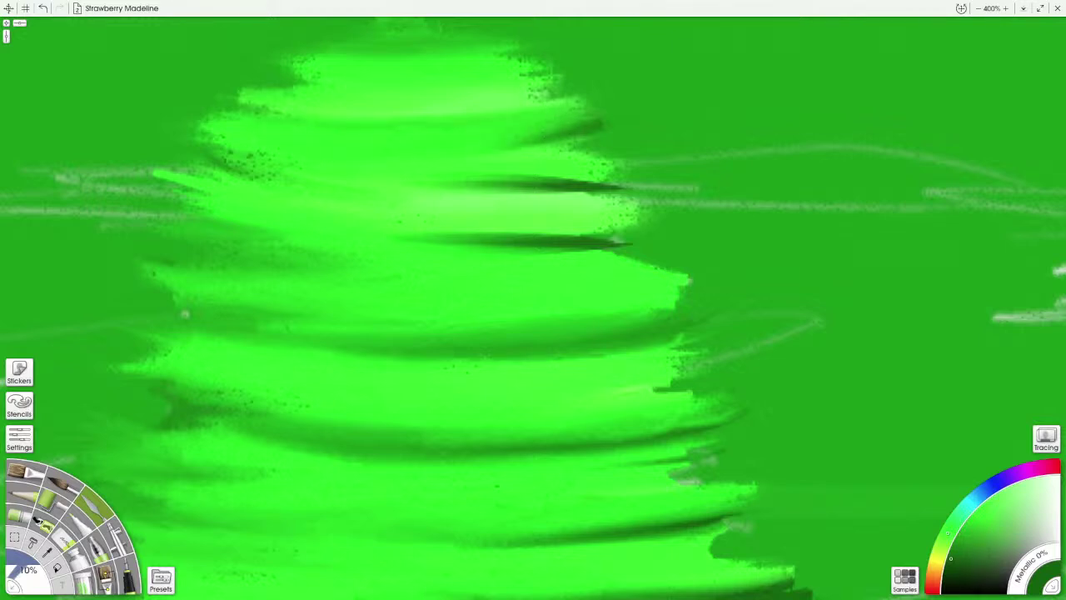
# Step: Blend the second dark stroke from the treetop completely into the bright foliage and extend the branch tip outward
pyautogui.moveTo(551, 181); pyautogui.dragTo(449, 190)
pyautogui.moveTo(589, 175); pyautogui.dragTo(438, 188)
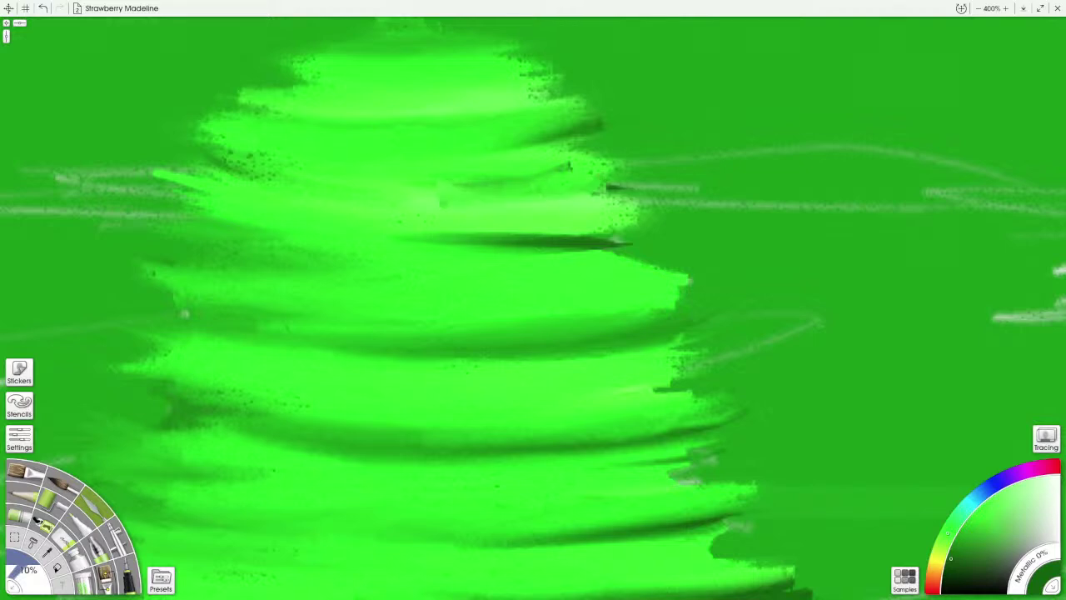
pyautogui.moveTo(641, 179)
pyautogui.mouseDown()
pyautogui.moveTo(530, 178)
pyautogui.moveTo(569, 165)
pyautogui.moveTo(420, 196)
pyautogui.mouseUp()
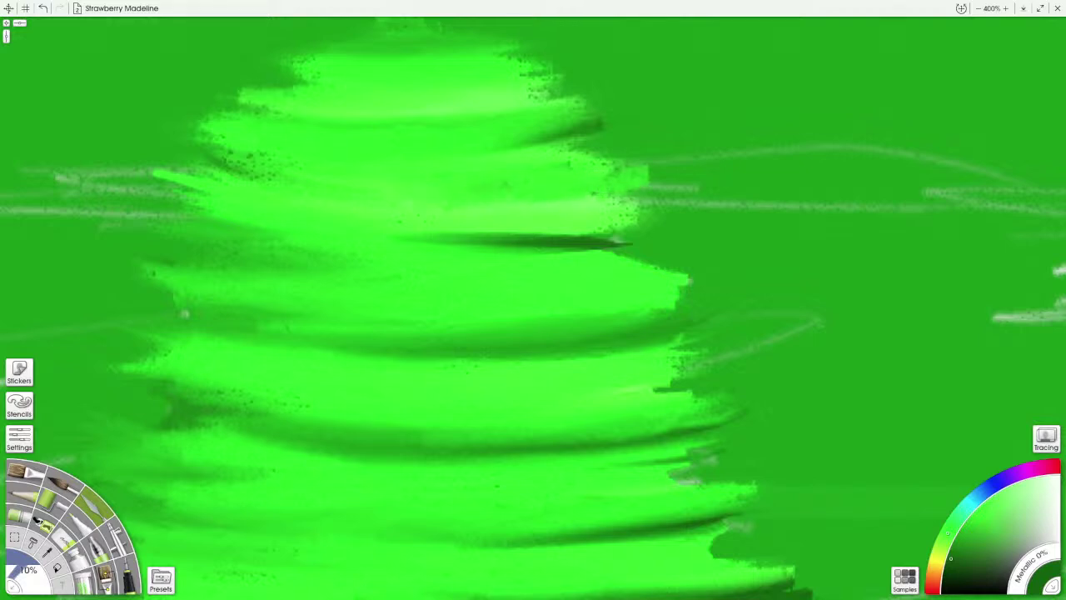
pyautogui.moveTo(612, 180); pyautogui.dragTo(603, 183)
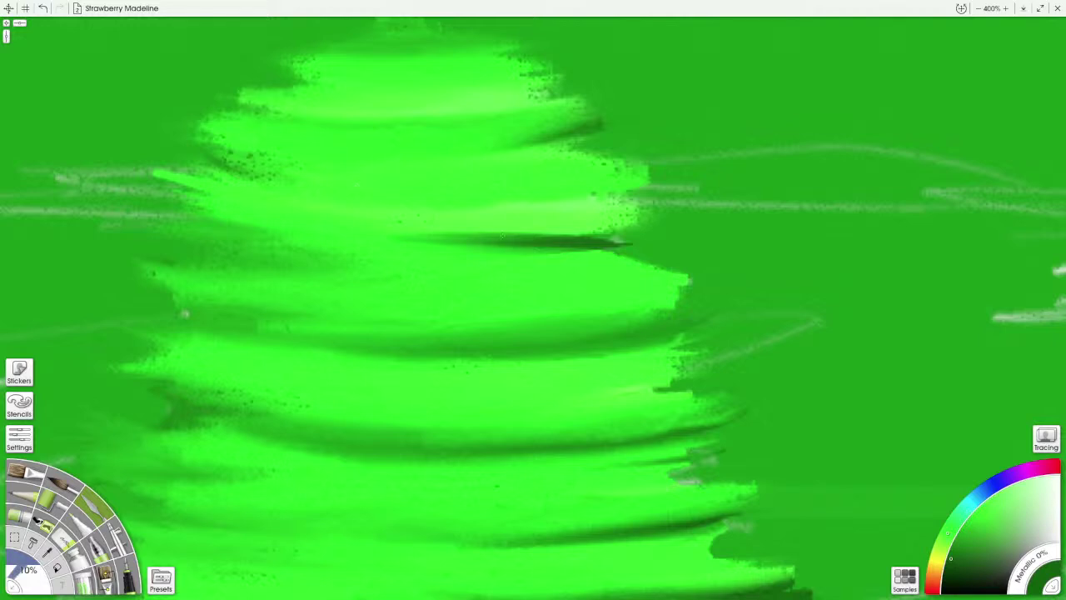
# Step: Smear the third dark stroke from the treetop inward into a thin, gently curved shadow beneath the pale branch
pyautogui.moveTo(577, 235); pyautogui.dragTo(536, 245)
pyautogui.moveTo(618, 242)
pyautogui.mouseDown()
pyautogui.moveTo(583, 230)
pyautogui.moveTo(420, 242)
pyautogui.mouseUp()
pyautogui.moveTo(533, 237); pyautogui.dragTo(333, 253)
pyautogui.moveTo(499, 232); pyautogui.dragTo(381, 245)
pyautogui.moveTo(563, 233); pyautogui.dragTo(540, 238)
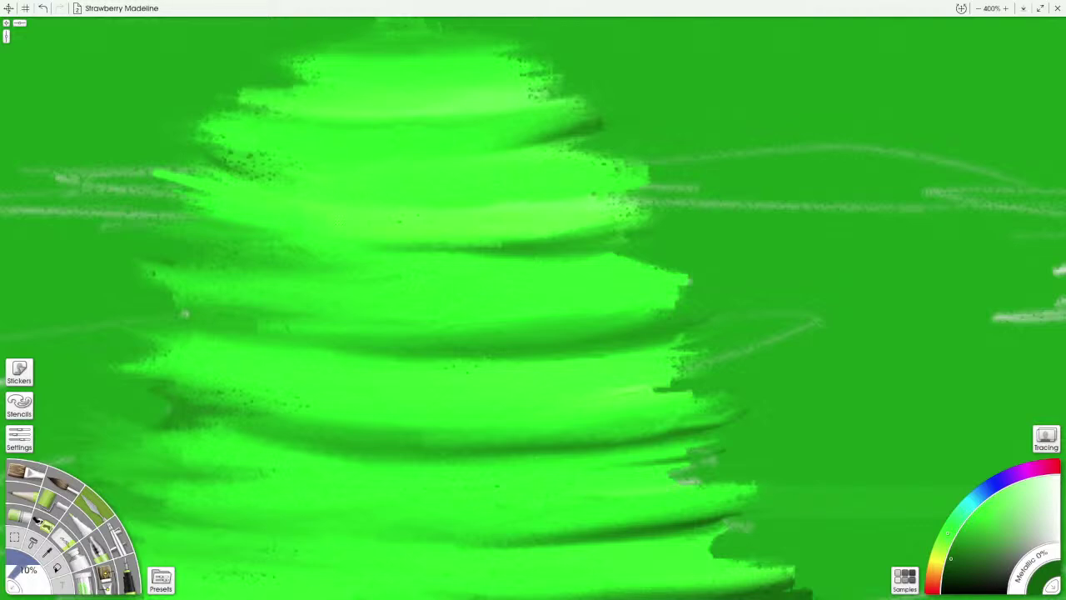
pyautogui.moveTo(650, 213)
pyautogui.mouseDown()
pyautogui.moveTo(560, 237)
pyautogui.moveTo(452, 244)
pyautogui.mouseUp()
# Step: Widen the shadow beneath the pale branch downward and carry it across toward the opposite side of the tree
pyautogui.moveTo(584, 256); pyautogui.dragTo(525, 264)
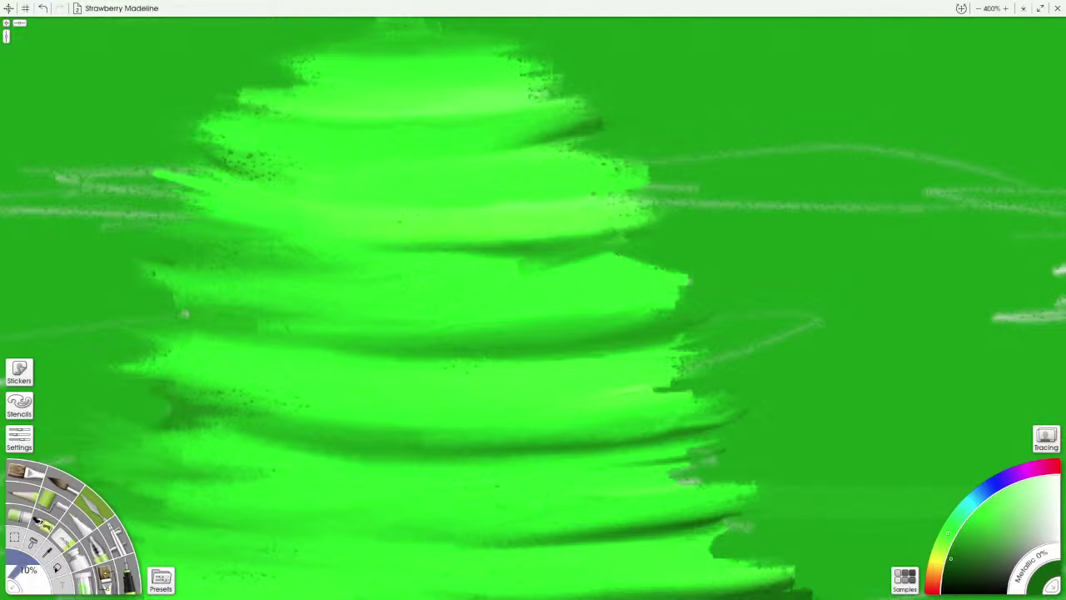
pyautogui.moveTo(619, 254); pyautogui.dragTo(463, 262)
pyautogui.moveTo(575, 263); pyautogui.dragTo(383, 268)
pyautogui.moveTo(465, 262); pyautogui.dragTo(274, 262)
pyautogui.moveTo(366, 257)
pyautogui.mouseDown()
pyautogui.moveTo(532, 258)
pyautogui.moveTo(495, 262)
pyautogui.mouseUp()
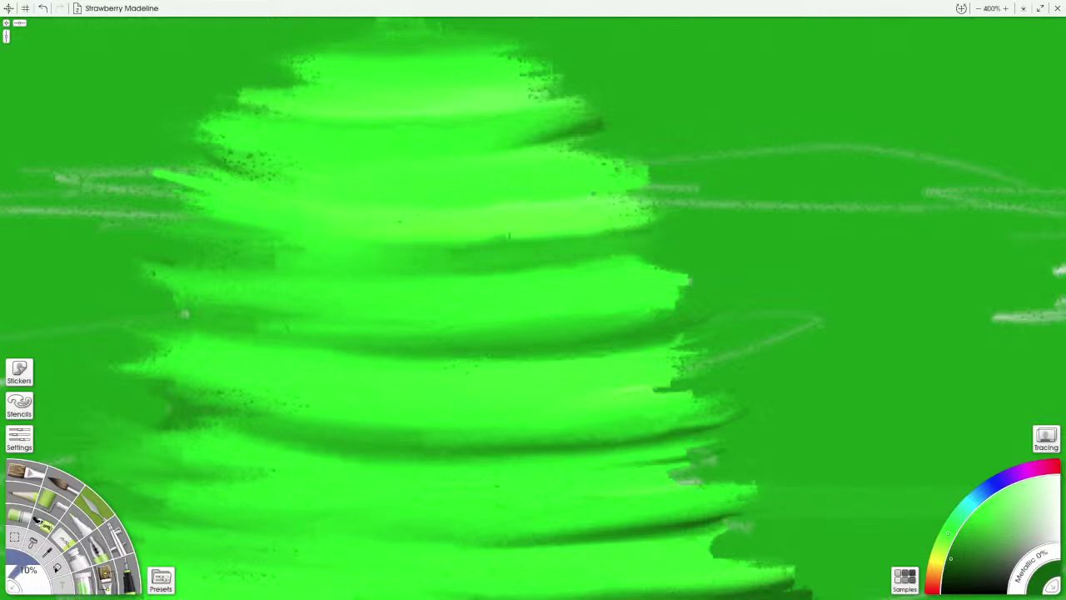
# Step: Soften the lower edge of the widened shadow into the bright foliage below it
pyautogui.moveTo(563, 268); pyautogui.dragTo(403, 275)
pyautogui.moveTo(520, 275)
pyautogui.mouseDown()
pyautogui.moveTo(381, 281)
pyautogui.moveTo(615, 251)
pyautogui.moveTo(425, 284)
pyautogui.mouseUp()
pyautogui.moveTo(557, 273)
pyautogui.mouseDown()
pyautogui.moveTo(387, 278)
pyautogui.moveTo(501, 283)
pyautogui.moveTo(580, 260)
pyautogui.mouseUp()
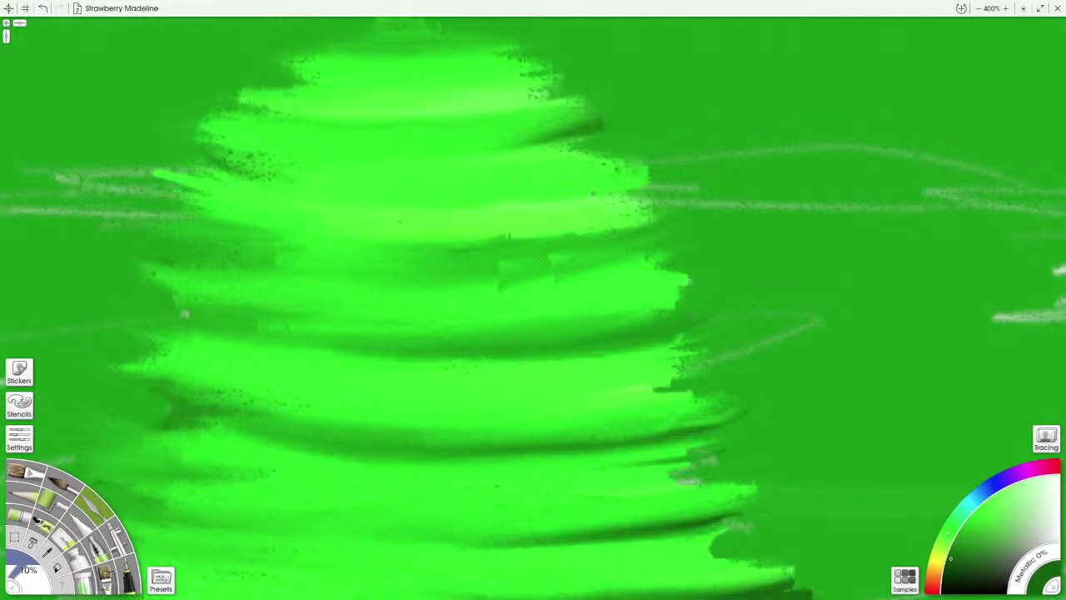
pyautogui.moveTo(501, 264); pyautogui.dragTo(575, 256)
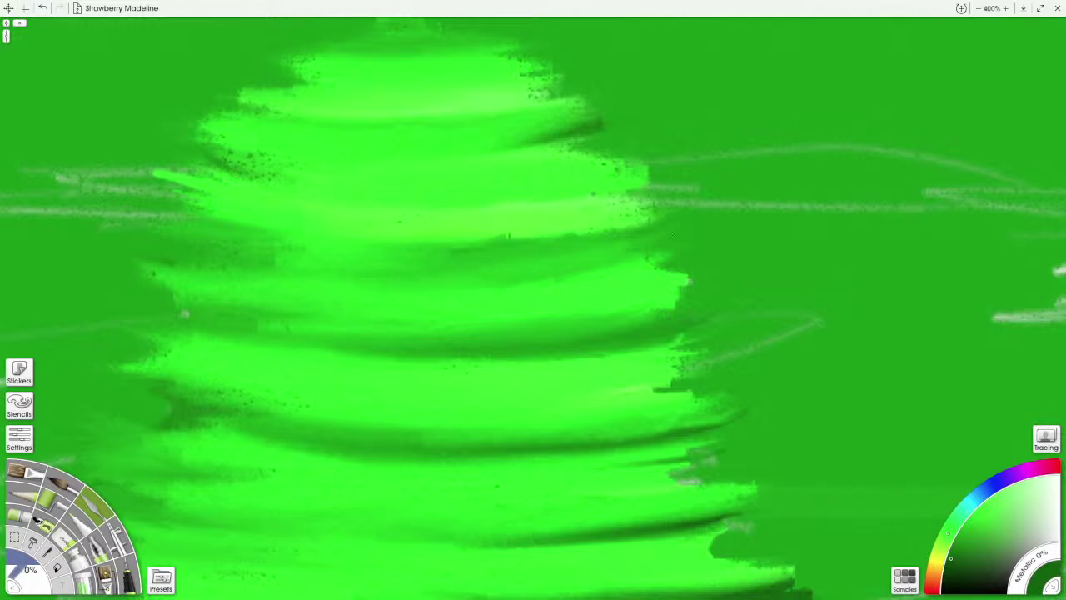
# Step: Smear bright foliage down over the next curved shadow, narrowing it and drawing the branch tip above it outward
pyautogui.moveTo(650, 318); pyautogui.dragTo(413, 358)
pyautogui.moveTo(650, 302)
pyautogui.mouseDown()
pyautogui.moveTo(702, 281)
pyautogui.moveTo(543, 330)
pyautogui.mouseUp()
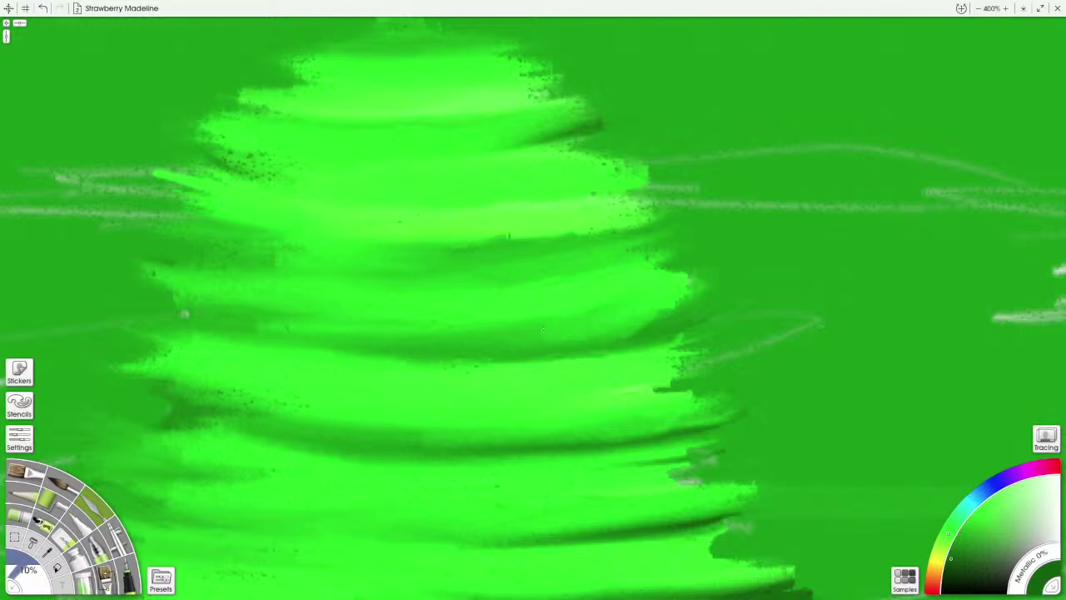
pyautogui.moveTo(658, 310); pyautogui.dragTo(706, 283)
pyautogui.moveTo(592, 322); pyautogui.dragTo(366, 350)
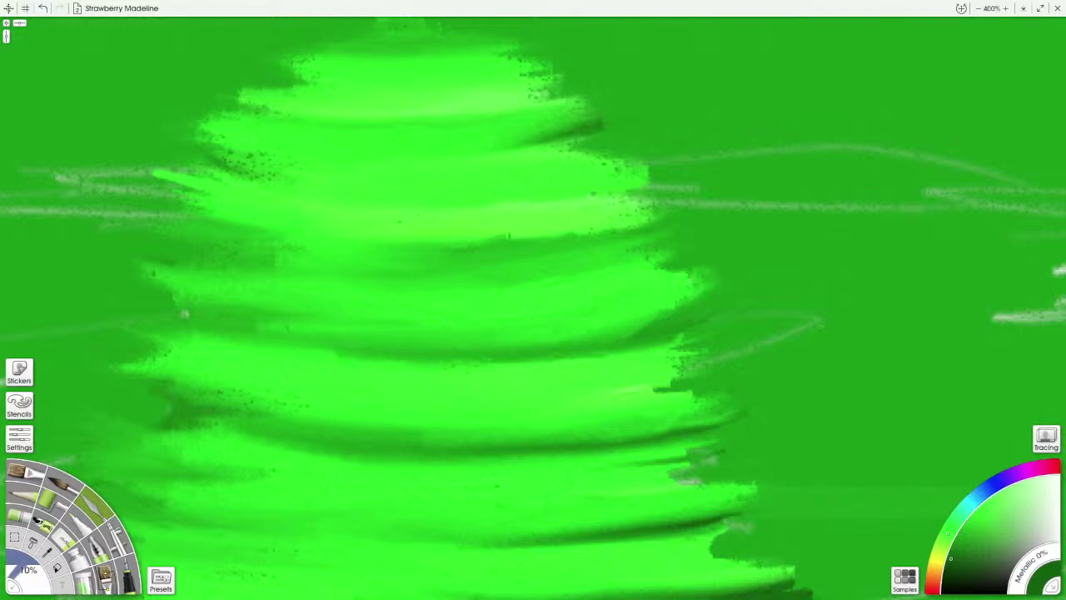
pyautogui.moveTo(538, 340); pyautogui.dragTo(366, 348)
pyautogui.moveTo(608, 331)
pyautogui.mouseDown()
pyautogui.moveTo(415, 350)
pyautogui.moveTo(242, 333)
pyautogui.mouseUp()
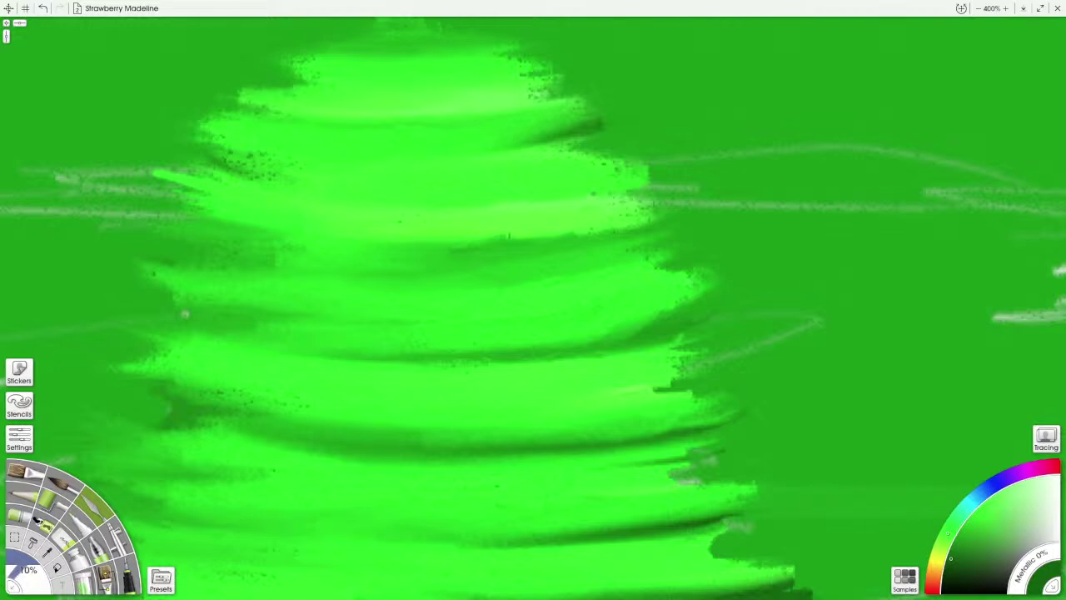
# Step: Rework the narrowed shadow with long curved smears, sweeping it from the outer branch tip down toward the tree's middle
pyautogui.moveTo(344, 354); pyautogui.dragTo(300, 350)
pyautogui.moveTo(511, 346)
pyautogui.mouseDown()
pyautogui.moveTo(658, 324)
pyautogui.moveTo(350, 363)
pyautogui.mouseUp()
pyautogui.moveTo(620, 339)
pyautogui.mouseDown()
pyautogui.moveTo(503, 358)
pyautogui.moveTo(656, 328)
pyautogui.moveTo(528, 365)
pyautogui.mouseUp()
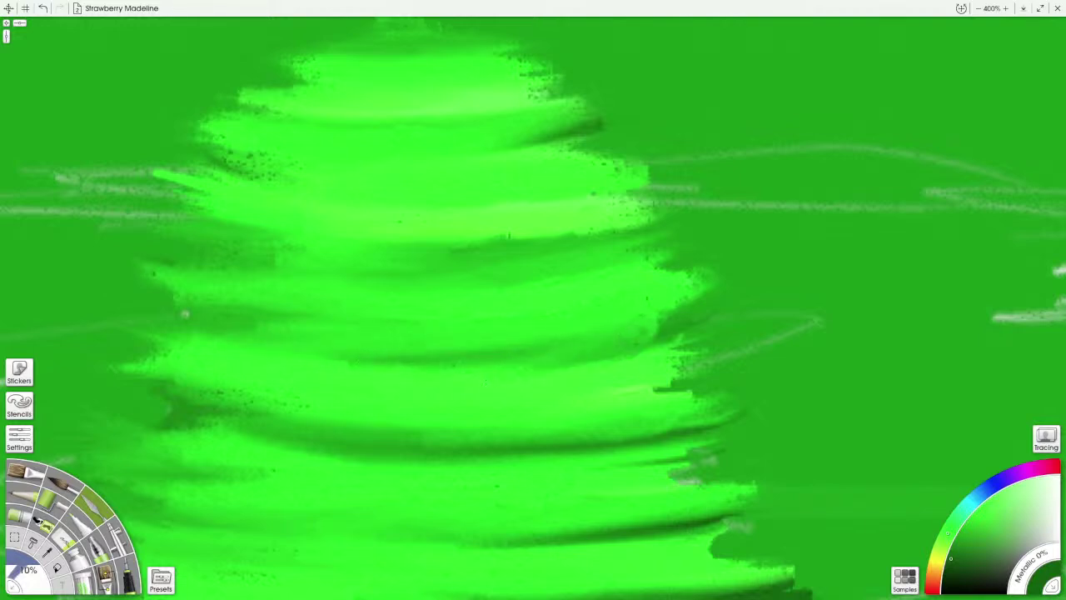
pyautogui.moveTo(669, 345); pyautogui.dragTo(525, 368)
pyautogui.moveTo(663, 324)
pyautogui.mouseDown()
pyautogui.moveTo(492, 371)
pyautogui.moveTo(594, 355)
pyautogui.moveTo(344, 364)
pyautogui.mouseUp()
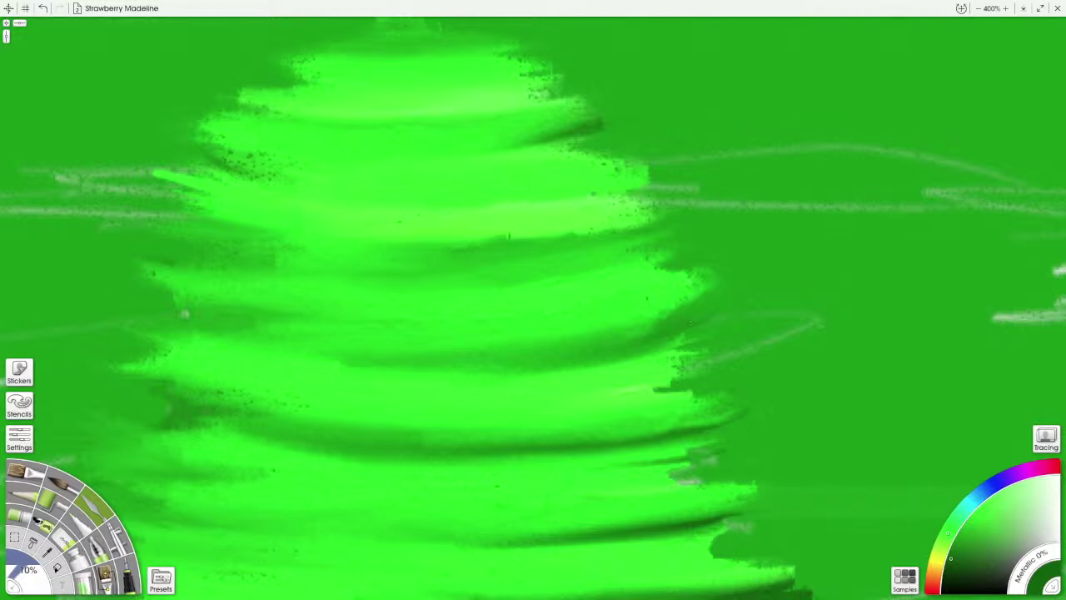
# Step: Soften the reworked shadow's middle and underside into the foliage with short horizontal and diagonal smears
pyautogui.moveTo(658, 335)
pyautogui.mouseDown()
pyautogui.moveTo(541, 360)
pyautogui.moveTo(415, 369)
pyautogui.mouseUp()
pyautogui.moveTo(489, 374)
pyautogui.mouseDown()
pyautogui.moveTo(608, 365)
pyautogui.moveTo(384, 366)
pyautogui.mouseUp()
pyautogui.moveTo(460, 363)
pyautogui.mouseDown()
pyautogui.moveTo(323, 367)
pyautogui.moveTo(342, 362)
pyautogui.mouseUp()
pyautogui.moveTo(557, 353); pyautogui.dragTo(481, 360)
pyautogui.moveTo(562, 372); pyautogui.dragTo(493, 371)
pyautogui.moveTo(605, 348)
pyautogui.mouseDown()
pyautogui.moveTo(481, 366)
pyautogui.moveTo(574, 360)
pyautogui.mouseUp()
pyautogui.moveTo(641, 329); pyautogui.dragTo(608, 353)
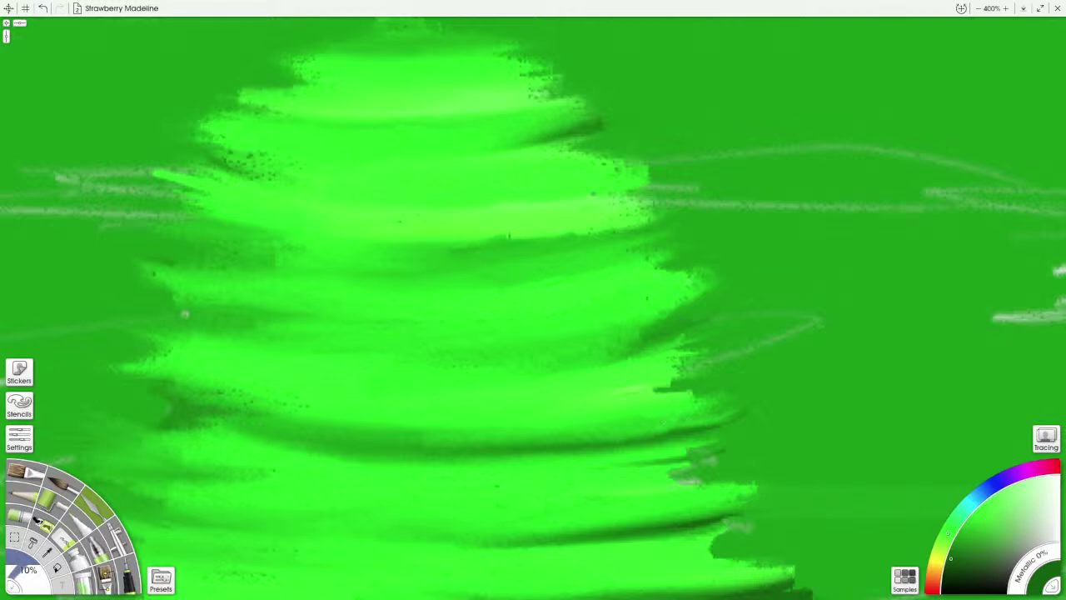
# Step: Smooth the long curved shadow across the tree's middle with sweeping sideways smears
pyautogui.moveTo(666, 434); pyautogui.dragTo(348, 458)
pyautogui.moveTo(583, 440)
pyautogui.mouseDown()
pyautogui.moveTo(333, 470)
pyautogui.moveTo(309, 463)
pyautogui.mouseUp()
pyautogui.moveTo(559, 438); pyautogui.dragTo(451, 448)
# Step: Examine the tree's layered shading from the whole canvas and close up
pyautogui.scroll(-3, 185, 314)
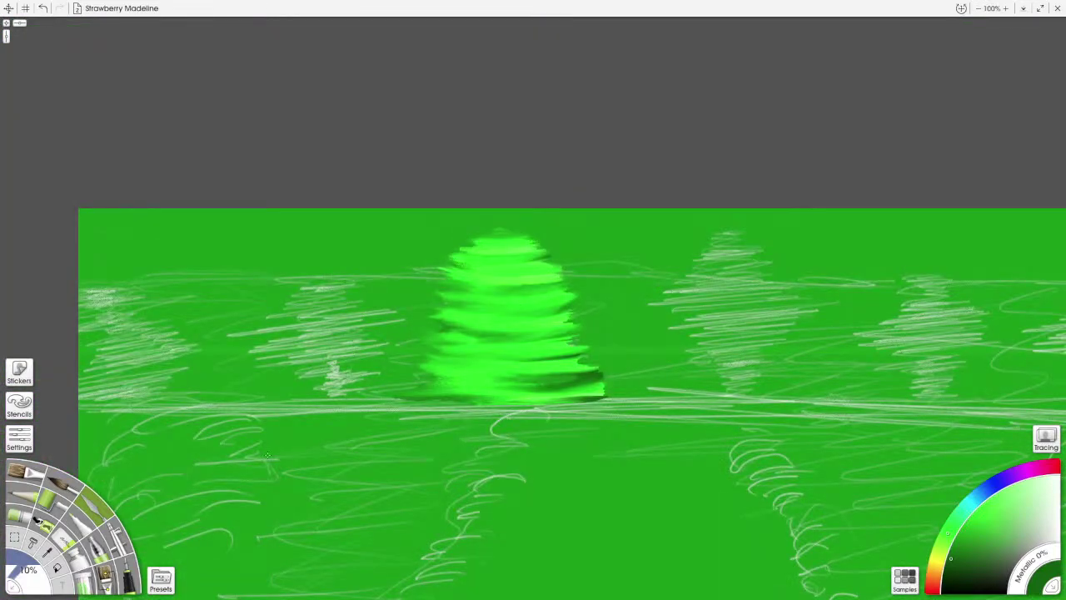
pyautogui.hotkey('ctrl', '-')
pyautogui.hotkey('ctrl', '-')
pyautogui.hotkey('ctrl', '-')
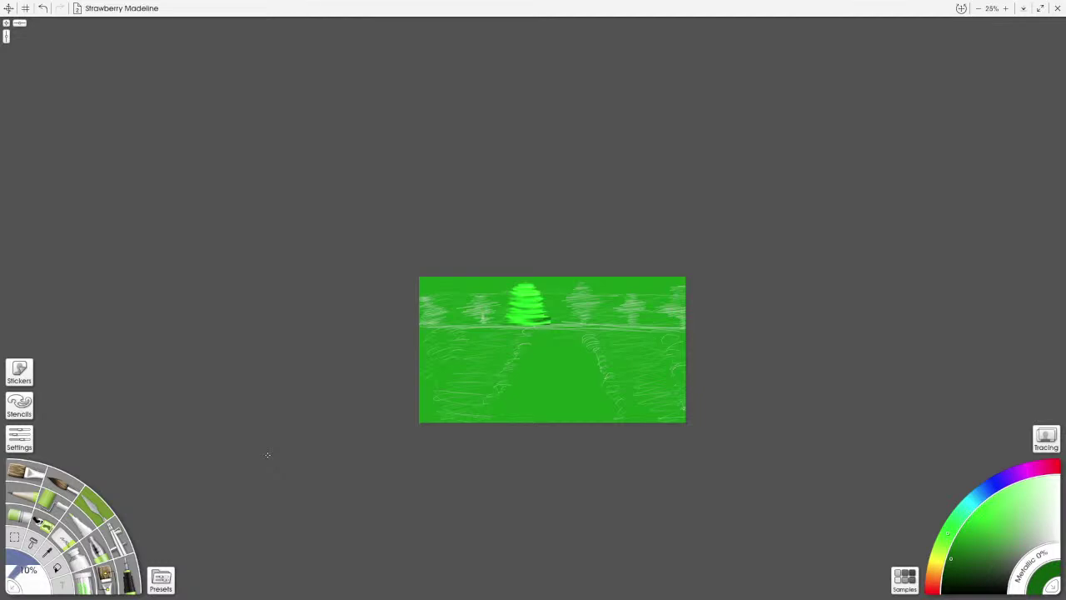
pyautogui.hotkey('ctrl', '+')
pyautogui.hotkey('ctrl', '+')
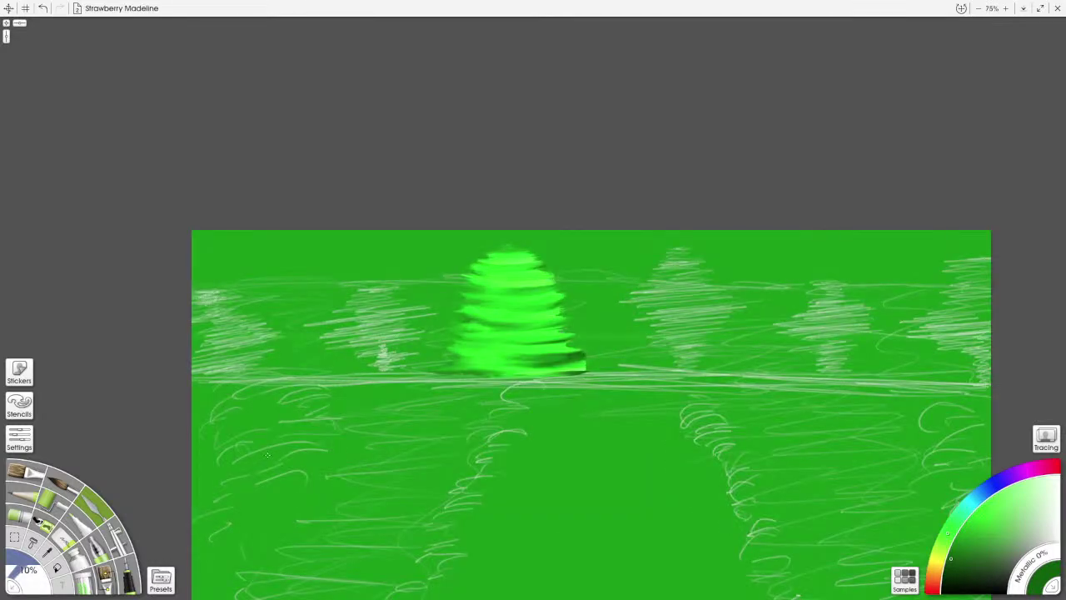
pyautogui.hotkey('ctrl', '+')
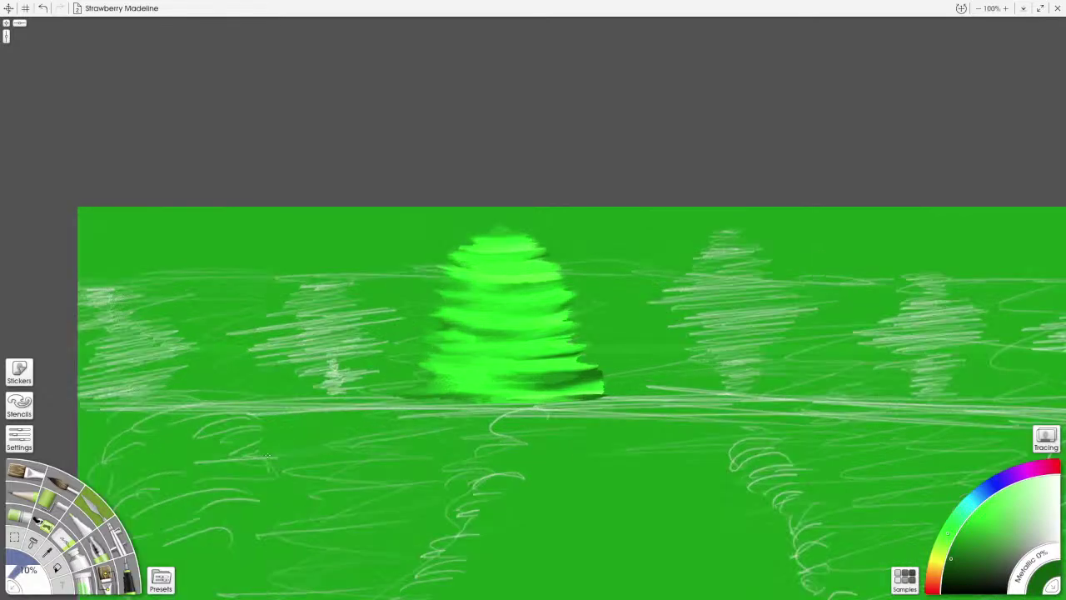
pyautogui.hotkey('ctrl', '+')
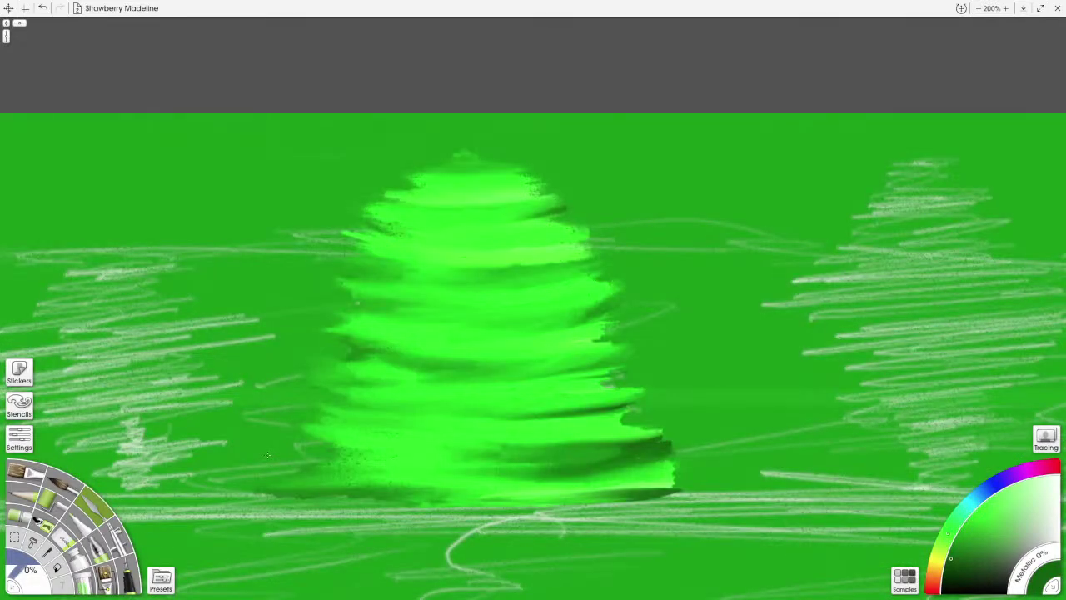
pyautogui.hotkey('ctrl', '-')
pyautogui.hotkey('ctrl', '-')
pyautogui.hotkey('ctrl', '-')
pyautogui.hotkey('ctrl', '+')
pyautogui.hotkey('ctrl', '+')
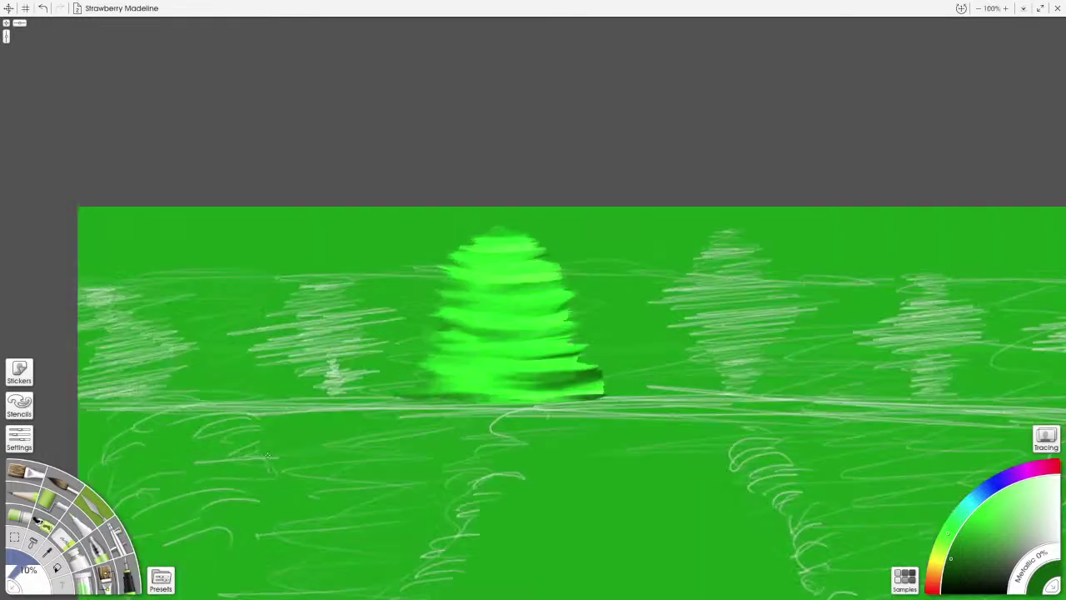
pyautogui.hotkey('ctrl', '+')
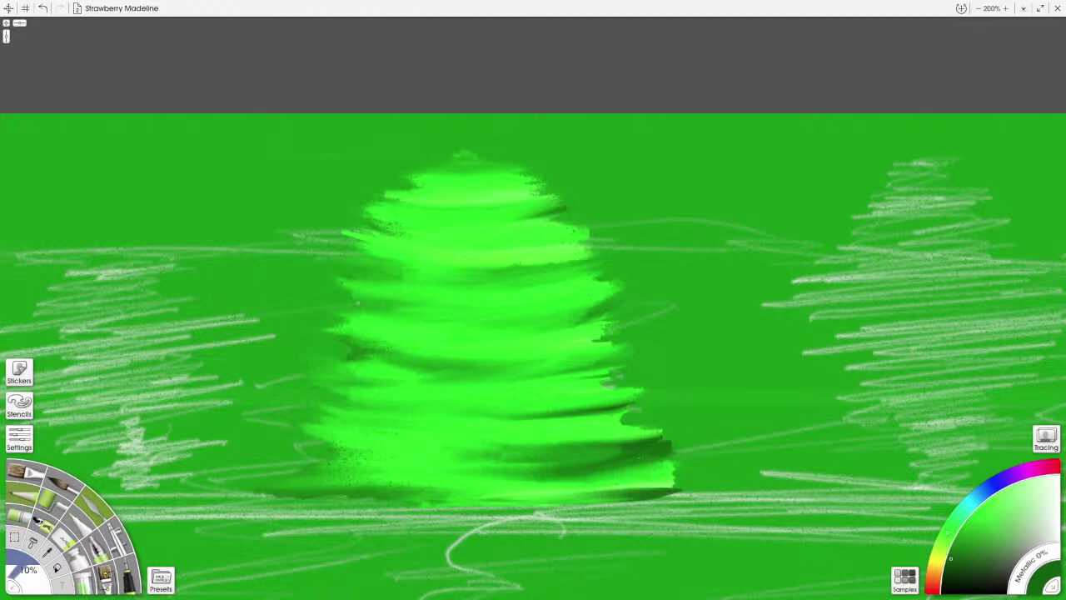
# Step: Paint dark green strokes down the tree's left side with the oil brush at 30% size
pyautogui.click(25, 474)
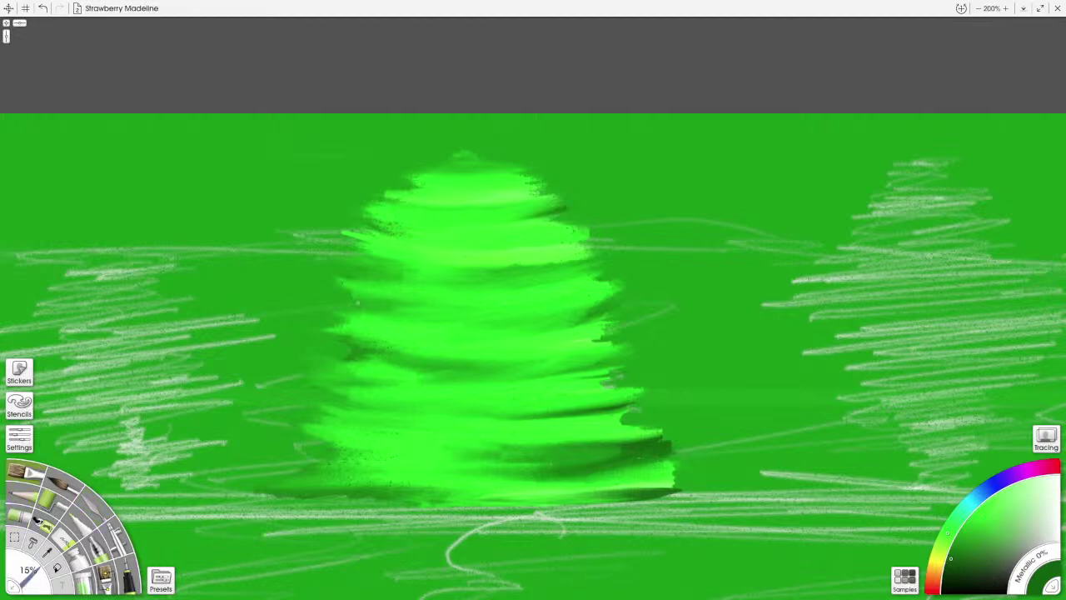
pyautogui.moveTo(27, 574); pyautogui.dragTo(33, 565)
pyautogui.moveTo(416, 206)
pyautogui.mouseDown()
pyautogui.moveTo(451, 213)
pyautogui.moveTo(425, 187)
pyautogui.moveTo(383, 198)
pyautogui.moveTo(349, 242)
pyautogui.moveTo(366, 265)
pyautogui.moveTo(417, 273)
pyautogui.moveTo(383, 305)
pyautogui.moveTo(430, 287)
pyautogui.moveTo(425, 278)
pyautogui.moveTo(450, 251)
pyautogui.moveTo(387, 229)
pyautogui.moveTo(456, 211)
pyautogui.moveTo(383, 191)
pyautogui.mouseUp()
pyautogui.moveTo(435, 257)
pyautogui.mouseDown()
pyautogui.moveTo(355, 275)
pyautogui.moveTo(368, 298)
pyautogui.moveTo(324, 322)
pyautogui.moveTo(432, 330)
pyautogui.moveTo(326, 353)
pyautogui.moveTo(428, 360)
pyautogui.moveTo(290, 490)
pyautogui.moveTo(369, 423)
pyautogui.moveTo(457, 383)
pyautogui.moveTo(449, 344)
pyautogui.moveTo(467, 324)
pyautogui.moveTo(325, 312)
pyautogui.mouseUp()
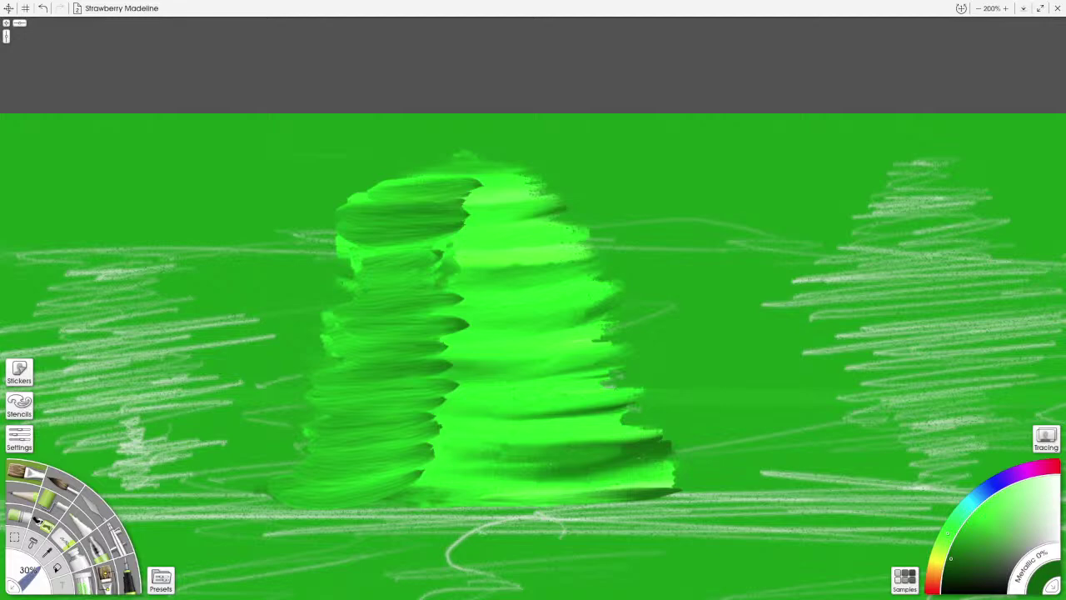
# Step: Blend the dark strokes on the tree's lower left outward using the palette knife at 30% size
pyautogui.click(92, 504)
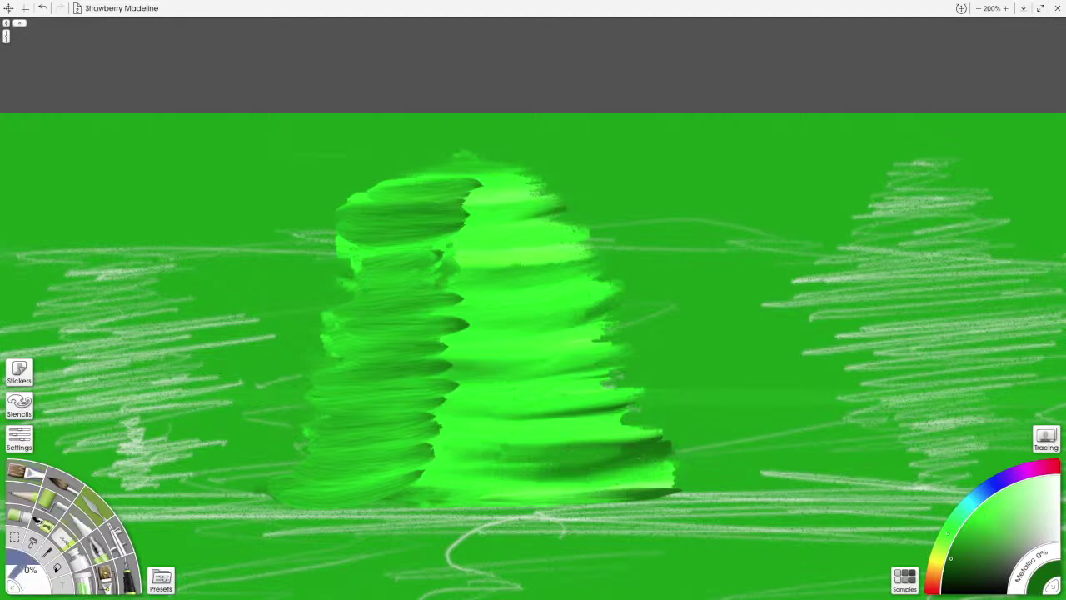
pyautogui.moveTo(23, 576); pyautogui.dragTo(29, 568)
pyautogui.moveTo(358, 481)
pyautogui.mouseDown()
pyautogui.moveTo(350, 456)
pyautogui.moveTo(292, 489)
pyautogui.mouseUp()
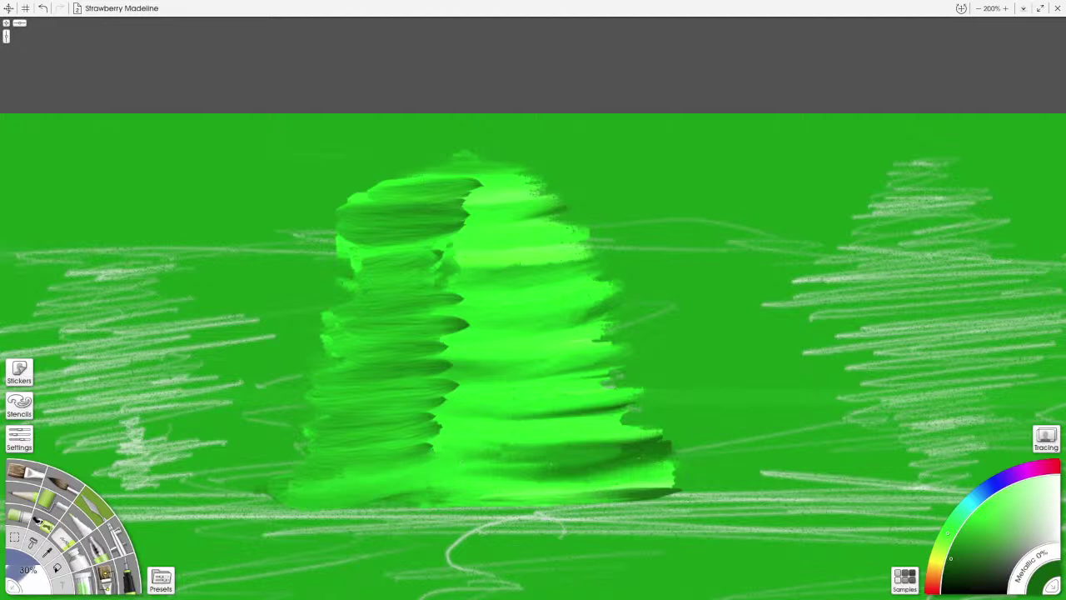
pyautogui.moveTo(409, 466); pyautogui.dragTo(252, 480)
pyautogui.moveTo(454, 450)
pyautogui.mouseDown()
pyautogui.moveTo(350, 462)
pyautogui.moveTo(433, 429)
pyautogui.moveTo(482, 393)
pyautogui.moveTo(287, 437)
pyautogui.mouseUp()
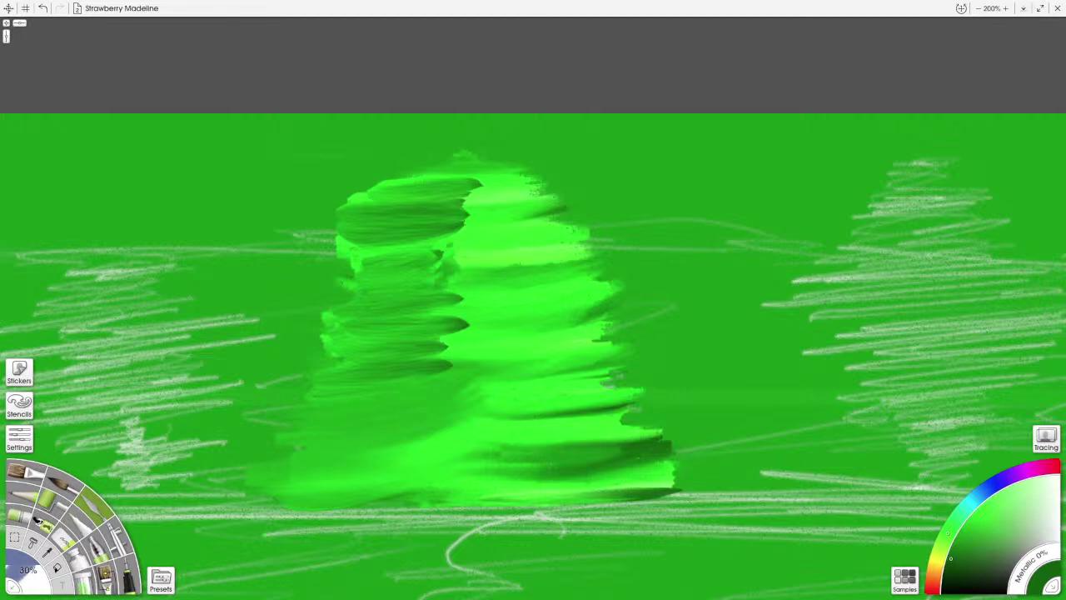
pyautogui.moveTo(486, 382); pyautogui.dragTo(268, 438)
pyautogui.moveTo(468, 363); pyautogui.dragTo(258, 400)
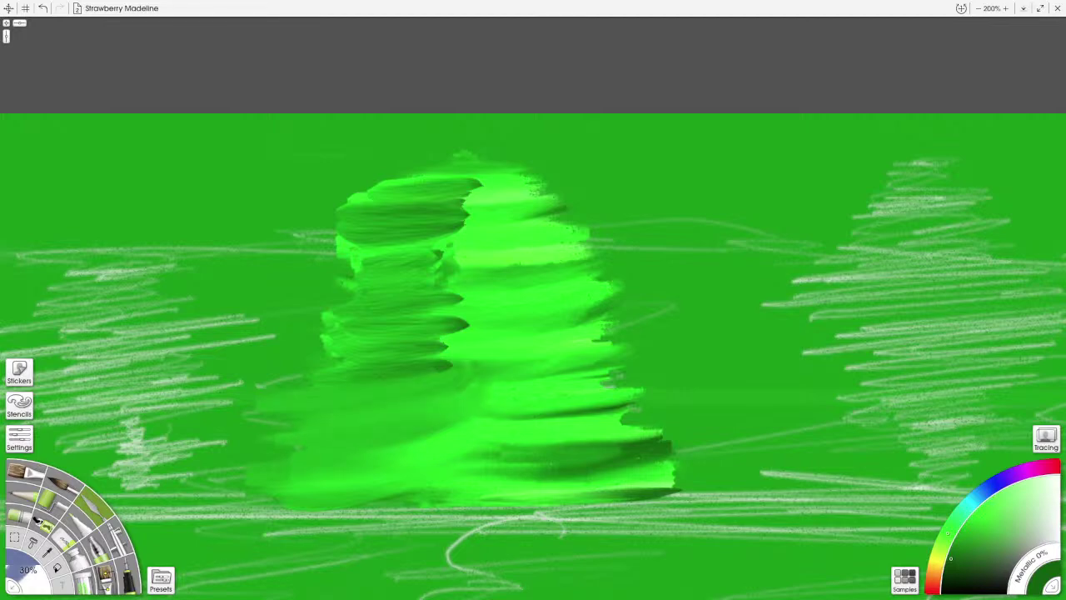
# Step: Smear the dark strokes on the tree's middle left outward into broader, softer branches
pyautogui.moveTo(471, 337); pyautogui.dragTo(308, 358)
pyautogui.moveTo(433, 323); pyautogui.dragTo(367, 370)
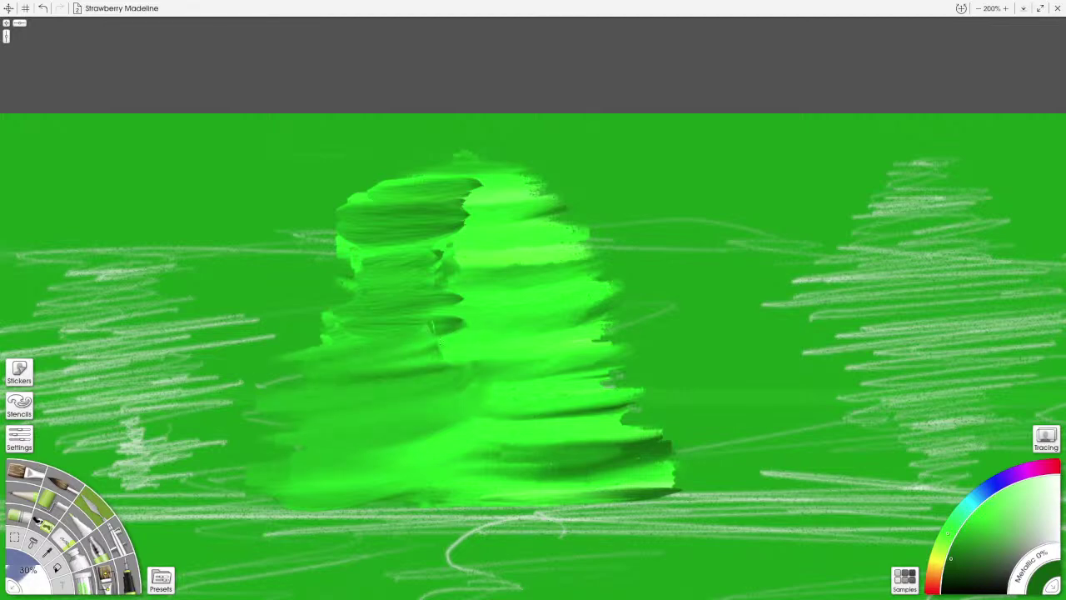
pyautogui.moveTo(483, 319); pyautogui.dragTo(379, 367)
pyautogui.moveTo(450, 341)
pyautogui.mouseDown()
pyautogui.moveTo(478, 316)
pyautogui.moveTo(275, 333)
pyautogui.mouseUp()
pyautogui.moveTo(462, 283); pyautogui.dragTo(288, 298)
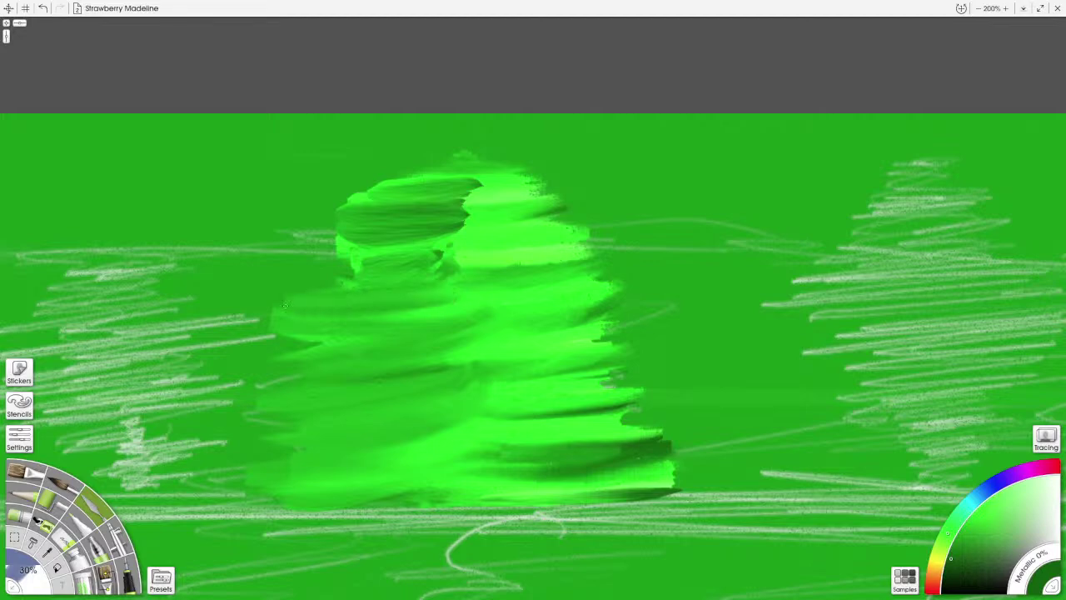
pyautogui.moveTo(475, 259); pyautogui.dragTo(300, 277)
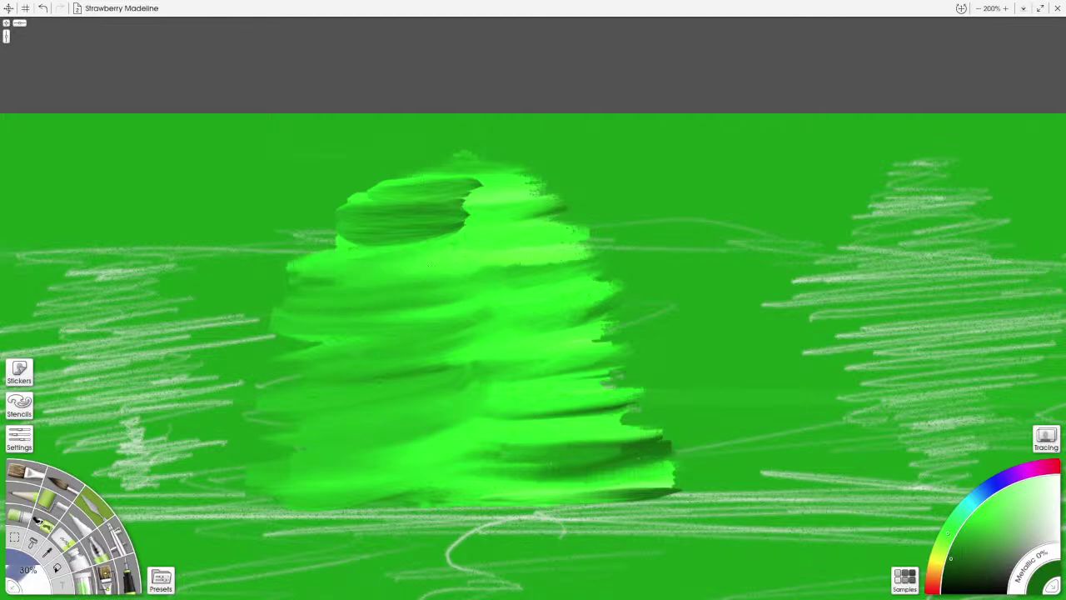
# Step: Smear the upper-left dark strokes into the bright foliage and pull paint up toward the treetop
pyautogui.moveTo(429, 254)
pyautogui.mouseDown()
pyautogui.moveTo(390, 261)
pyautogui.moveTo(354, 244)
pyautogui.mouseUp()
pyautogui.moveTo(500, 217); pyautogui.dragTo(350, 242)
pyautogui.moveTo(462, 208); pyautogui.dragTo(354, 246)
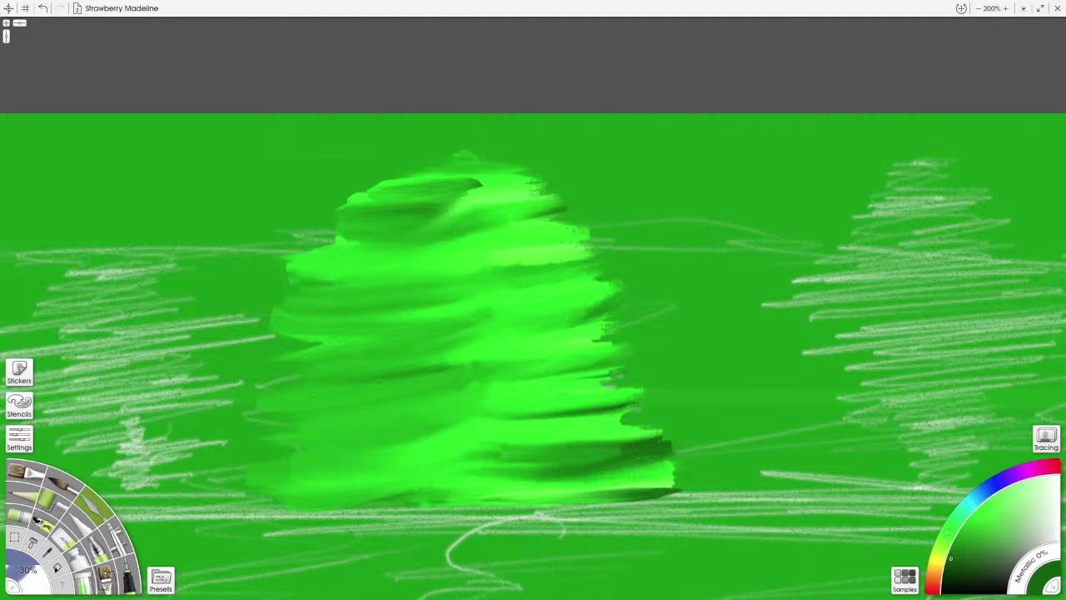
pyautogui.moveTo(500, 213); pyautogui.dragTo(275, 246)
pyautogui.moveTo(433, 208)
pyautogui.mouseDown()
pyautogui.moveTo(363, 210)
pyautogui.moveTo(492, 166)
pyautogui.mouseUp()
pyautogui.moveTo(479, 204); pyautogui.dragTo(296, 237)
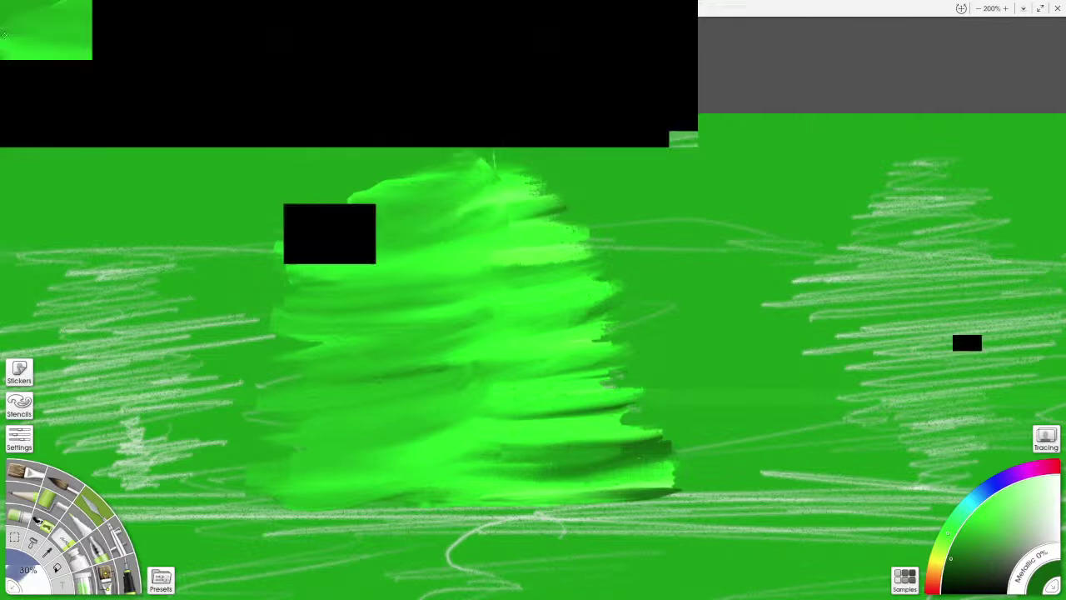
pyautogui.moveTo(383, 185); pyautogui.dragTo(489, 150)
# Step: Undo the last smear at the treetop and compare the tree with the whole canvas
pyautogui.scroll(-5, 490, 123)
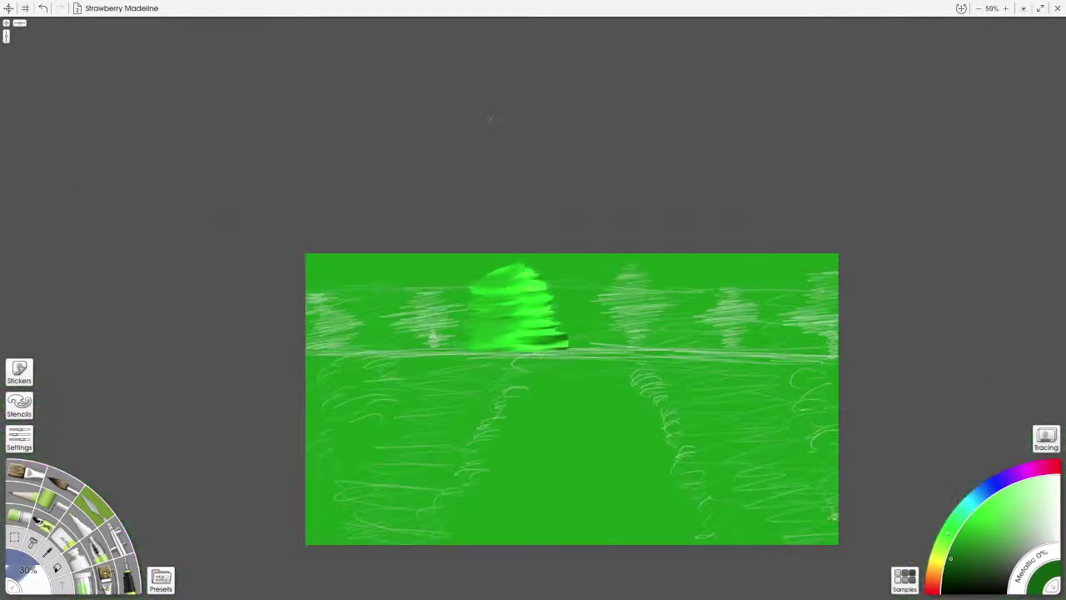
pyautogui.hotkey('ctrl', '+')
pyautogui.hotkey('ctrl', '+')
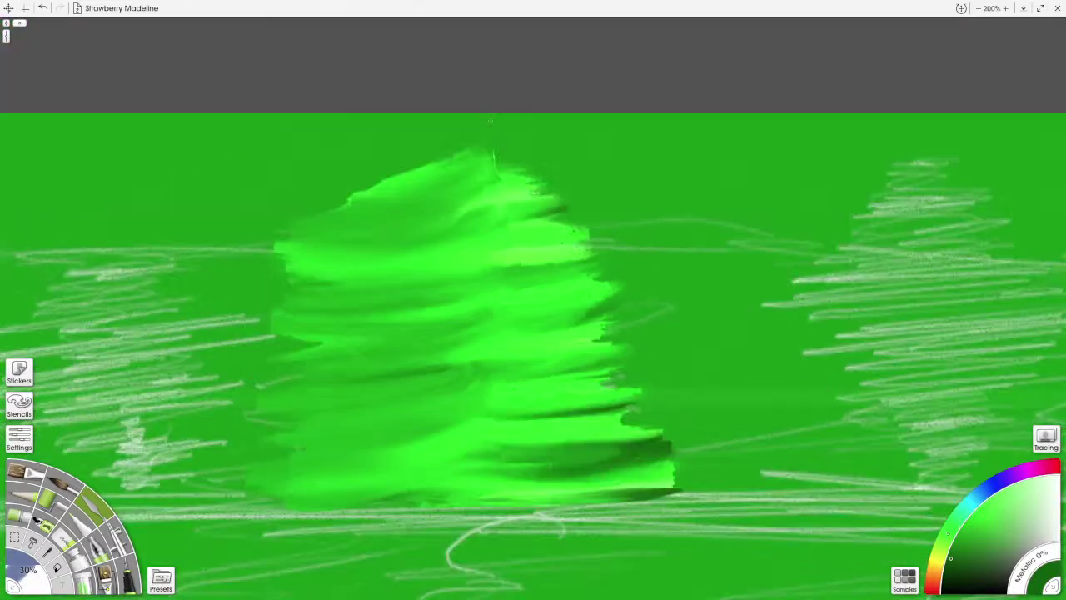
pyautogui.hotkey('ctrl', 'z')
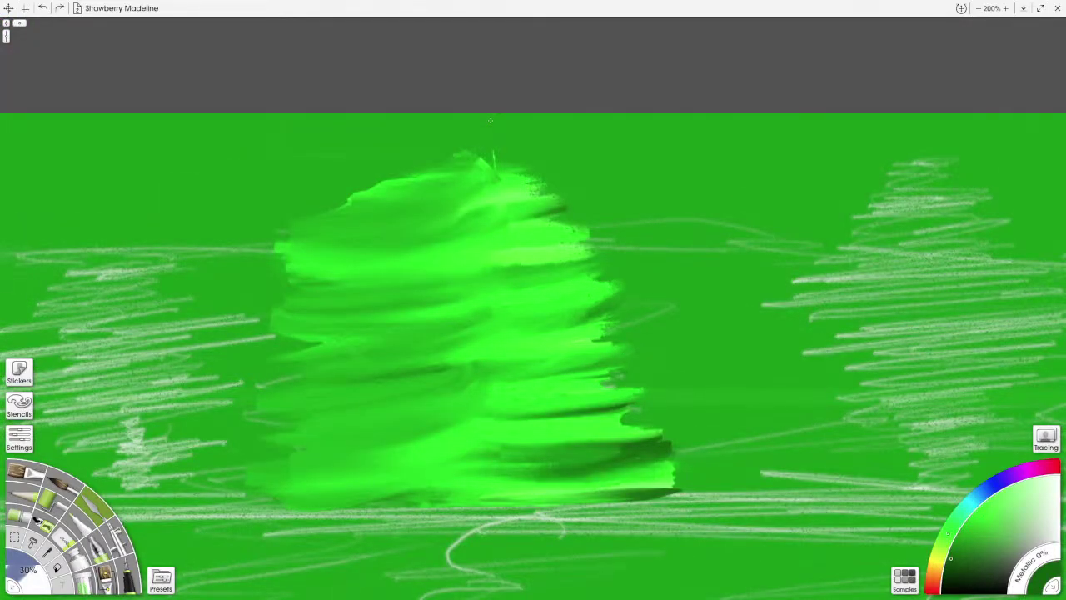
pyautogui.scroll(-5, 490, 120)
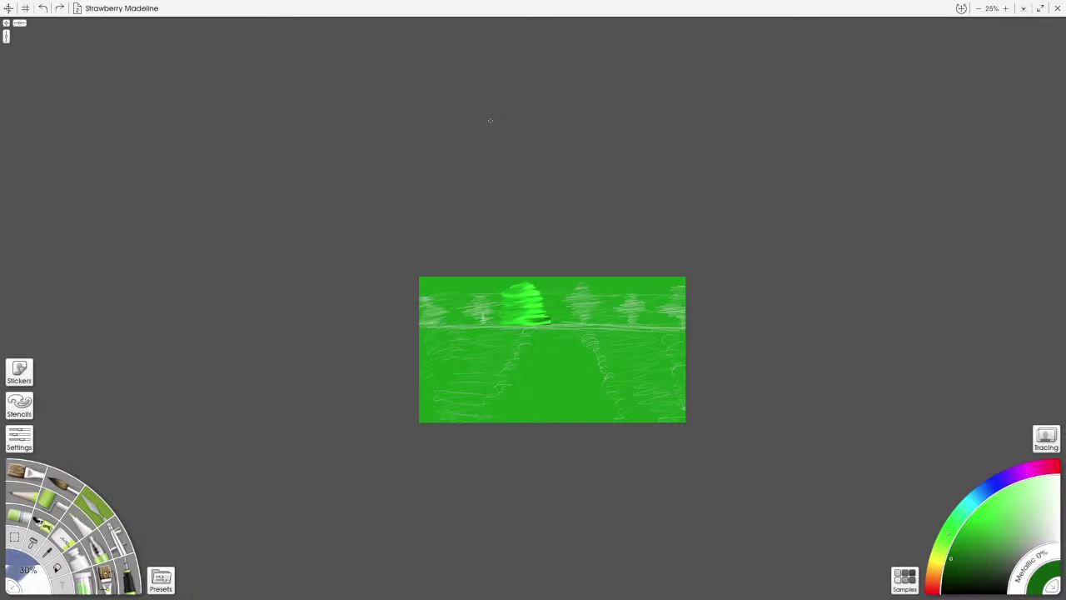
pyautogui.scroll(5, 490, 120)
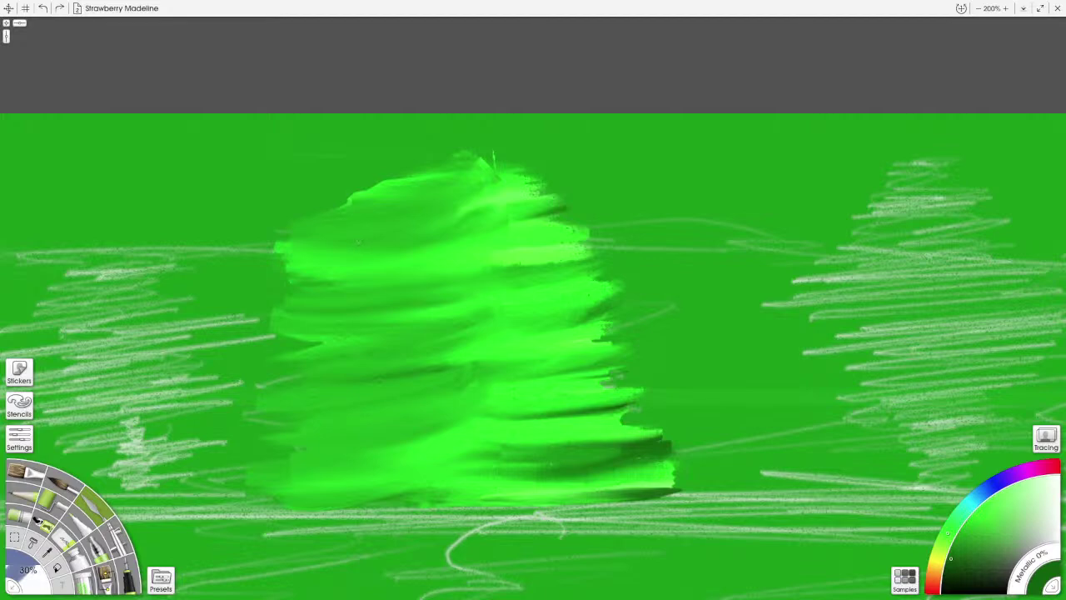
# Step: Smear bright foliage across the tree's upper left with the palette knife at 20% size
pyautogui.moveTo(373, 246); pyautogui.dragTo(426, 253)
pyautogui.press('[')
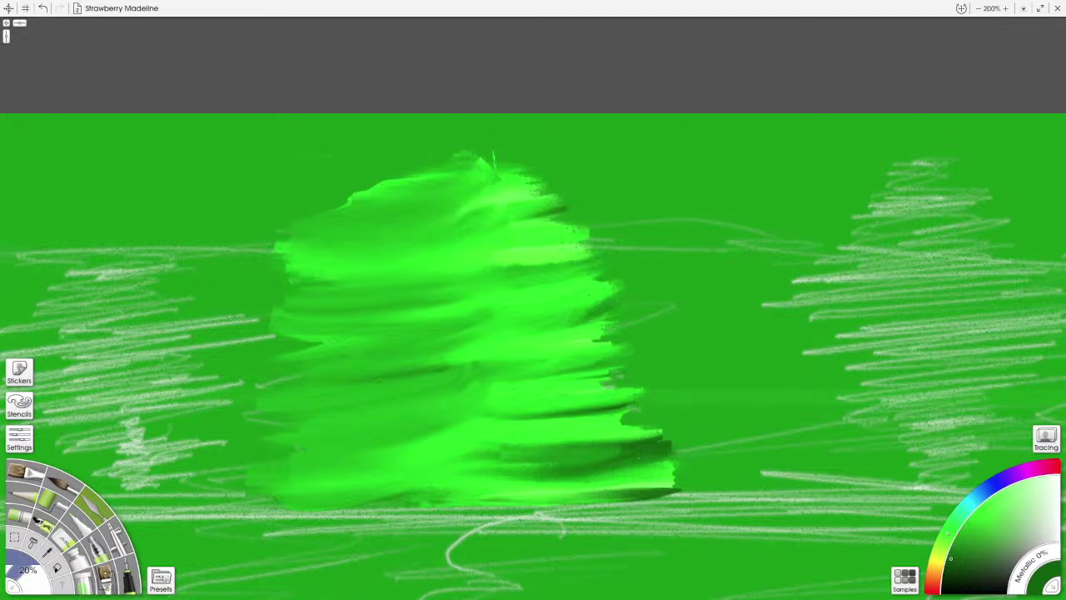
pyautogui.moveTo(514, 200)
pyautogui.mouseDown()
pyautogui.moveTo(423, 238)
pyautogui.moveTo(363, 245)
pyautogui.mouseUp()
pyautogui.moveTo(496, 204)
pyautogui.mouseDown()
pyautogui.moveTo(338, 244)
pyautogui.moveTo(409, 228)
pyautogui.mouseUp()
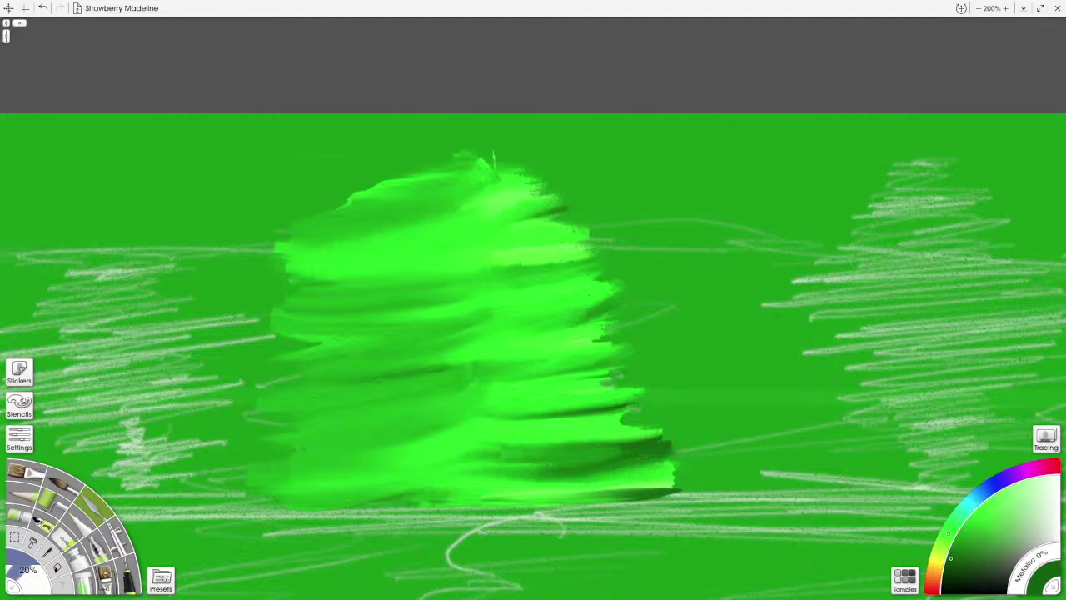
pyautogui.moveTo(458, 183); pyautogui.dragTo(320, 213)
pyautogui.moveTo(465, 204); pyautogui.dragTo(308, 237)
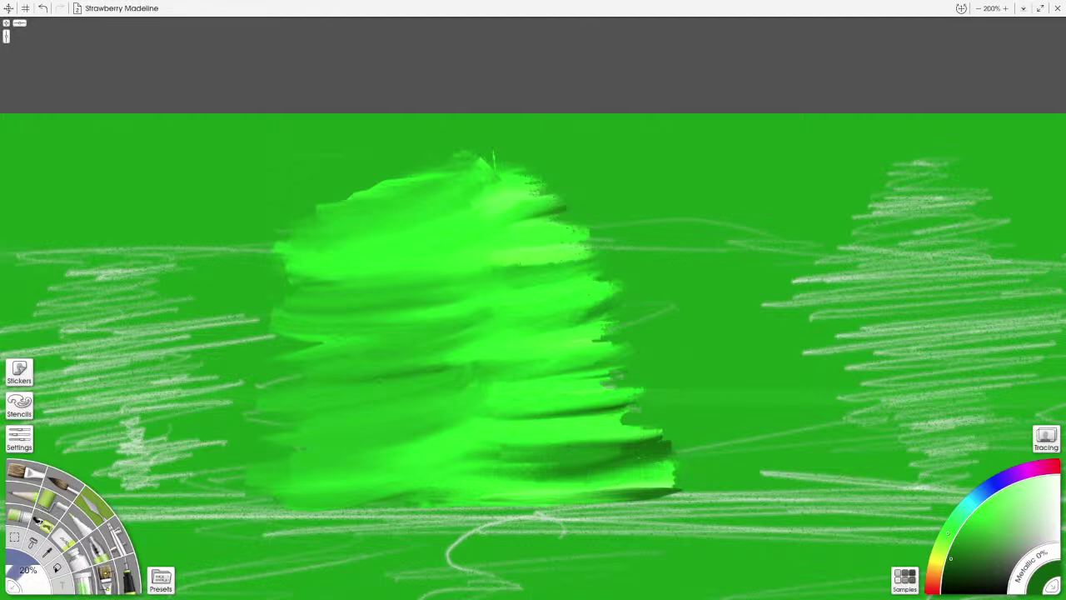
# Step: Pull the treetop upward into a point and blend the shadow across the tree's upper middle
pyautogui.moveTo(398, 185)
pyautogui.mouseDown()
pyautogui.moveTo(475, 155)
pyautogui.moveTo(460, 140)
pyautogui.moveTo(467, 147)
pyautogui.moveTo(435, 156)
pyautogui.mouseUp()
pyautogui.moveTo(391, 301)
pyautogui.mouseDown()
pyautogui.moveTo(493, 269)
pyautogui.moveTo(438, 283)
pyautogui.mouseUp()
pyautogui.moveTo(468, 279); pyautogui.dragTo(504, 266)
pyautogui.moveTo(384, 305)
pyautogui.mouseDown()
pyautogui.moveTo(443, 274)
pyautogui.moveTo(333, 315)
pyautogui.mouseUp()
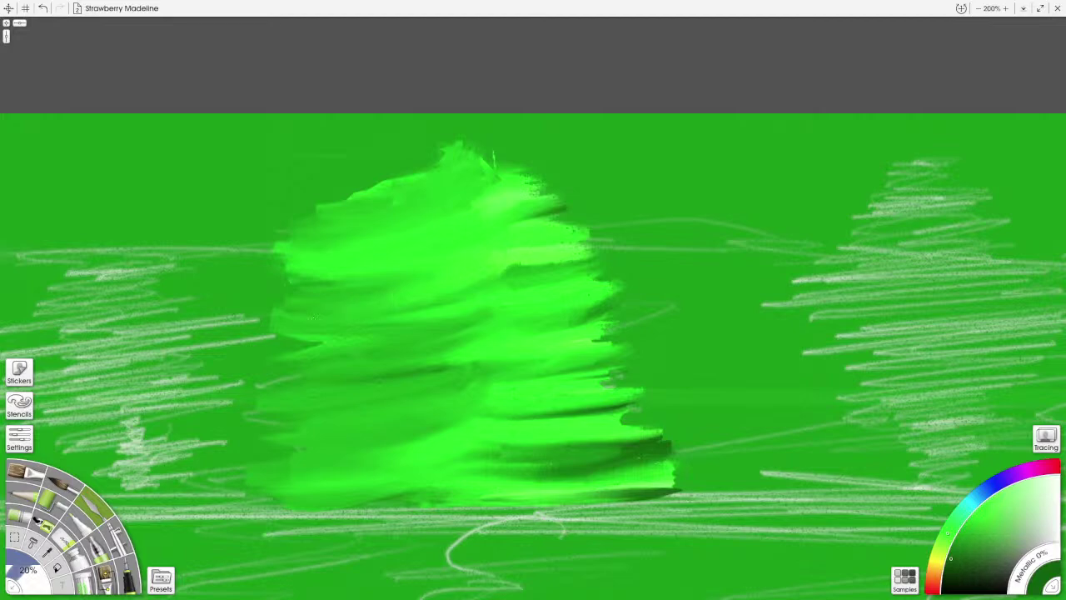
pyautogui.scroll(-3, 314, 318)
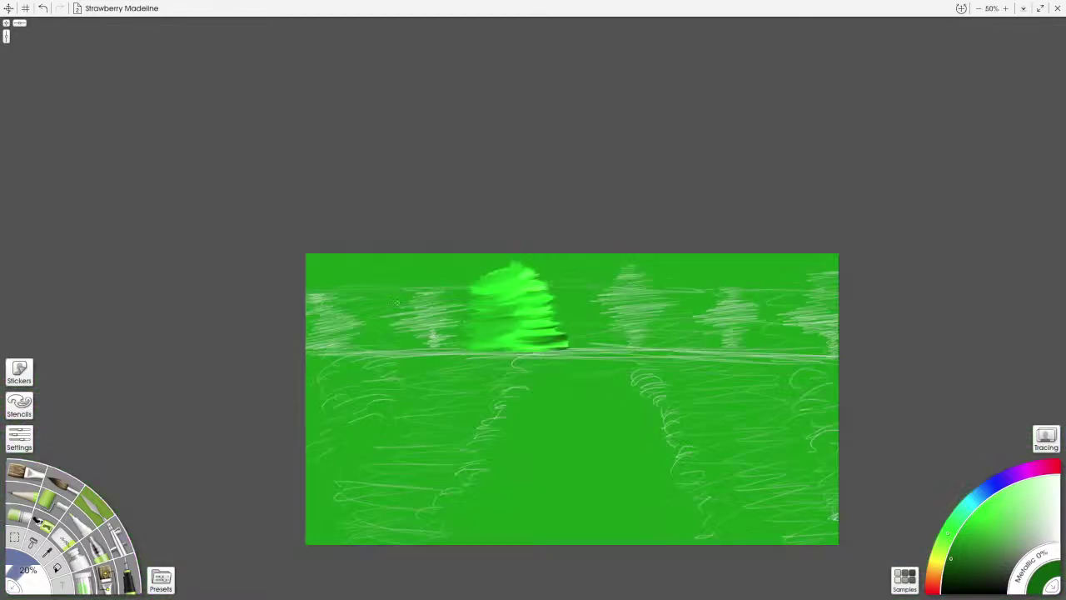
pyautogui.scroll(2, 398, 302)
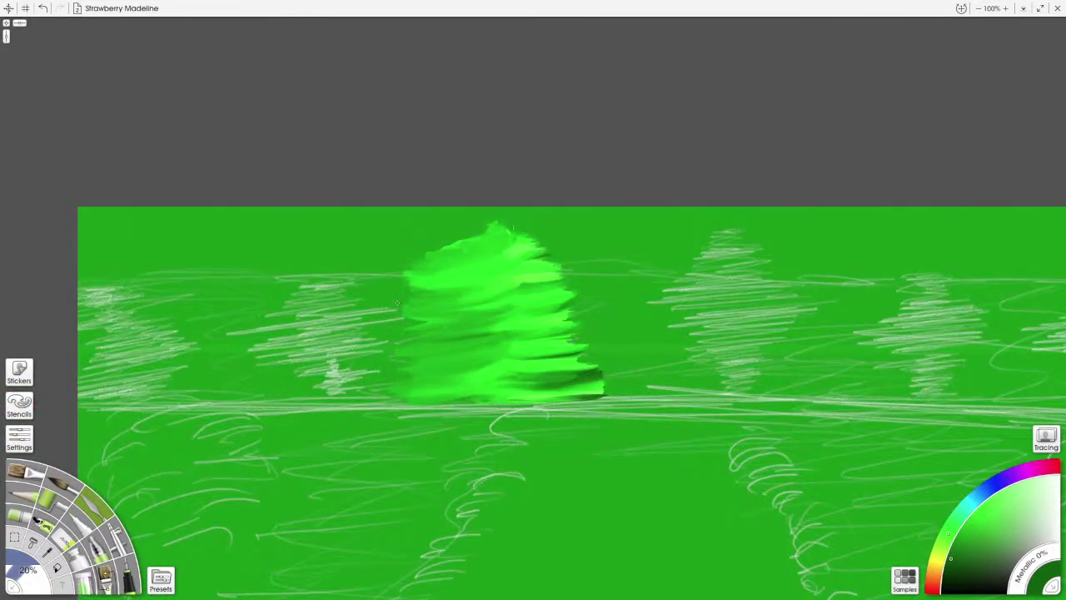
# Step: Undo the palette knife smears on the tree's left side back to the dark brush strokes
pyautogui.hotkey('ctrl', 'z')
pyautogui.hotkey('ctrl', 'z')
pyautogui.hotkey('ctrl', 'z')
pyautogui.hotkey('ctrl', 'z')
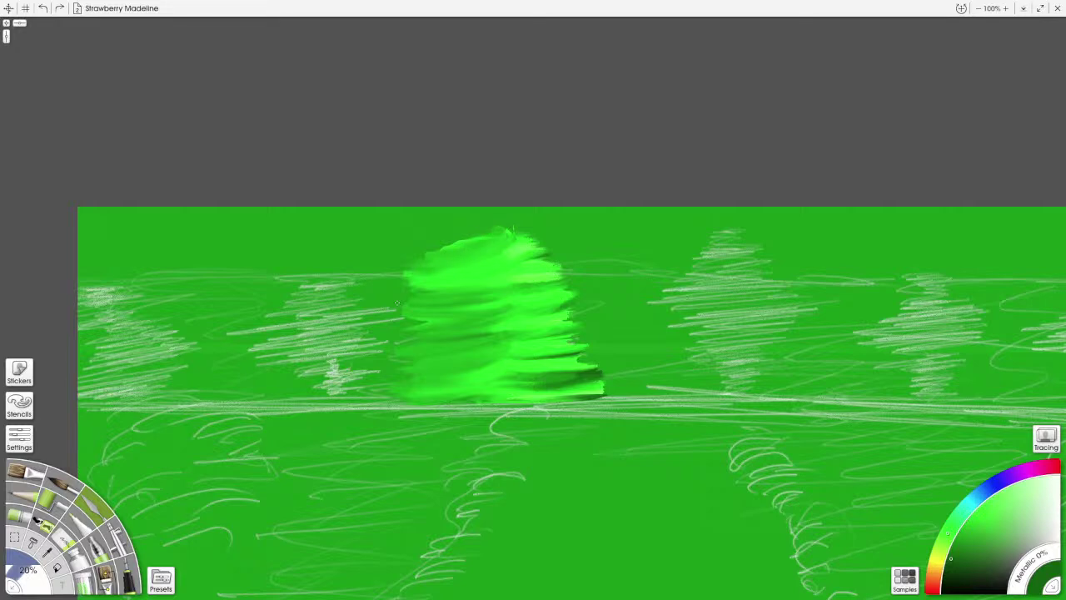
pyautogui.hotkey('ctrl', 'z')
pyautogui.hotkey('ctrl', 'z')
pyautogui.hotkey('ctrl', 'z')
pyautogui.hotkey('ctrl', 'z')
pyautogui.hotkey('ctrl', 'z')
pyautogui.hotkey('ctrl', 'z')
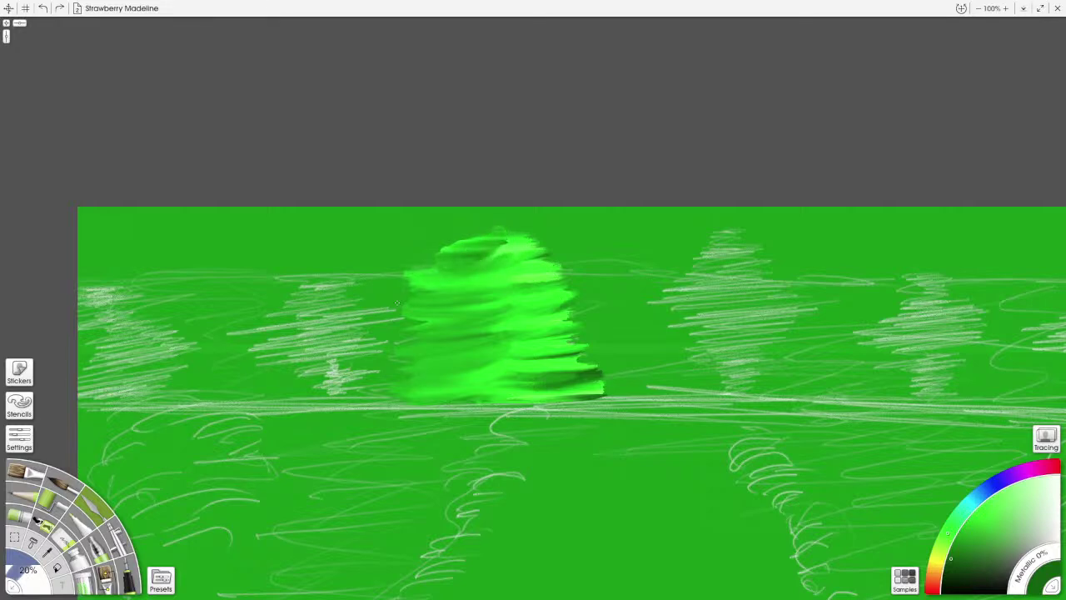
pyautogui.hotkey('ctrl', 'z')
pyautogui.hotkey('ctrl', 'z')
pyautogui.hotkey('ctrl', 'z')
pyautogui.hotkey('ctrl', 'z')
pyautogui.hotkey('ctrl', 'z')
pyautogui.hotkey('ctrl', 'z')
pyautogui.hotkey('ctrl', 'z')
pyautogui.hotkey('ctrl', 'z')
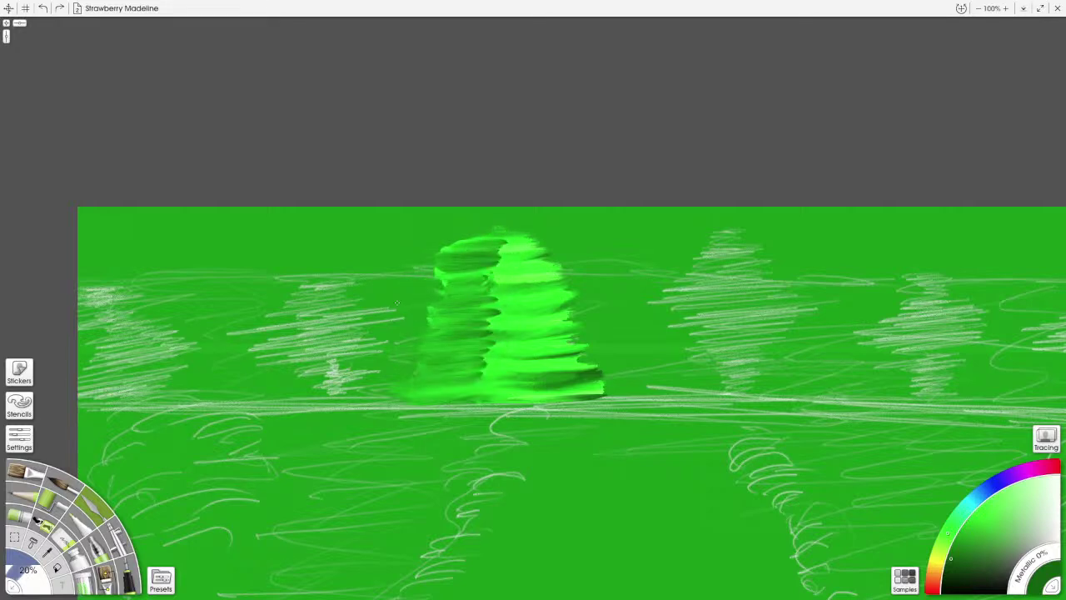
# Step: Undo the remaining smears and all dark brush strokes on the tree's left side
pyautogui.hotkey('ctrl', 'y')
pyautogui.hotkey('ctrl', 'y')
pyautogui.hotkey('ctrl', 'y')
pyautogui.hotkey('ctrl', 'y')
pyautogui.hotkey('ctrl', 'y')
pyautogui.hotkey('ctrl', 'y')
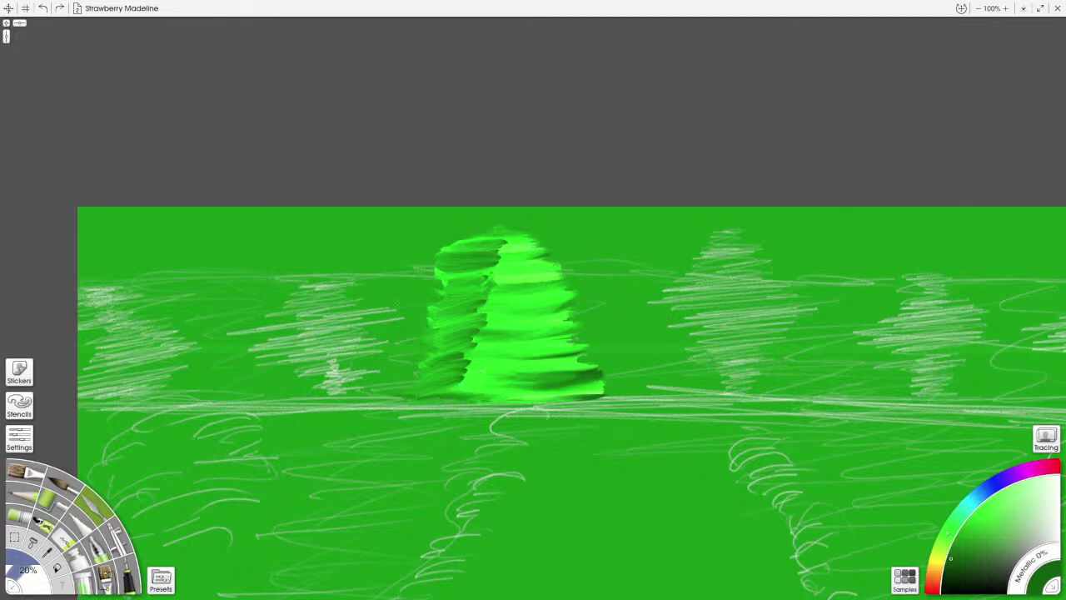
pyautogui.hotkey('ctrl', 'y')
pyautogui.hotkey('ctrl', 'y')
pyautogui.hotkey('ctrl', 'y')
pyautogui.hotkey('ctrl', 'y')
pyautogui.hotkey('ctrl', 'y')
pyautogui.hotkey('ctrl', 'y')
pyautogui.hotkey('ctrl', 'y')
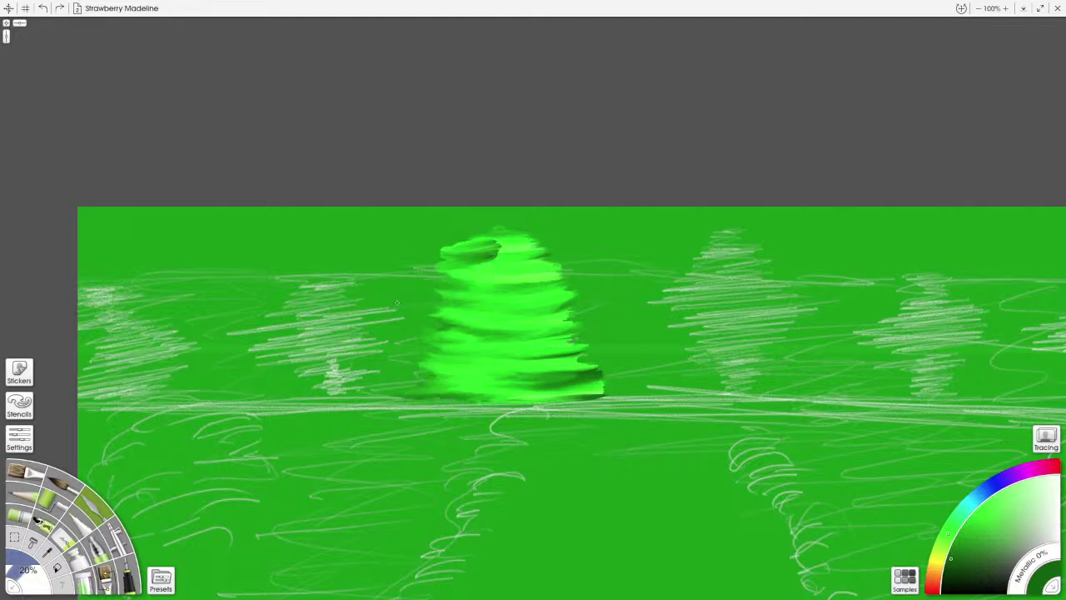
pyautogui.hotkey('ctrl', 'y')
pyautogui.hotkey('ctrl', 'y')
pyautogui.hotkey('ctrl', 'y')
pyautogui.hotkey('ctrl', 'y')
pyautogui.hotkey('ctrl', 'y')
pyautogui.hotkey('ctrl', 'y')
pyautogui.hotkey('ctrl', 'y')
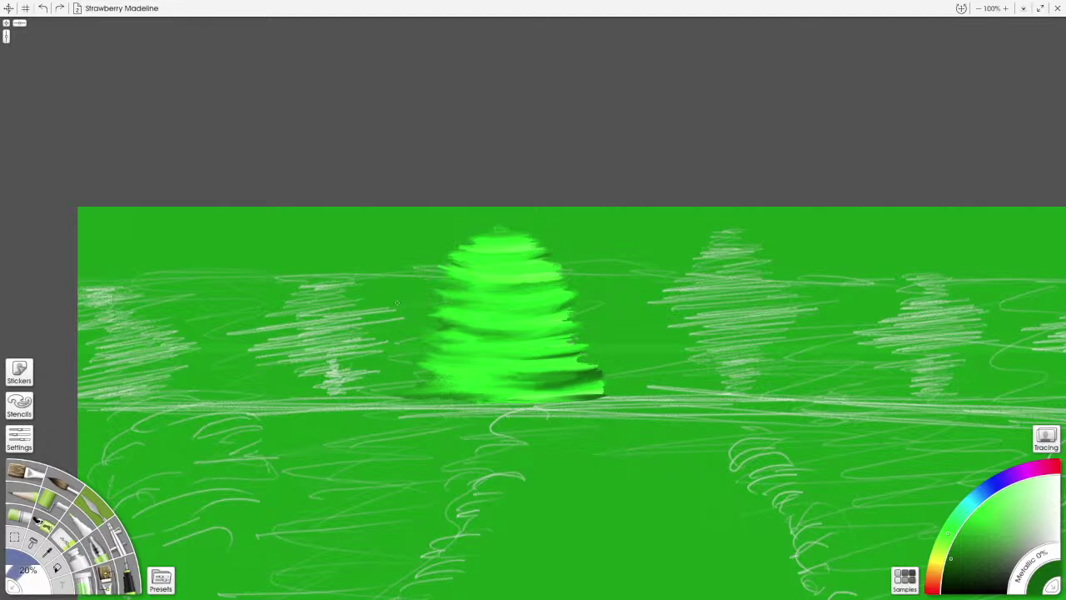
# Step: Blend the dark shadow bands across the tree's lower right with the palette knife at 15% size
pyautogui.hotkey('ctrl', '-')
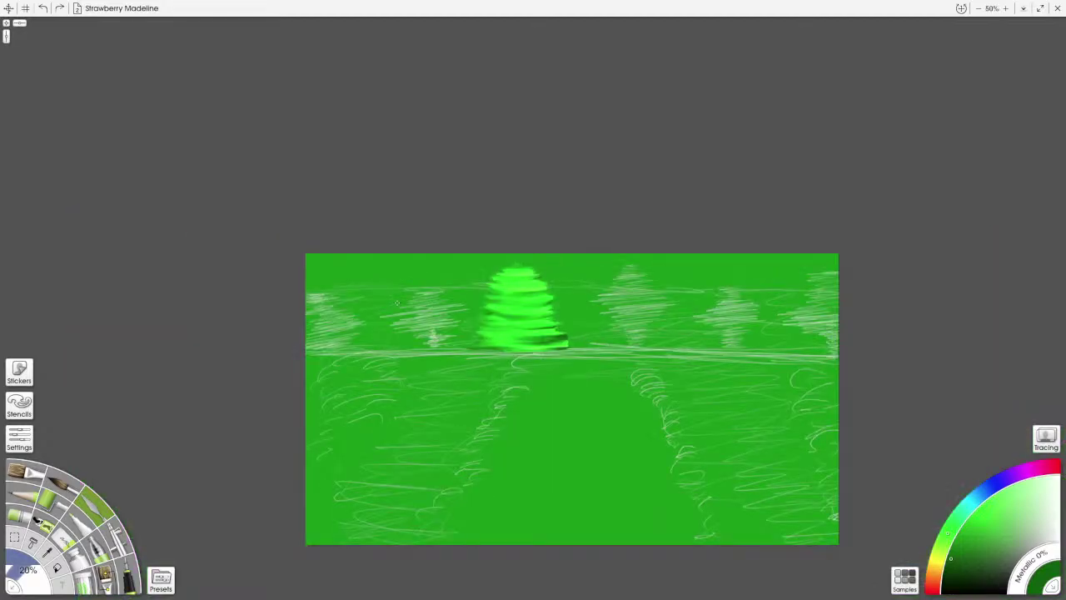
pyautogui.hotkey('ctrl', '-')
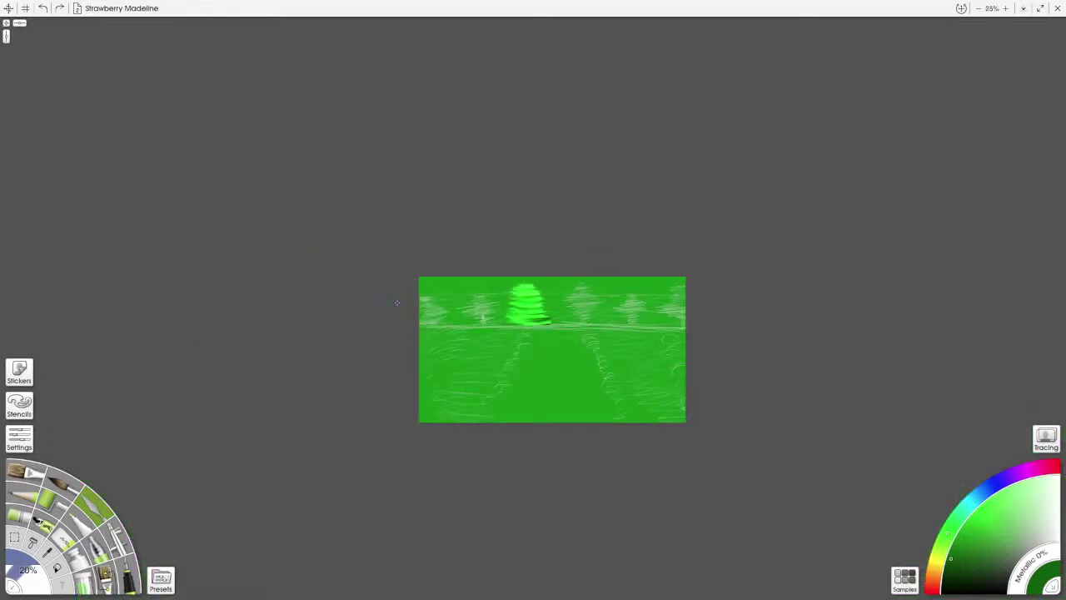
pyautogui.hotkey('ctrl', '+')
pyautogui.hotkey('ctrl', '+')
pyautogui.hotkey('ctrl', '+')
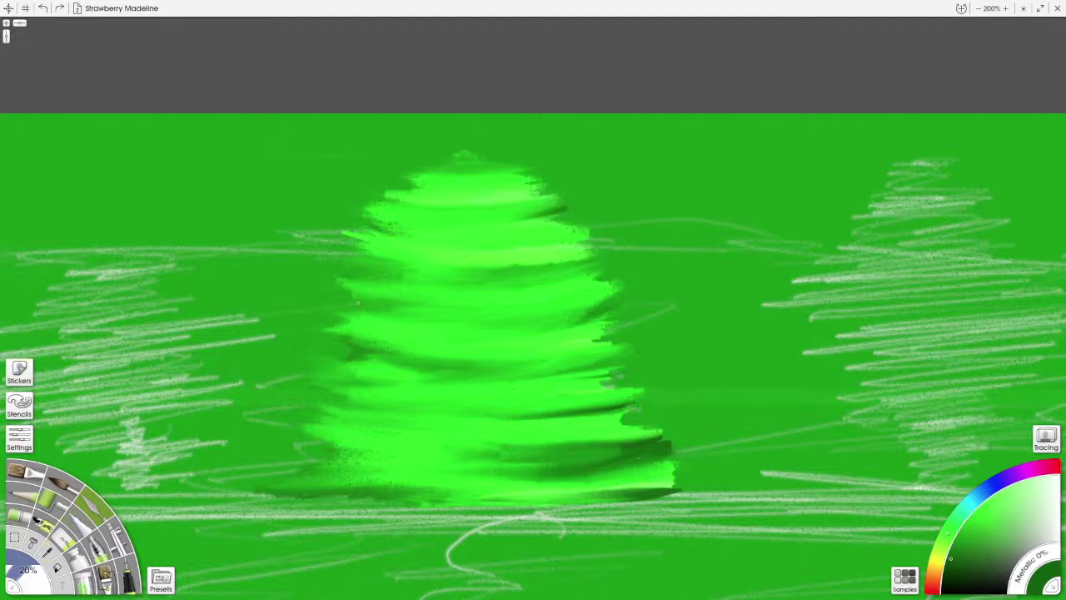
pyautogui.press('[')
pyautogui.hotkey('ctrl', '=')
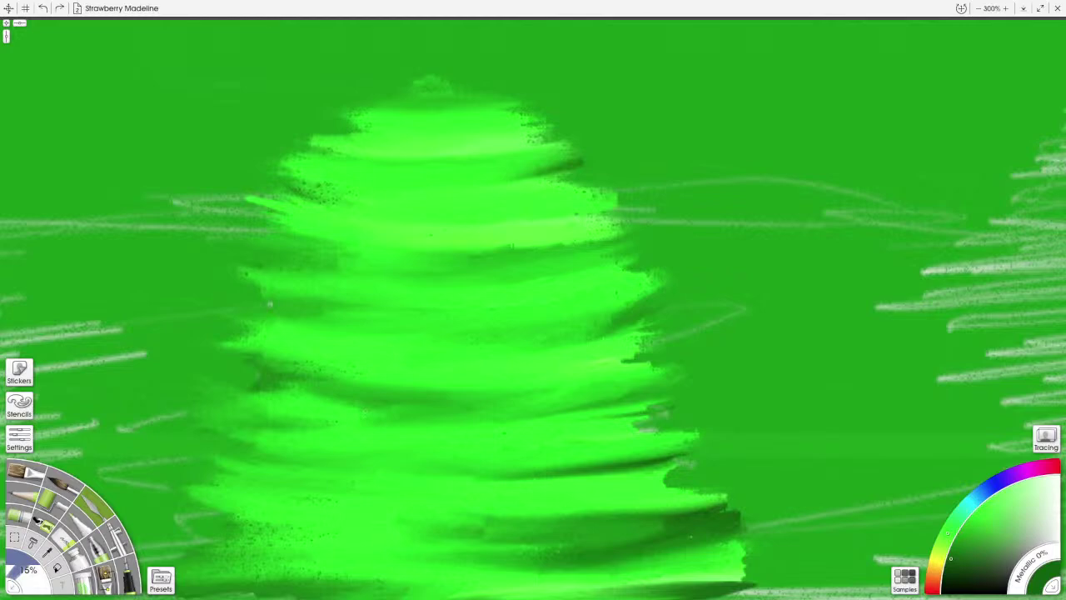
pyautogui.moveTo(691, 535); pyautogui.dragTo(660, 392)
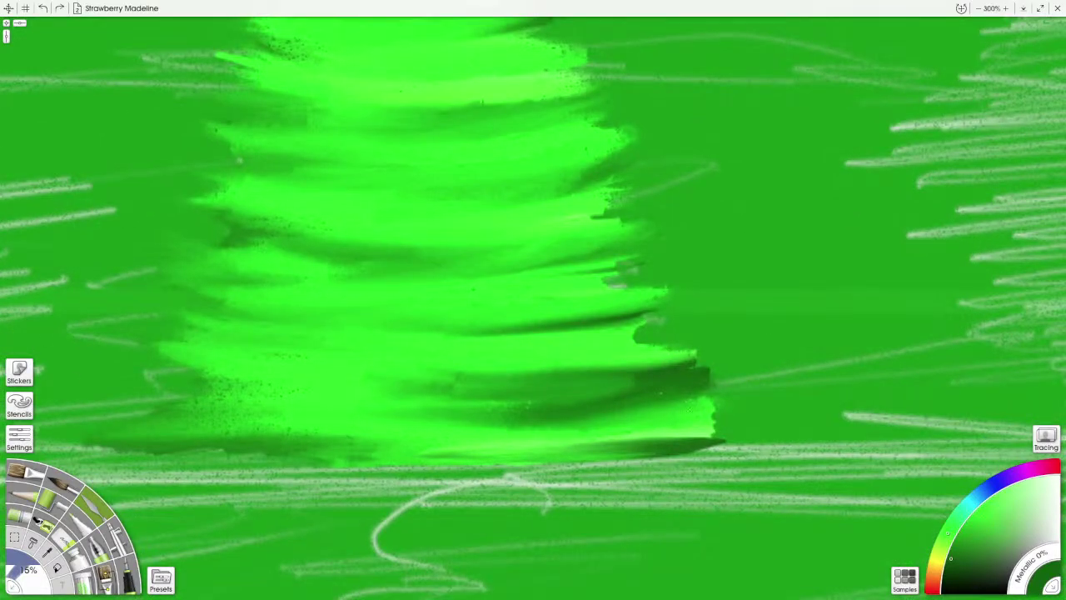
pyautogui.moveTo(658, 382)
pyautogui.mouseDown()
pyautogui.moveTo(450, 408)
pyautogui.moveTo(498, 384)
pyautogui.moveTo(492, 397)
pyautogui.moveTo(557, 404)
pyautogui.moveTo(668, 384)
pyautogui.moveTo(599, 401)
pyautogui.moveTo(661, 395)
pyautogui.moveTo(730, 368)
pyautogui.moveTo(449, 407)
pyautogui.moveTo(643, 389)
pyautogui.mouseUp()
pyautogui.moveTo(547, 409)
pyautogui.mouseDown()
pyautogui.moveTo(397, 407)
pyautogui.moveTo(329, 391)
pyautogui.moveTo(434, 404)
pyautogui.moveTo(722, 366)
pyautogui.mouseUp()
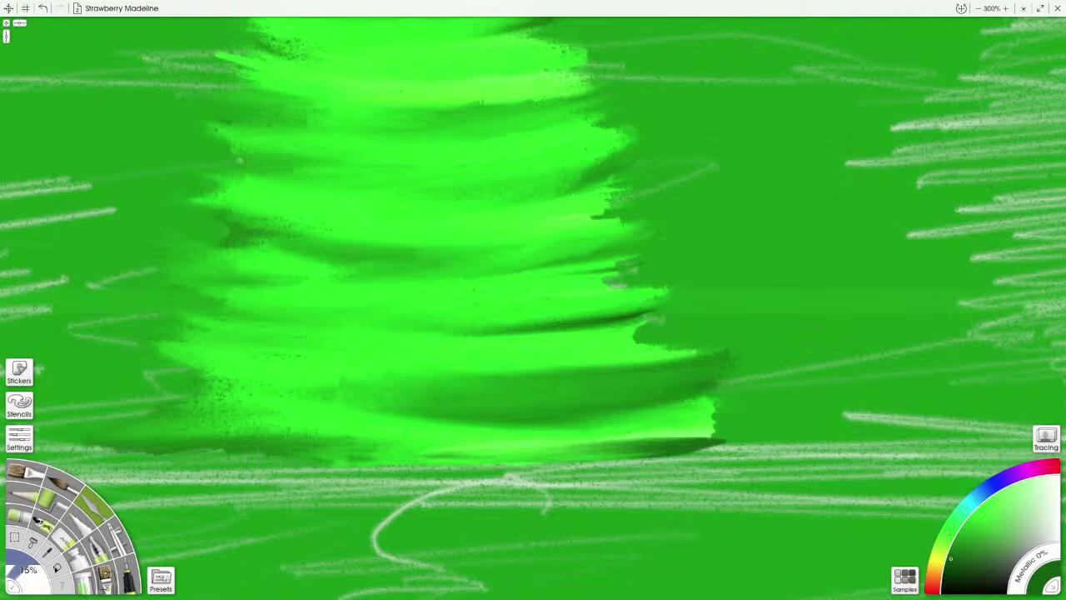
pyautogui.moveTo(559, 319)
pyautogui.mouseDown()
pyautogui.moveTo(652, 316)
pyautogui.moveTo(509, 322)
pyautogui.moveTo(626, 316)
pyautogui.moveTo(565, 305)
pyautogui.moveTo(619, 300)
pyautogui.mouseUp()
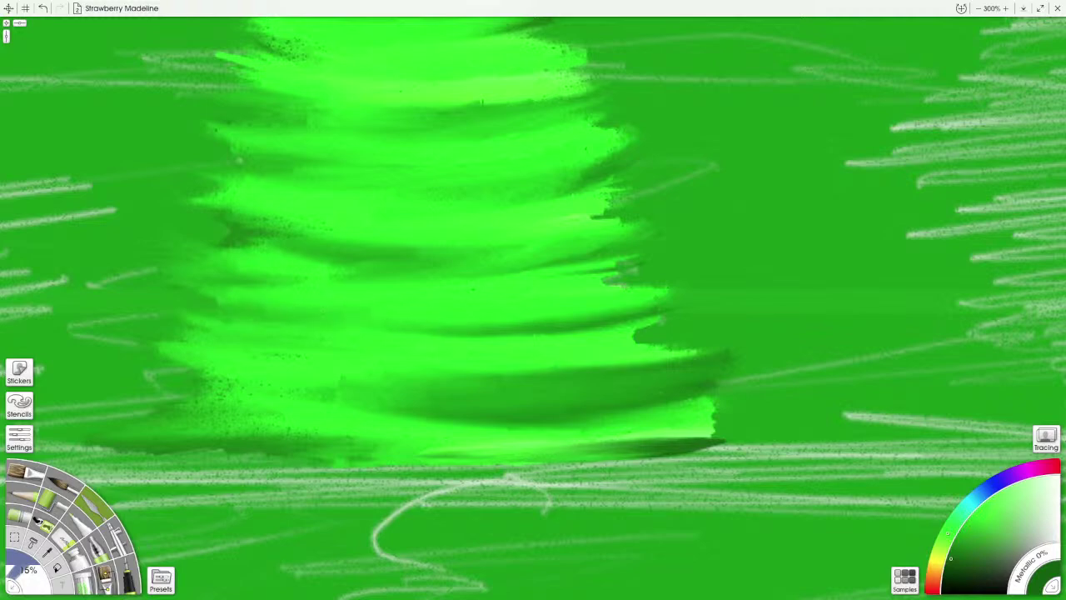
# Step: Smear the lowest shadow band and soften its ragged edge on the tree's lower right
pyautogui.scroll(-4, 304, 316)
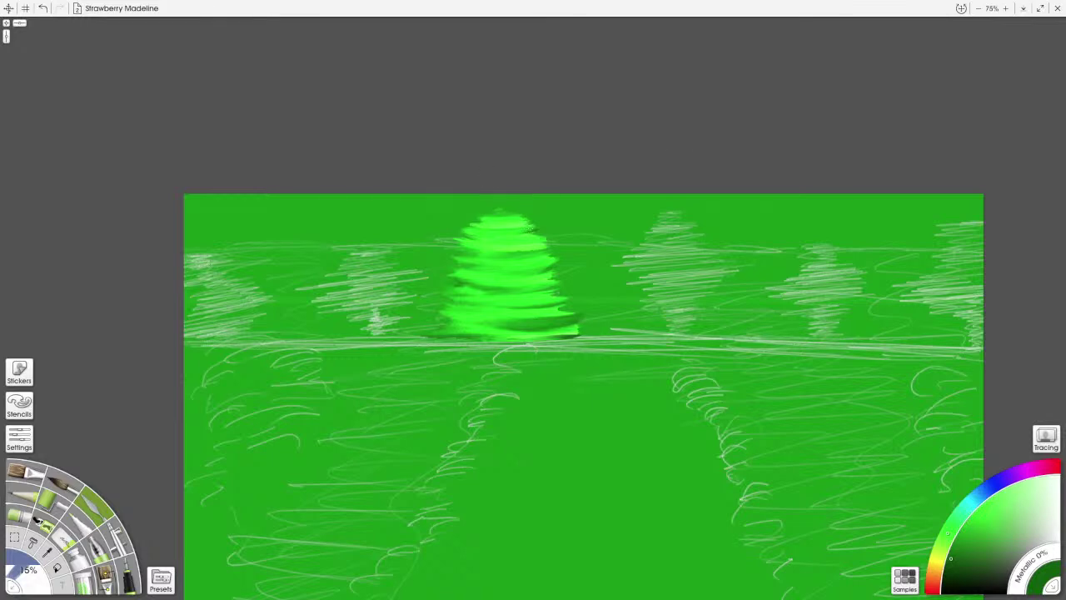
pyautogui.scroll(3, 530, 229)
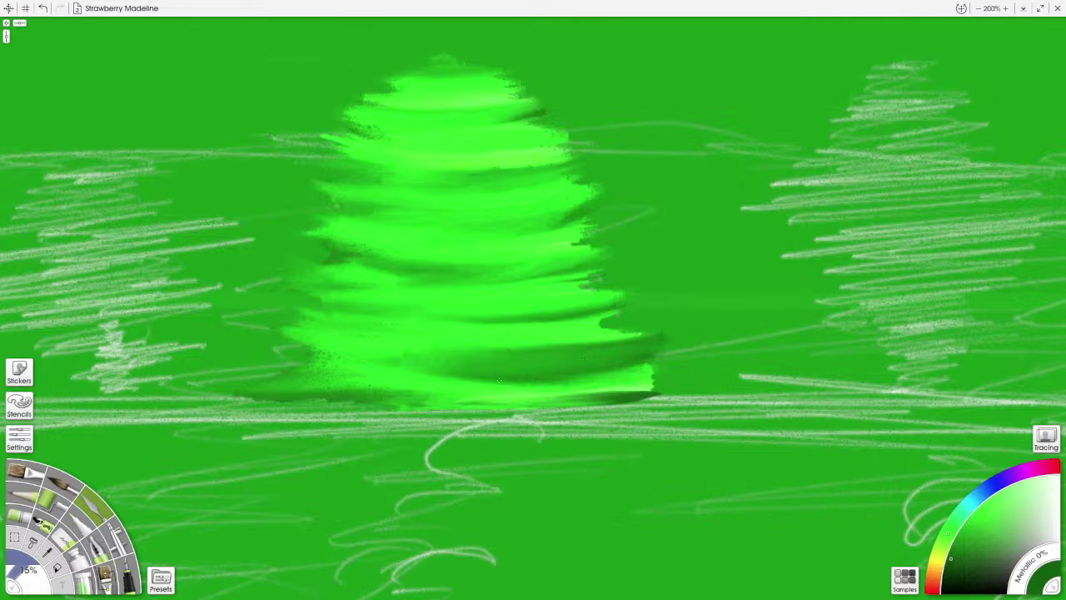
pyautogui.moveTo(499, 380)
pyautogui.mouseDown()
pyautogui.moveTo(375, 375)
pyautogui.moveTo(510, 381)
pyautogui.moveTo(392, 371)
pyautogui.mouseUp()
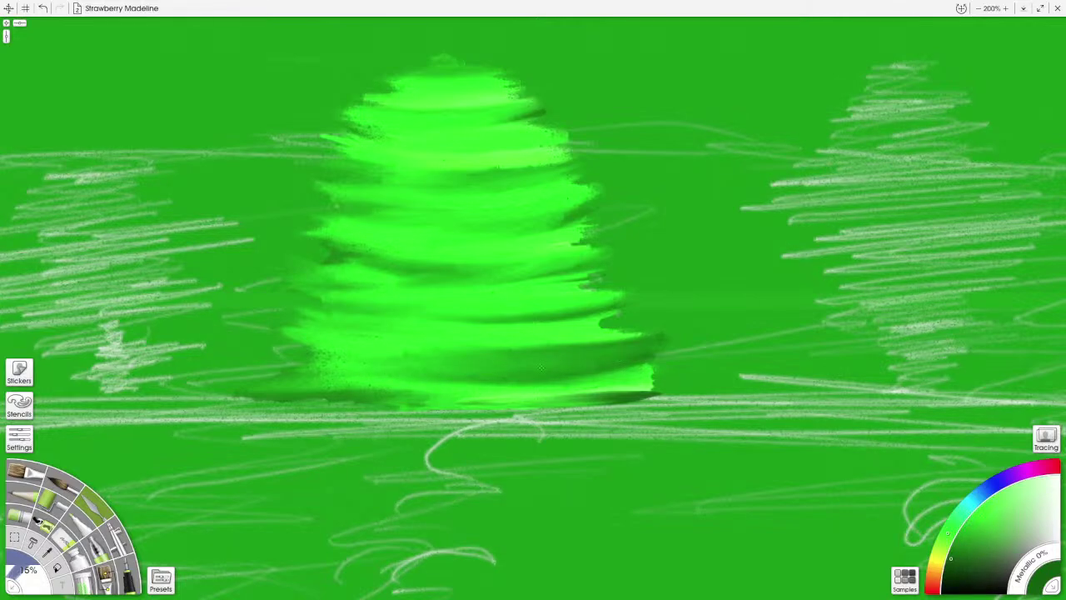
pyautogui.moveTo(629, 338); pyautogui.dragTo(599, 341)
pyautogui.moveTo(494, 350); pyautogui.dragTo(638, 343)
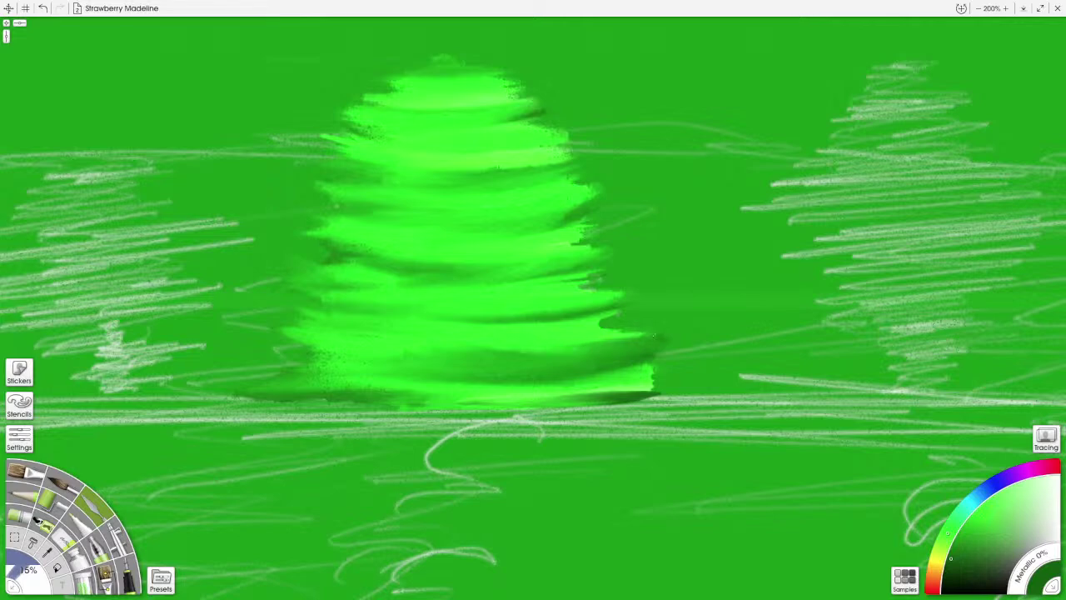
pyautogui.moveTo(566, 344); pyautogui.dragTo(679, 326)
pyautogui.moveTo(587, 339)
pyautogui.mouseDown()
pyautogui.moveTo(663, 333)
pyautogui.moveTo(543, 348)
pyautogui.mouseUp()
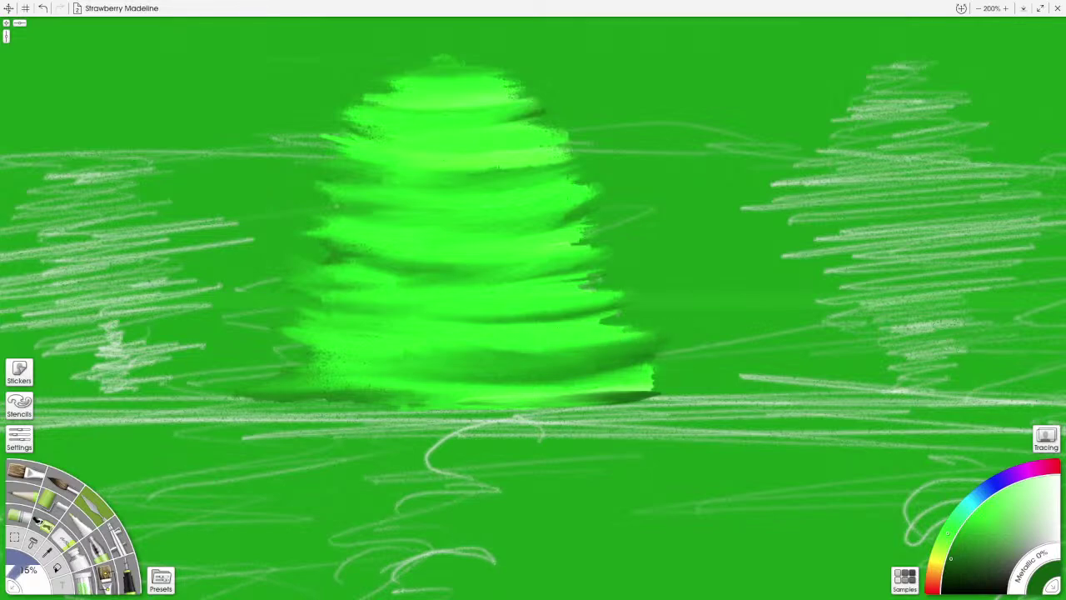
# Step: Blend the shadows between the foliage layers in the tree's lower middle, including a small area on its left side
pyautogui.moveTo(571, 314)
pyautogui.mouseDown()
pyautogui.moveTo(531, 326)
pyautogui.moveTo(598, 317)
pyautogui.moveTo(528, 325)
pyautogui.mouseUp()
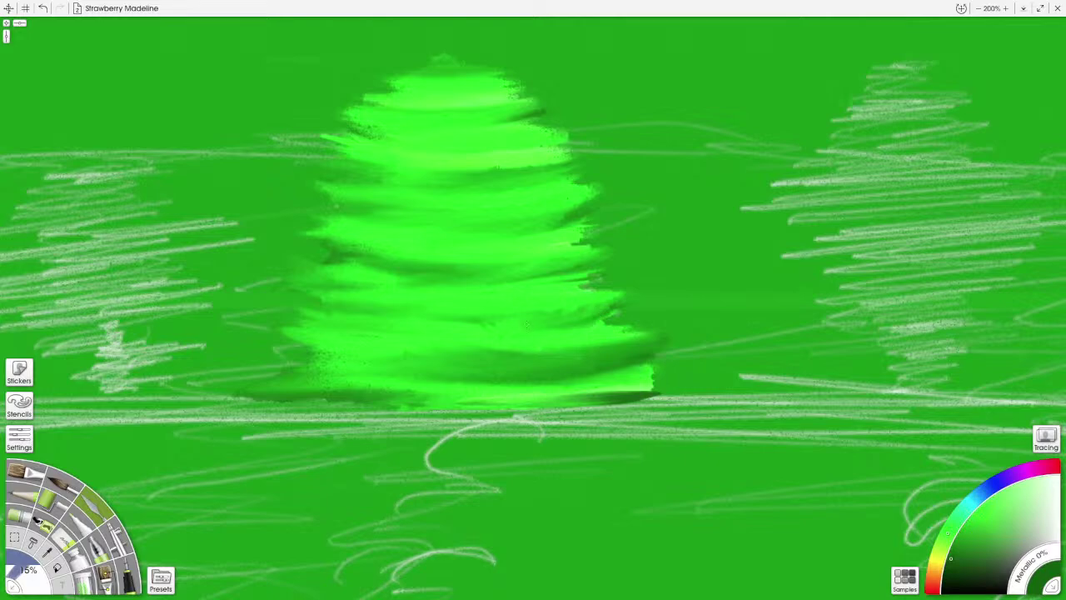
pyautogui.moveTo(614, 309); pyautogui.dragTo(501, 324)
pyautogui.moveTo(565, 317)
pyautogui.mouseDown()
pyautogui.moveTo(493, 322)
pyautogui.moveTo(511, 325)
pyautogui.mouseUp()
pyautogui.moveTo(387, 310); pyautogui.dragTo(345, 315)
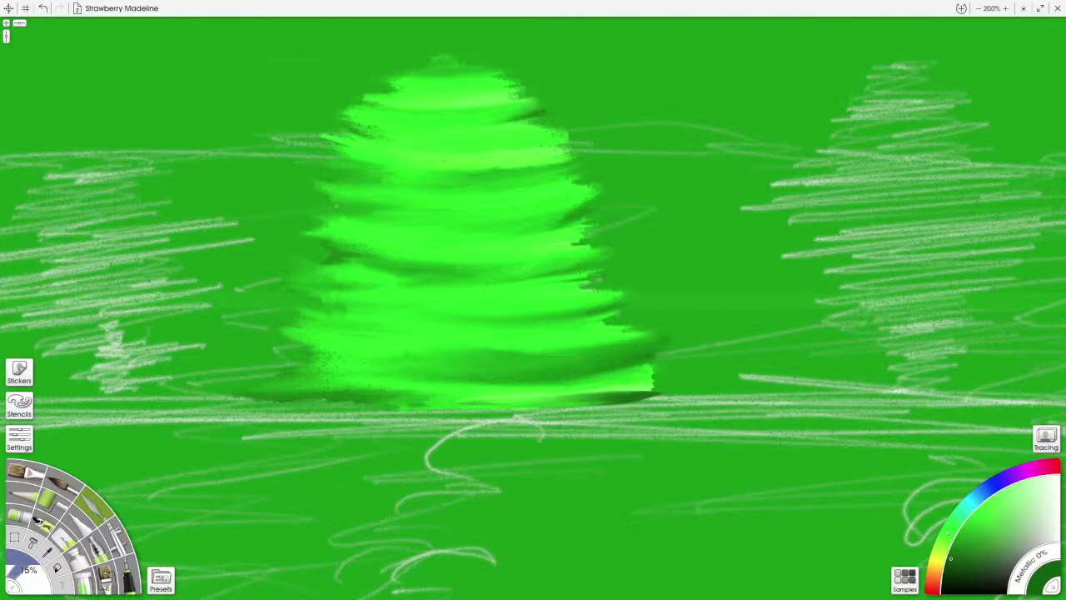
pyautogui.moveTo(587, 278)
pyautogui.mouseDown()
pyautogui.moveTo(618, 256)
pyautogui.moveTo(410, 282)
pyautogui.moveTo(579, 278)
pyautogui.mouseUp()
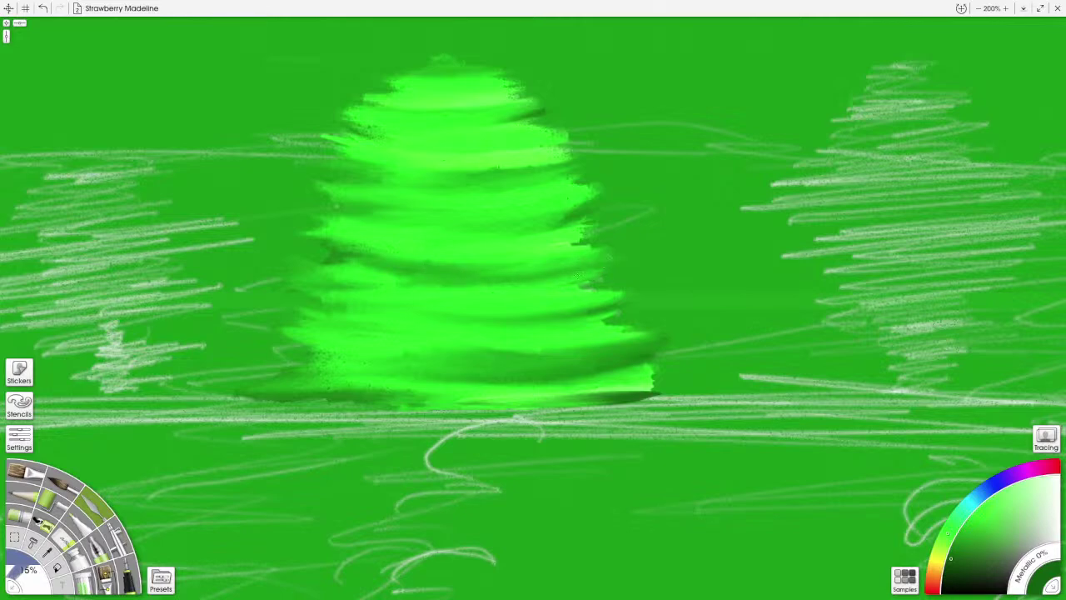
pyautogui.moveTo(575, 259); pyautogui.dragTo(495, 275)
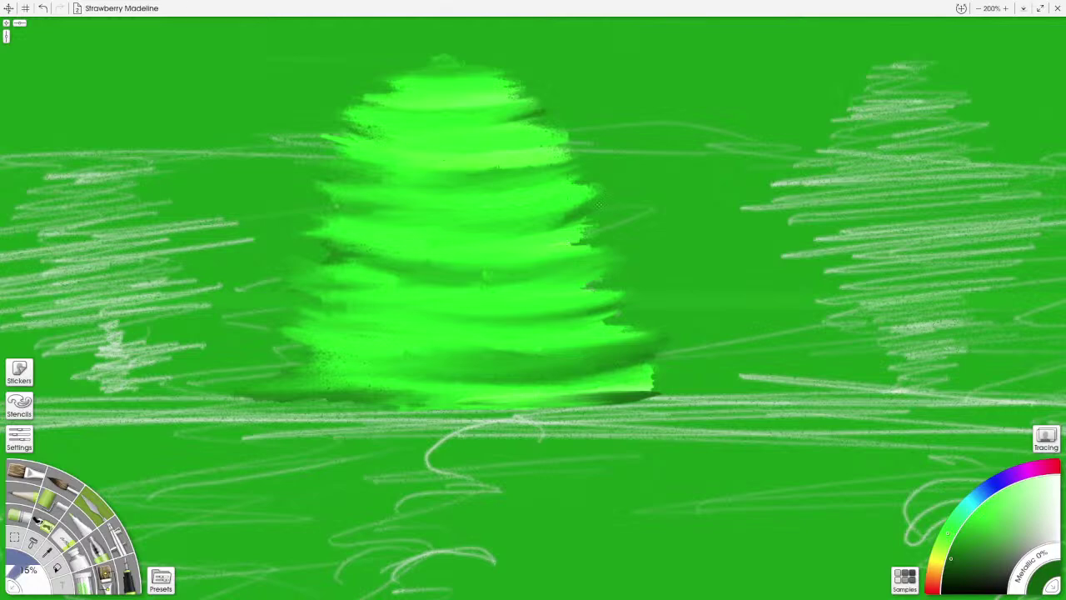
# Step: Pull the shadow from the tree's middle right edge inward to form a dark band between two foliage layers
pyautogui.moveTo(599, 204); pyautogui.dragTo(484, 239)
pyautogui.moveTo(555, 226); pyautogui.dragTo(456, 236)
pyautogui.moveTo(593, 210); pyautogui.dragTo(463, 238)
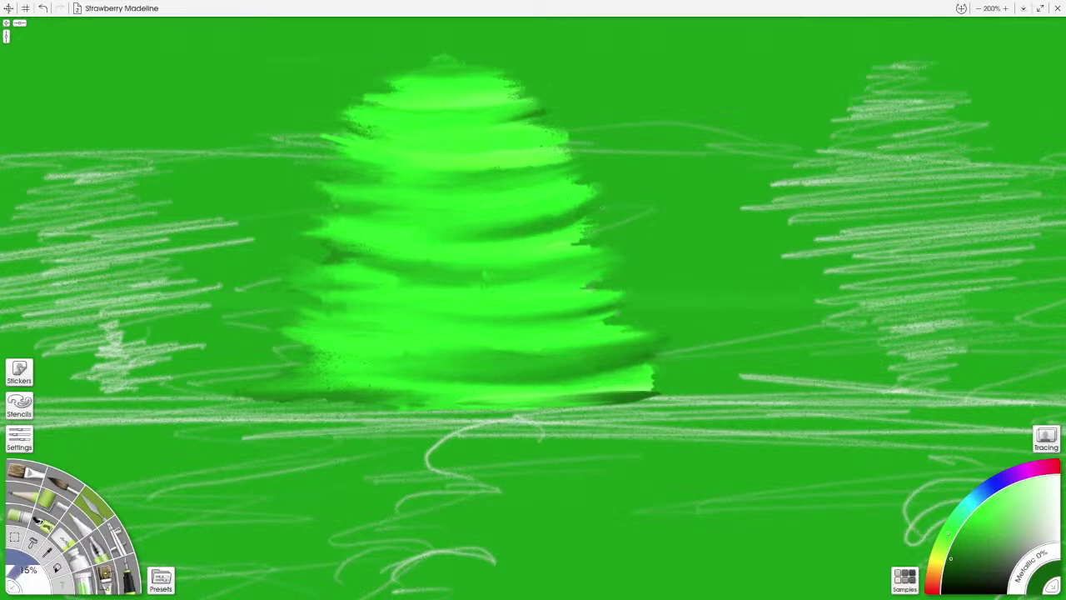
pyautogui.moveTo(574, 223)
pyautogui.mouseDown()
pyautogui.moveTo(410, 234)
pyautogui.moveTo(481, 235)
pyautogui.mouseUp()
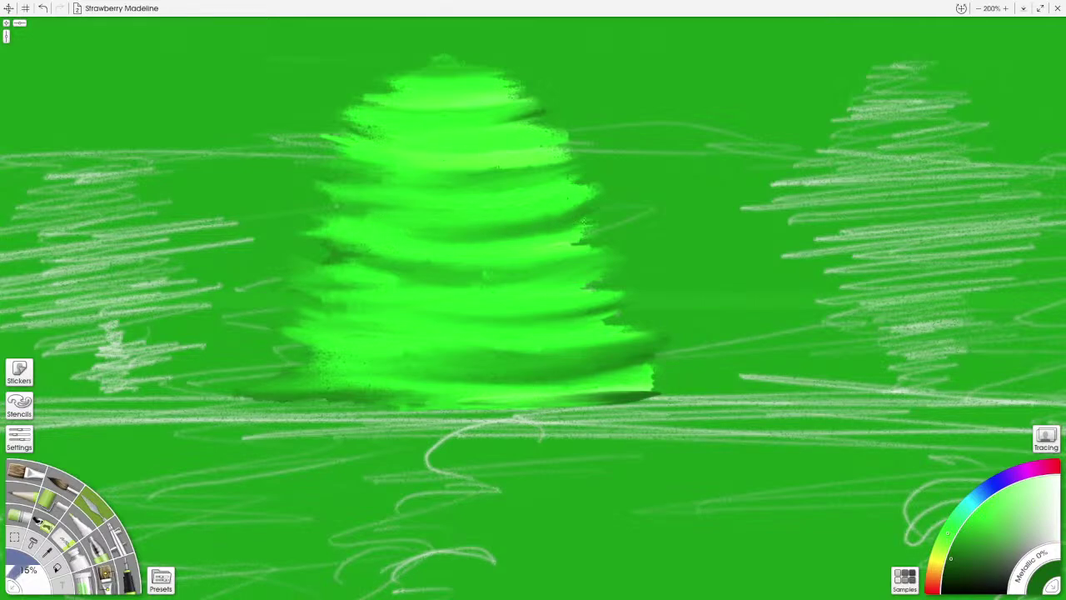
pyautogui.moveTo(585, 223); pyautogui.dragTo(450, 234)
pyautogui.moveTo(556, 222)
pyautogui.mouseDown()
pyautogui.moveTo(568, 217)
pyautogui.moveTo(481, 232)
pyautogui.mouseUp()
pyautogui.moveTo(536, 211); pyautogui.dragTo(561, 215)
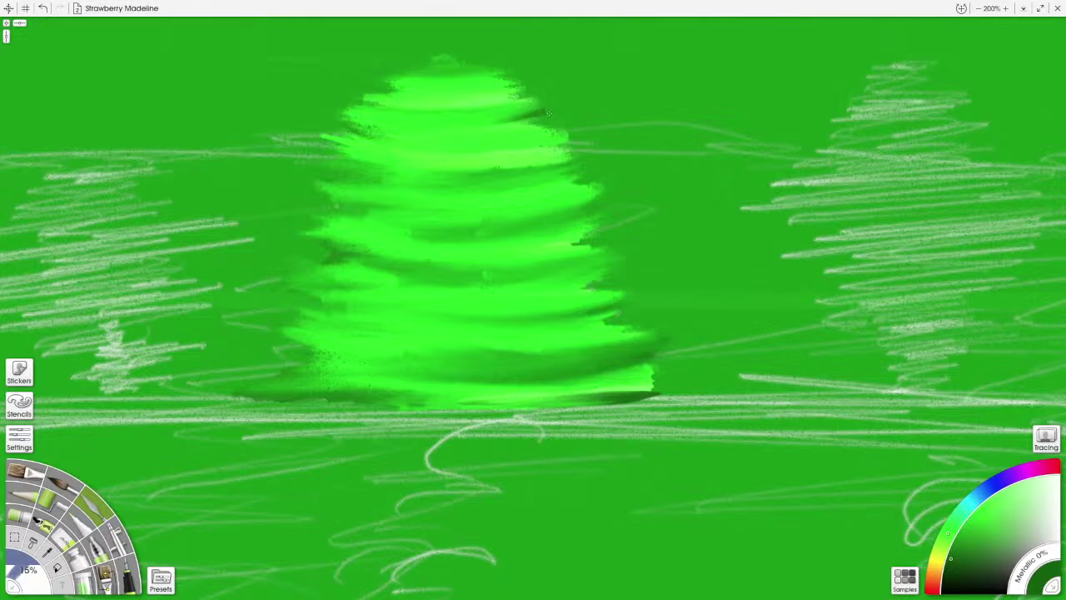
# Step: Pull the shadow below the treetop leftward and blend bright foliage over the upper right edge
pyautogui.moveTo(546, 113); pyautogui.dragTo(404, 127)
pyautogui.moveTo(513, 113); pyautogui.dragTo(389, 125)
pyautogui.moveTo(480, 115); pyautogui.dragTo(437, 115)
pyautogui.moveTo(504, 118)
pyautogui.mouseDown()
pyautogui.moveTo(454, 113)
pyautogui.moveTo(537, 110)
pyautogui.moveTo(501, 105)
pyautogui.mouseUp()
pyautogui.moveTo(429, 117); pyautogui.dragTo(414, 121)
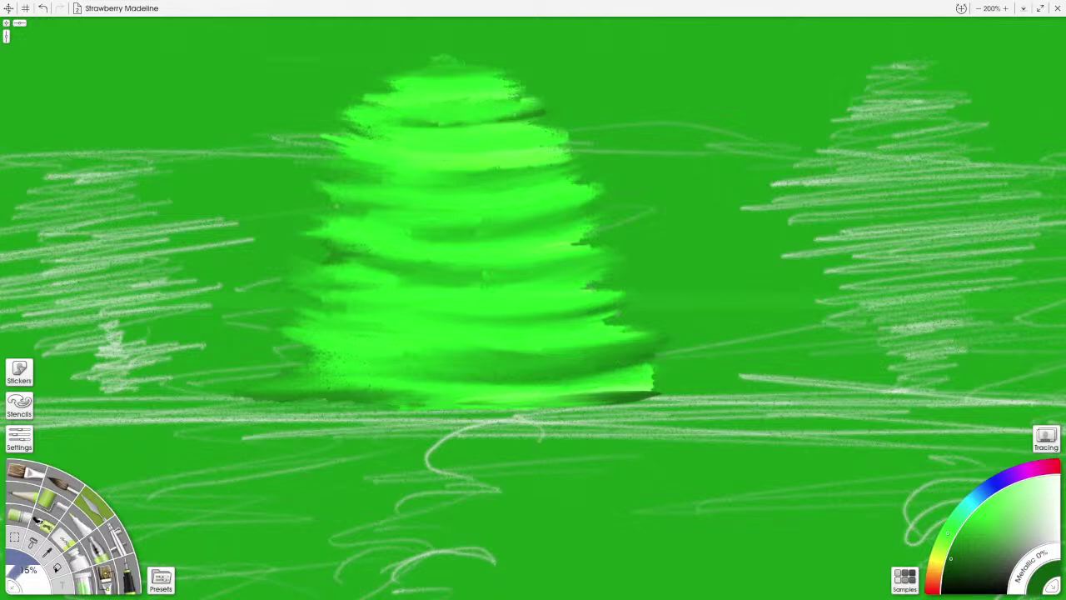
pyautogui.moveTo(520, 96)
pyautogui.mouseDown()
pyautogui.moveTo(499, 104)
pyautogui.moveTo(517, 119)
pyautogui.moveTo(428, 125)
pyautogui.moveTo(532, 116)
pyautogui.mouseUp()
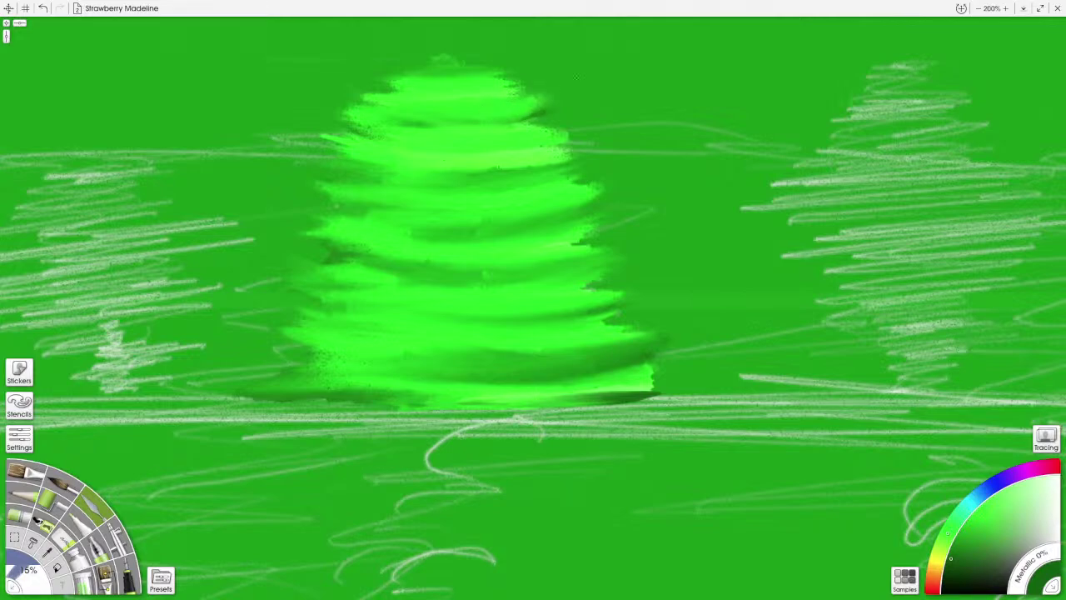
# Step: Examine the shaded tree against the whole landscape sketch
pyautogui.scroll(-3, 576, 77)
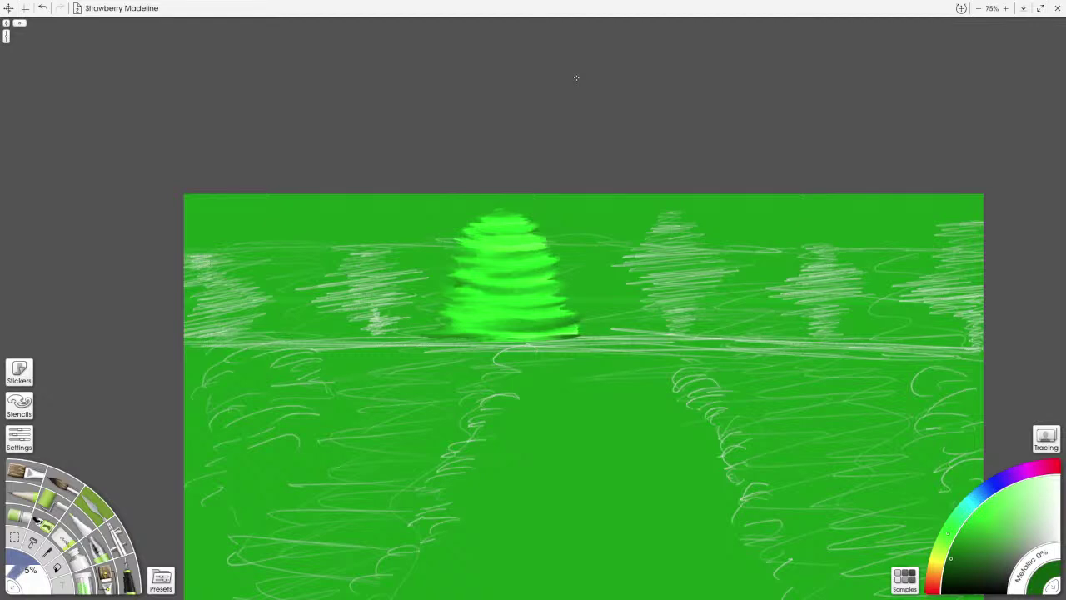
pyautogui.hotkey('ctrl', '-')
pyautogui.hotkey('ctrl', '-')
pyautogui.hotkey('ctrl', '+')
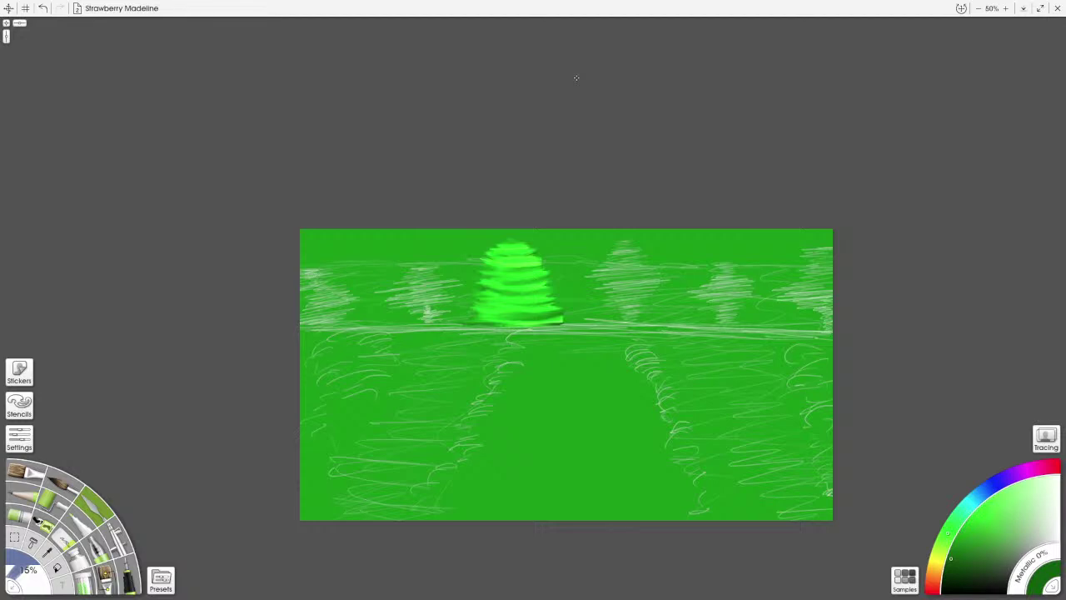
pyautogui.hotkey('ctrl', '-')
pyautogui.hotkey('ctrl', '+')
pyautogui.hotkey('ctrl', '+')
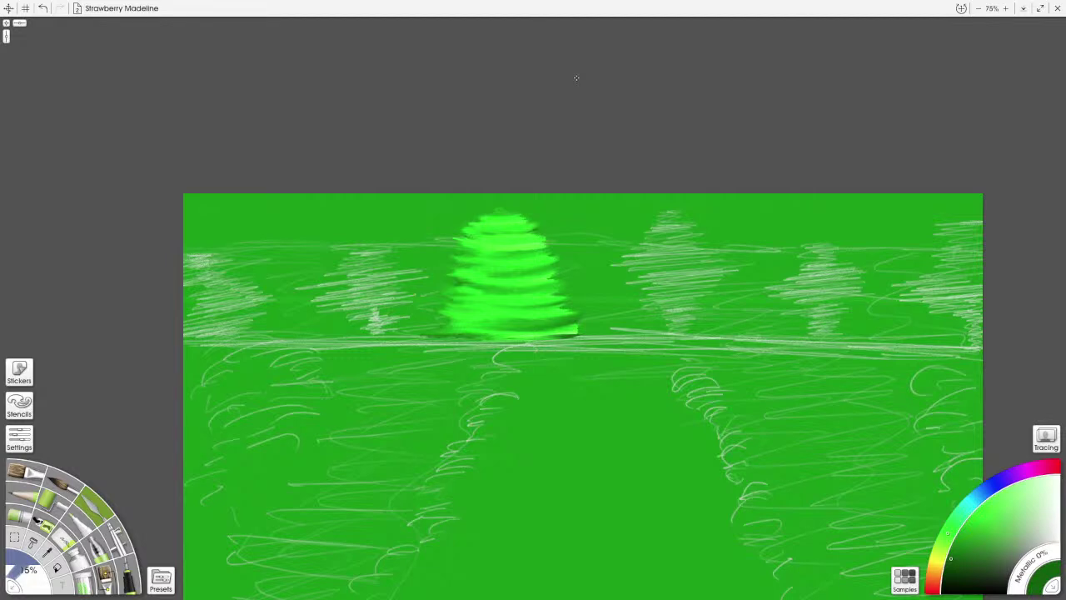
# Step: Smear the bright foliage and the shadow at the tree's lower right corner into a rounded, softer edge
pyautogui.scroll(2, 576, 78)
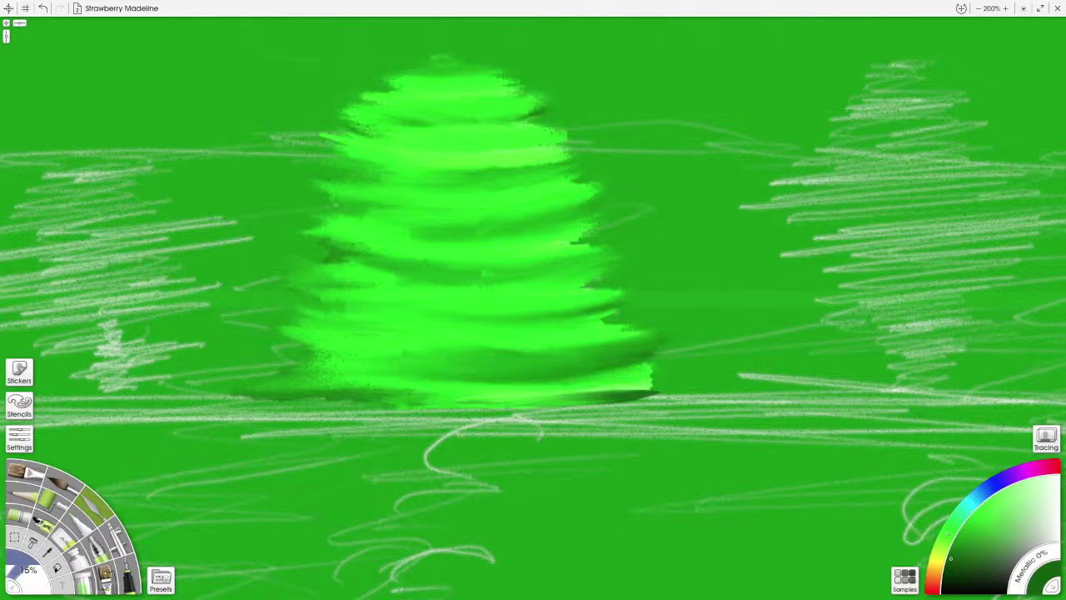
pyautogui.moveTo(666, 391)
pyautogui.mouseDown()
pyautogui.moveTo(609, 370)
pyautogui.moveTo(585, 383)
pyautogui.moveTo(666, 386)
pyautogui.moveTo(572, 384)
pyautogui.moveTo(631, 372)
pyautogui.moveTo(548, 385)
pyautogui.moveTo(643, 384)
pyautogui.mouseUp()
pyautogui.moveTo(575, 380)
pyautogui.mouseDown()
pyautogui.moveTo(674, 359)
pyautogui.moveTo(596, 381)
pyautogui.moveTo(679, 358)
pyautogui.moveTo(629, 386)
pyautogui.moveTo(682, 380)
pyautogui.moveTo(527, 385)
pyautogui.mouseUp()
pyautogui.moveTo(615, 379); pyautogui.dragTo(646, 377)
pyautogui.moveTo(577, 388); pyautogui.dragTo(498, 393)
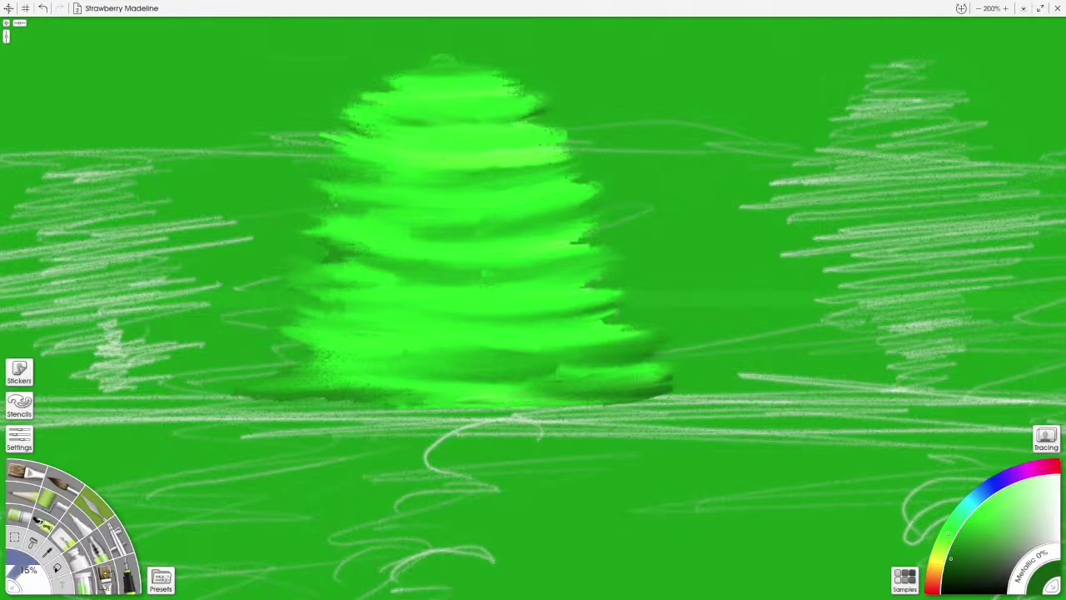
pyautogui.moveTo(583, 393); pyautogui.dragTo(484, 395)
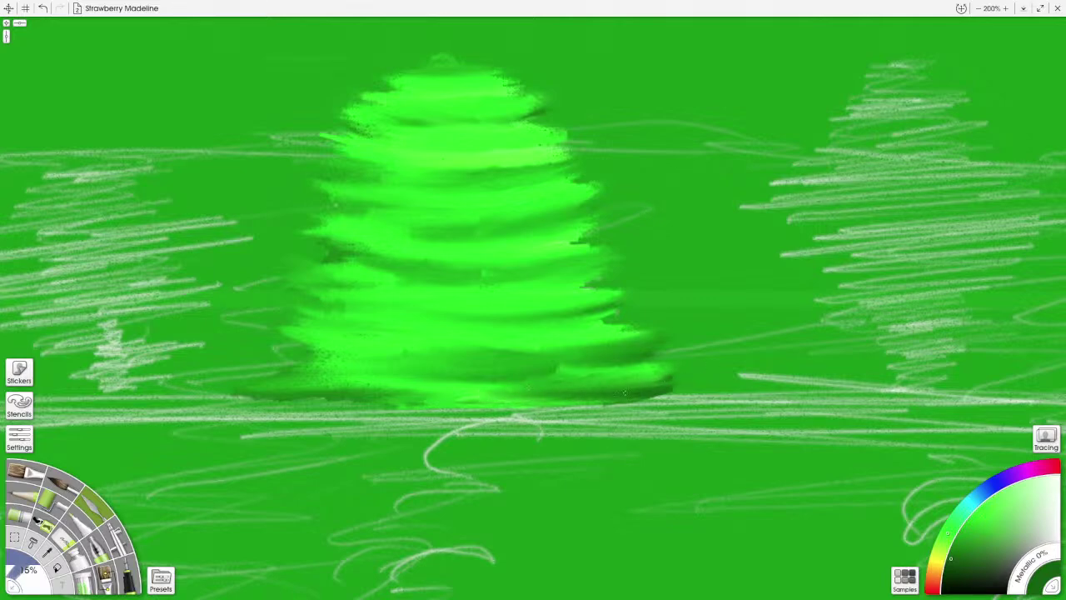
# Step: Spread the dark shadow leftward along the tree's base to the lower left corner
pyautogui.moveTo(625, 391); pyautogui.dragTo(483, 398)
pyautogui.moveTo(638, 404); pyautogui.dragTo(457, 403)
pyautogui.moveTo(573, 390); pyautogui.dragTo(458, 396)
pyautogui.moveTo(547, 404); pyautogui.dragTo(375, 404)
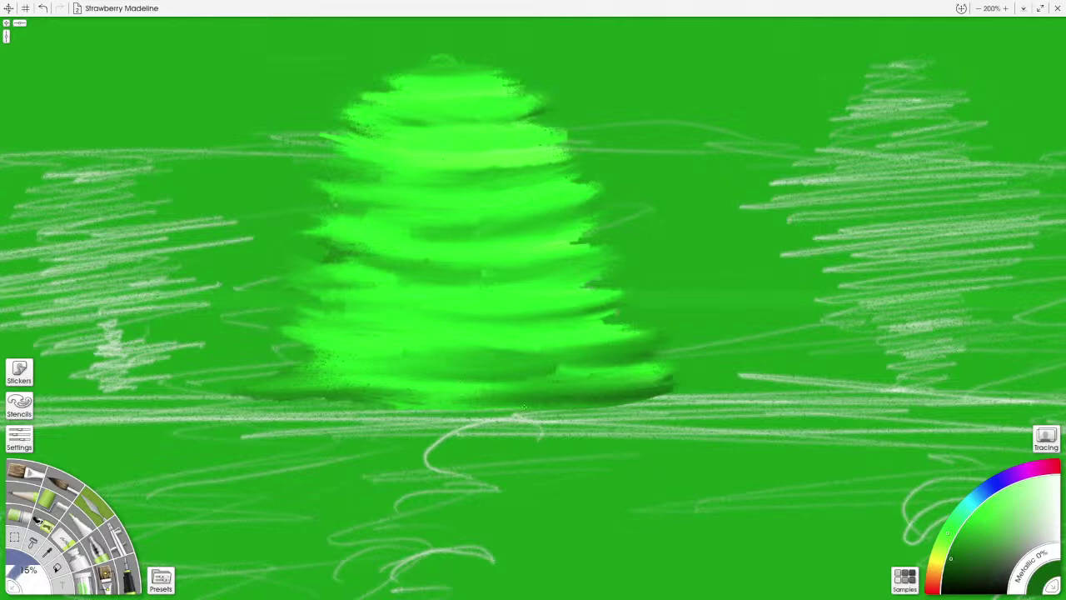
pyautogui.moveTo(478, 400)
pyautogui.mouseDown()
pyautogui.moveTo(426, 405)
pyautogui.moveTo(552, 407)
pyautogui.moveTo(456, 407)
pyautogui.mouseUp()
pyautogui.moveTo(325, 388); pyautogui.dragTo(299, 387)
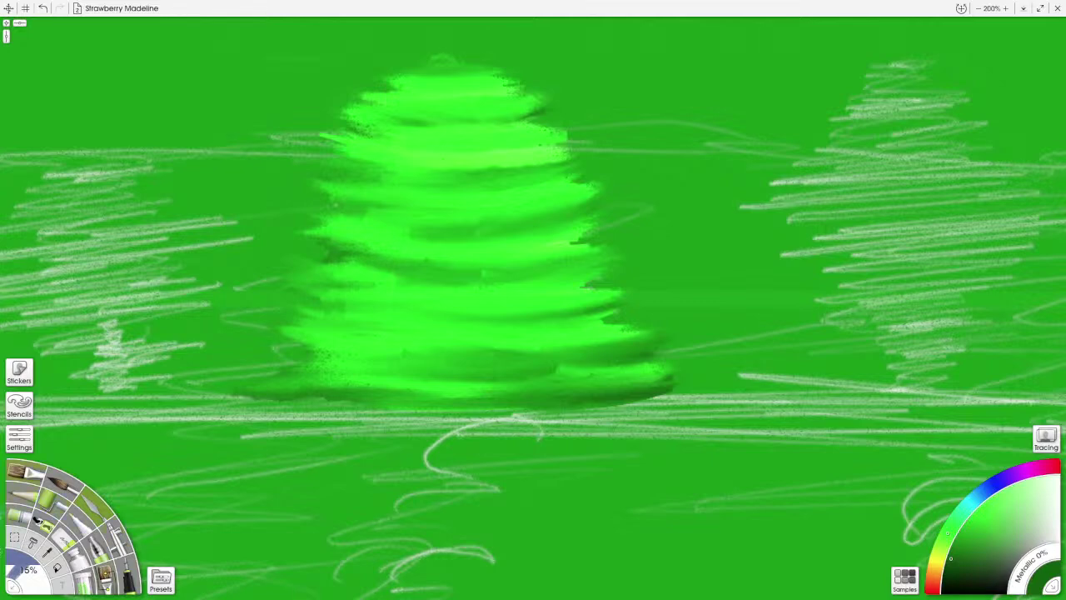
pyautogui.click(25, 472)
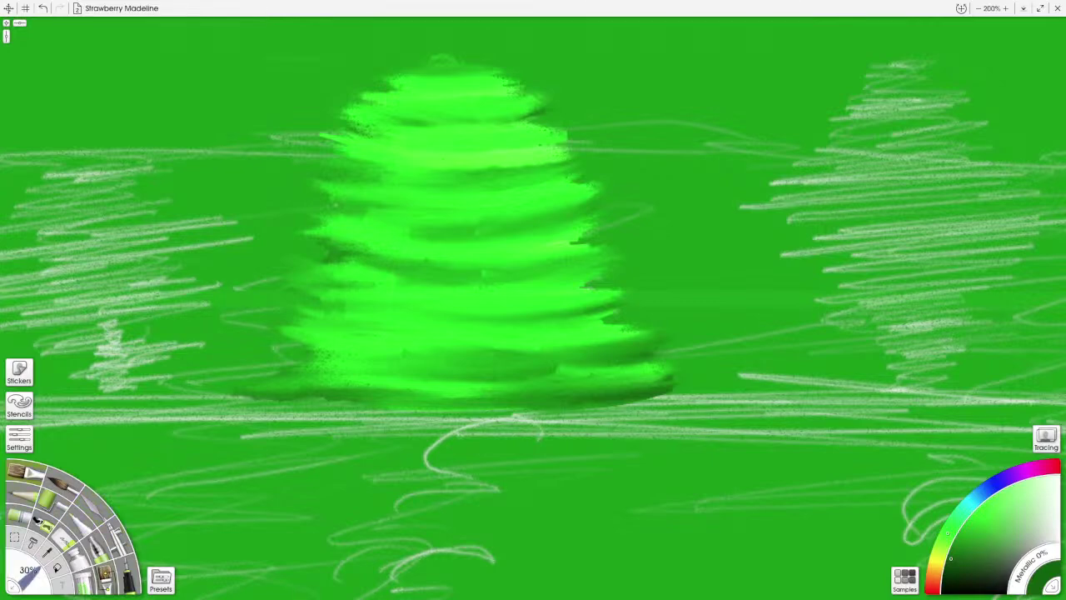
pyautogui.press('[')
pyautogui.press('[')
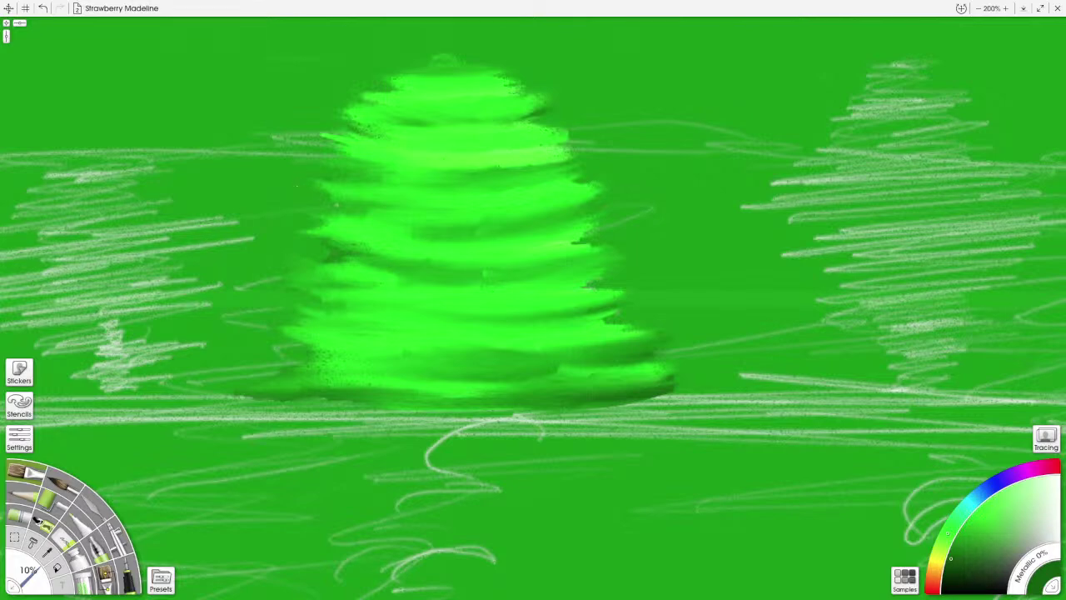
pyautogui.scroll(-4, 273, 231)
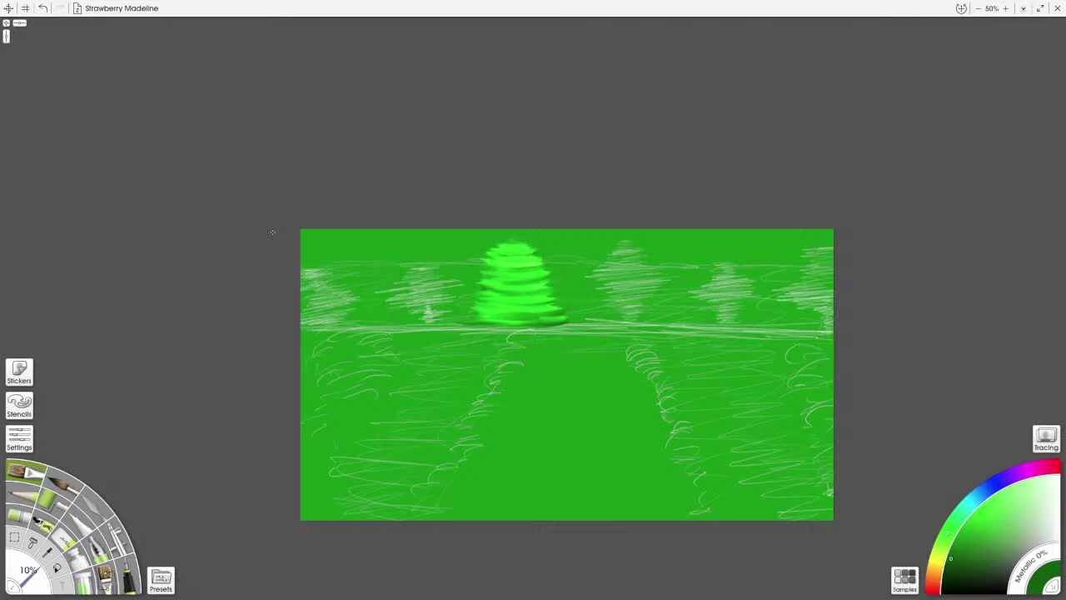
pyautogui.scroll(5, 271, 232)
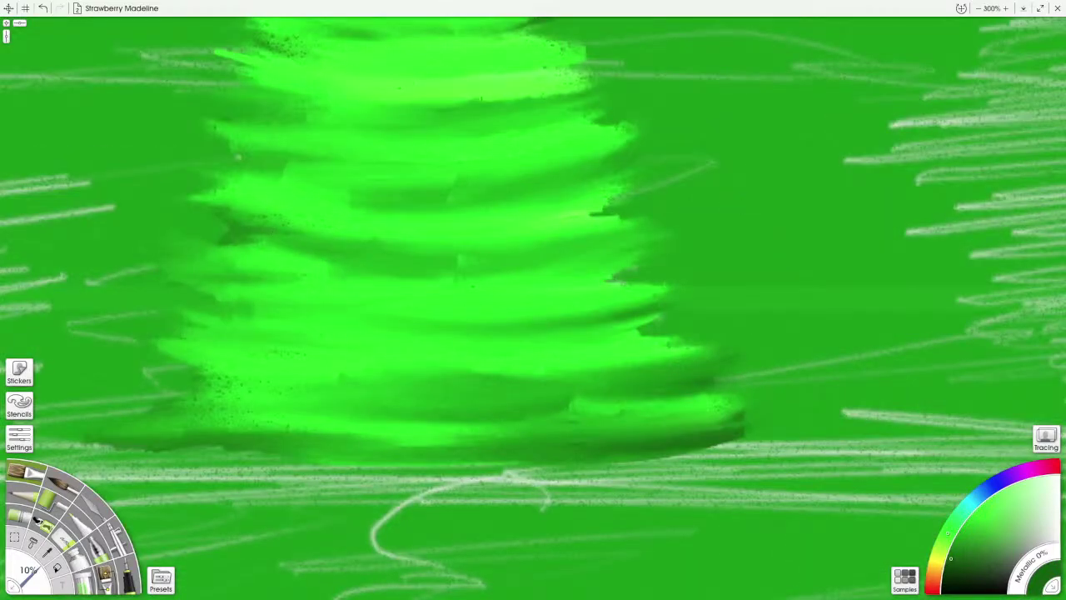
# Step: Switch to the eraser at 4% size and cut a thin notch between the branches on the tree's upper left edge
pyautogui.click(63, 537)
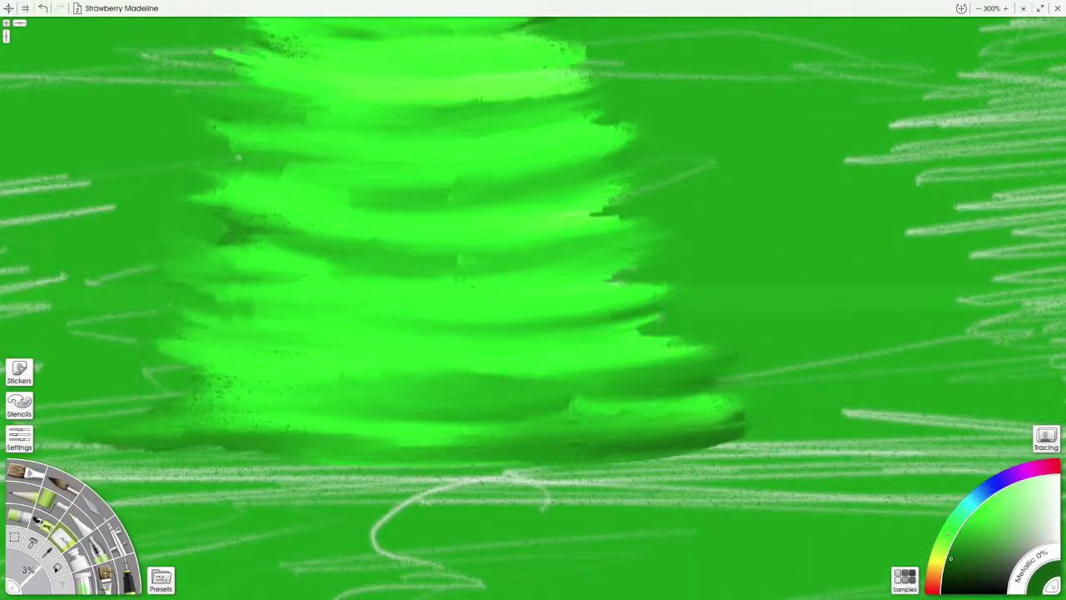
pyautogui.moveTo(467, 250); pyautogui.dragTo(584, 356)
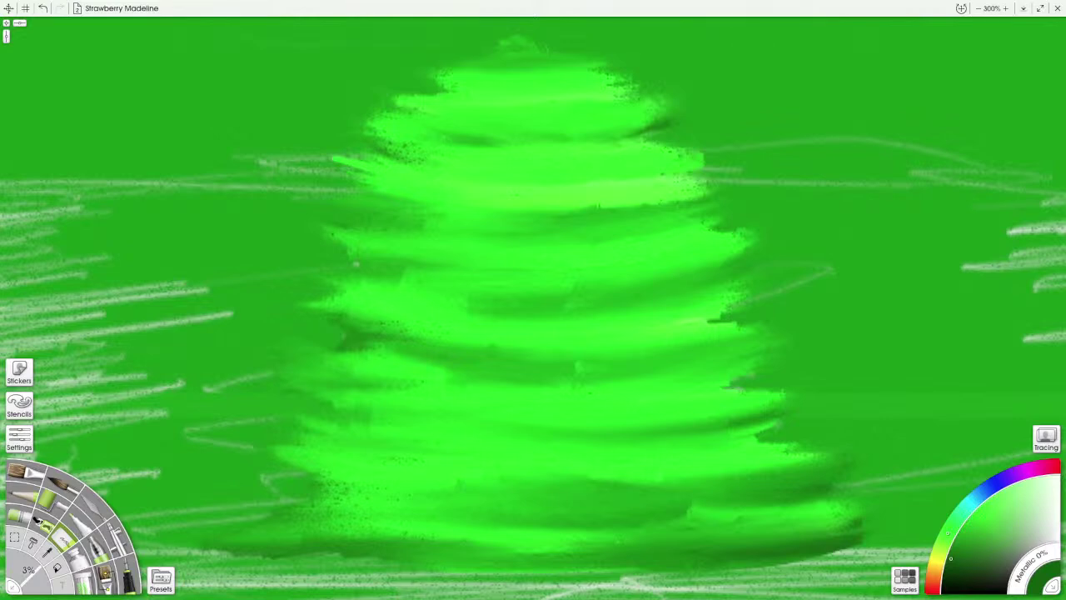
pyautogui.press(']')
pyautogui.moveTo(346, 91); pyautogui.dragTo(351, 115)
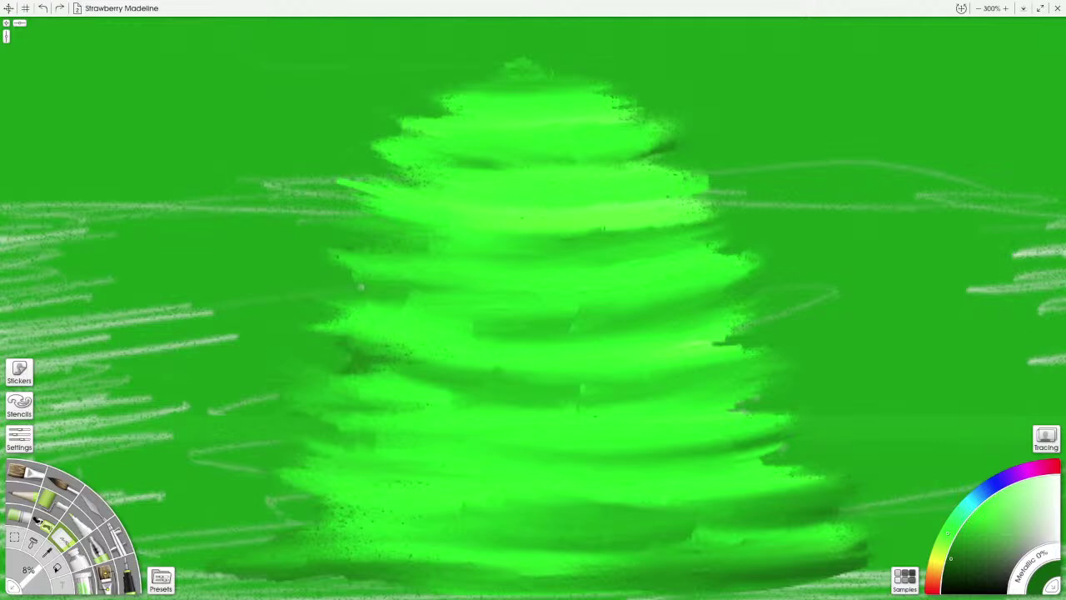
pyautogui.press('[')
pyautogui.press('[')
pyautogui.press('[')
pyautogui.press('[')
pyautogui.moveTo(361, 286)
pyautogui.mouseDown()
pyautogui.moveTo(395, 296)
pyautogui.moveTo(391, 287)
pyautogui.mouseUp()
pyautogui.hotkey('ctrl', 'z')
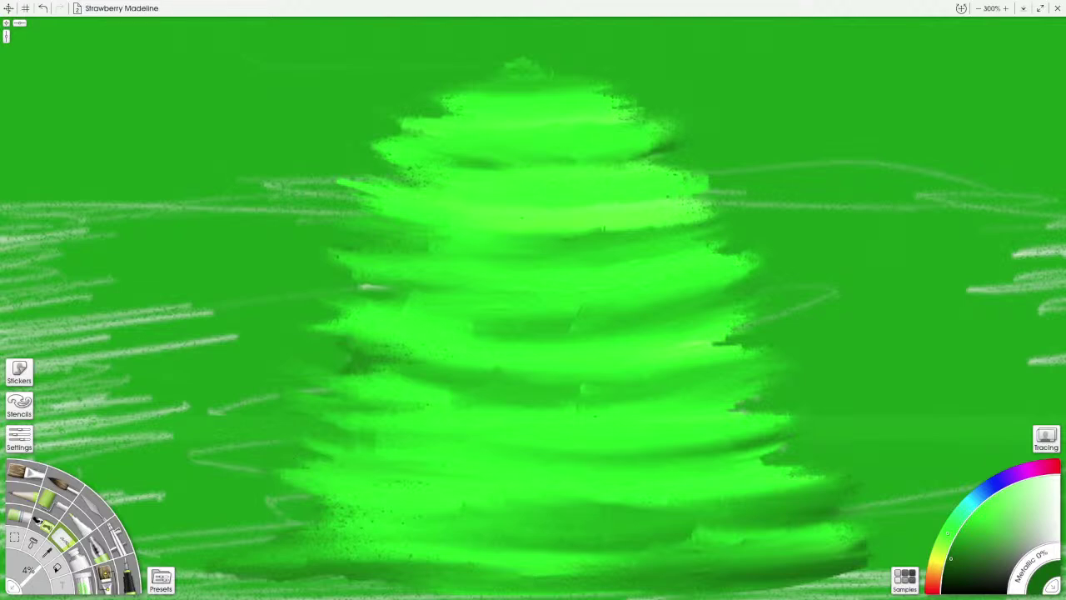
# Step: Erase thin notches between the lower and middle branches along the tree's right edge to make its outline more ragged
pyautogui.scroll(-5, 247, 362)
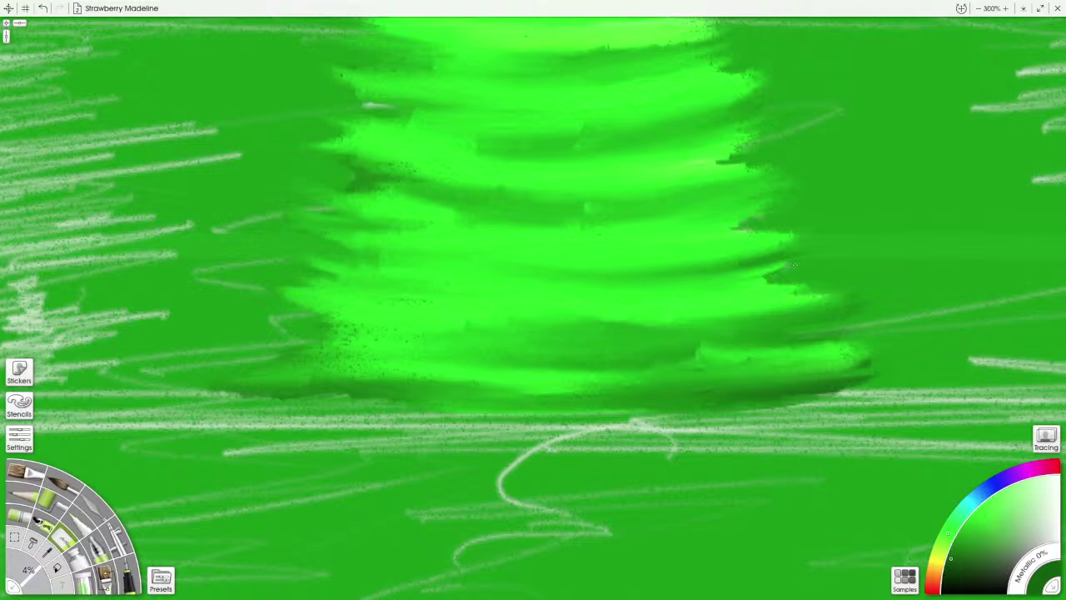
pyautogui.moveTo(792, 266); pyautogui.dragTo(740, 276)
pyautogui.moveTo(823, 200); pyautogui.dragTo(785, 326)
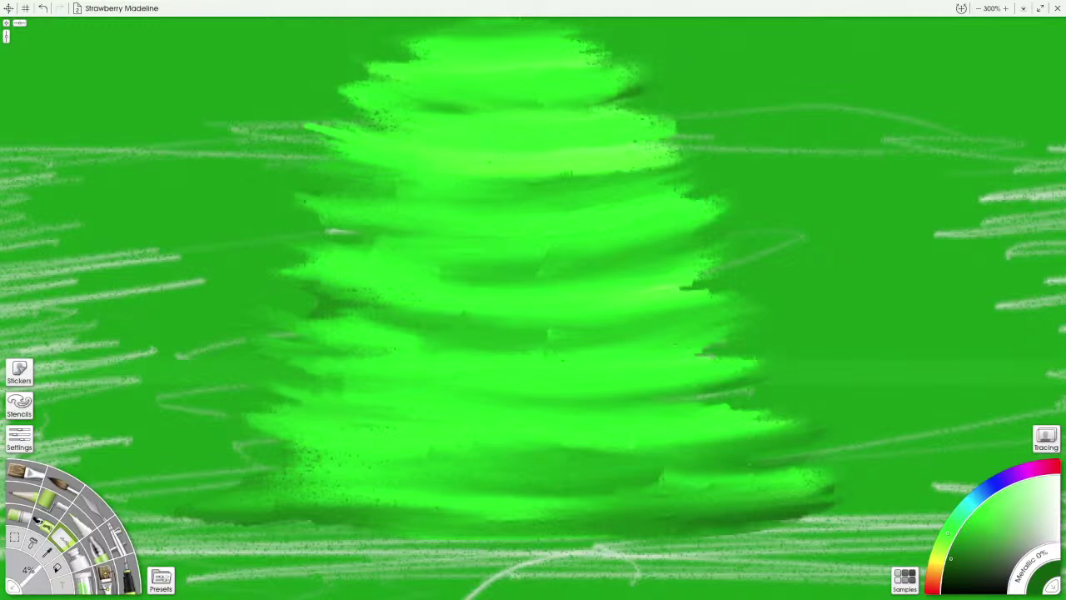
pyautogui.moveTo(734, 350)
pyautogui.mouseDown()
pyautogui.moveTo(658, 350)
pyautogui.moveTo(781, 318)
pyautogui.mouseUp()
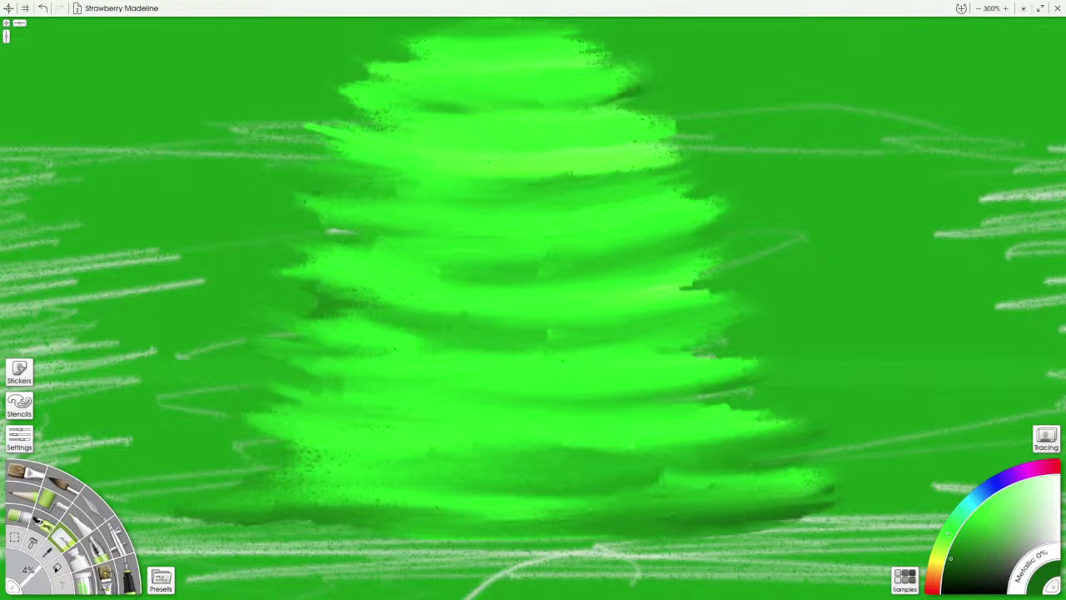
pyautogui.moveTo(698, 285)
pyautogui.mouseDown()
pyautogui.moveTo(671, 288)
pyautogui.moveTo(720, 260)
pyautogui.mouseUp()
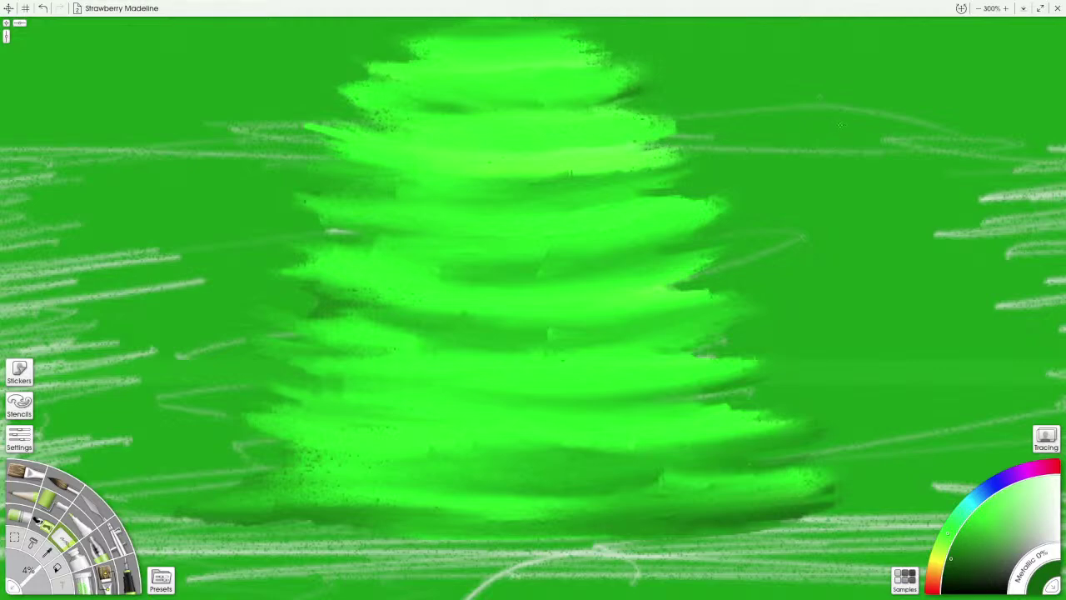
# Step: Check the notched tree outline from the treetop down and against the whole landscape sketch
pyautogui.moveTo(779, 95); pyautogui.dragTo(781, 218)
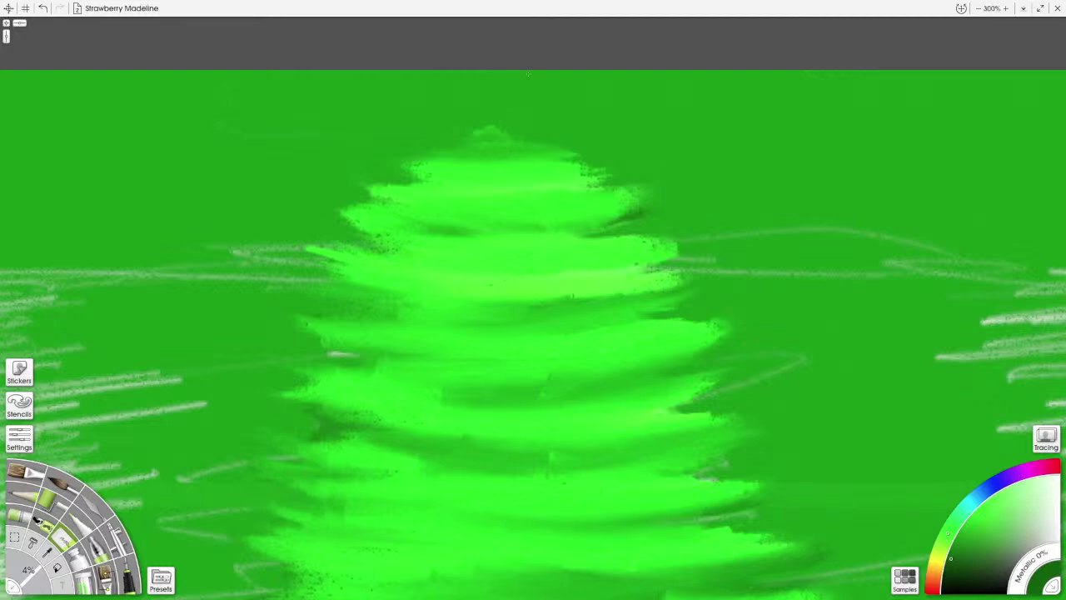
pyautogui.scroll(-4, 528, 75)
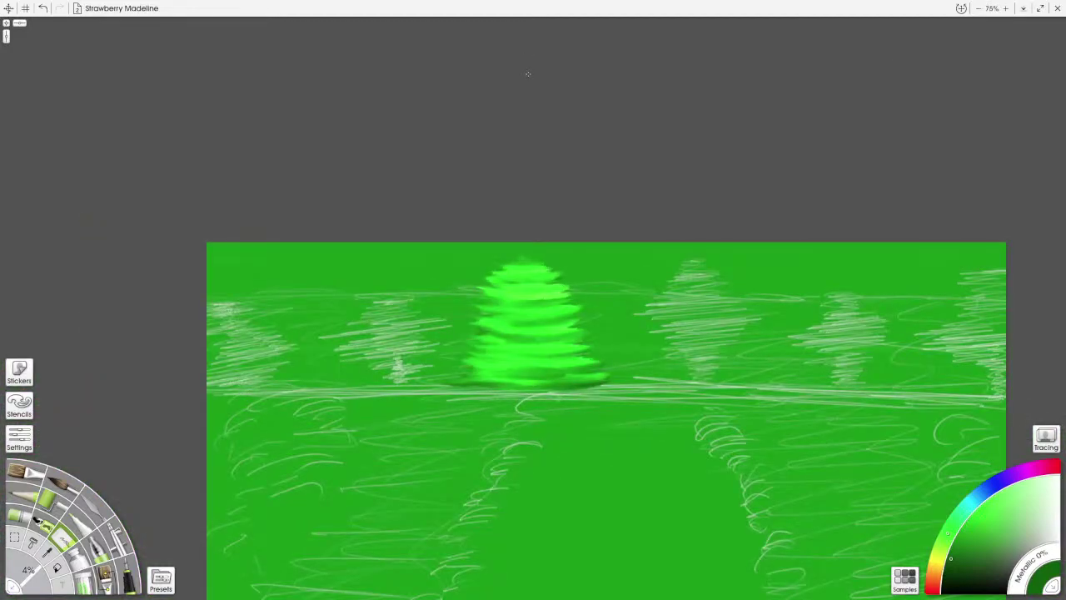
pyautogui.moveTo(641, 301); pyautogui.dragTo(618, 198)
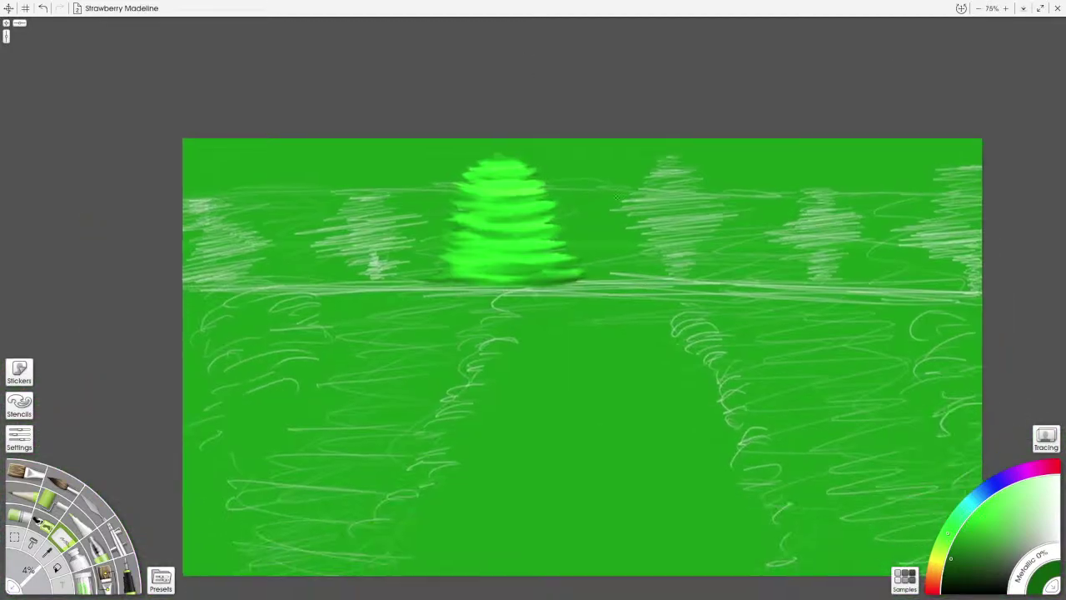
pyautogui.scroll(-1, 618, 196)
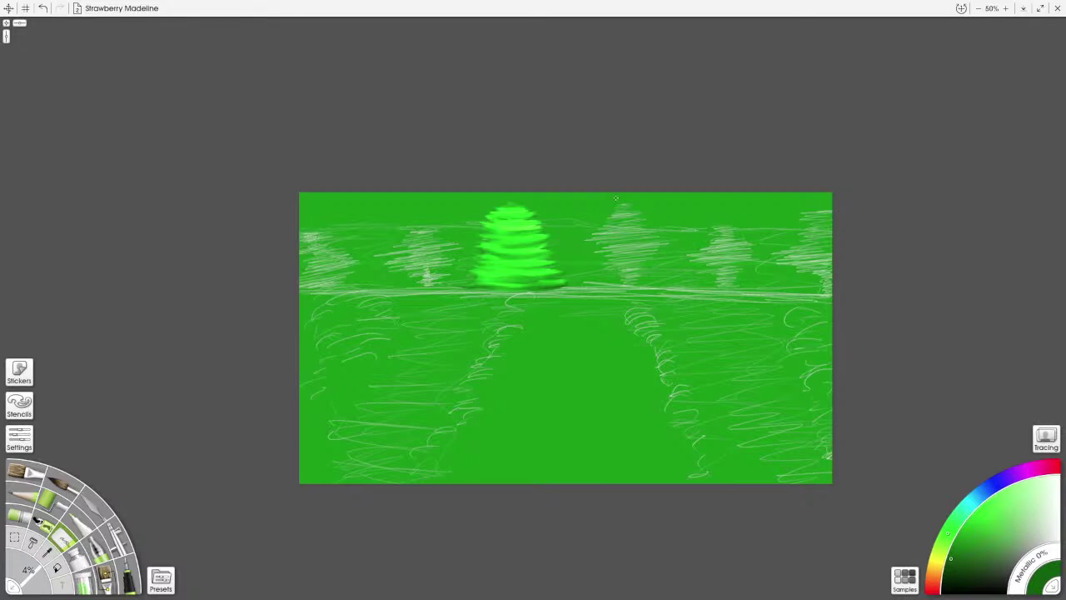
pyautogui.scroll(2, 617, 197)
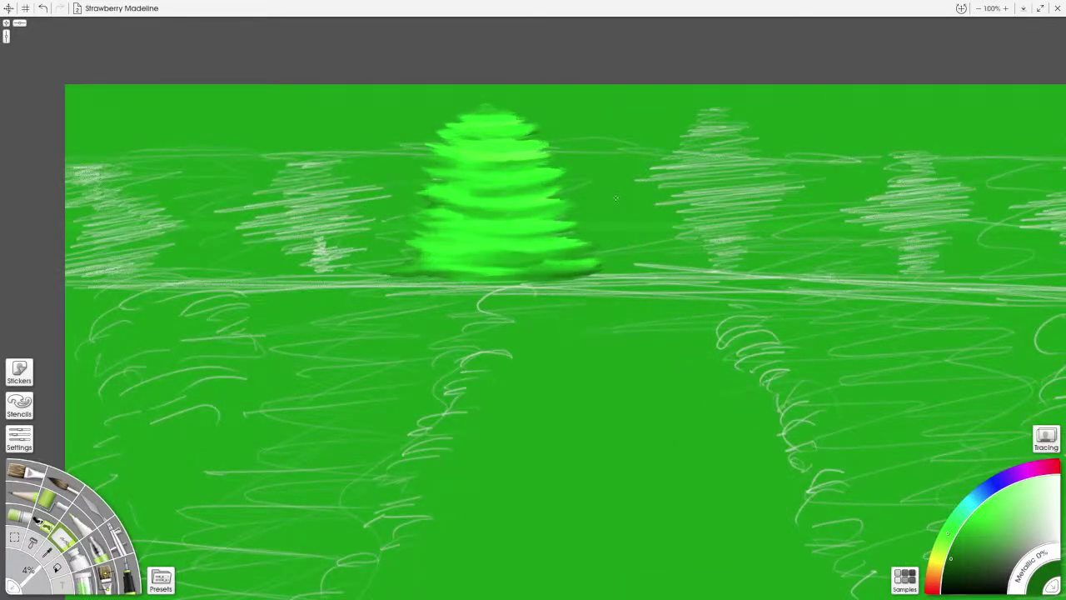
pyautogui.moveTo(616, 198); pyautogui.dragTo(667, 280)
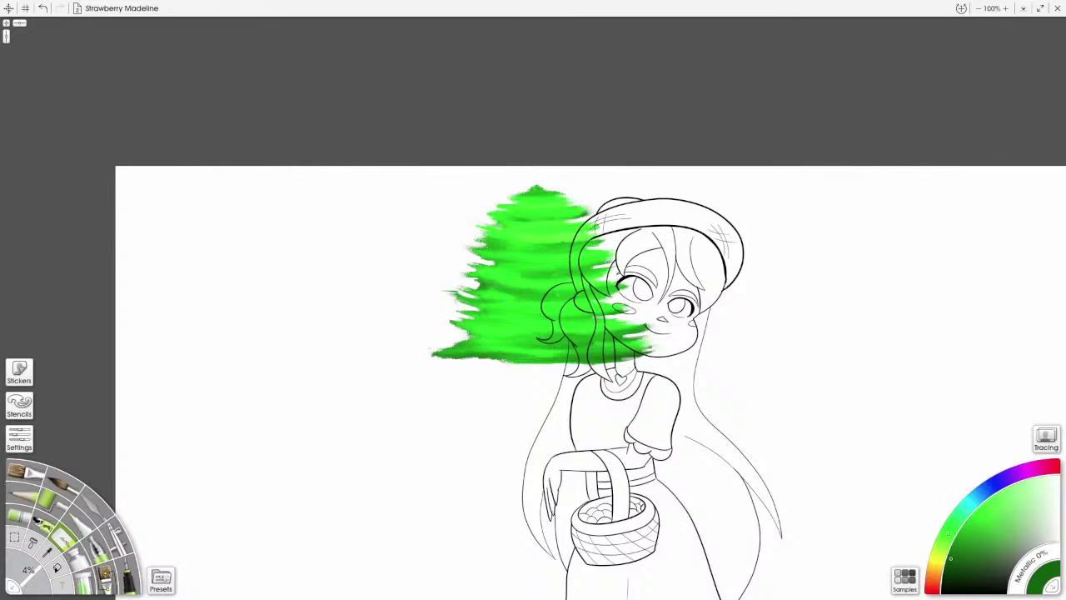
# Step: Inspect the tree's ragged edges on the white canvas, both with the character line art and on its own
pyautogui.press('-')
pyautogui.press('-')
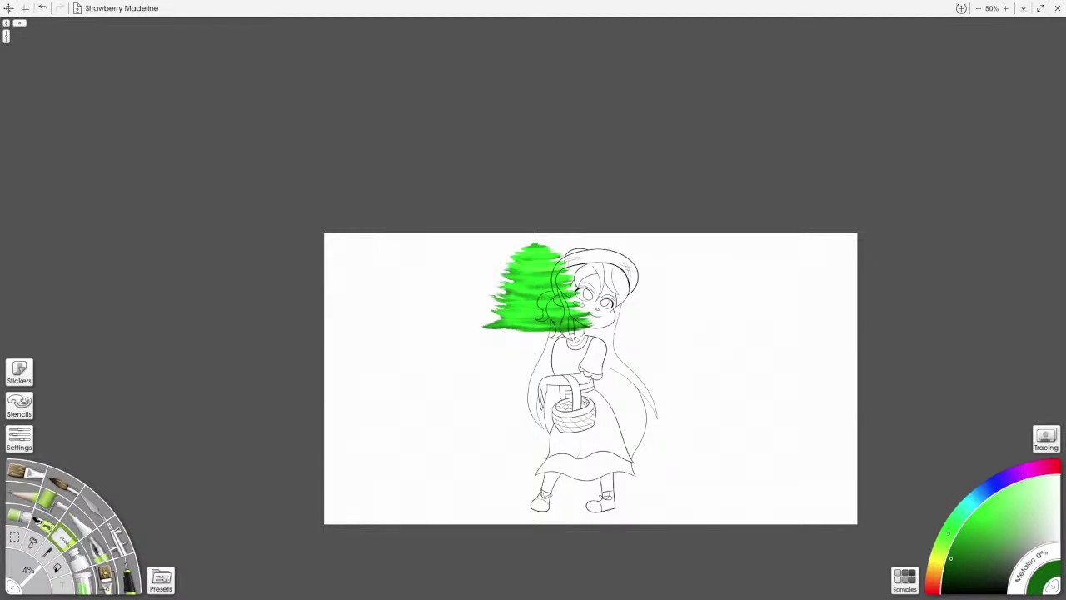
pyautogui.scroll(3, 533, 300)
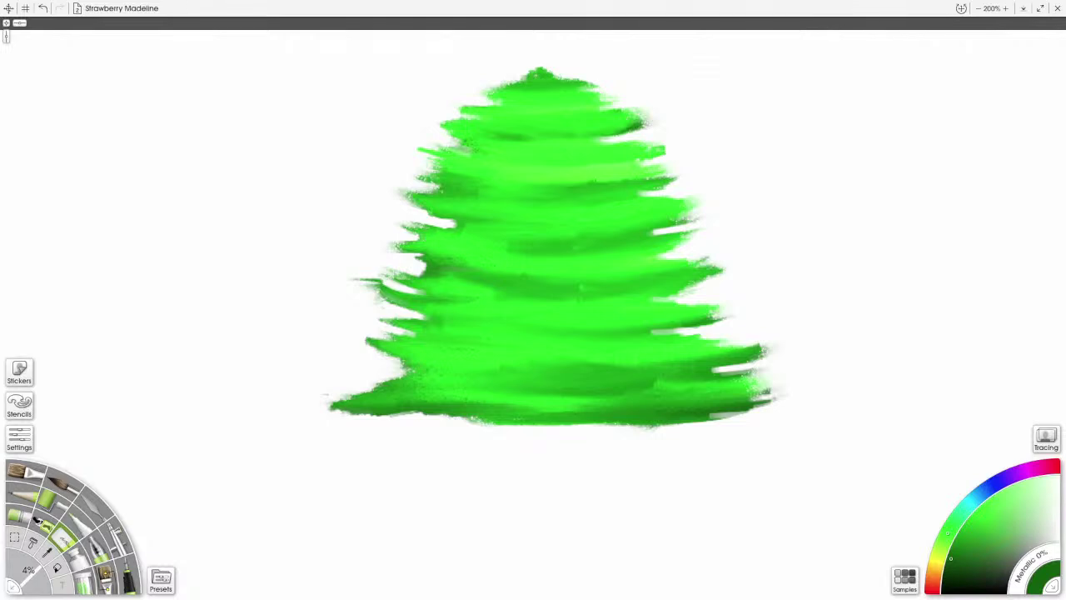
pyautogui.scroll(-1, 533, 300)
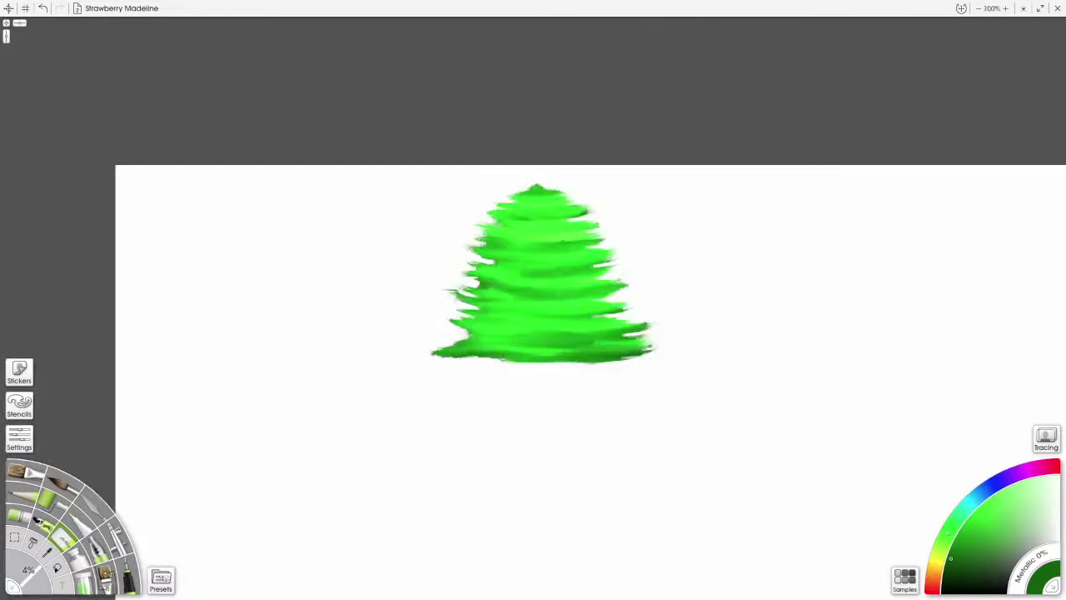
pyautogui.hotkey('ctrl', '-')
pyautogui.hotkey('ctrl', '+')
pyautogui.hotkey('ctrl', '+')
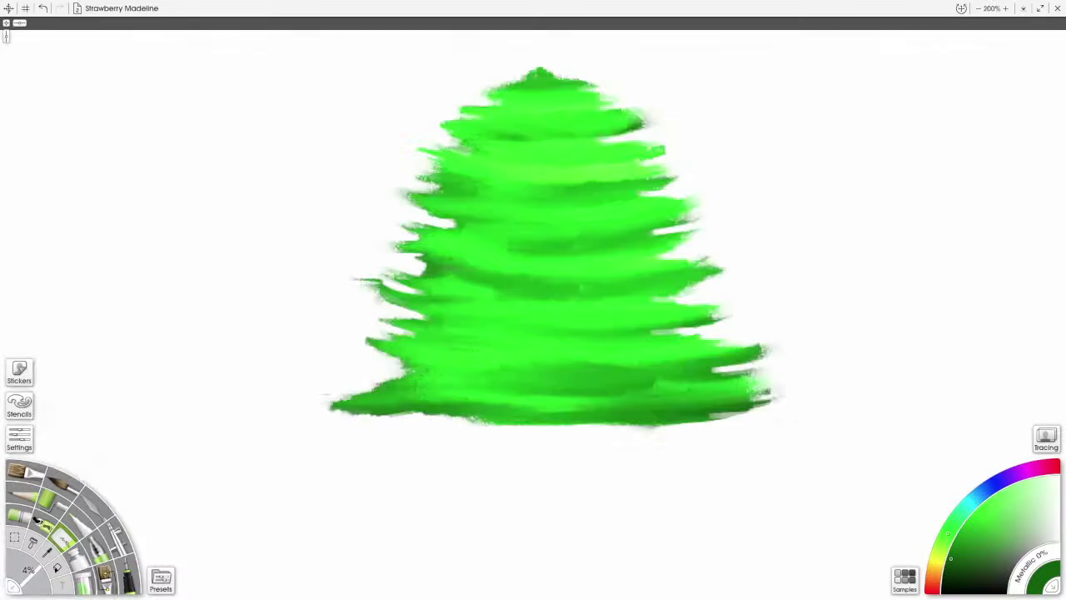